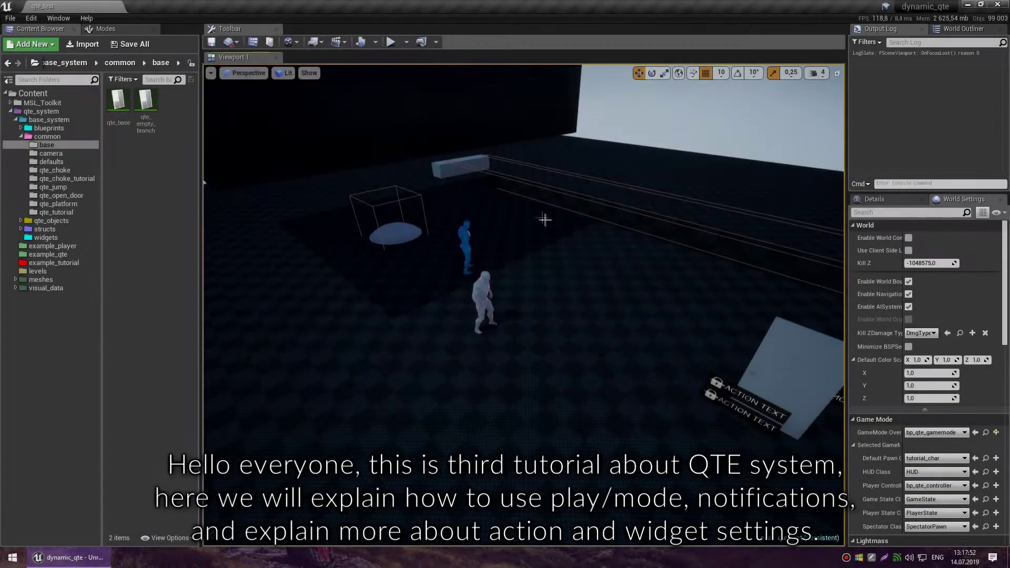
Open the qte_base data table from the Content Browser.
left_click_drag(544, 220, 574, 249)
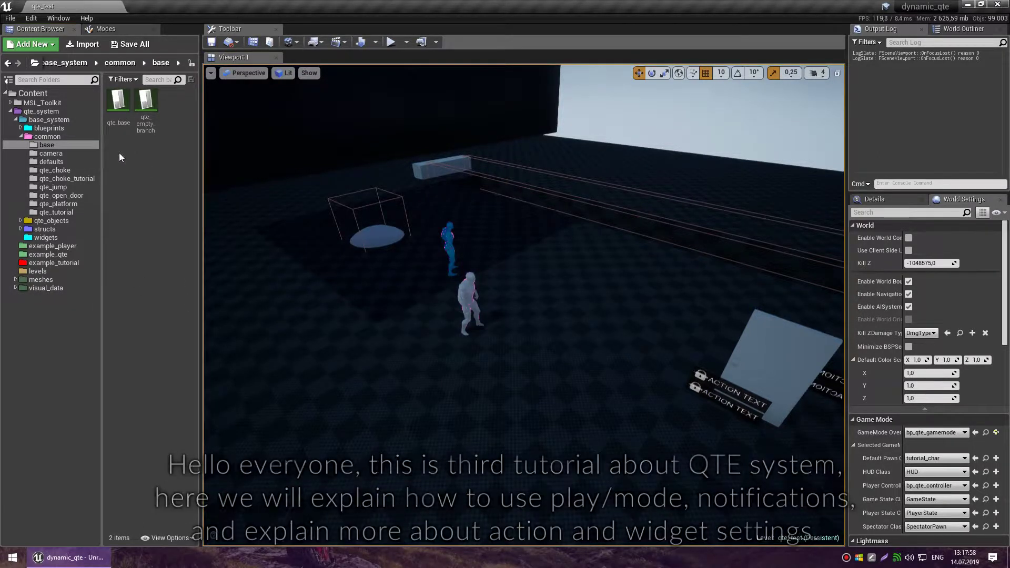
double_click(118, 121)
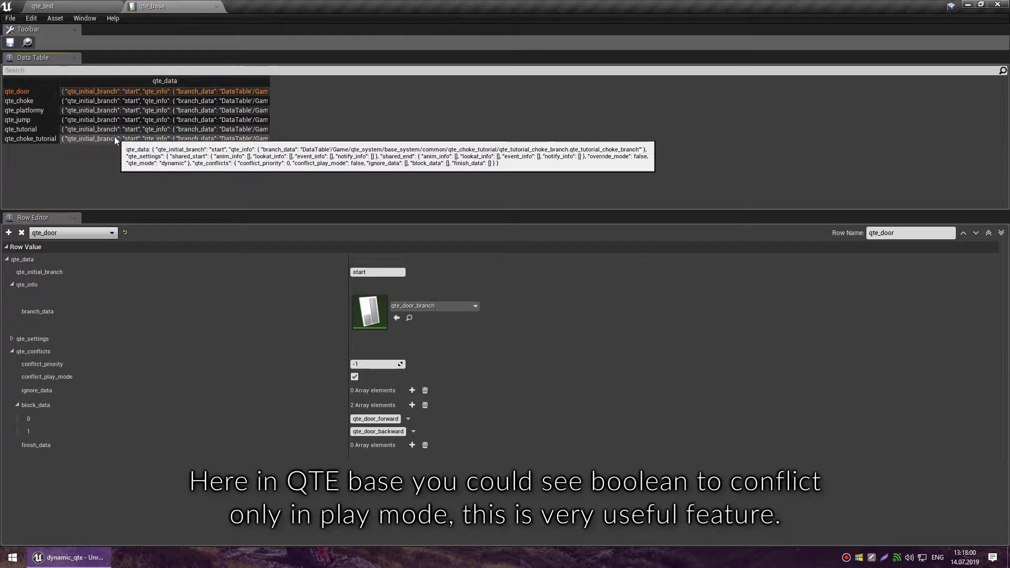
Enable conflict_play_mode on the qte_choke_tutorial row, then return to the qte_test level.
left_click(115, 138)
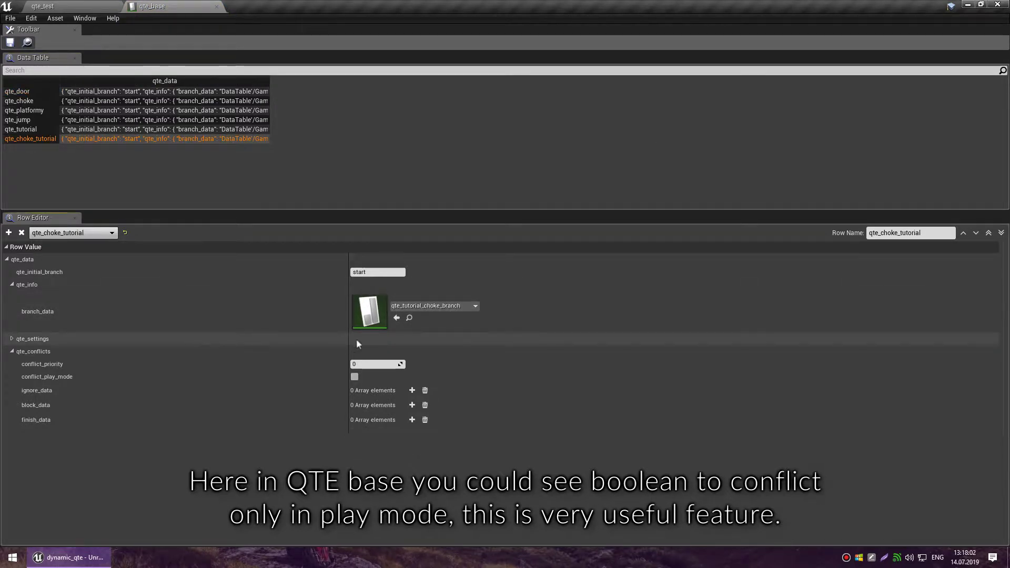
left_click_drag(349, 338, 114, 339)
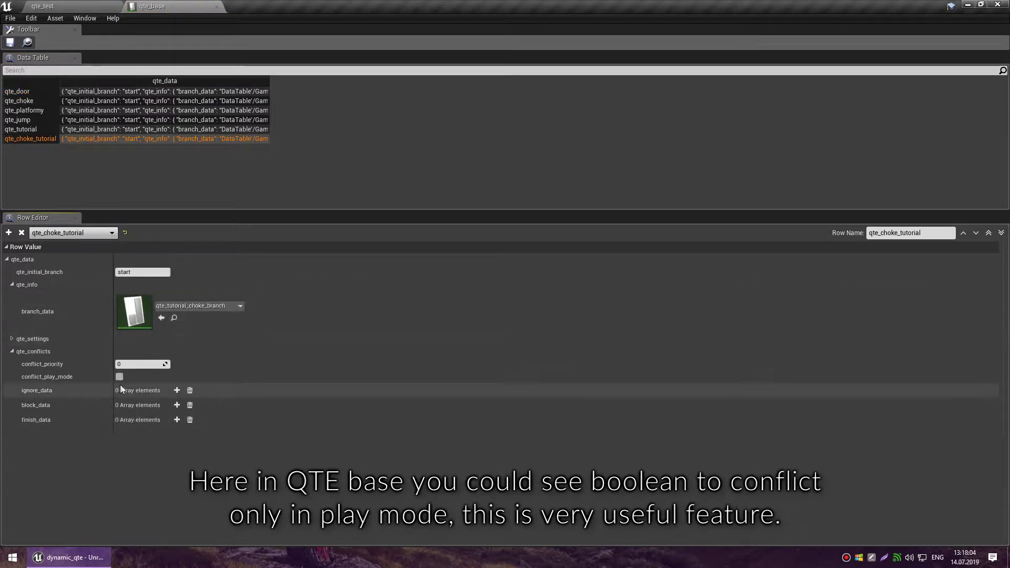
left_click(119, 377)
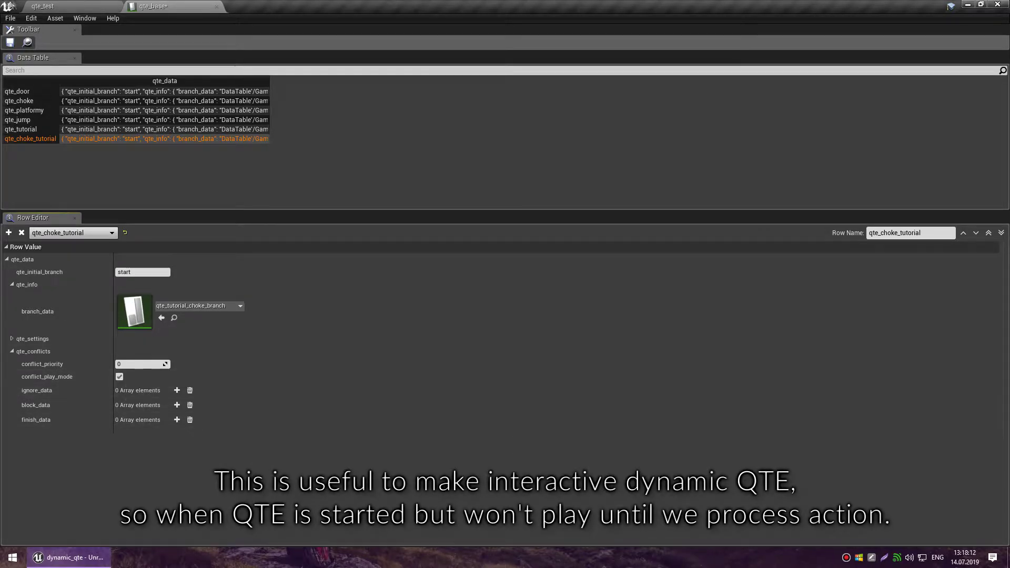
left_click(42, 6)
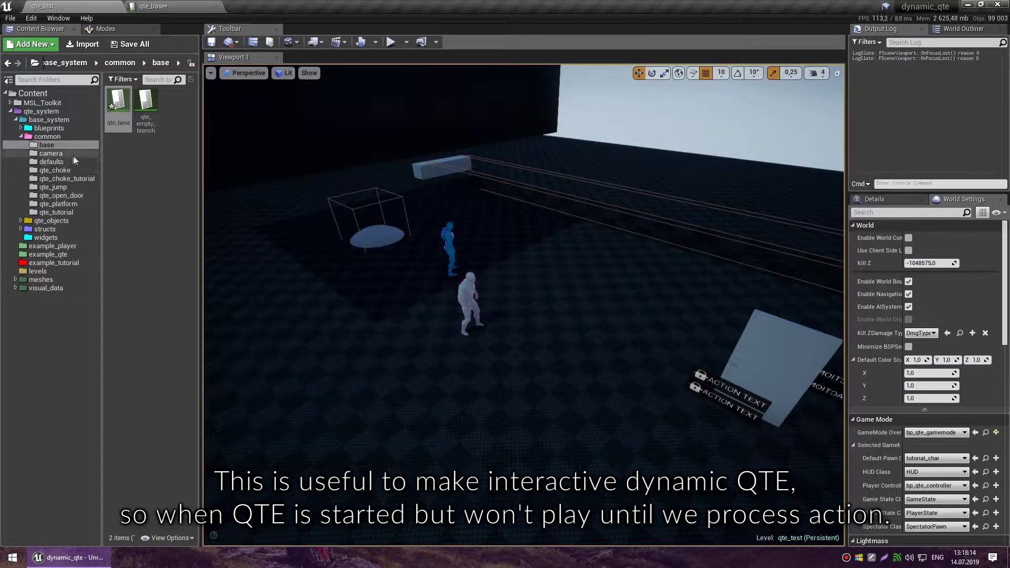
Open the qte_tutorial_choke_branch data table from the qte_choke_tutorial folder.
left_click(79, 181)
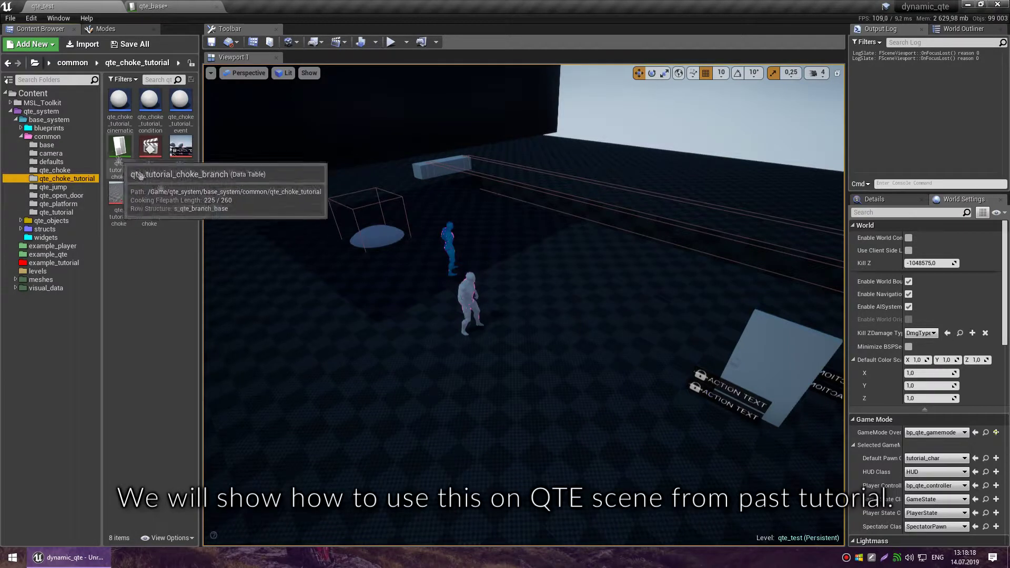
left_click(465, 294)
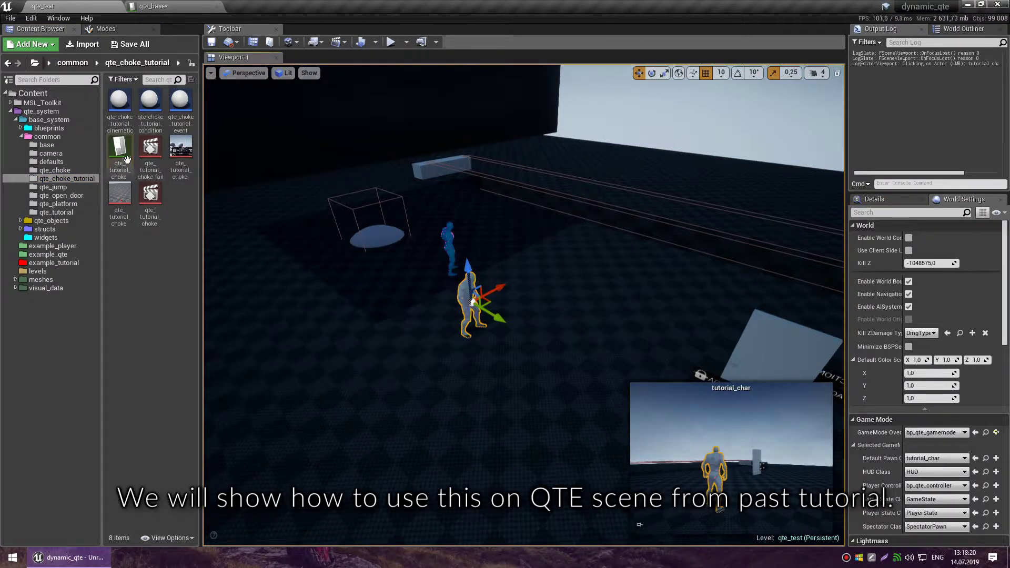
double_click(126, 160)
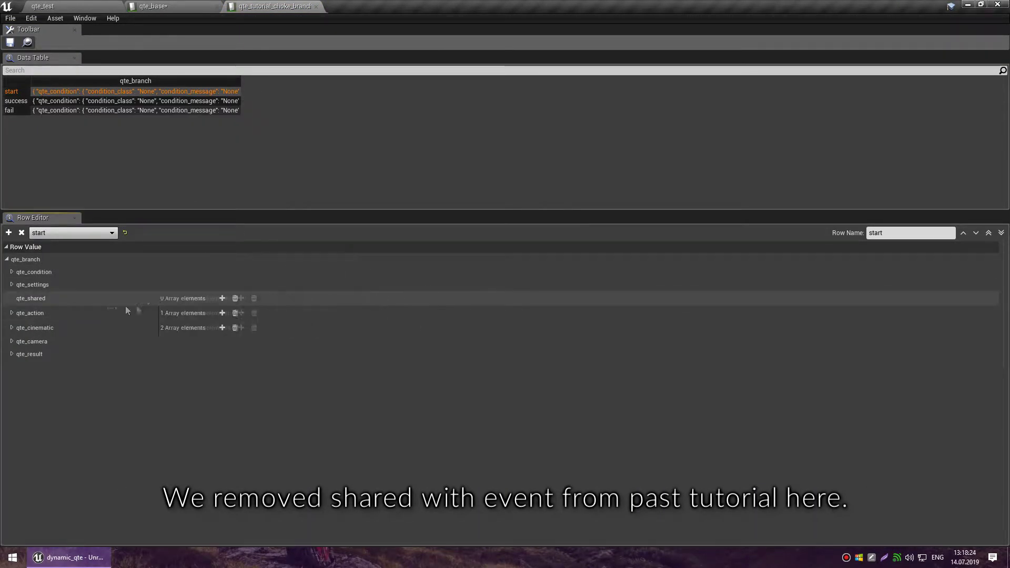
Set the start row's qte_shared element 0 shared_id to s1.
left_click(12, 328)
left_click(12, 327)
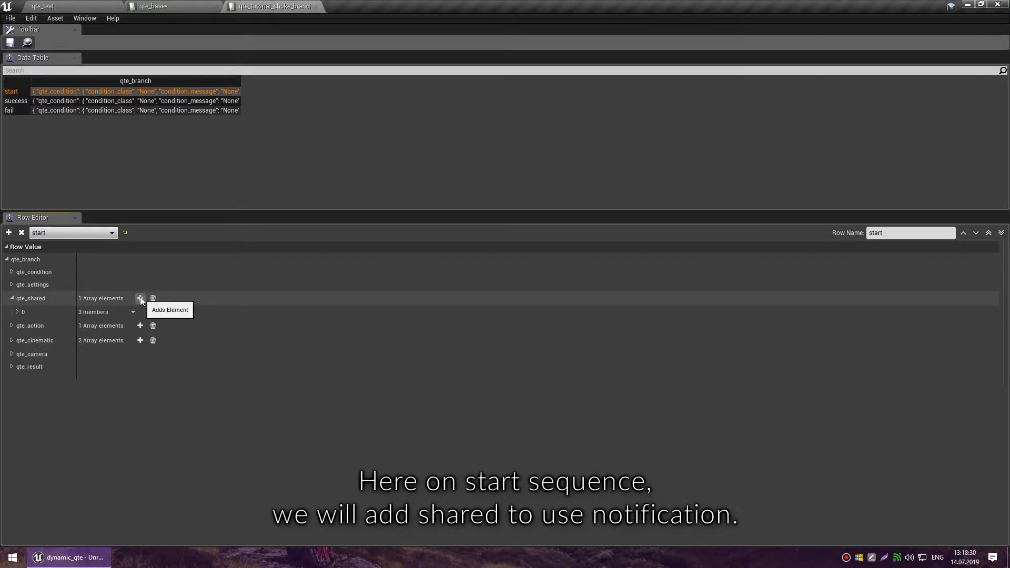
left_click(17, 312)
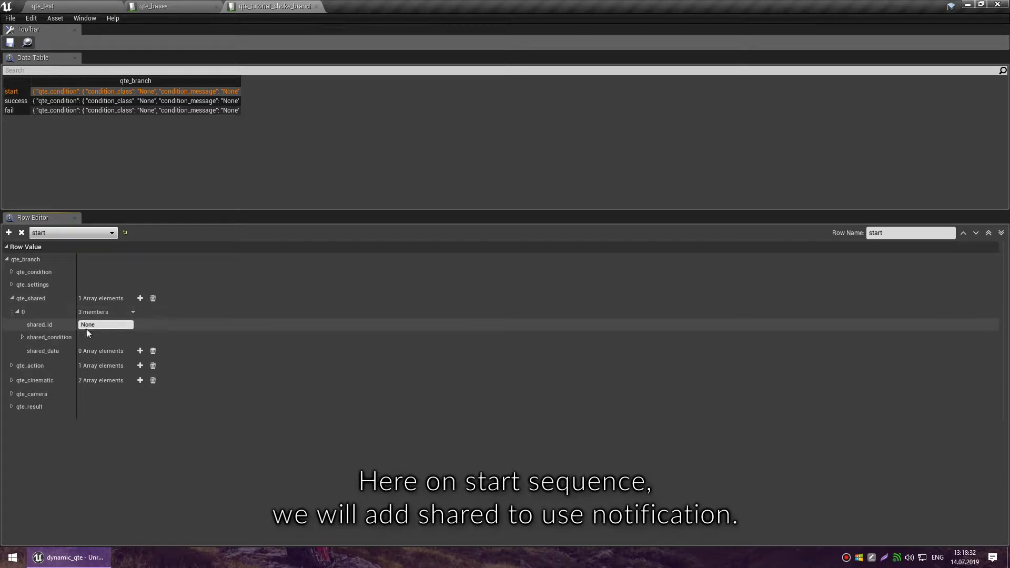
left_click_drag(75, 327, 85, 327)
type("s1")
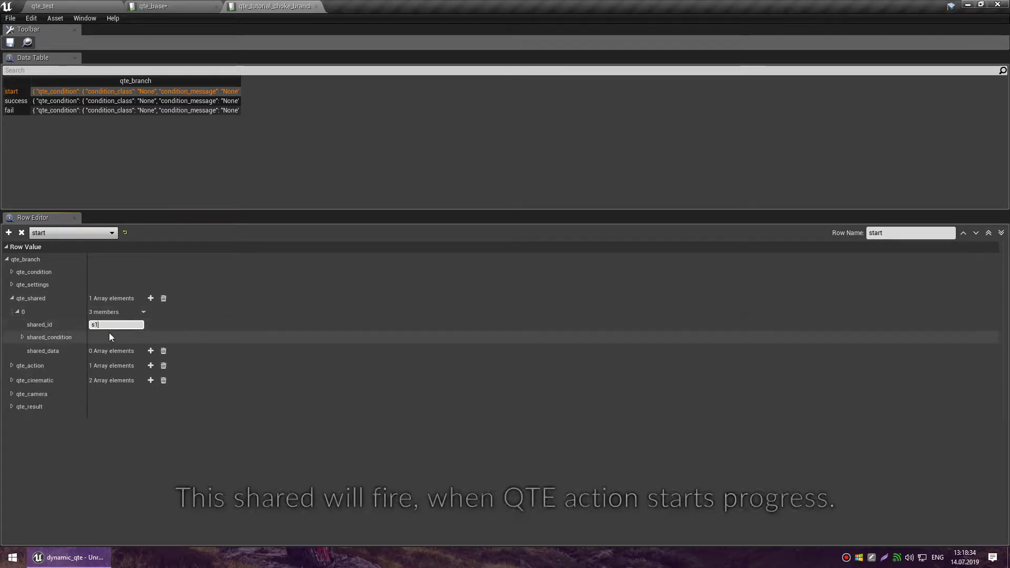
Add shared_data with timeline_type action_progress_start and target_id a1.
left_click(150, 350)
left_click(28, 365)
left_click(33, 378)
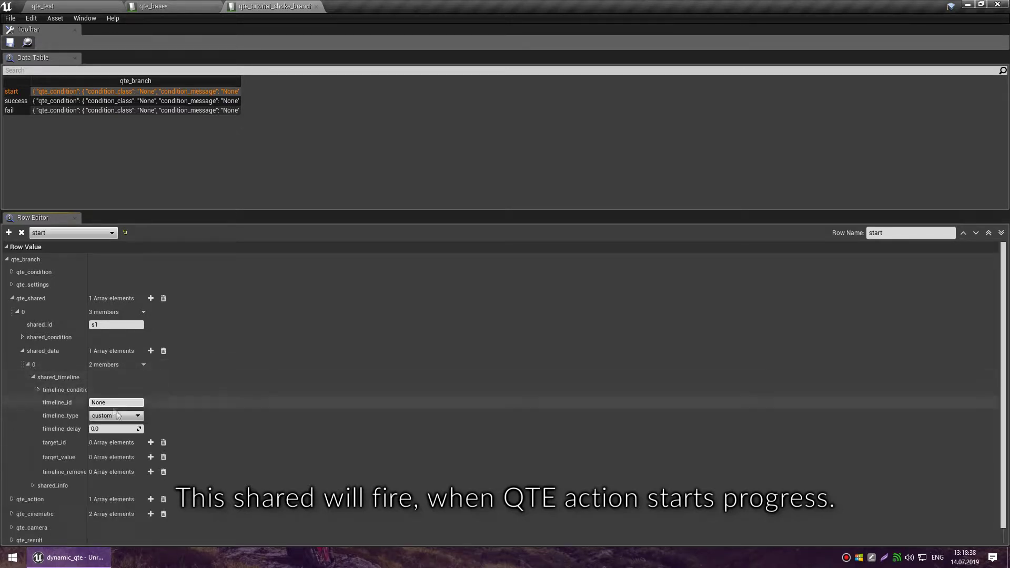
left_click(118, 415)
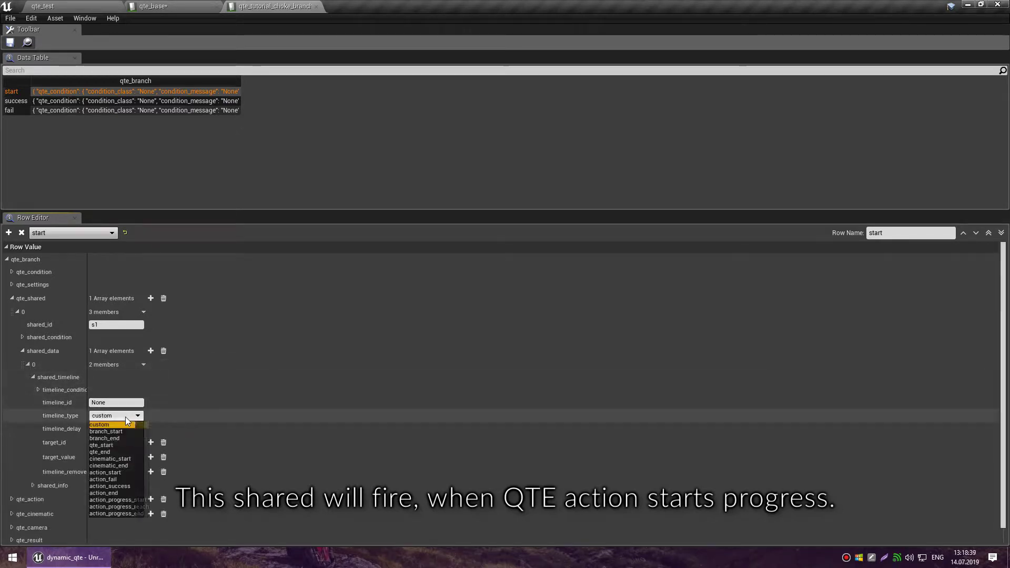
left_click(133, 500)
left_click(151, 442)
left_click(141, 456)
left_click(136, 468)
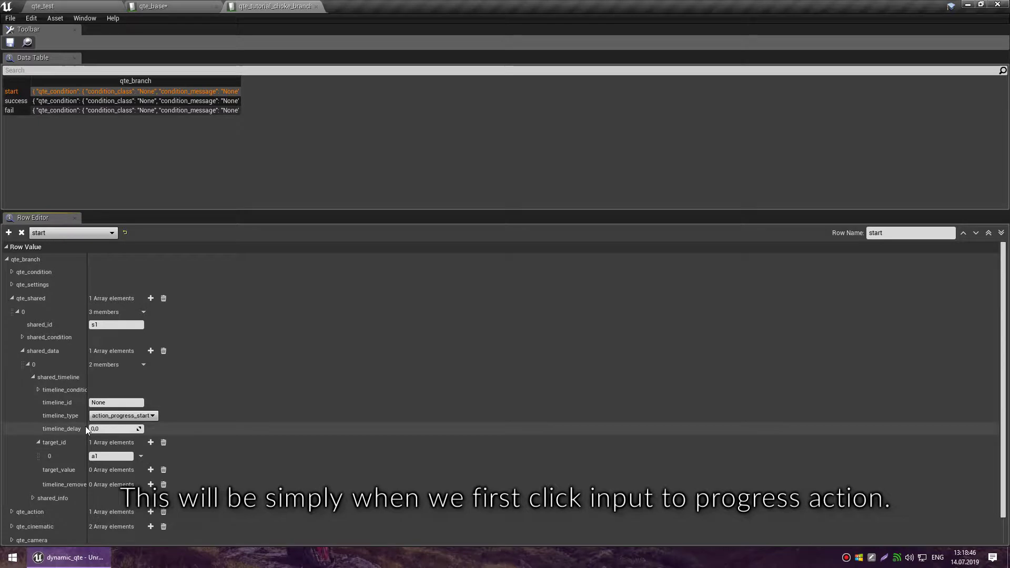
left_click_drag(87, 429, 105, 428)
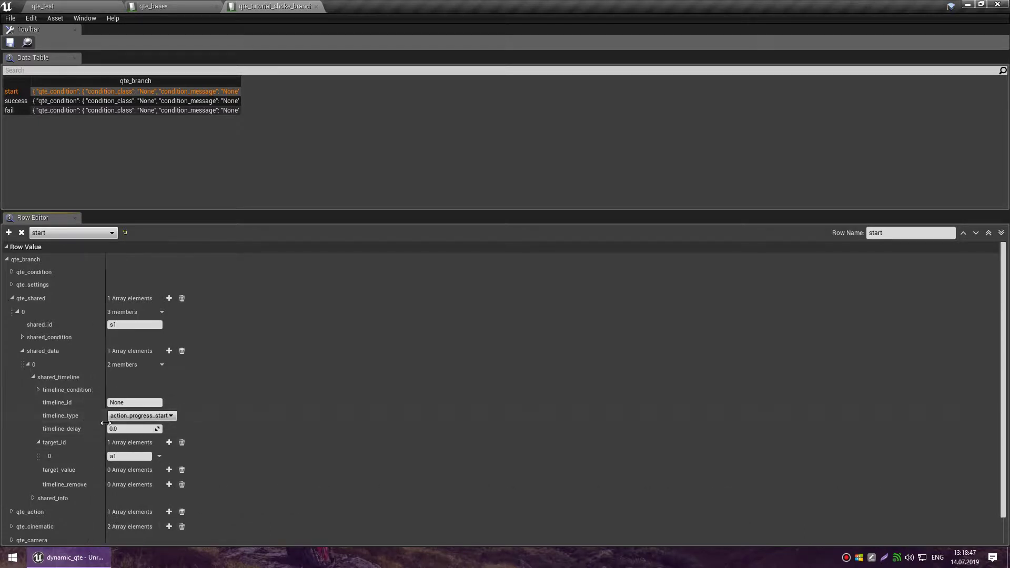
Add one notify_info element under shared_info.
left_click(31, 377)
left_click(32, 390)
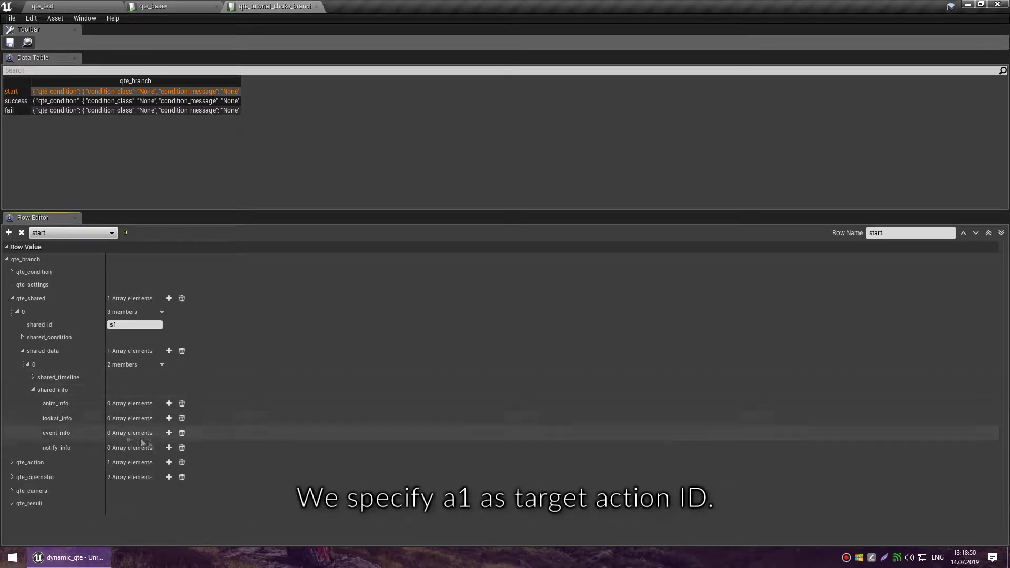
left_click(169, 448)
left_click(44, 461)
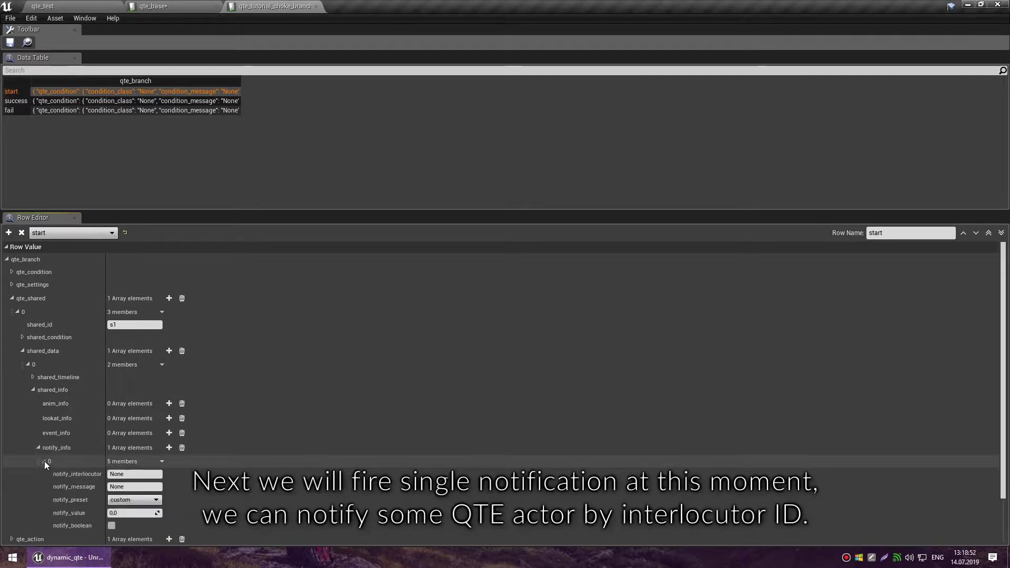
scroll(109, 458, "down", 2)
left_click_drag(103, 450, 108, 451)
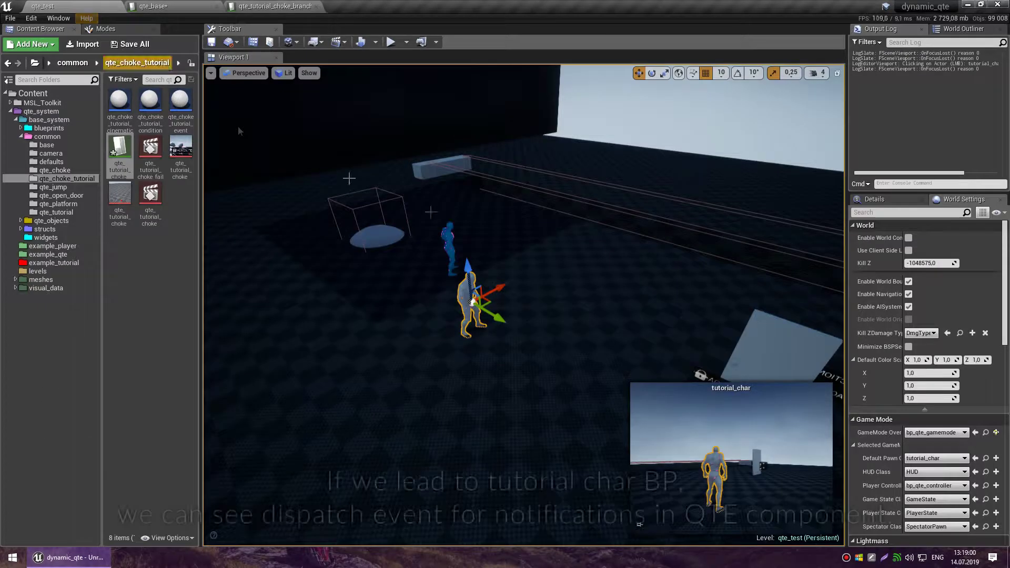
In the tutorial_char Blueprint, add bp_qte_component's Ed Qte Notify event inside the comment area.
left_click(986, 460)
double_click(147, 102)
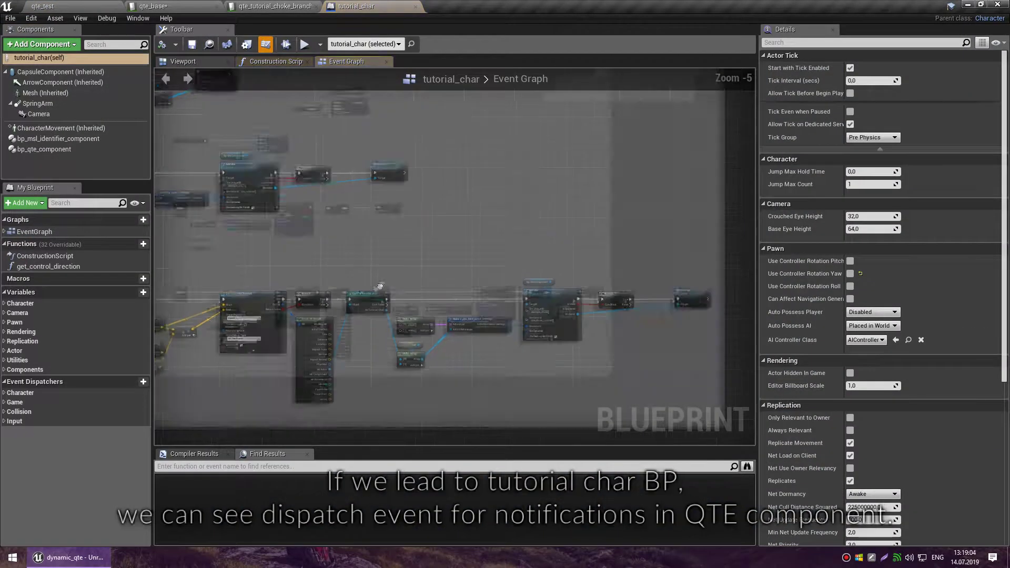
left_click(88, 149)
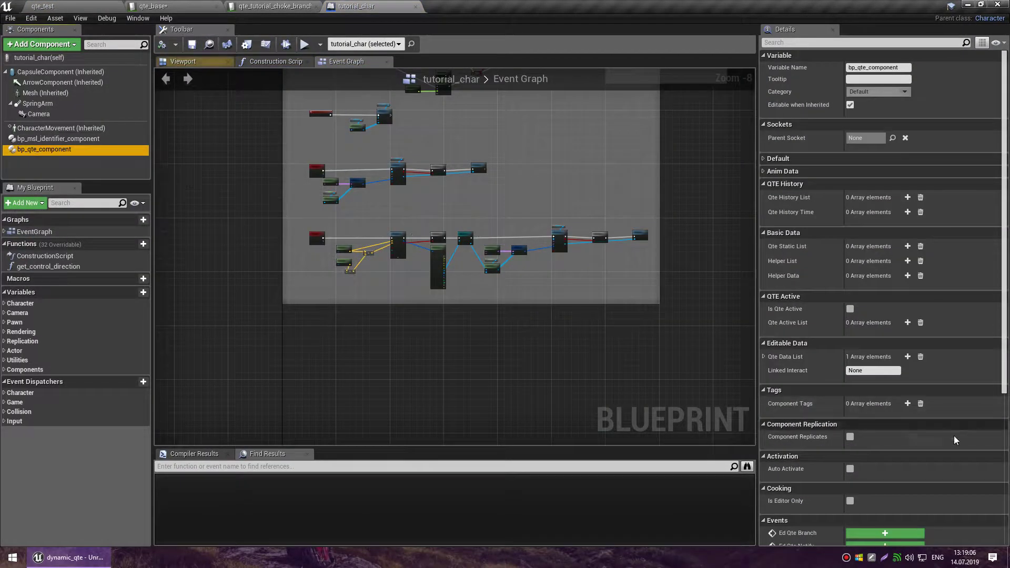
scroll(894, 263, "down", 5)
scroll(944, 239, "down", 2)
scroll(868, 421, "down", 2)
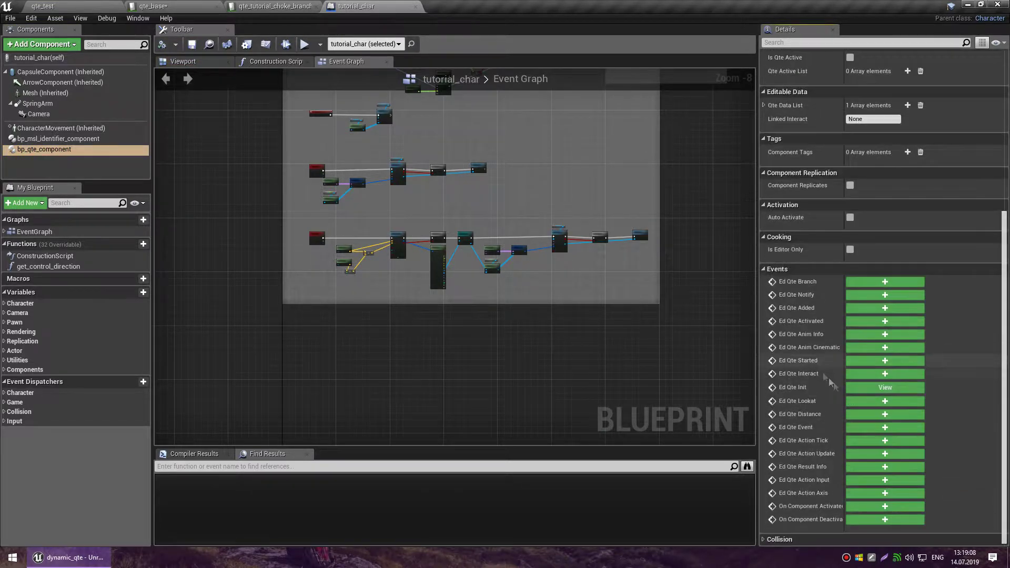
left_click(851, 296)
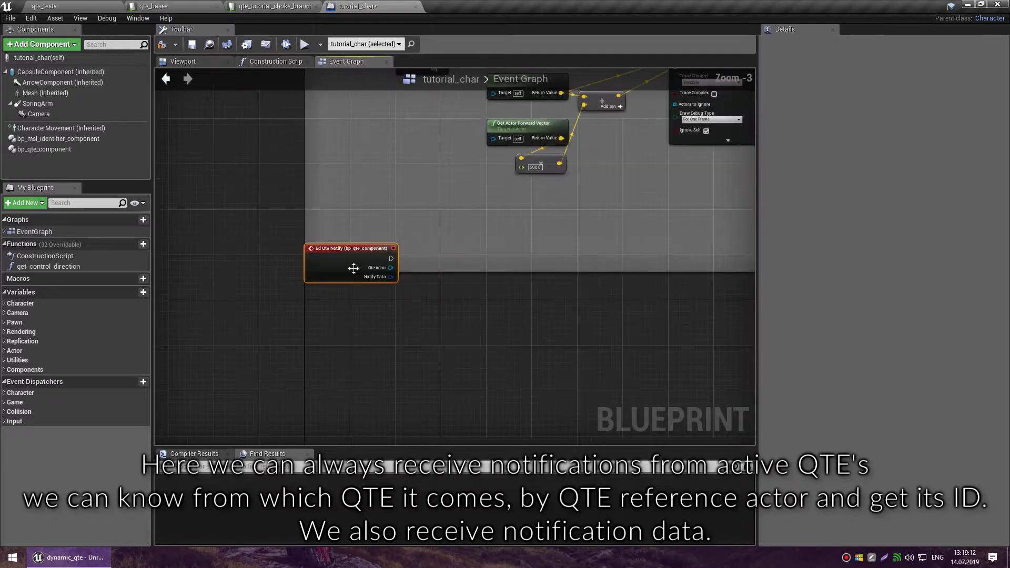
left_click_drag(354, 271, 444, 284)
scroll(473, 247, "down", 3)
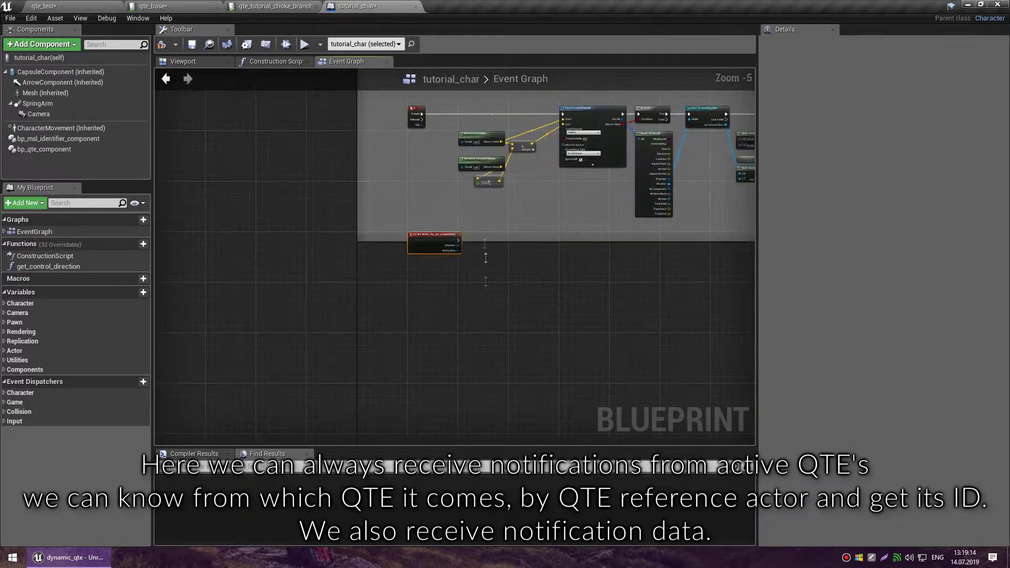
left_click_drag(485, 258, 482, 488)
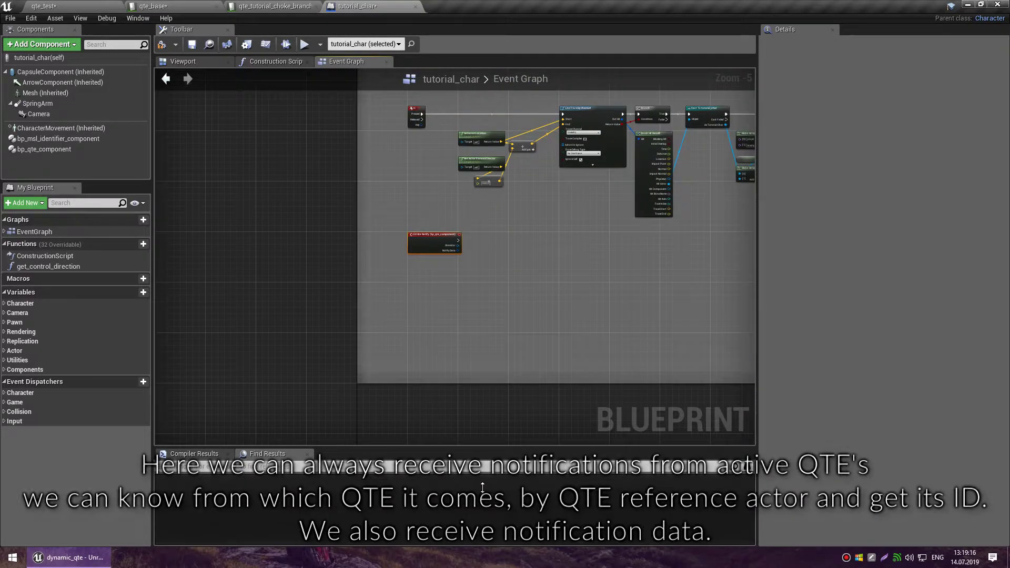
Wire Notify Data into a new Break s_qte_notify_info node and save the Blueprint.
scroll(459, 279, "up", 2)
left_click_drag(445, 221, 481, 237)
type("brea")
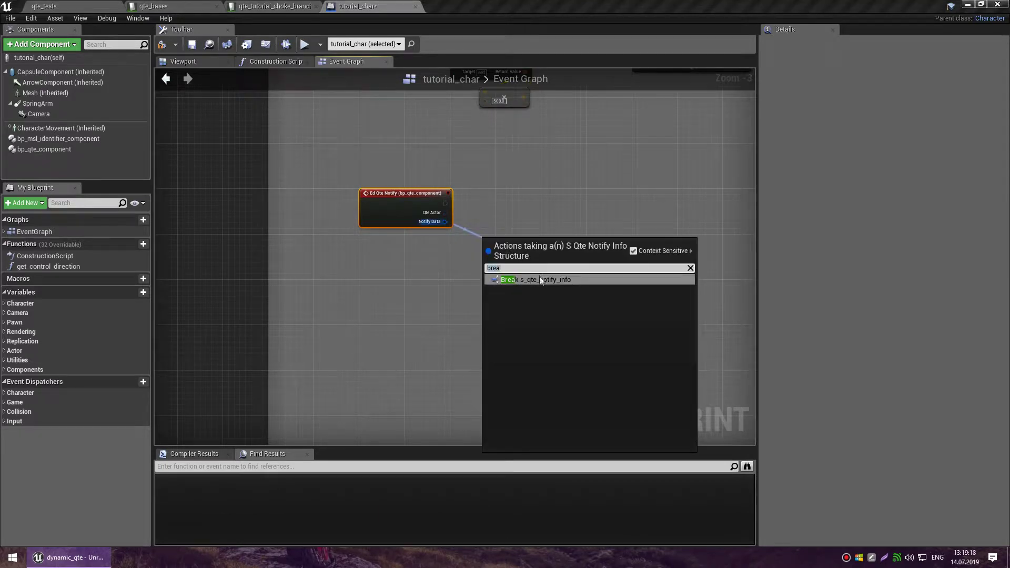
left_click(540, 280)
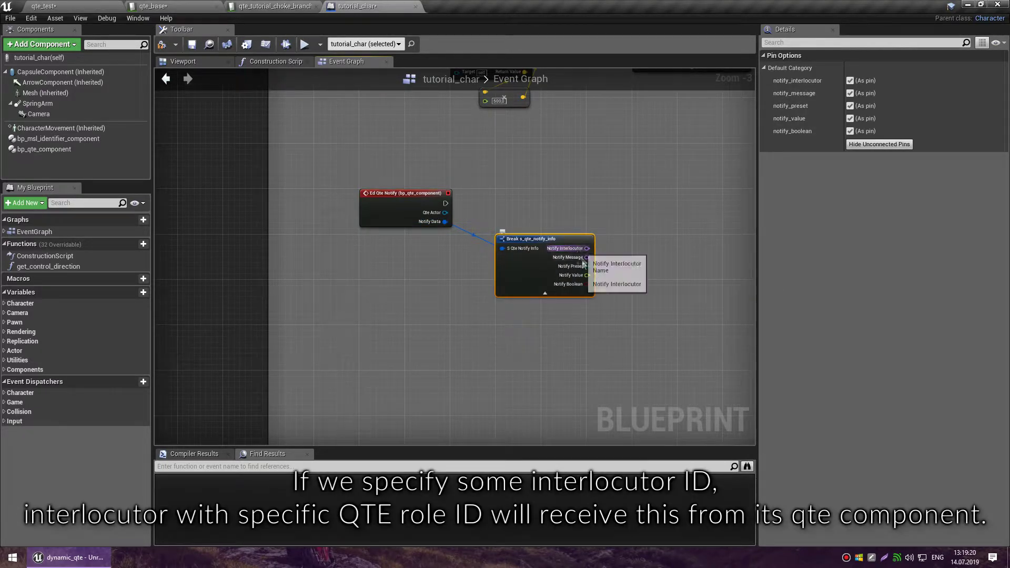
left_click(461, 206)
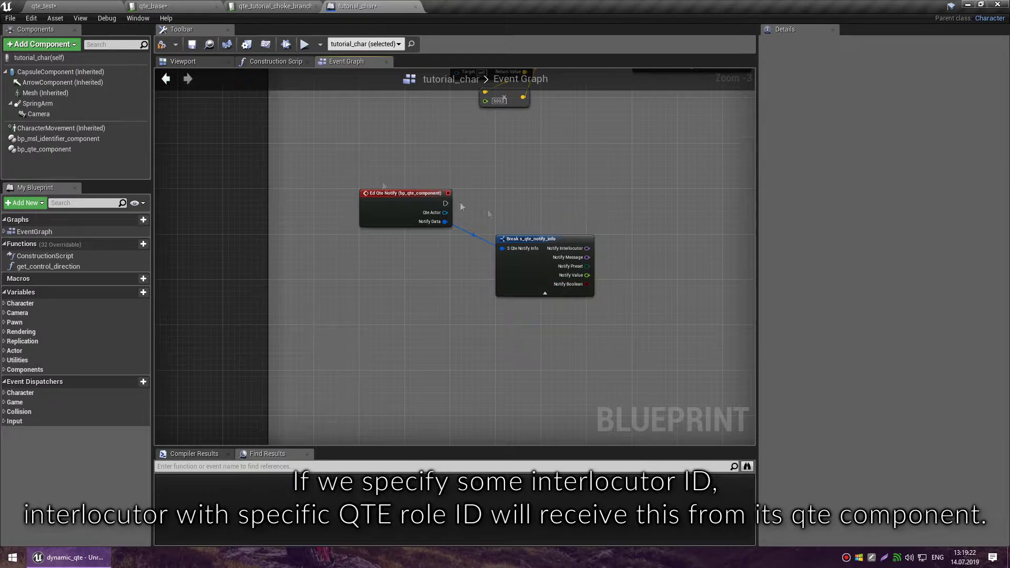
left_click(186, 45)
Set the start row's notify_preset to set_play_mode and enable notify_boolean.
left_click(168, 6)
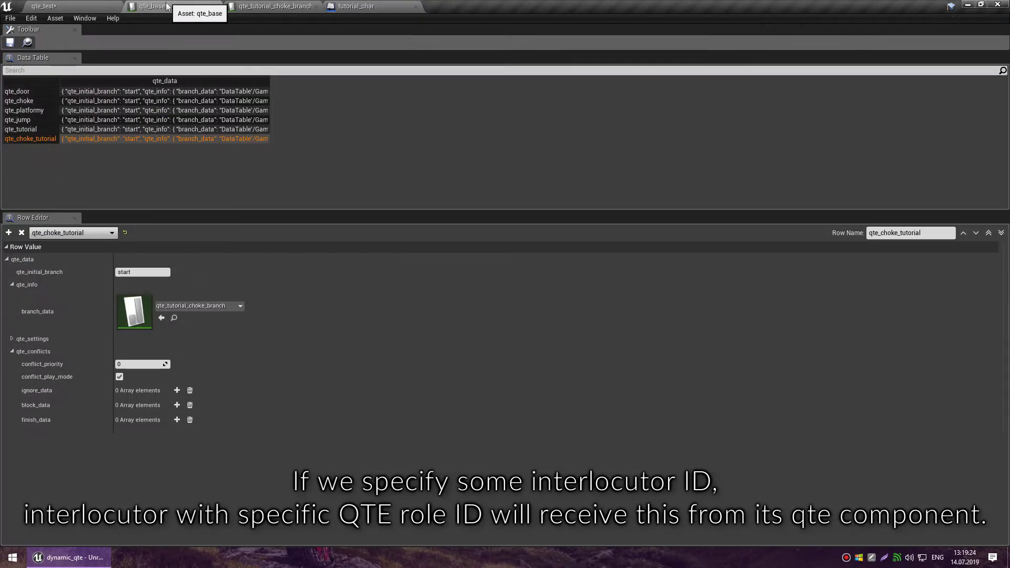
left_click(271, 5)
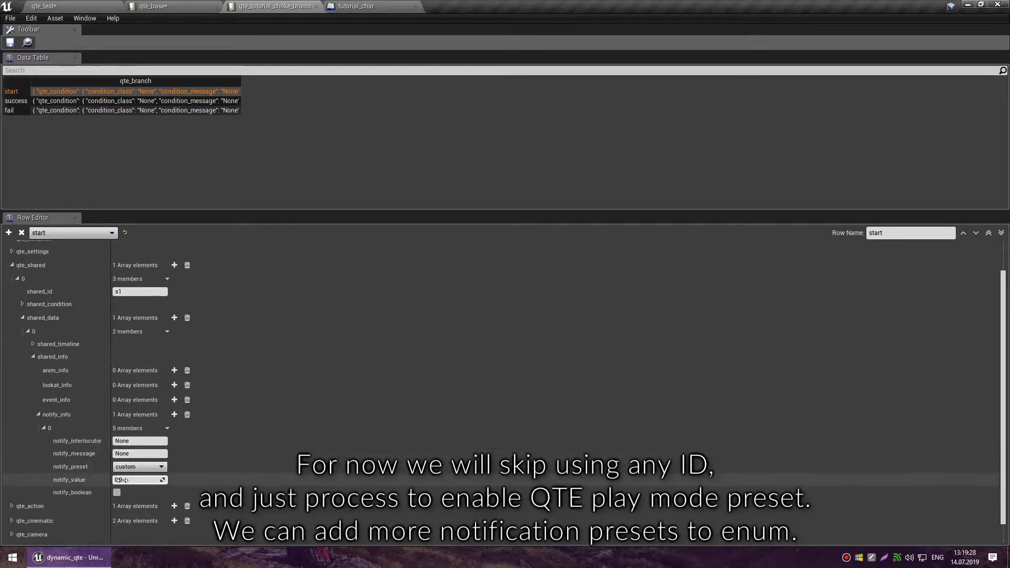
left_click(136, 467)
left_click(129, 494)
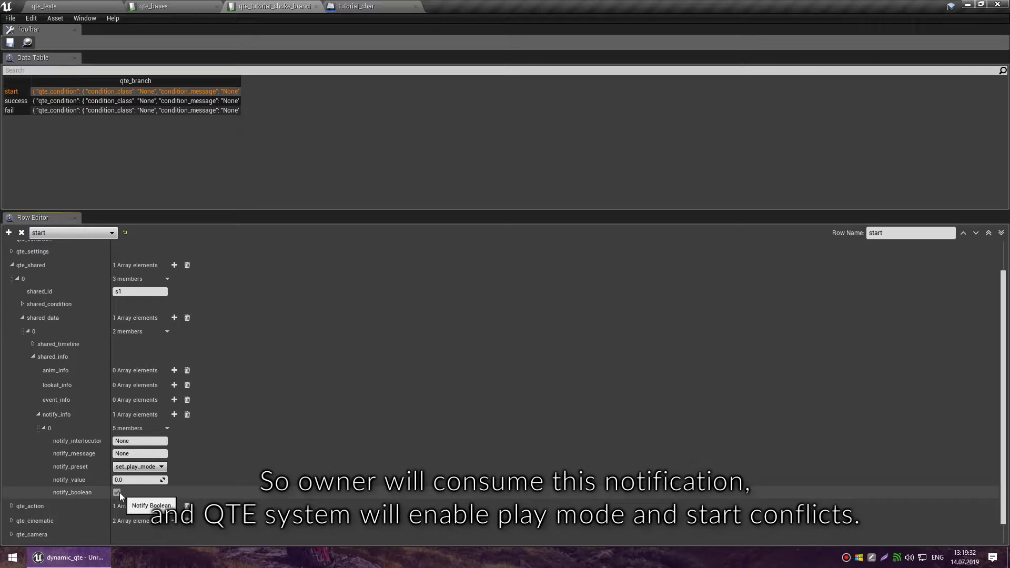
left_click(118, 493)
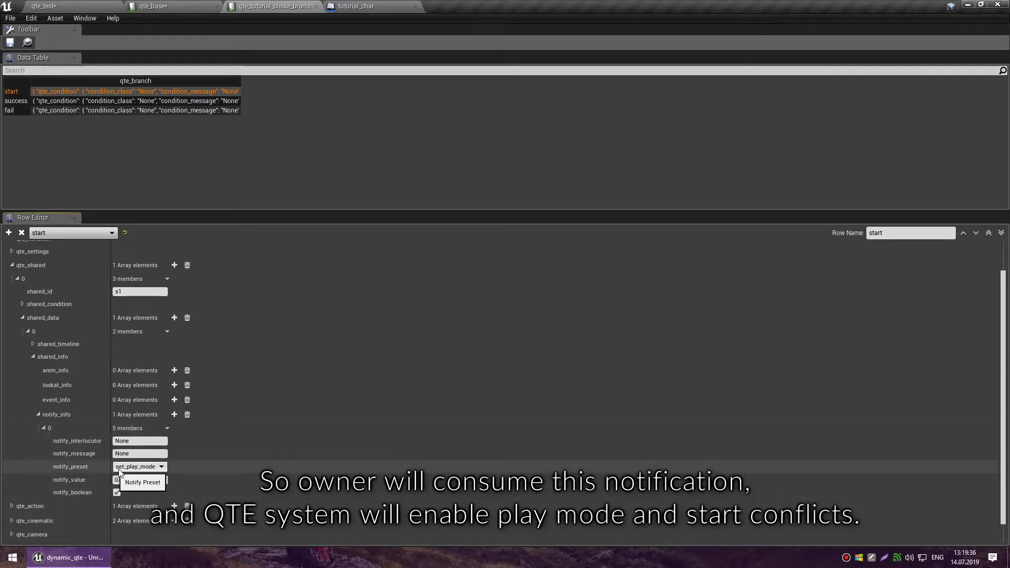
Collapse the qte_shared tree back to its top level.
scroll(89, 358, "up", 2)
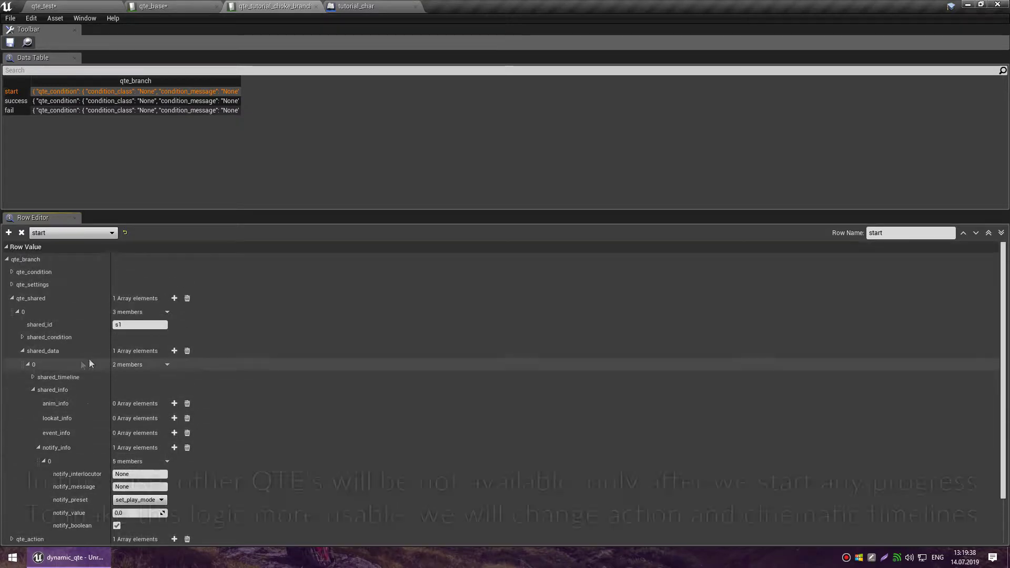
left_click(33, 377)
left_click(33, 377)
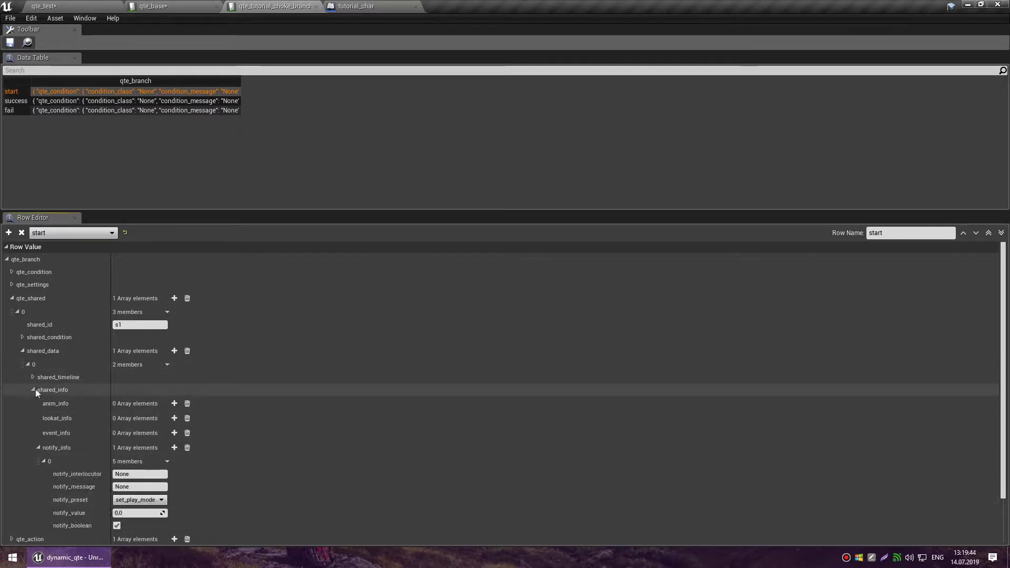
left_click(31, 389)
left_click(23, 350)
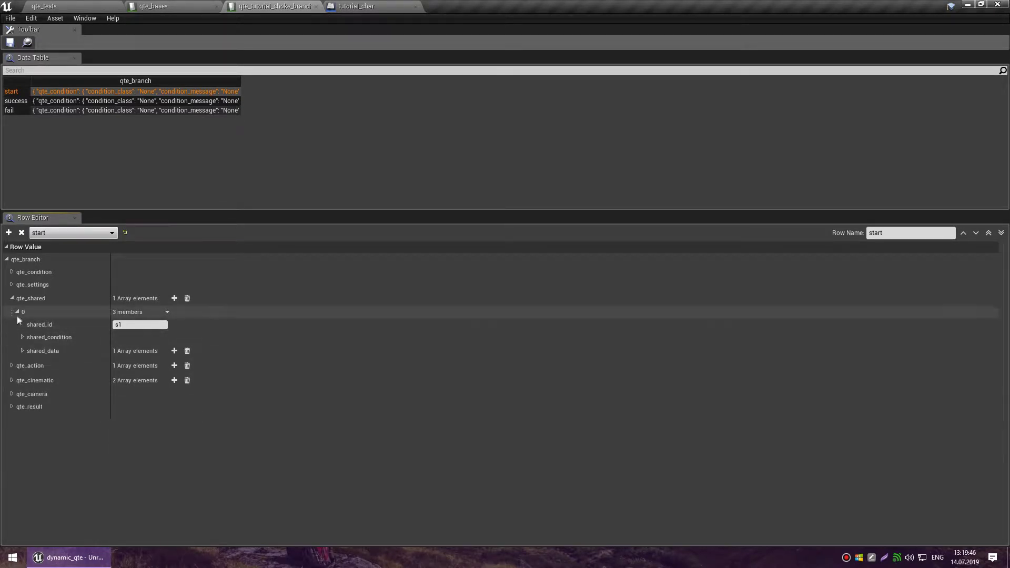
left_click(17, 312)
Set the qte_action element 0 action_timeline timeline_type to branch_start.
left_click(13, 326)
left_click(17, 339)
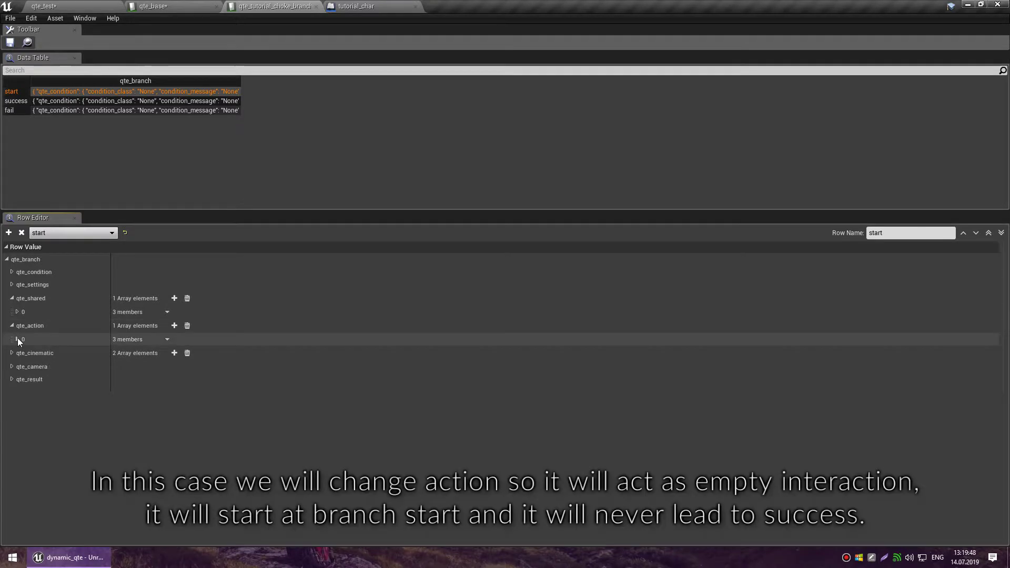
left_click(22, 378)
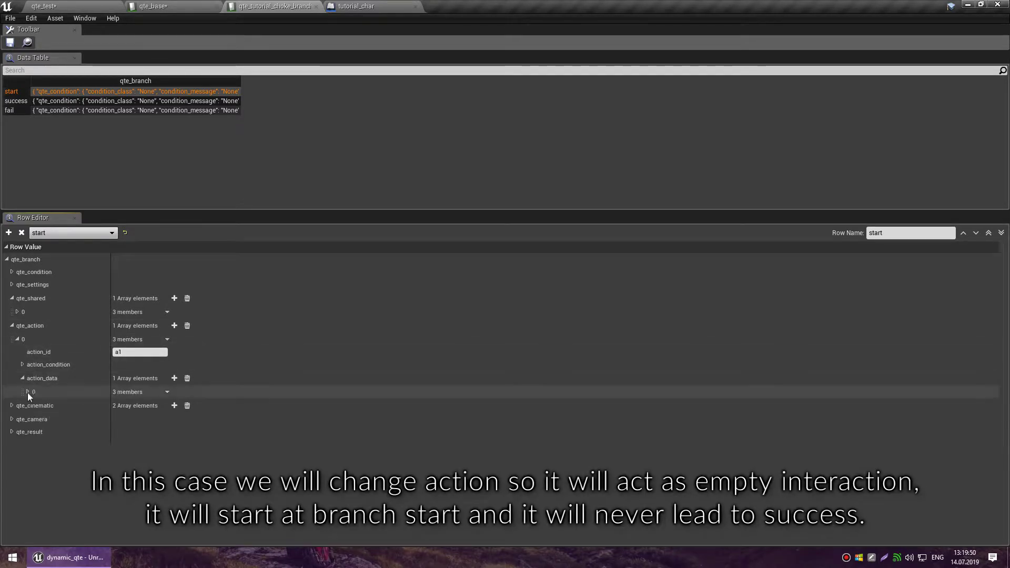
left_click(28, 392)
left_click(33, 418)
scroll(121, 426, "down", 2)
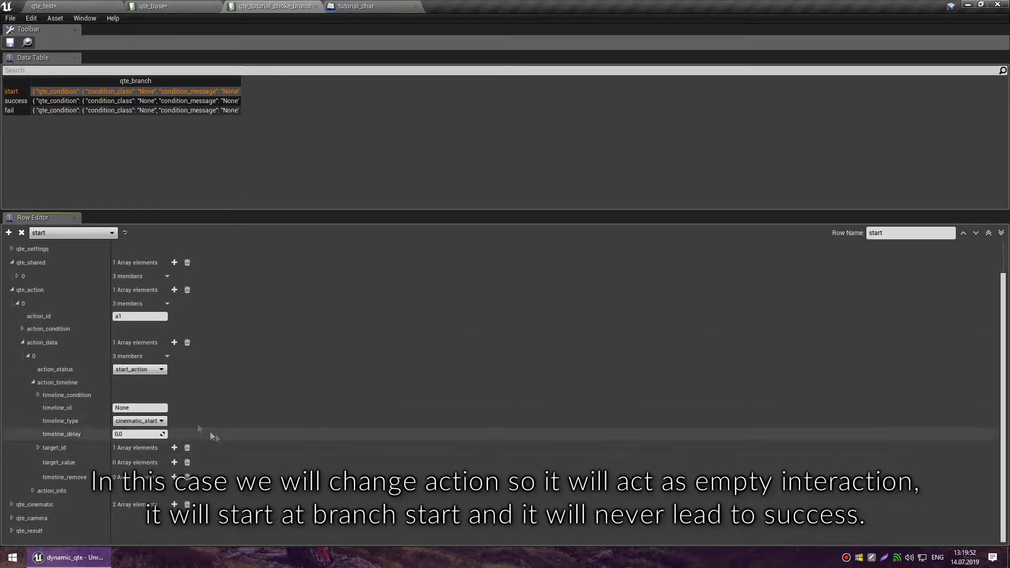
left_click(158, 421)
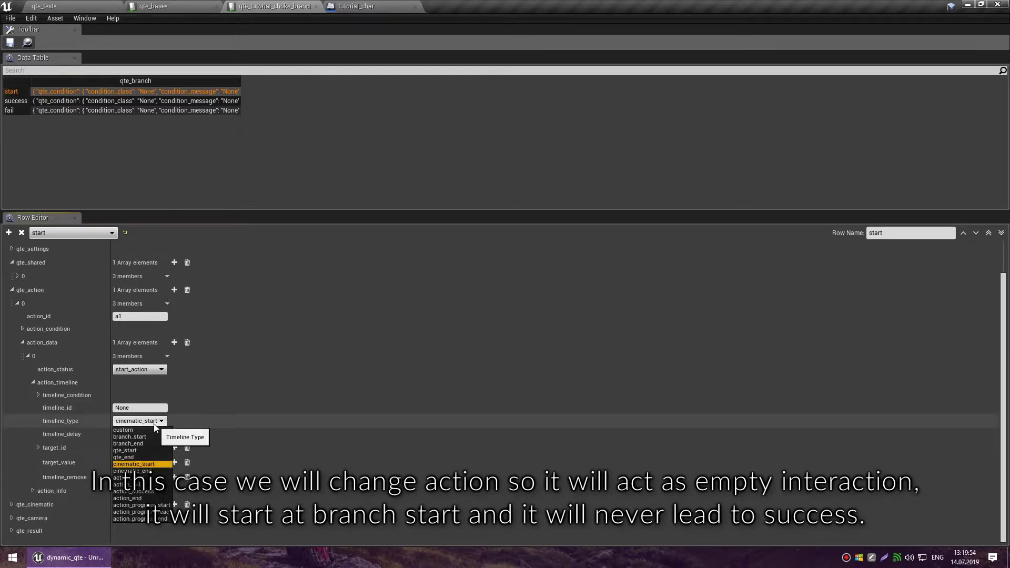
left_click(153, 437)
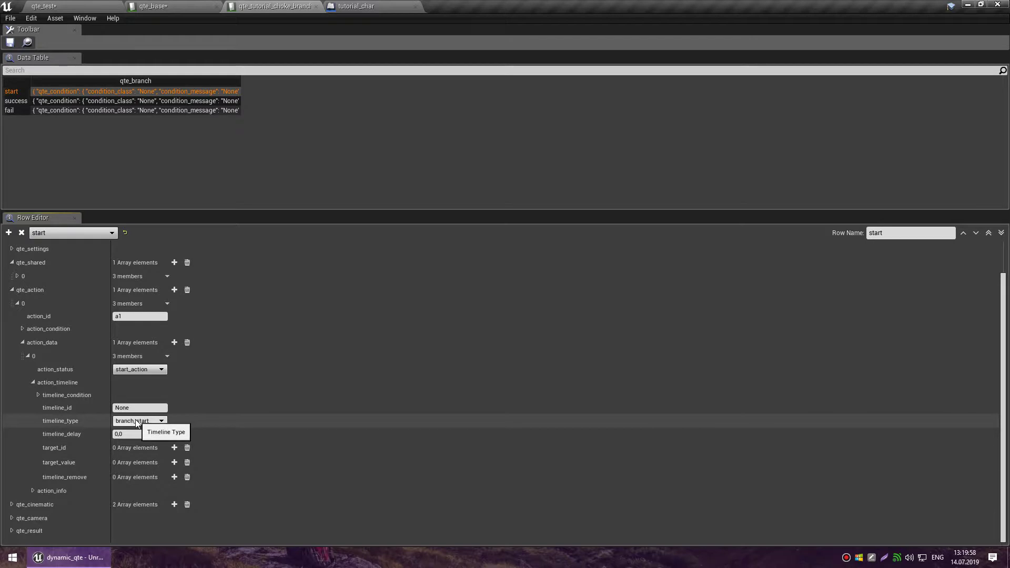
left_click(33, 383)
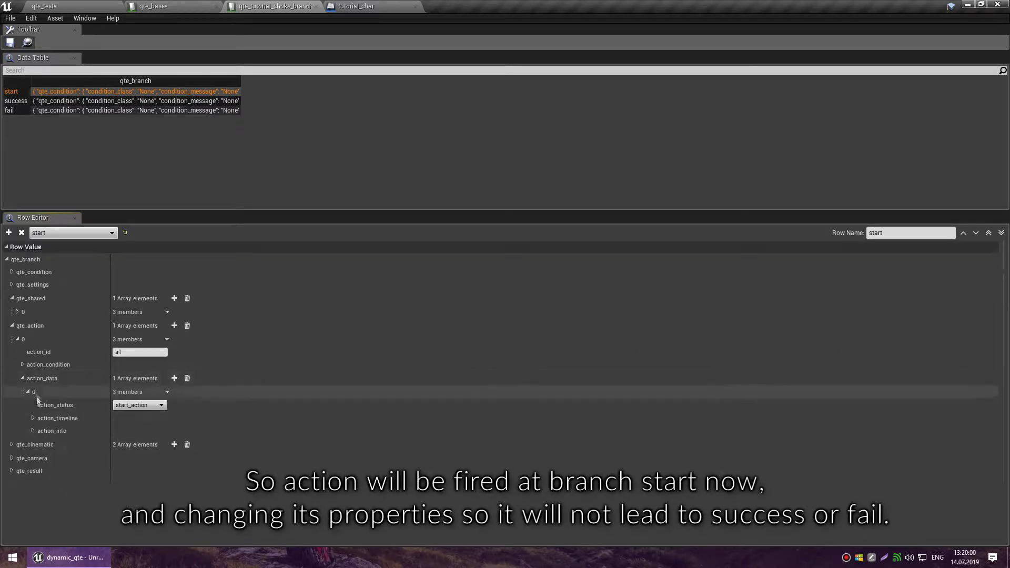
In action_progress, set resistance_from and resistance_to to 0 and progress_max to 5.0.
left_click(33, 430)
left_click(38, 456)
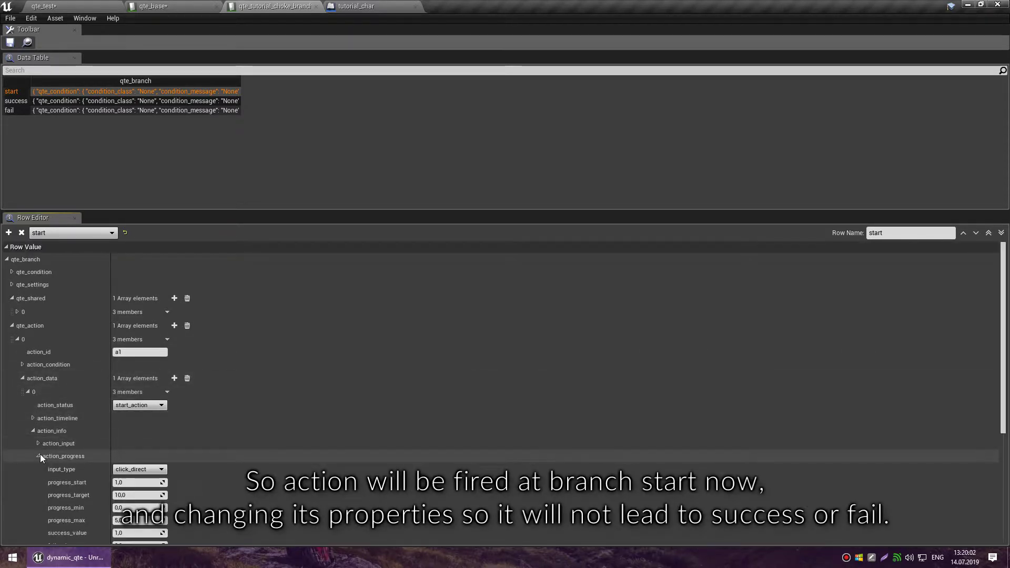
scroll(149, 458, "down", 4)
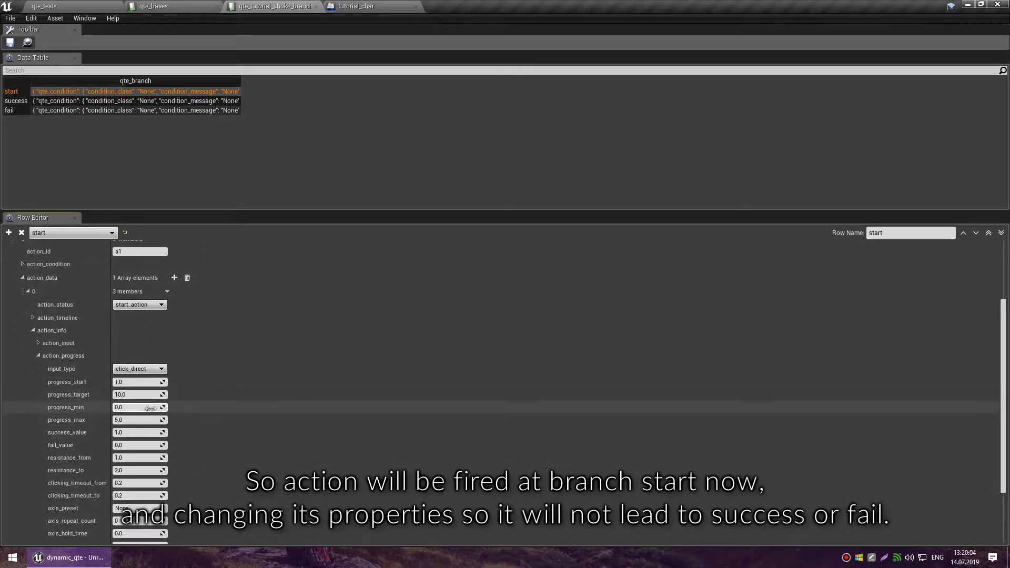
left_click(136, 429)
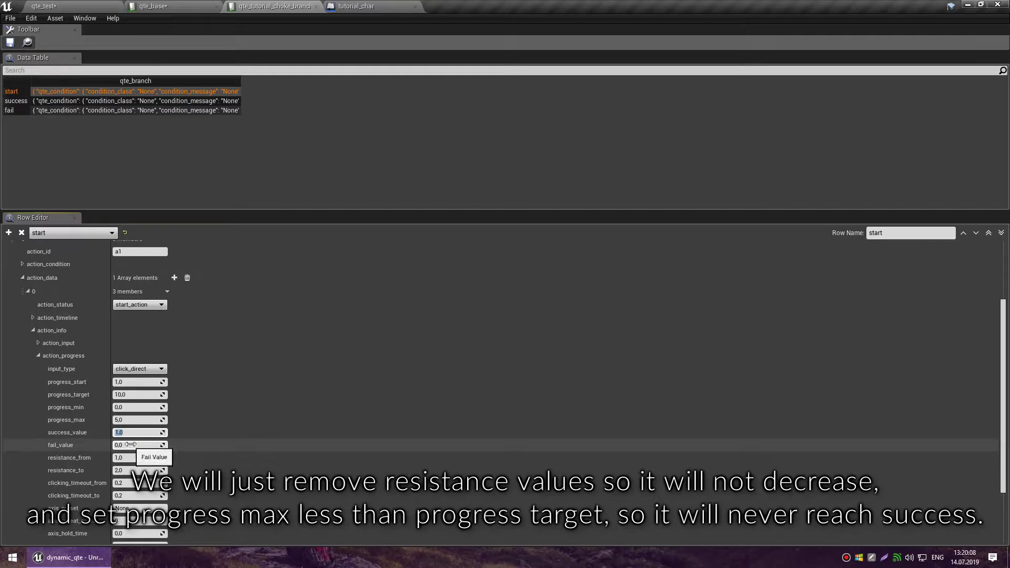
scroll(139, 447, "down", 1)
left_click(138, 423)
type("0")
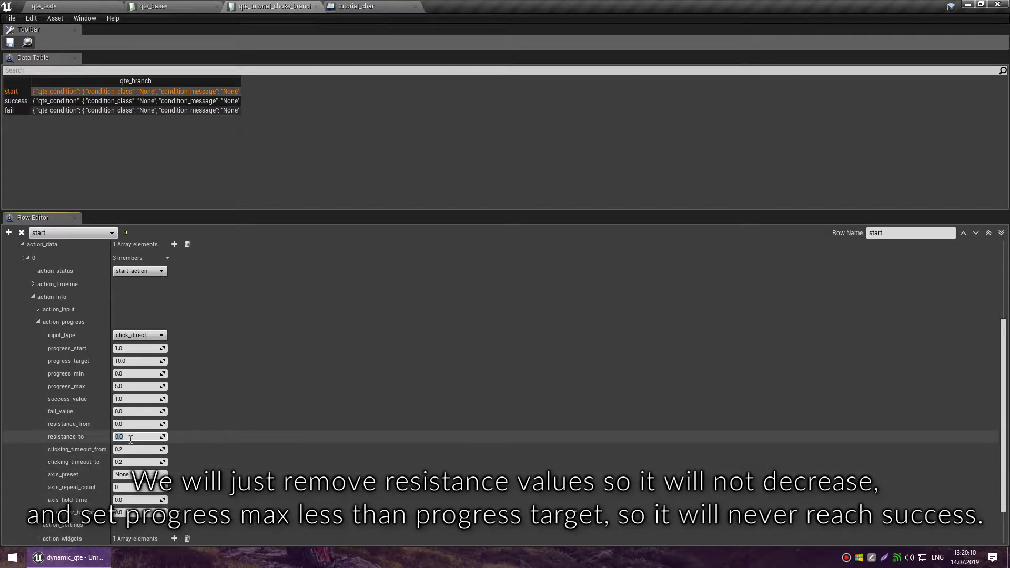
left_click(128, 386)
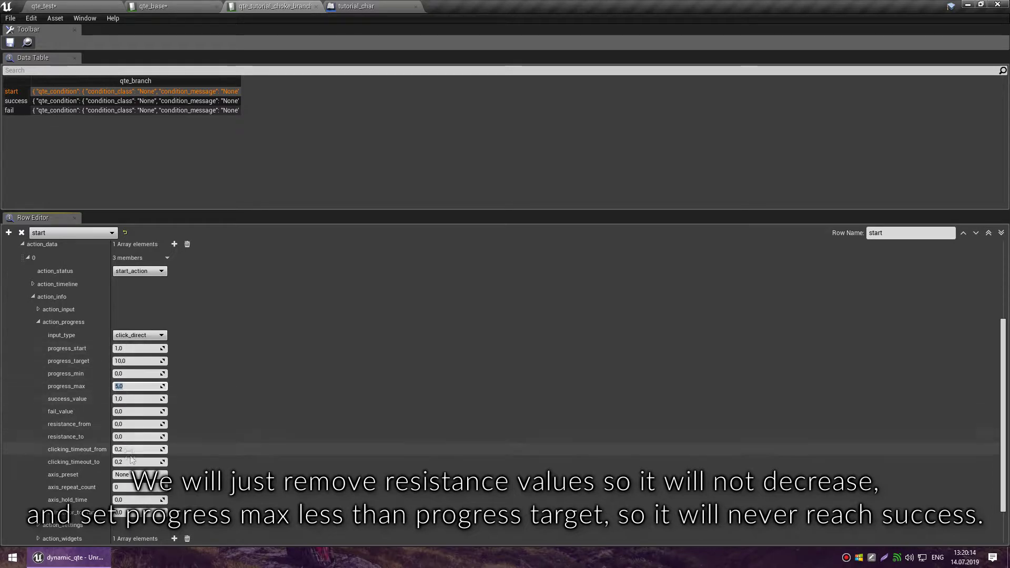
left_click(37, 322)
Clear the wrong_input_id in action_input.
left_click(39, 443)
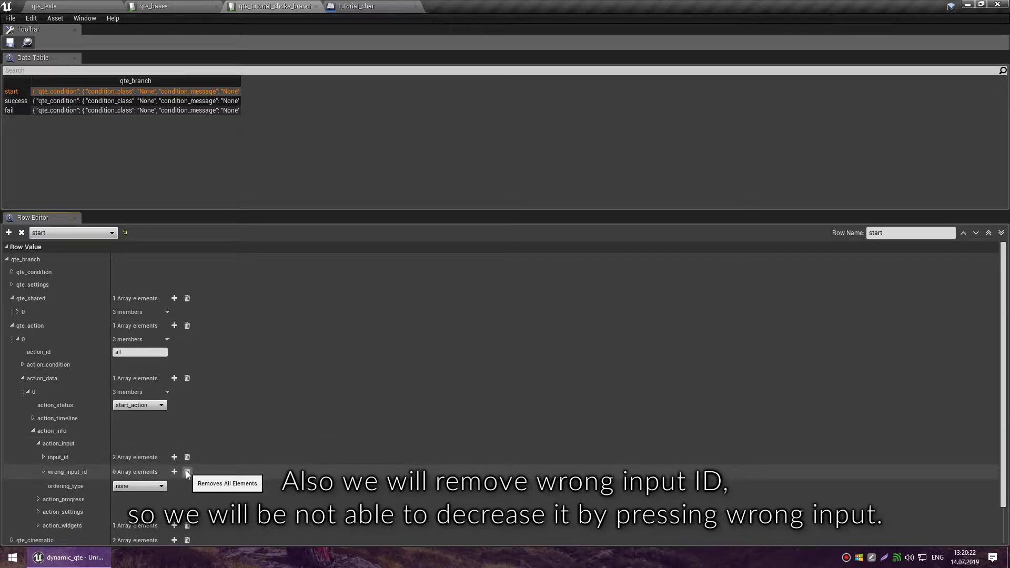
left_click(43, 457)
left_click(43, 458)
left_click(40, 443)
Set action widget 0's visibility_radius and working_radius to 150.
left_click(40, 483)
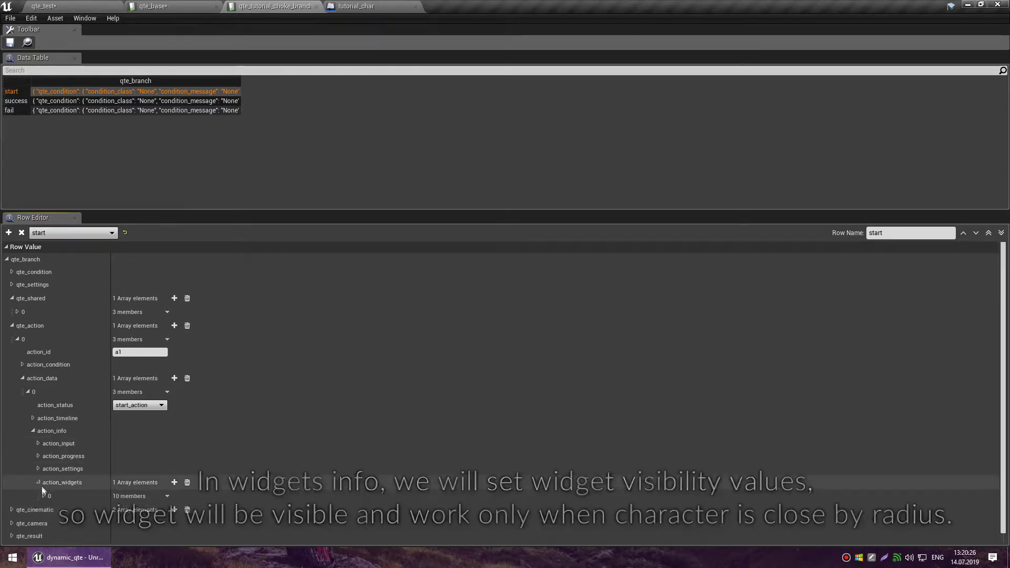
left_click(45, 494)
scroll(45, 489, "down", 4)
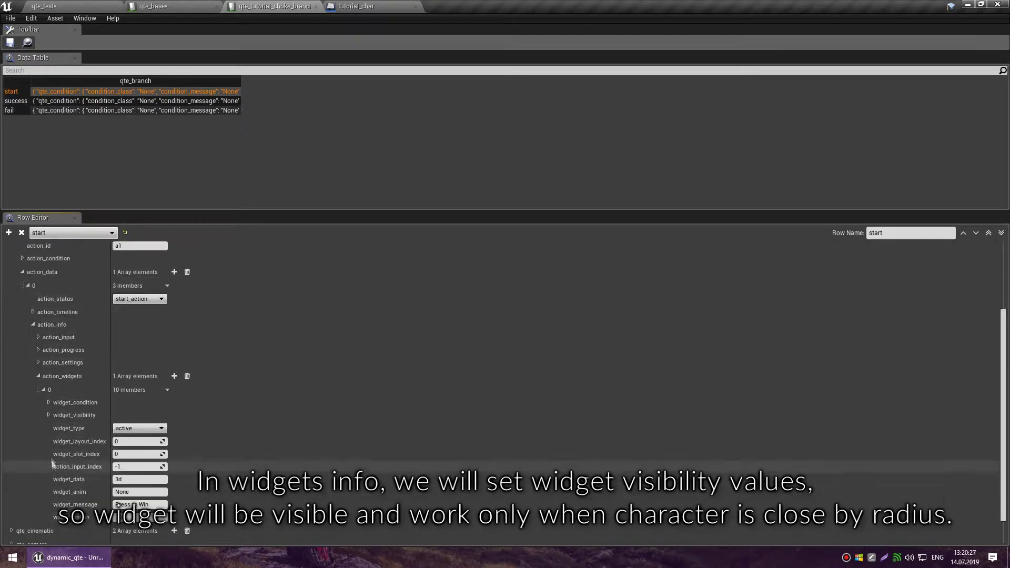
left_click(48, 415)
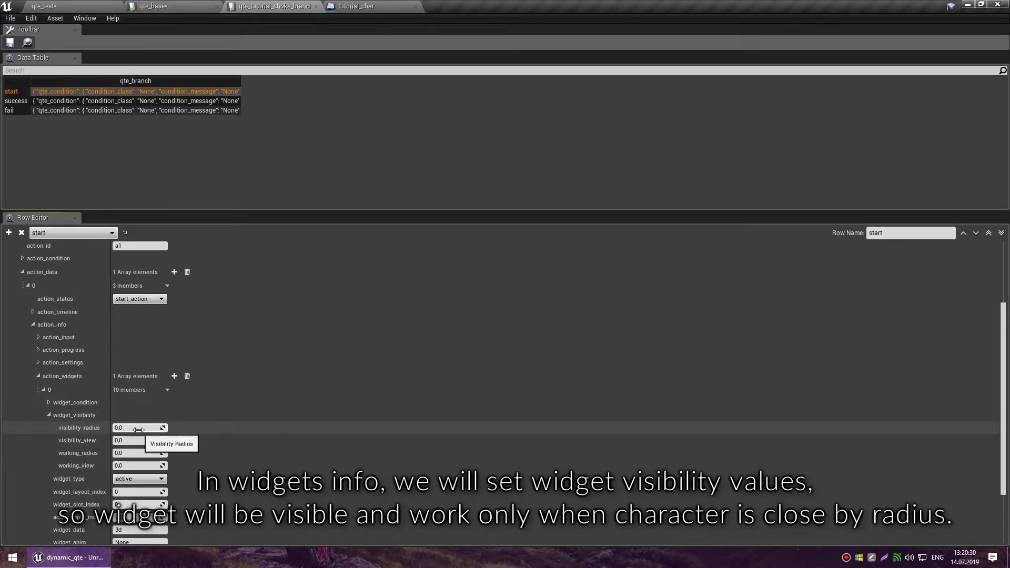
type("150")
key("Return")
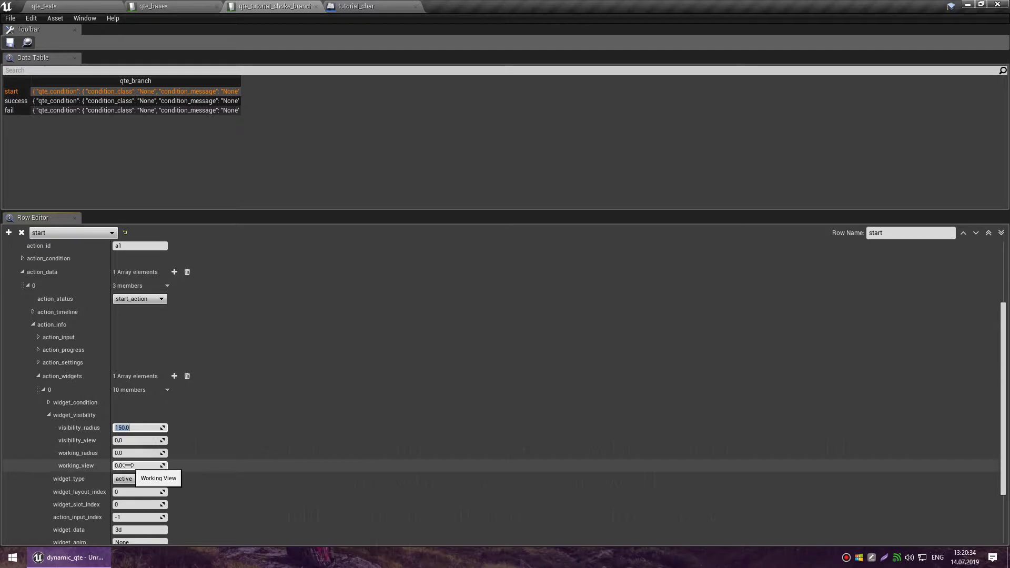
left_click(130, 453)
type("15")
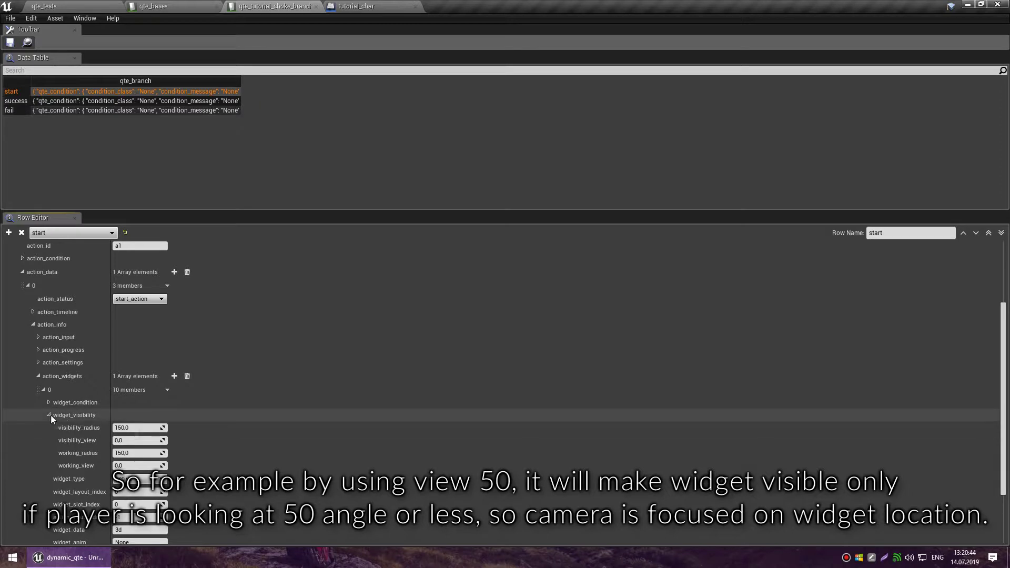
Collapse the qte_action tree back to its top level.
left_click(44, 389)
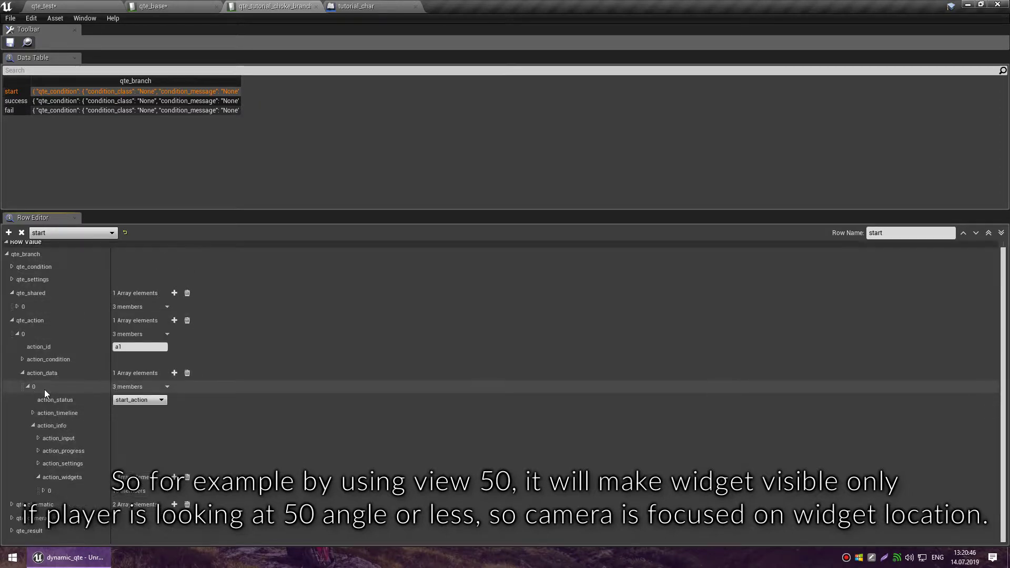
left_click(38, 477)
left_click(31, 430)
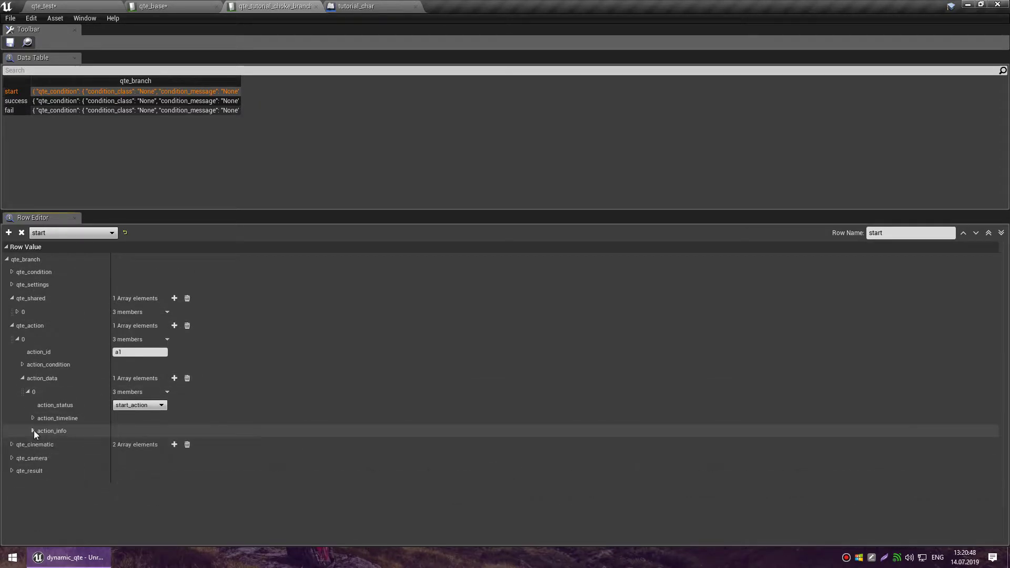
left_click(26, 392)
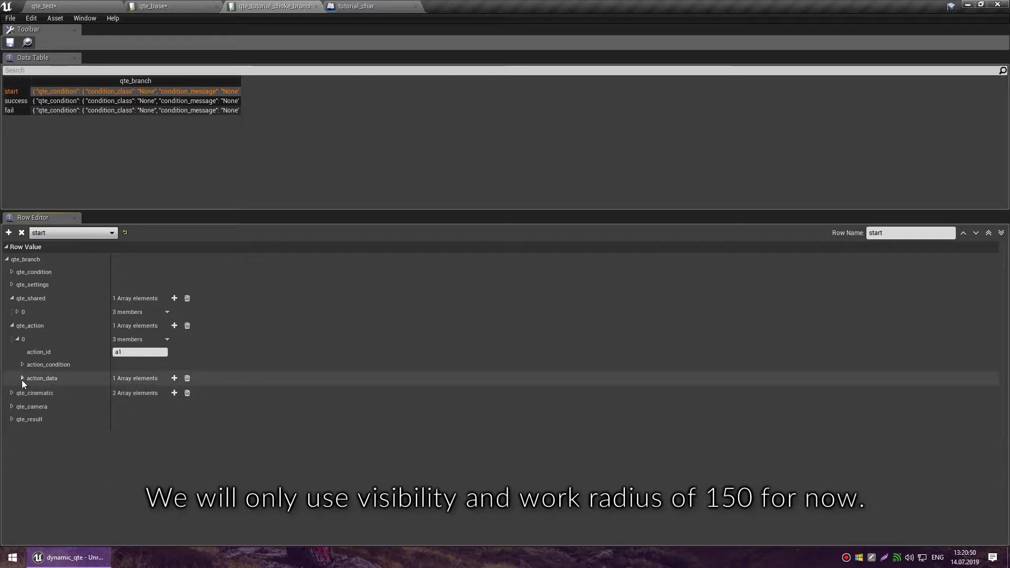
left_click(16, 339)
Make the first cinematic start on action_progress_start and add a target_id entry (a1).
left_click(12, 353)
left_click(18, 367)
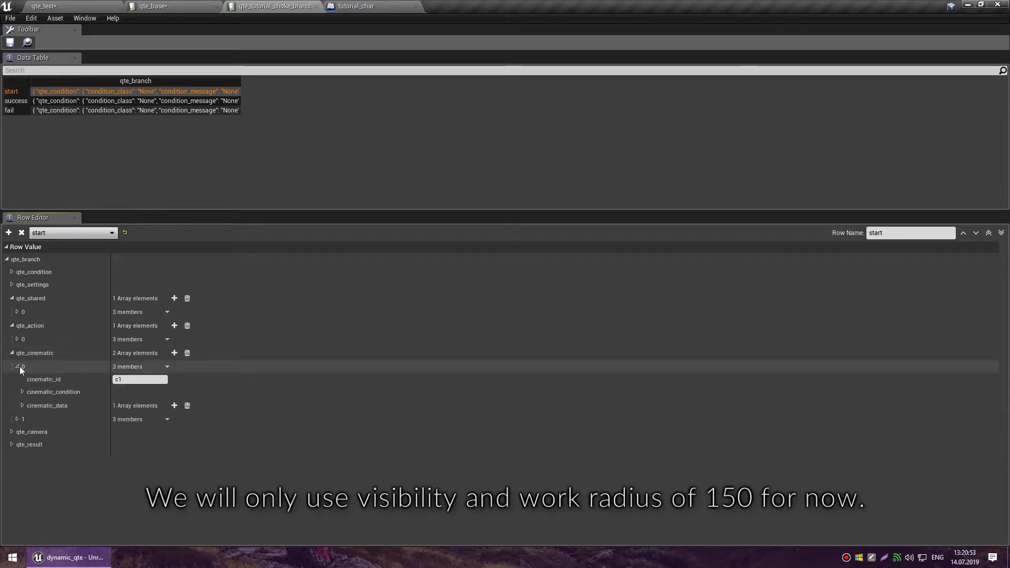
left_click(23, 405)
left_click(26, 419)
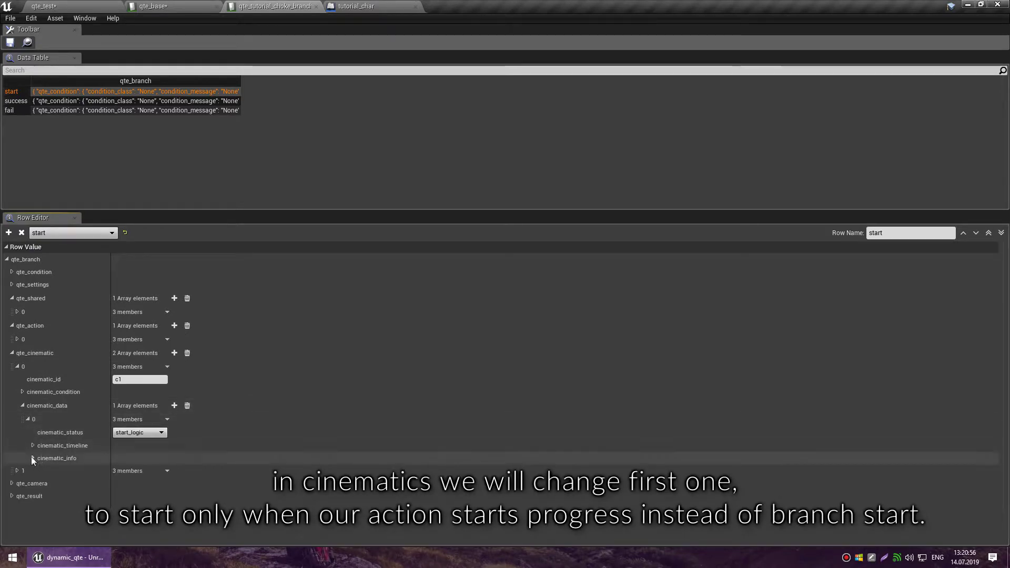
left_click(33, 445)
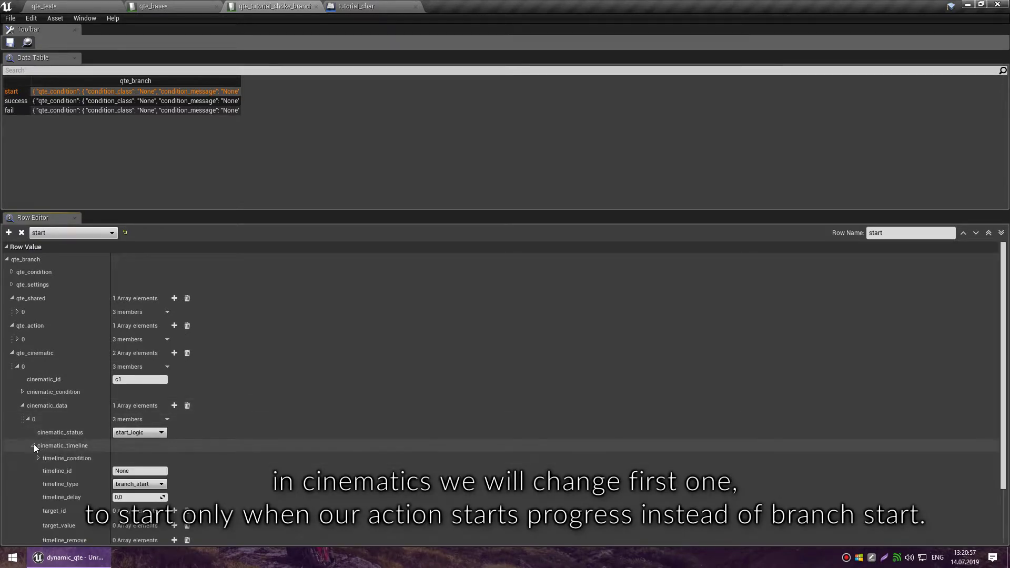
left_click(137, 484)
left_click(148, 460)
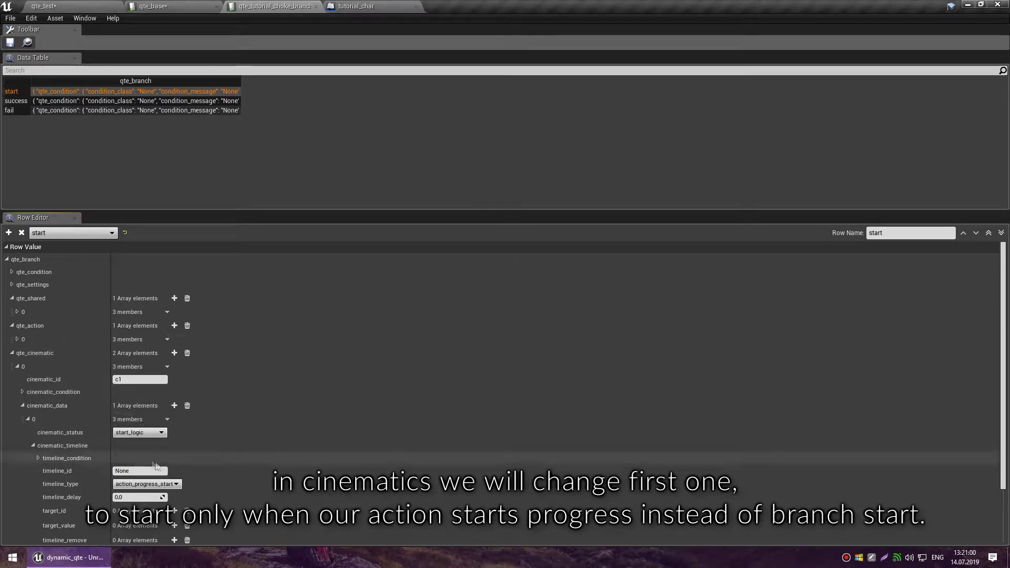
scroll(158, 463, "down", 2)
left_click(174, 449)
type("a1")
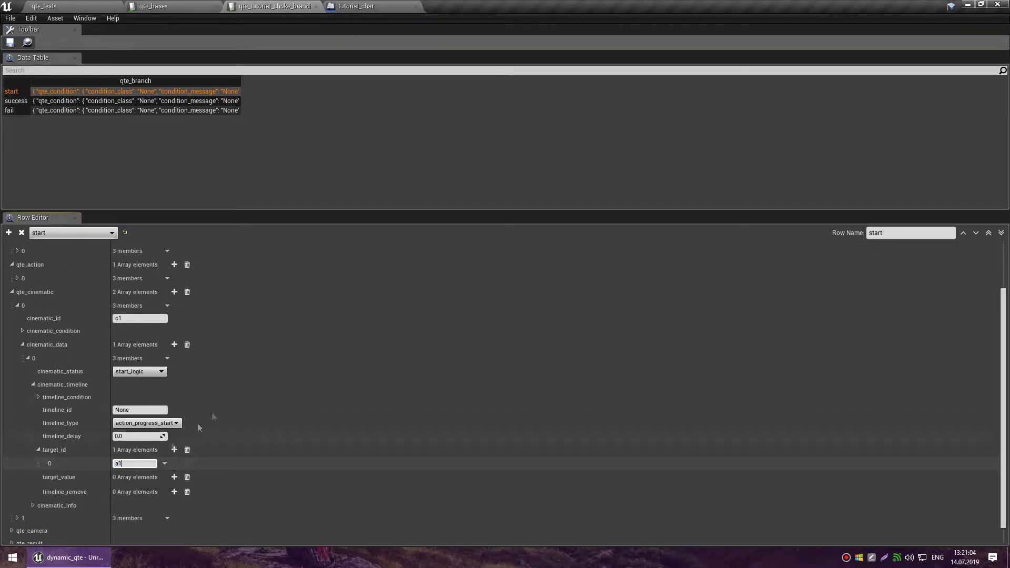
Make the camera cut start on cinematic_start with target_id c1.
left_click(12, 294)
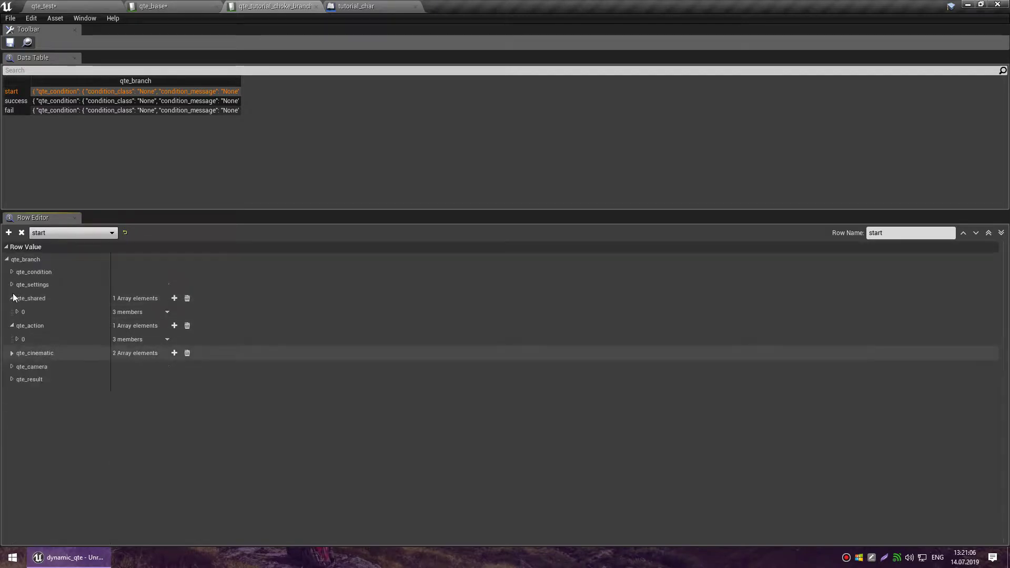
left_click(11, 326)
left_click(11, 298)
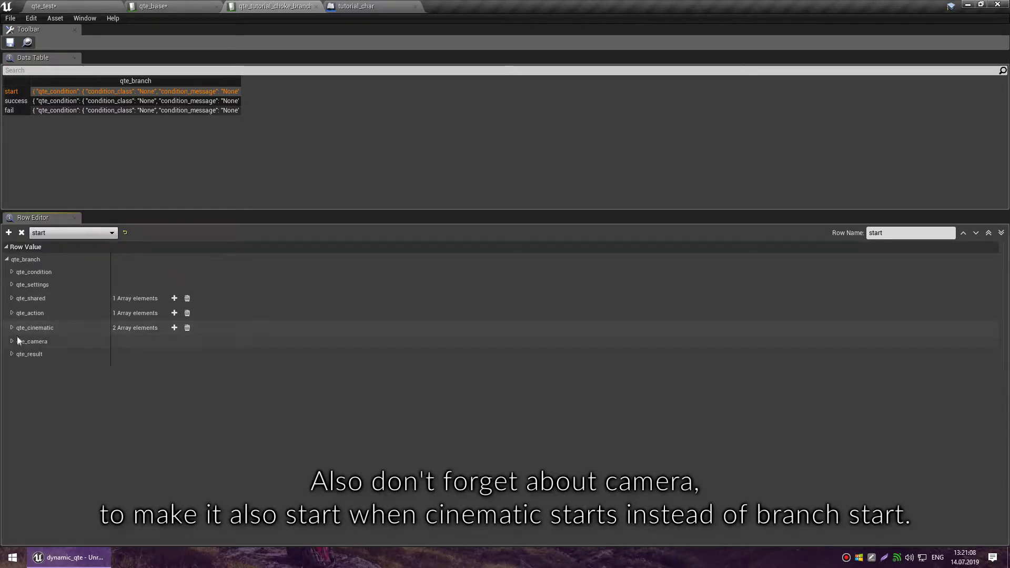
left_click(11, 341)
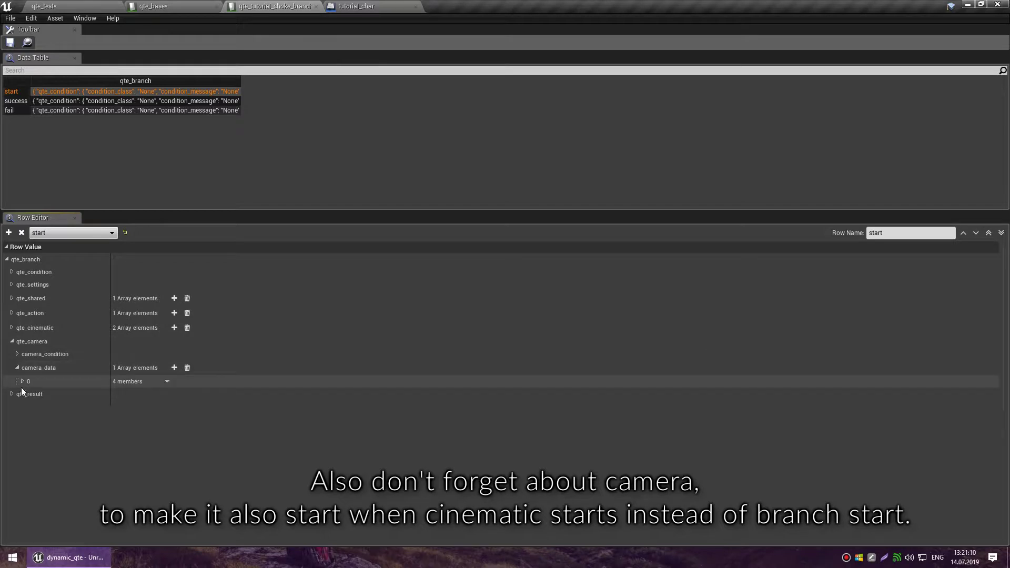
left_click(22, 381)
left_click(28, 420)
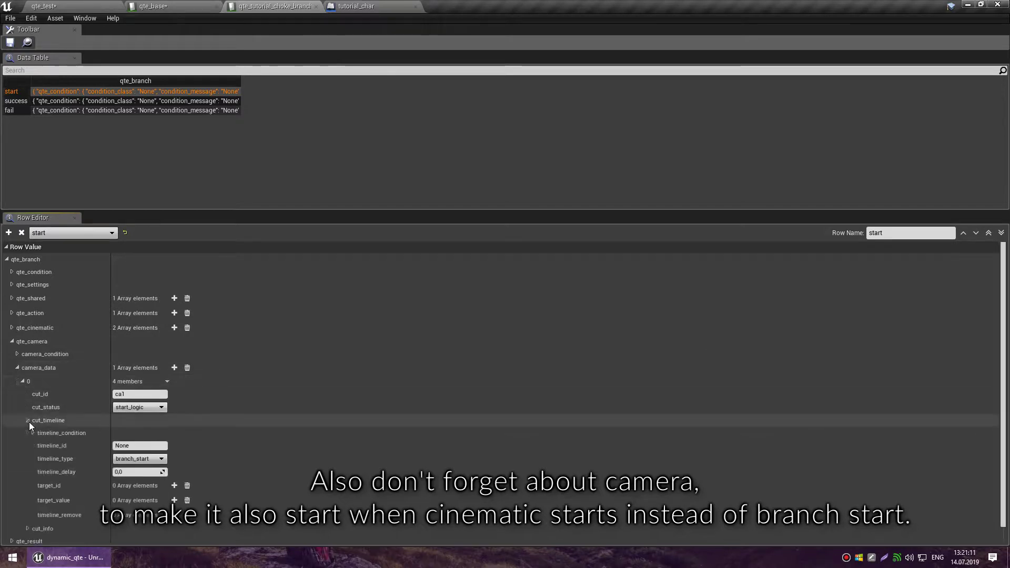
left_click(139, 459)
left_click(144, 398)
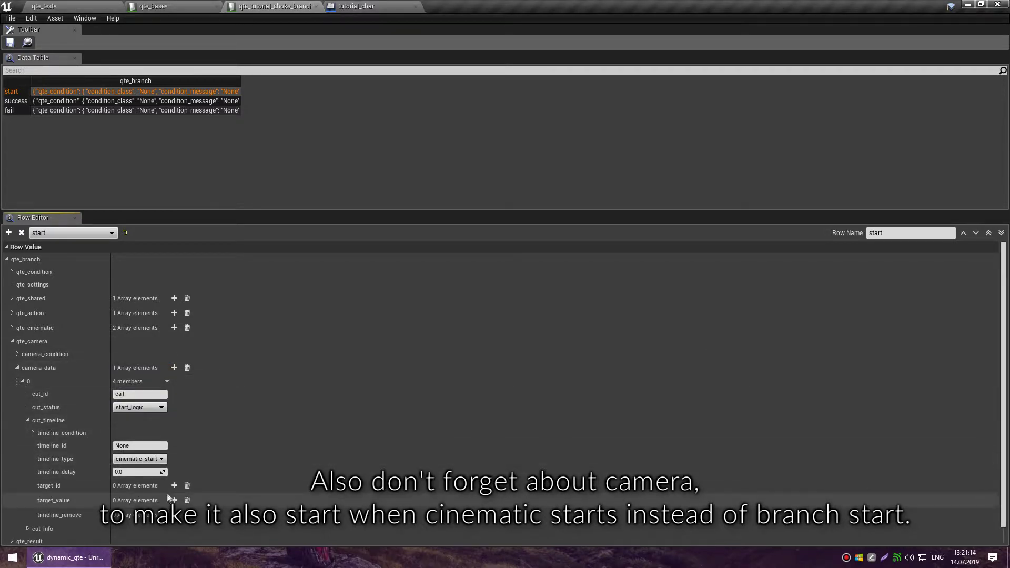
left_click(174, 485)
type("c1")
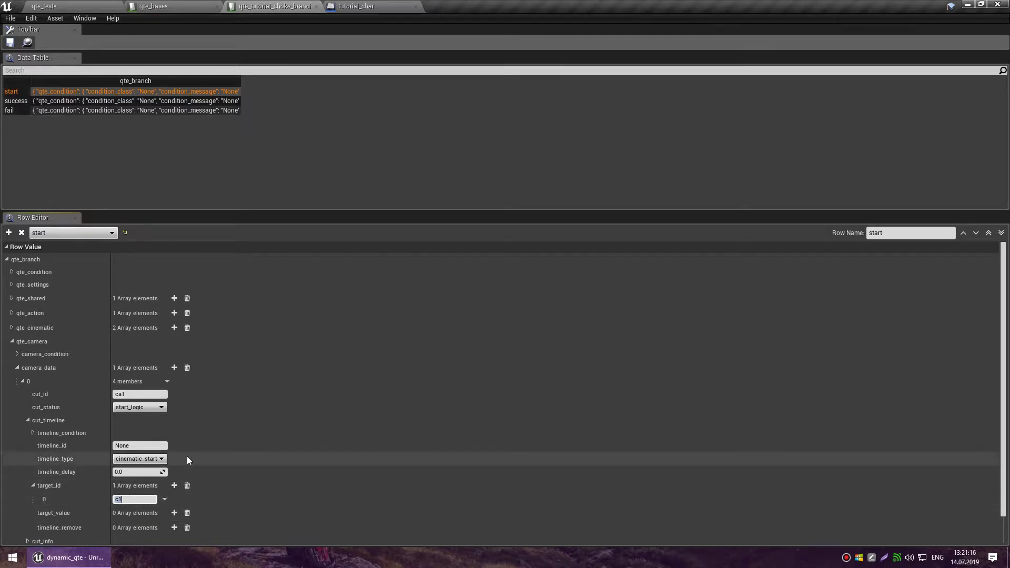
left_click(12, 342)
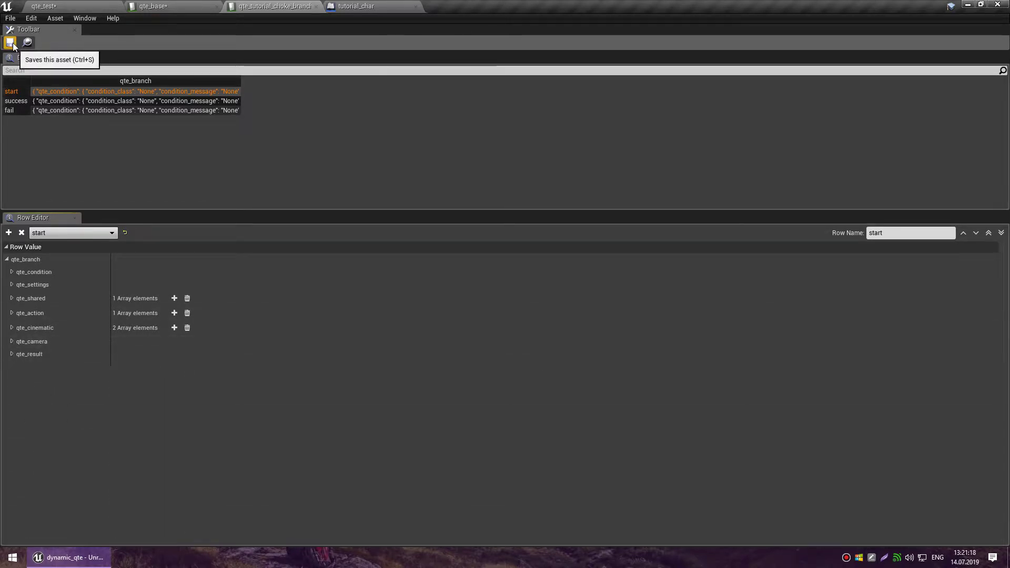
In tutorial_char's graph, clear space beside the QTE nodes and place an Event BeginPlay node.
left_click(353, 6)
scroll(501, 298, "down", 5)
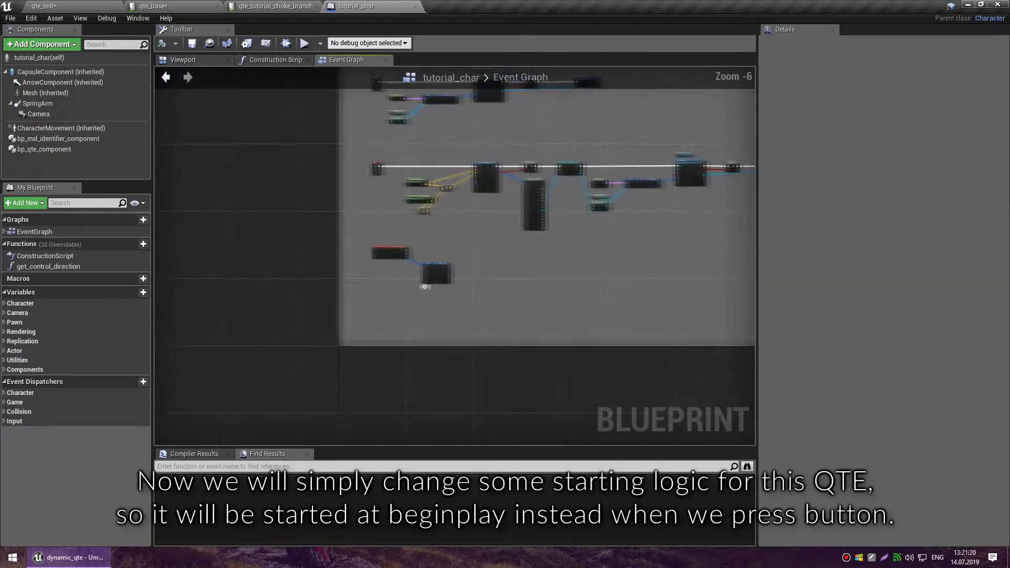
scroll(385, 277, "up", 6)
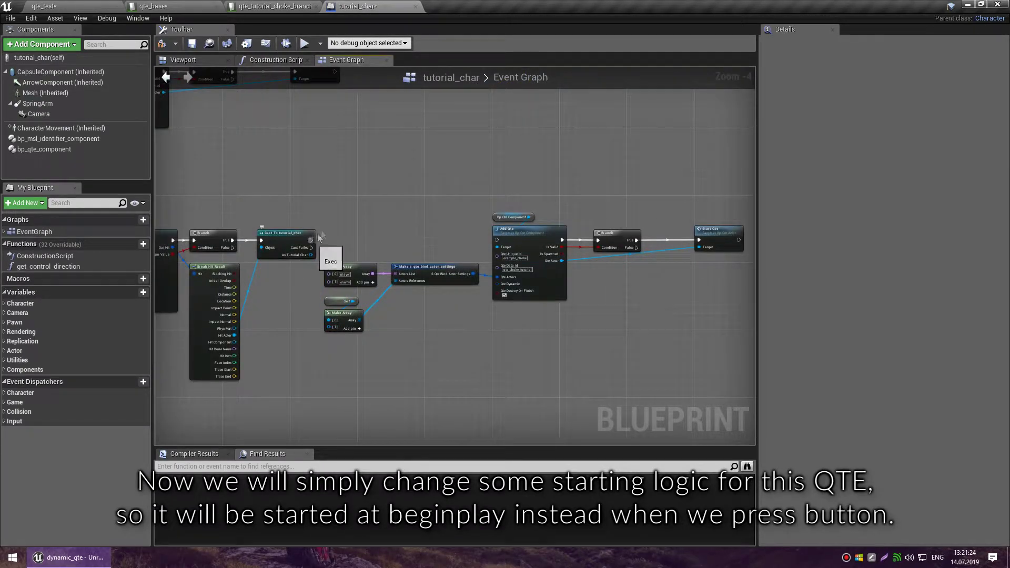
scroll(332, 257, "down", 1)
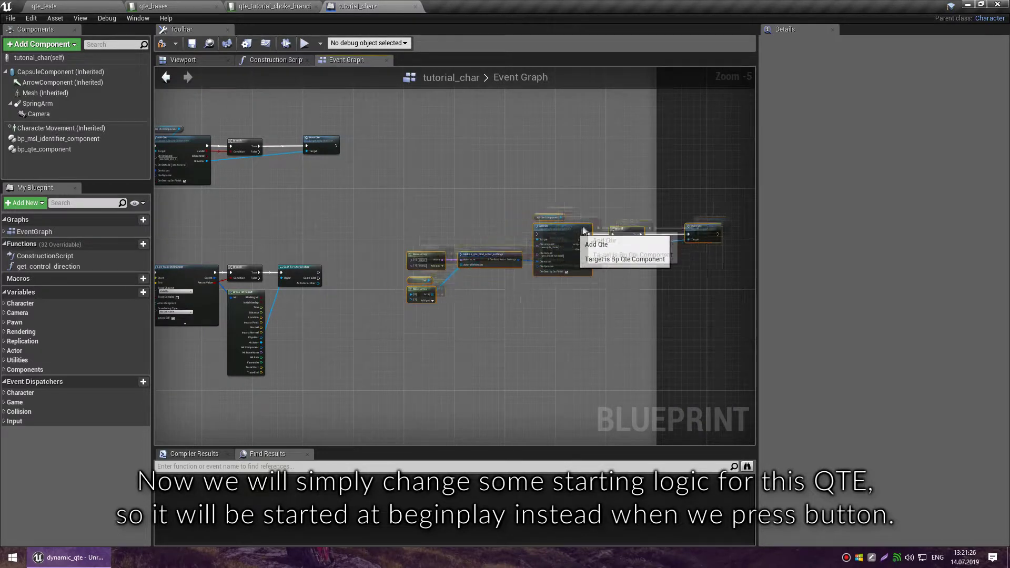
left_click_drag(503, 271, 602, 246)
right_click_drag(349, 270, 379, 282)
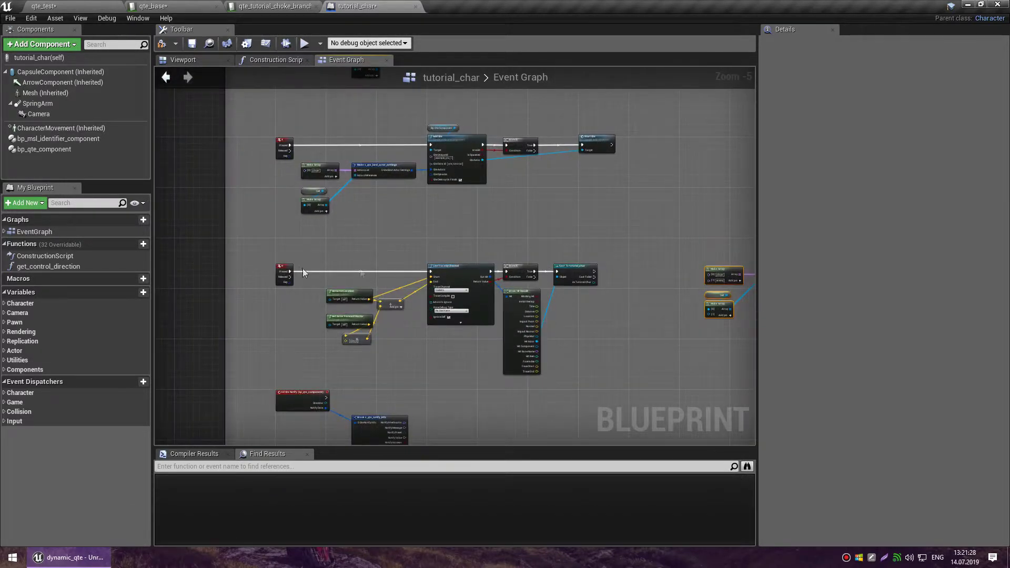
right_click_drag(636, 227, 385, 268)
right_click(385, 268)
left_click(410, 302)
Add a Delay node with a 0.5 s duration after Event BeginPlay.
scroll(404, 272, "up", 1)
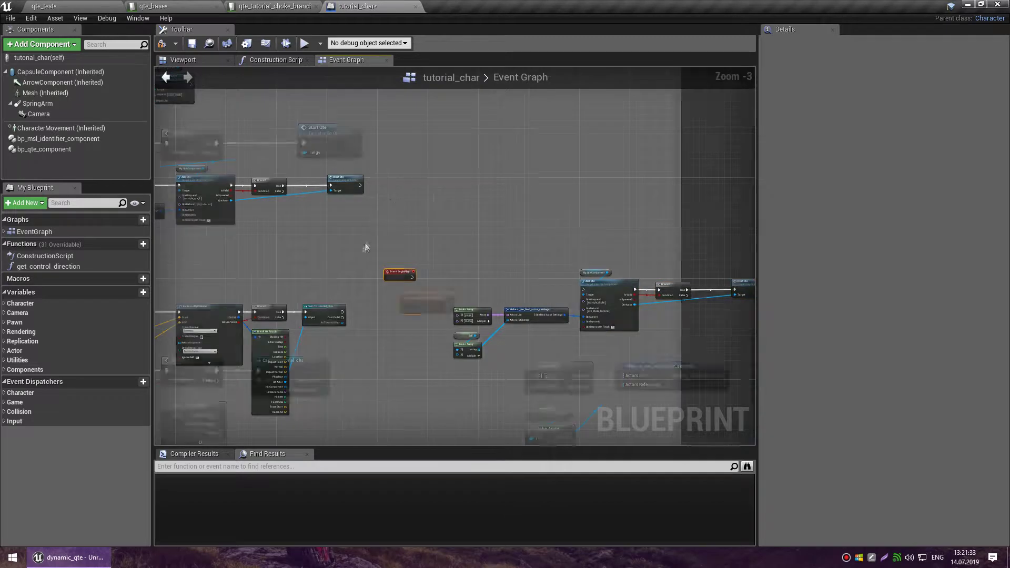
scroll(406, 276, "up", 1)
right_click_drag(437, 259, 383, 245)
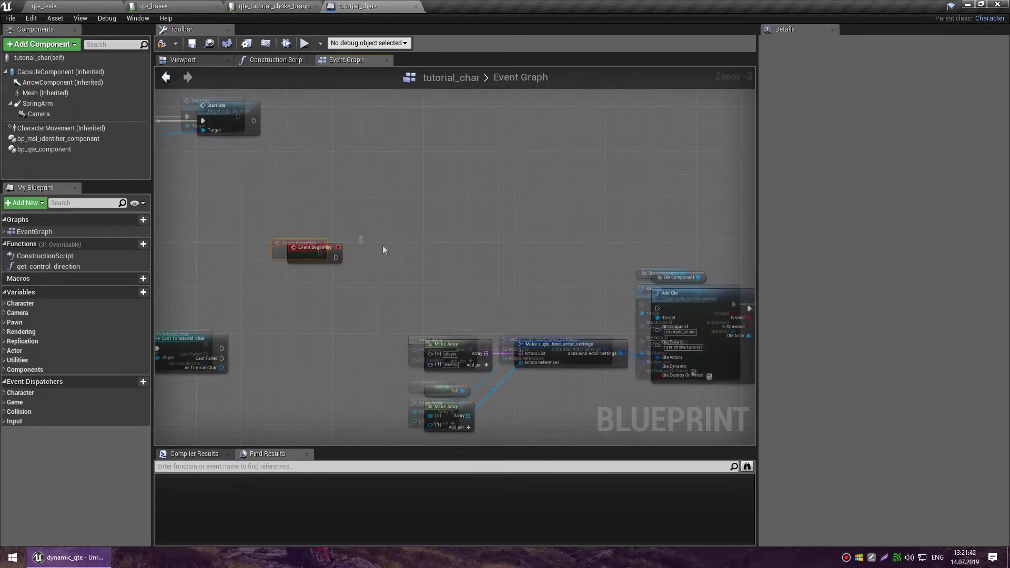
right_click(383, 245)
type("delay")
key("Return")
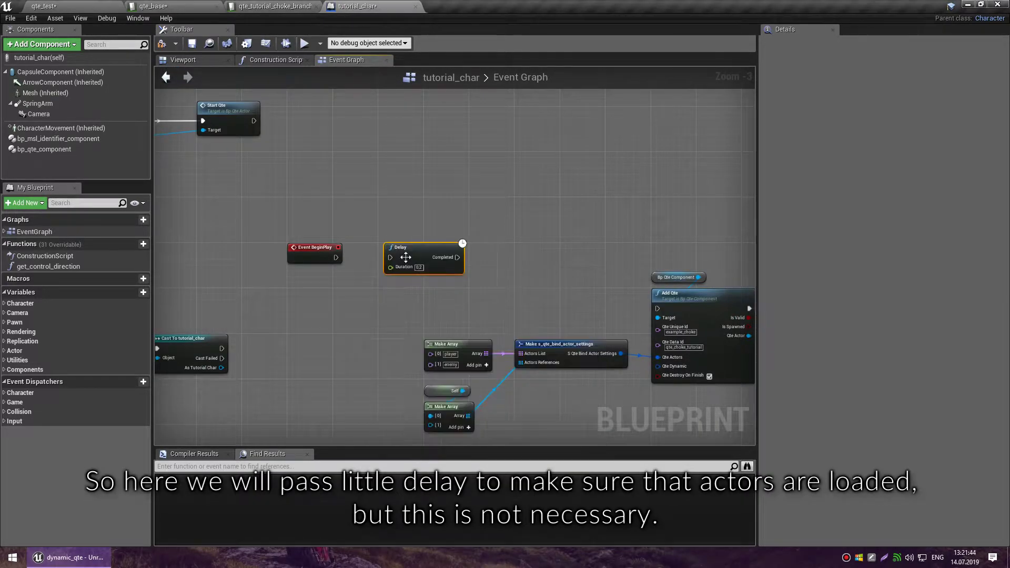
type(".5")
key("Return")
Compare Get Player Pawn against Self in a comparison node.
right_click(350, 298)
type("get player paw")
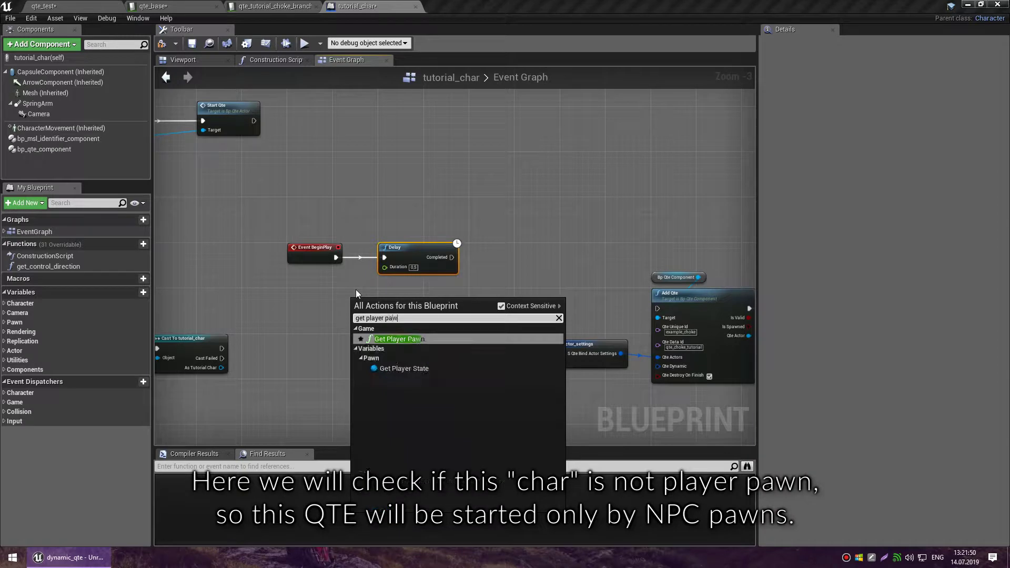
type("n")
key("Return")
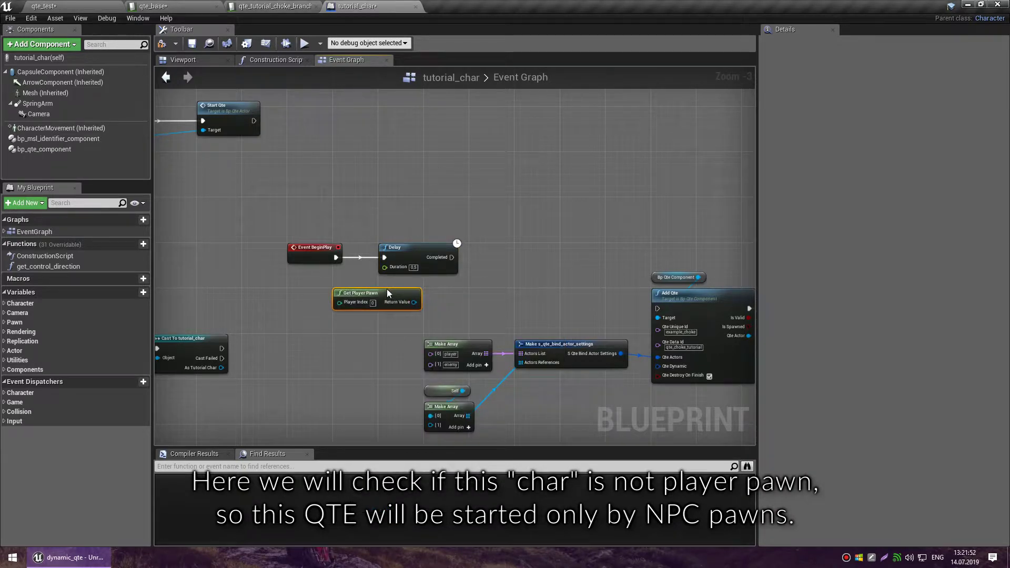
type("==")
left_click_drag(464, 301, 334, 333)
key("Return")
type("self")
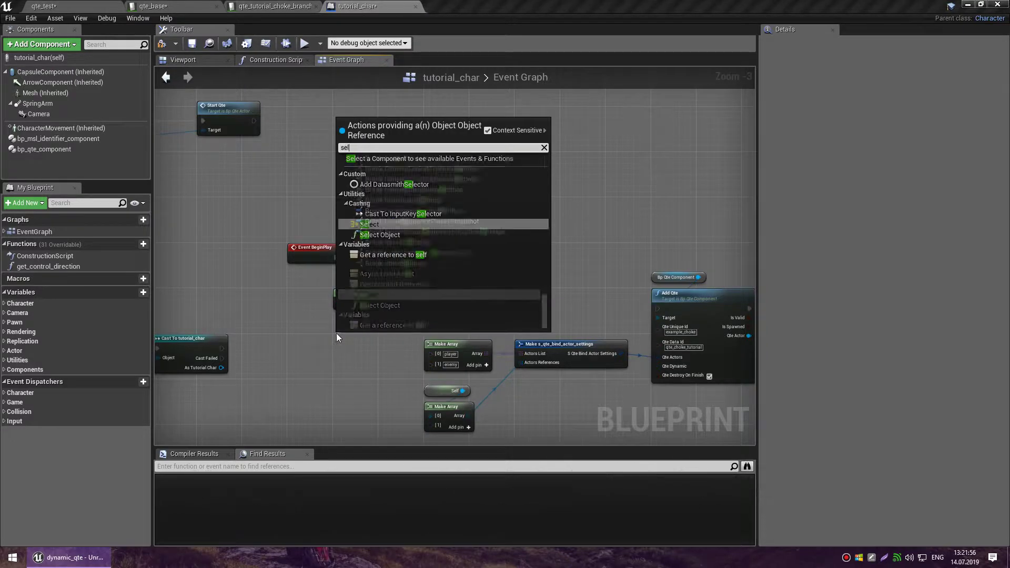
key("Return")
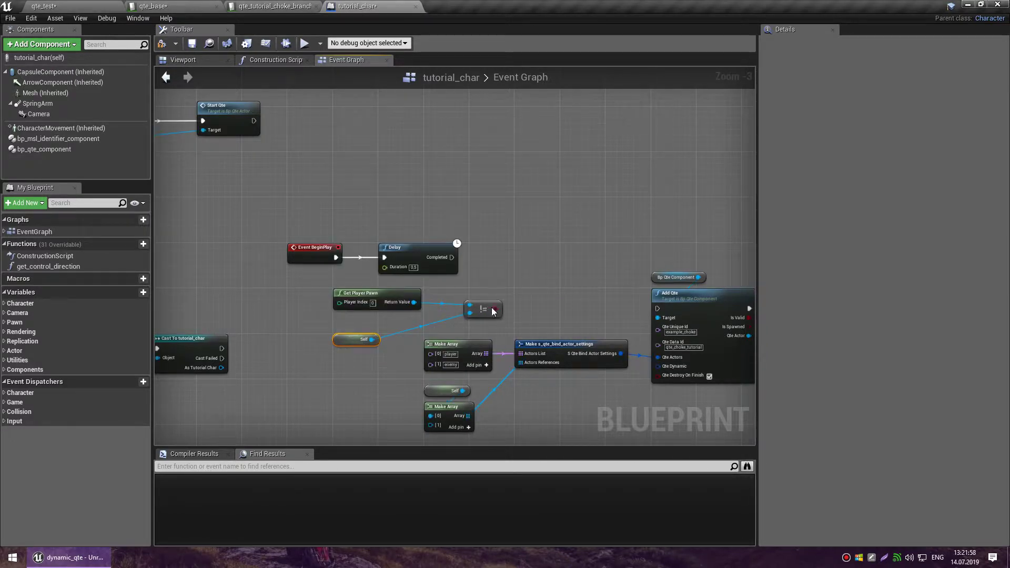
Add a Branch after the Delay, wire True into Add Qte, and tidy the Self and Make Array nodes.
left_click(507, 244)
mouse_move(512, 256)
left_mouse_down()
mouse_move(452, 261)
mouse_move(472, 309)
left_mouse_up()
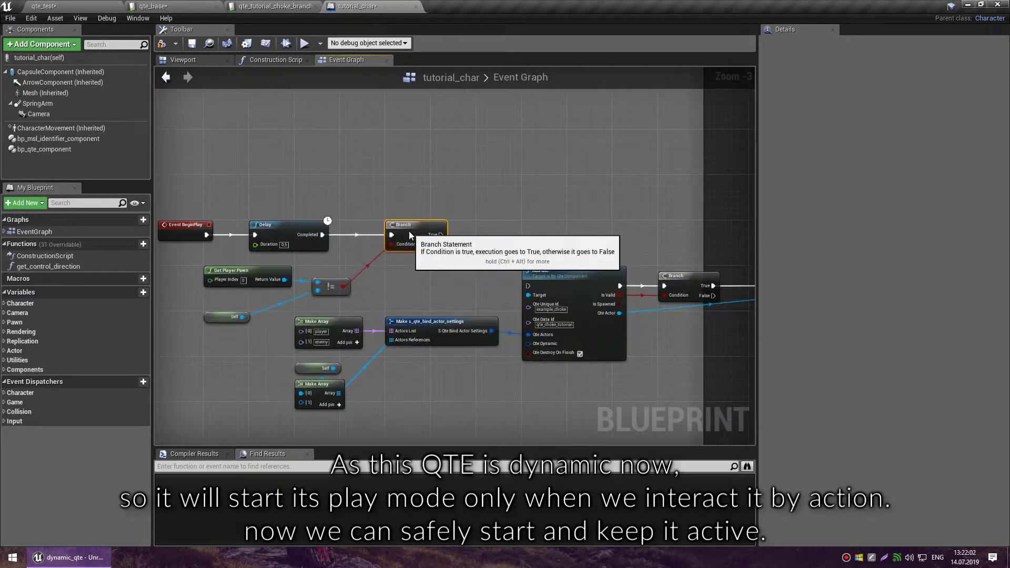
left_click_drag(440, 235, 459, 257)
left_click_drag(531, 285, 531, 285)
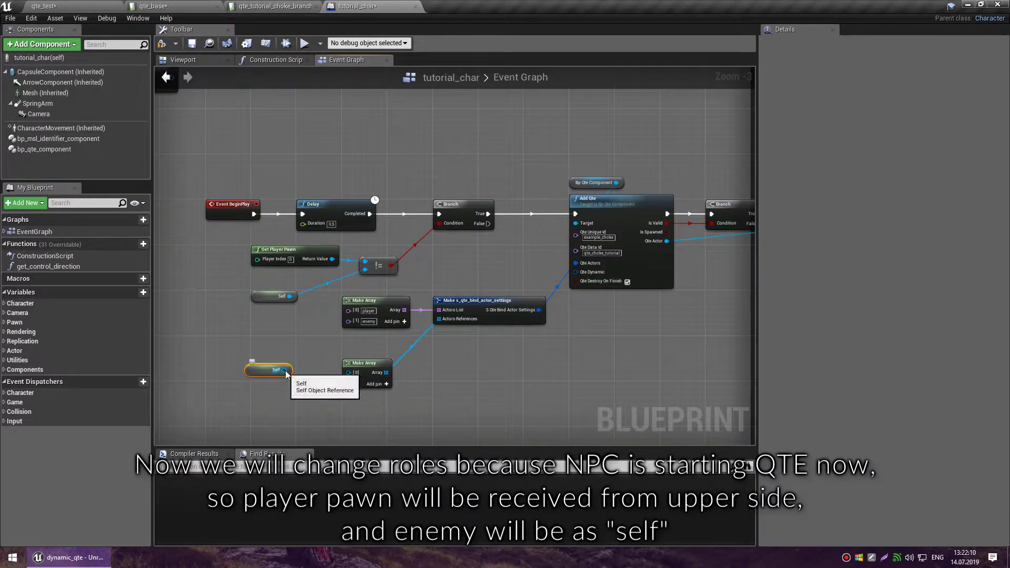
left_click_drag(251, 371, 257, 388)
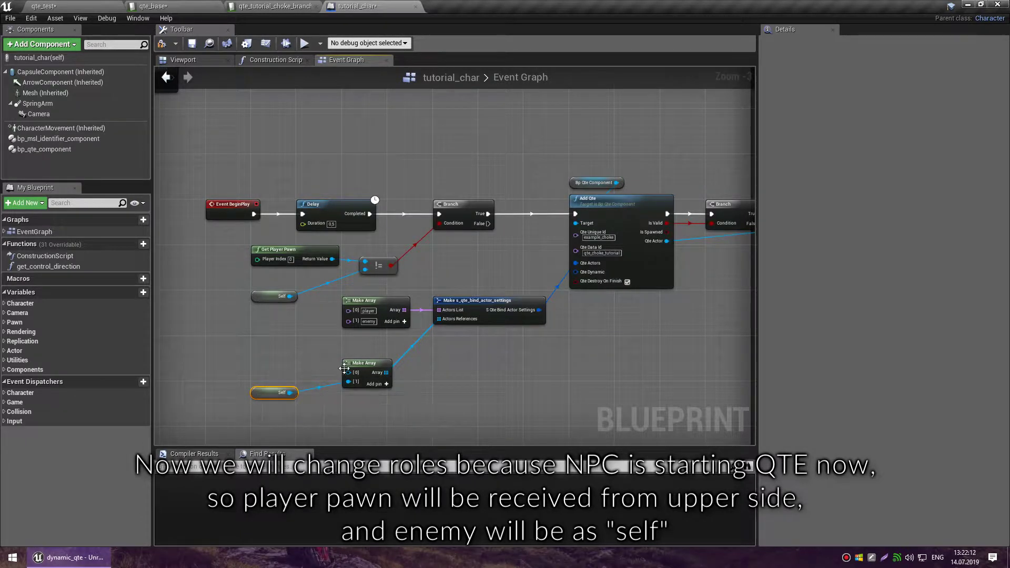
left_click_drag(347, 356, 348, 340)
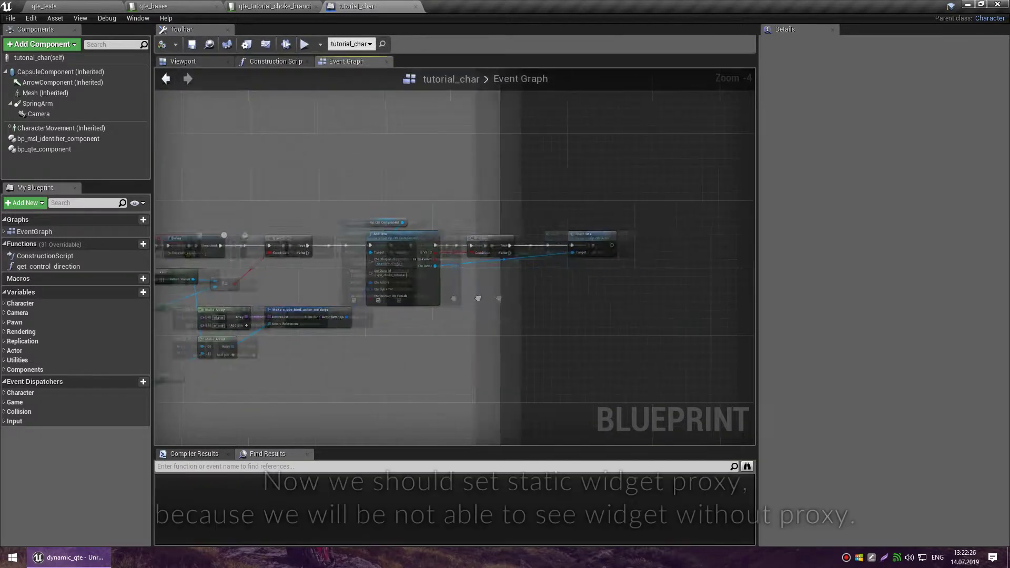
Insert an Add Widget Proxy node on the Qte Actor between the Branch's True output and Start Qte.
left_click_drag(458, 272, 459, 273)
type("add wid")
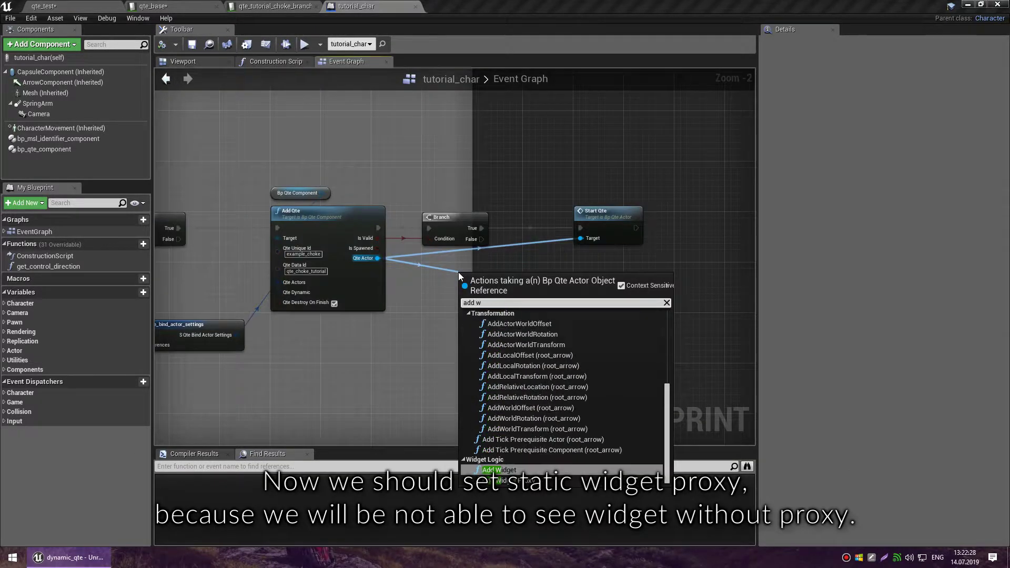
key("Return")
left_click_drag(513, 238, 663, 236)
key("q")
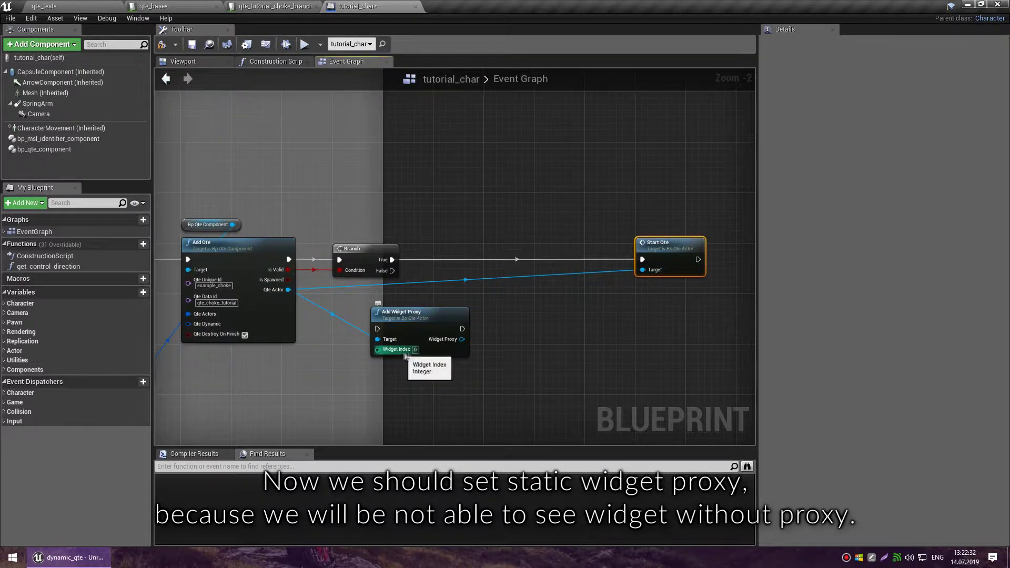
left_click_drag(431, 314, 493, 242)
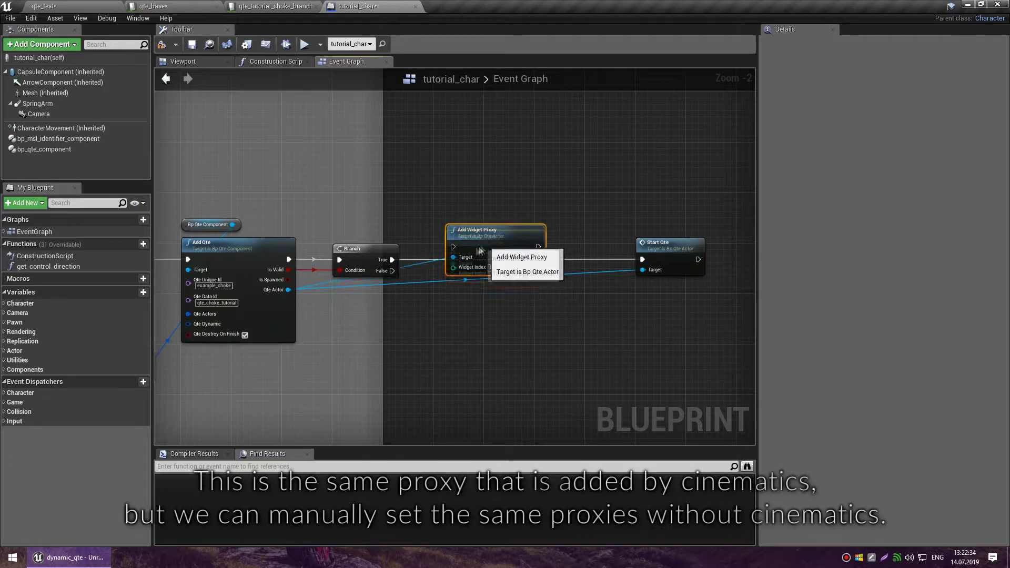
left_click_drag(391, 259, 416, 264)
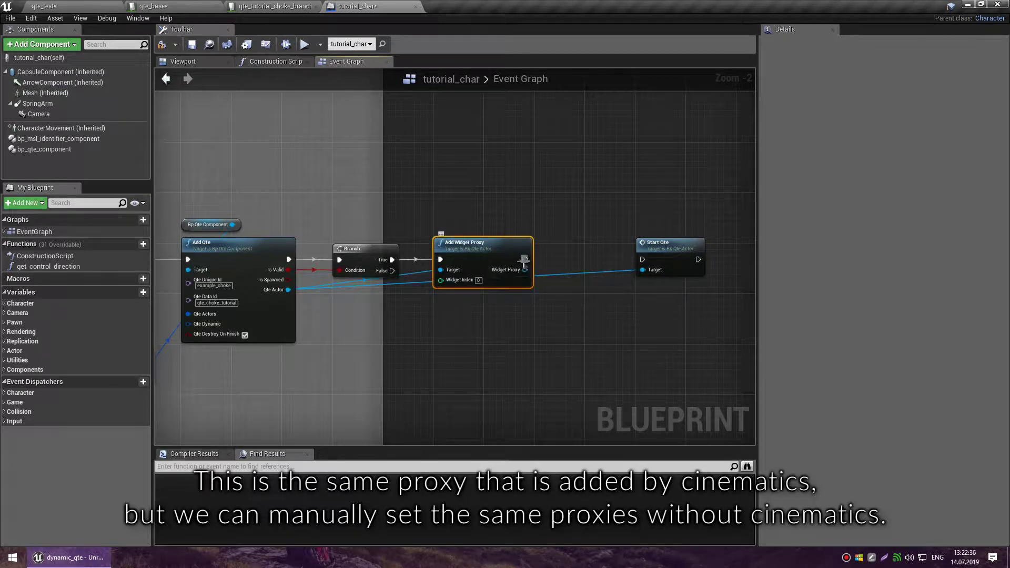
left_click_drag(644, 259, 643, 261)
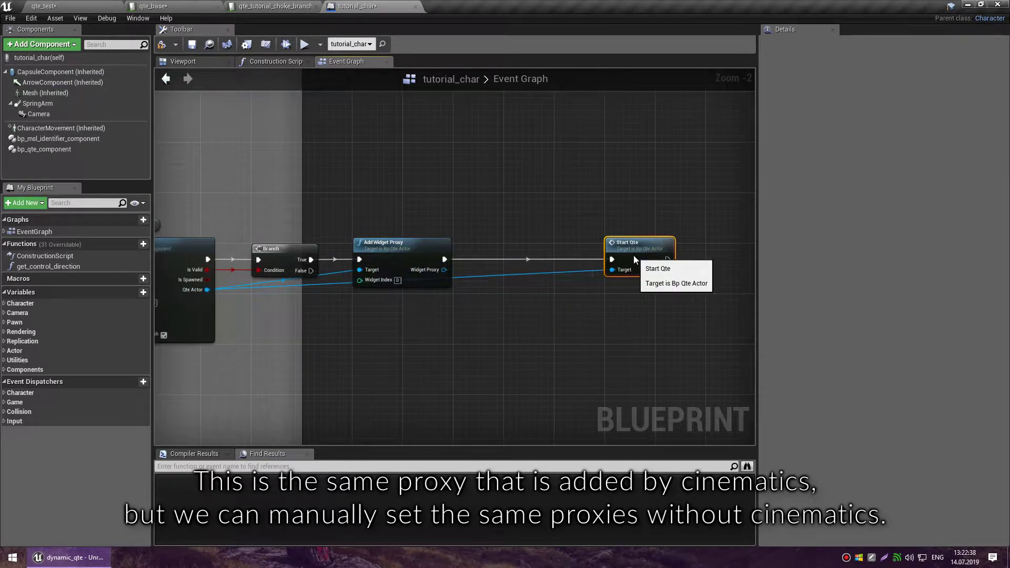
Feed the widget proxy into SetActorTransform using GetActorTransform, then start a play test.
left_click_drag(429, 273, 521, 256)
type("set actor")
key("Return")
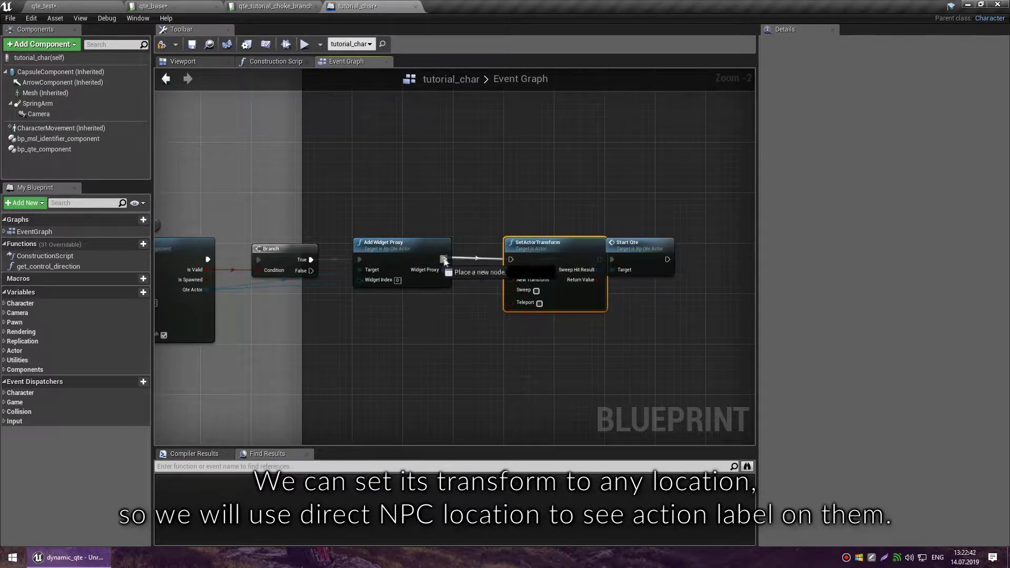
left_click_drag(611, 259, 669, 260)
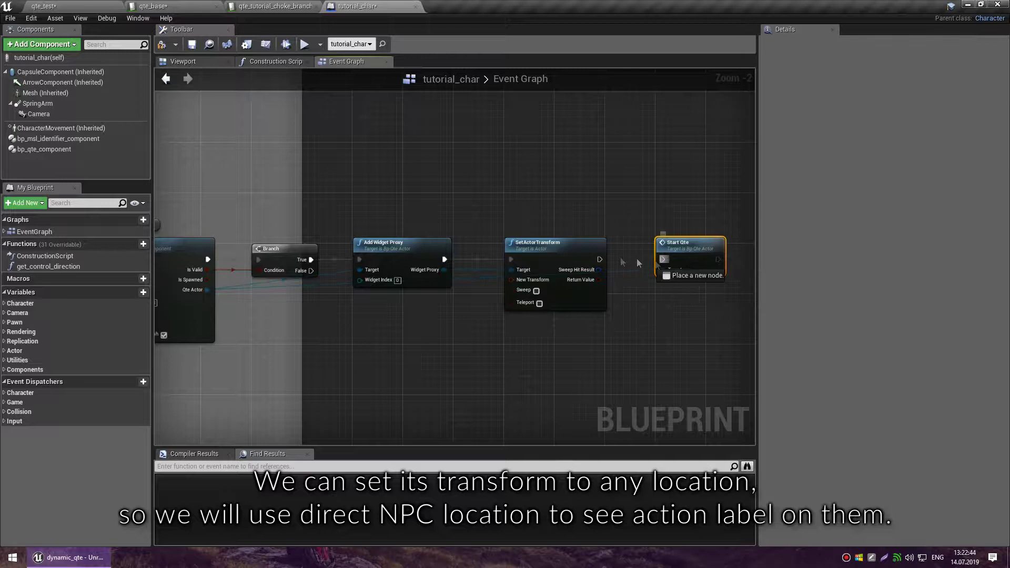
right_click_drag(394, 328, 484, 314)
right_click(483, 314)
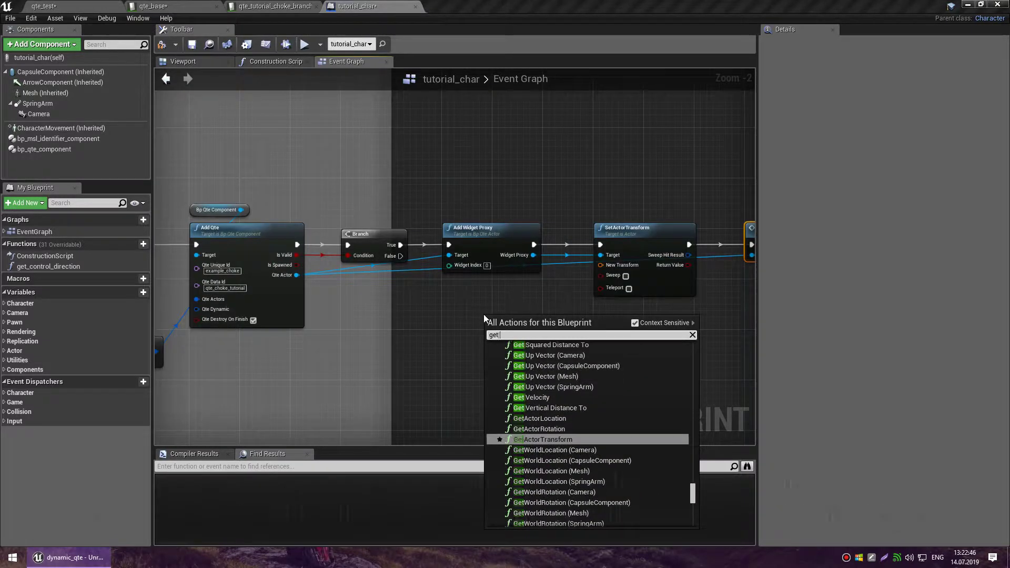
type("get transf")
key("Return")
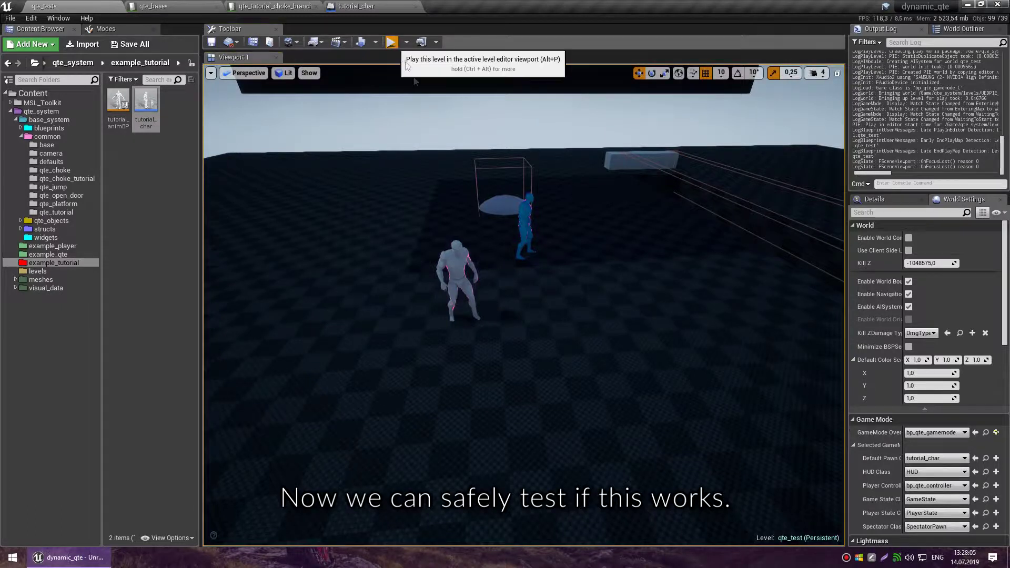
left_click(391, 43)
Walk to the NPC to see the LMB Press to Win prompt, stop, and open qte_tutorial_choke_branch.
key("w")
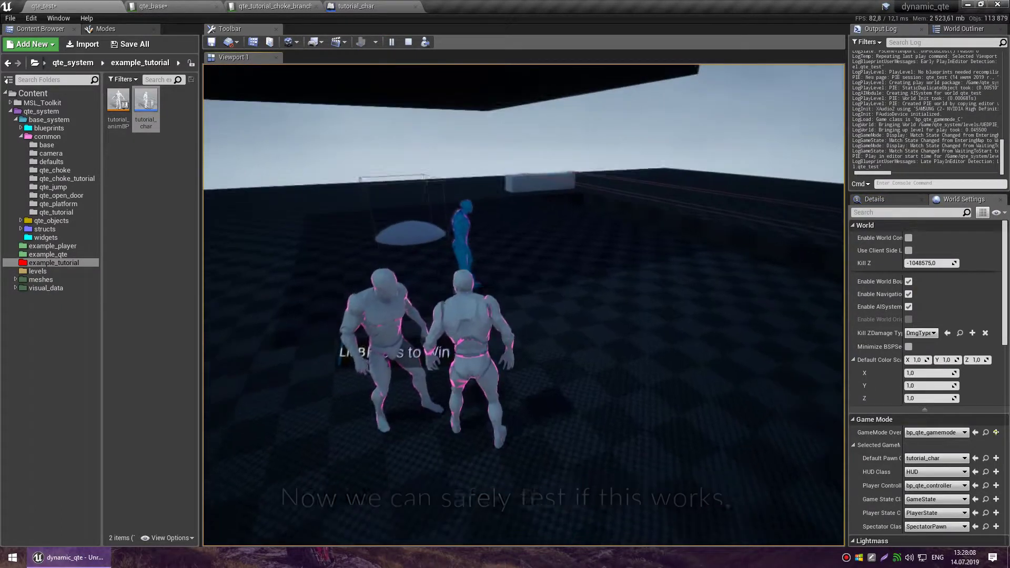
key("d")
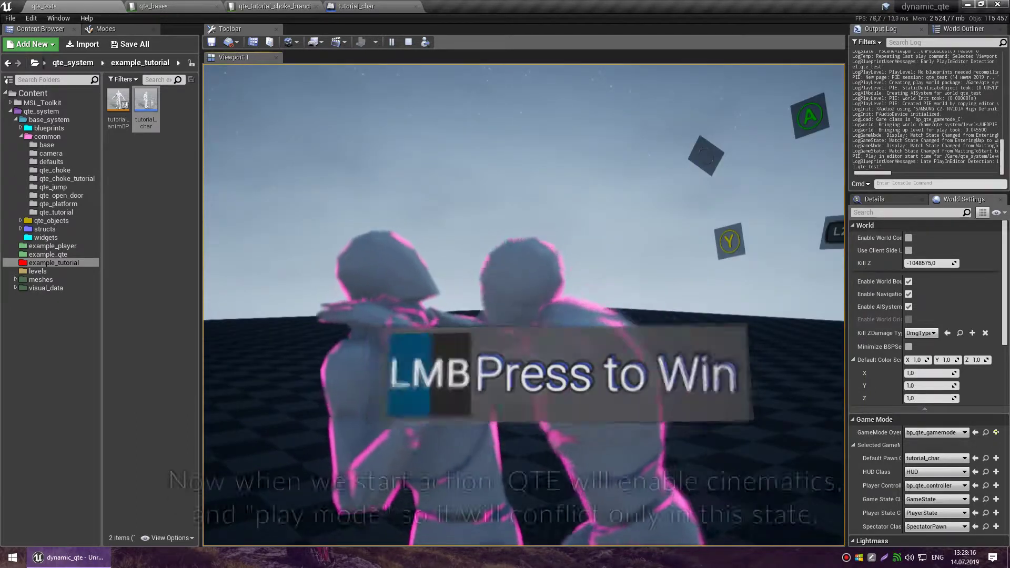
key("Escape")
left_click(248, 6)
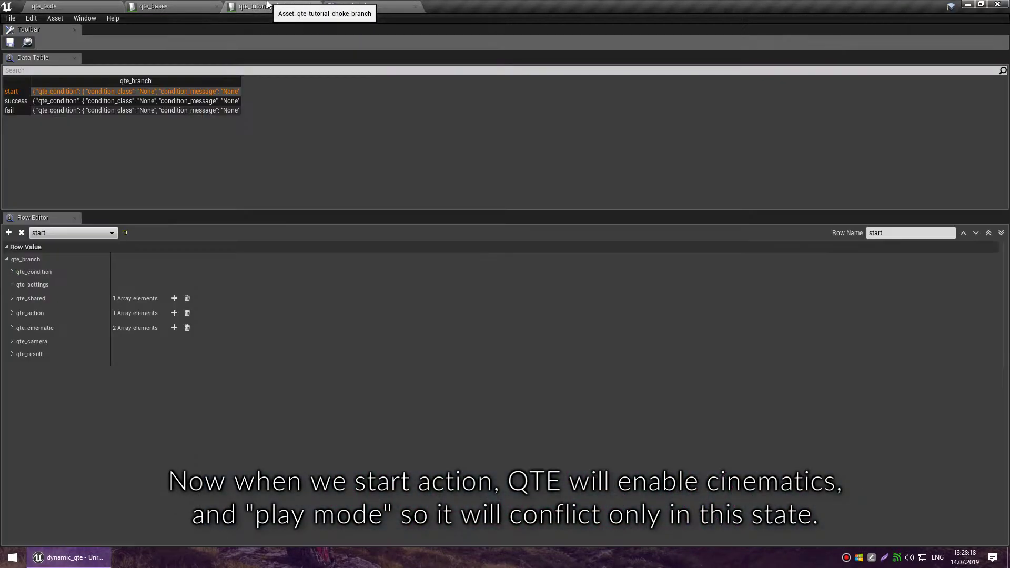
Inspect the existing first action_data element under action a1.
left_click(25, 315)
left_click(22, 365)
left_click(28, 380)
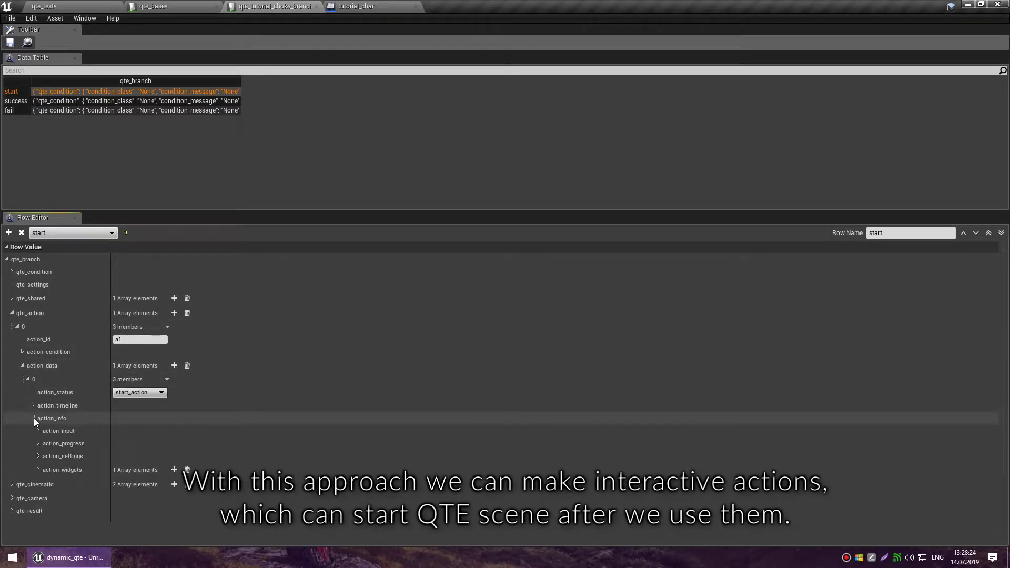
left_click(33, 407)
left_click(33, 407)
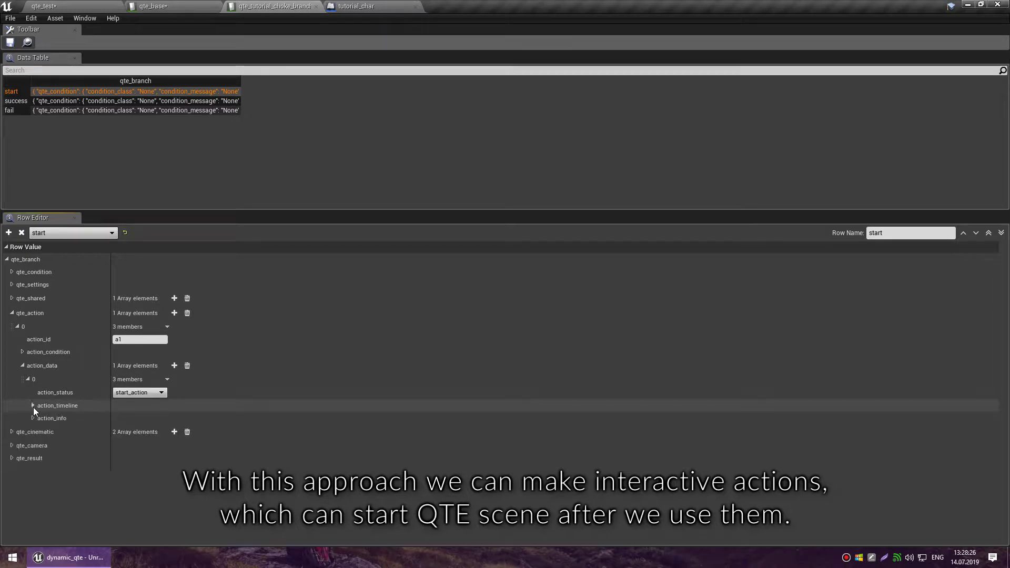
left_click(27, 379)
Add a second action_data element with action_status update_action.
left_click(174, 365)
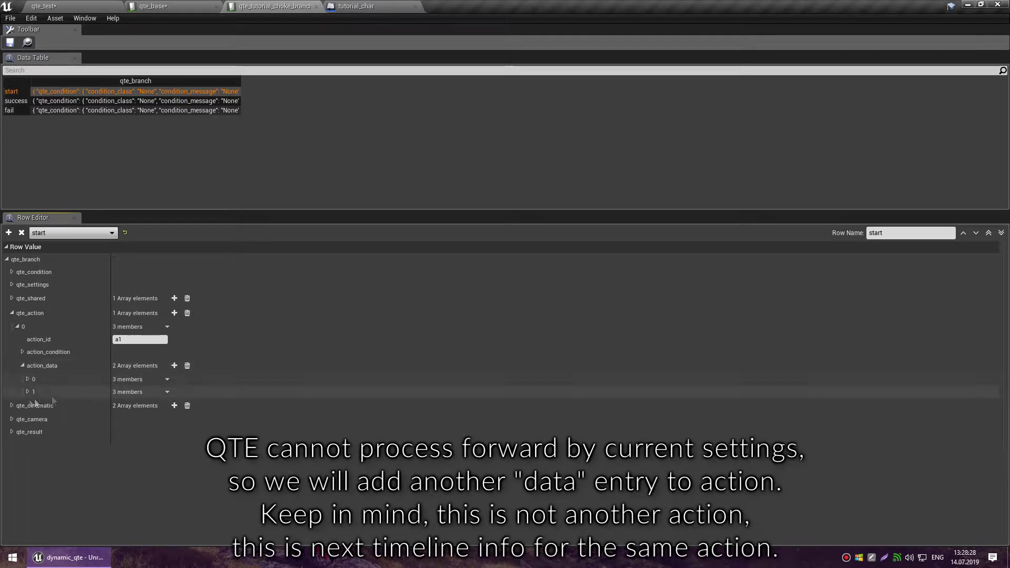
left_click(28, 392)
left_click(138, 405)
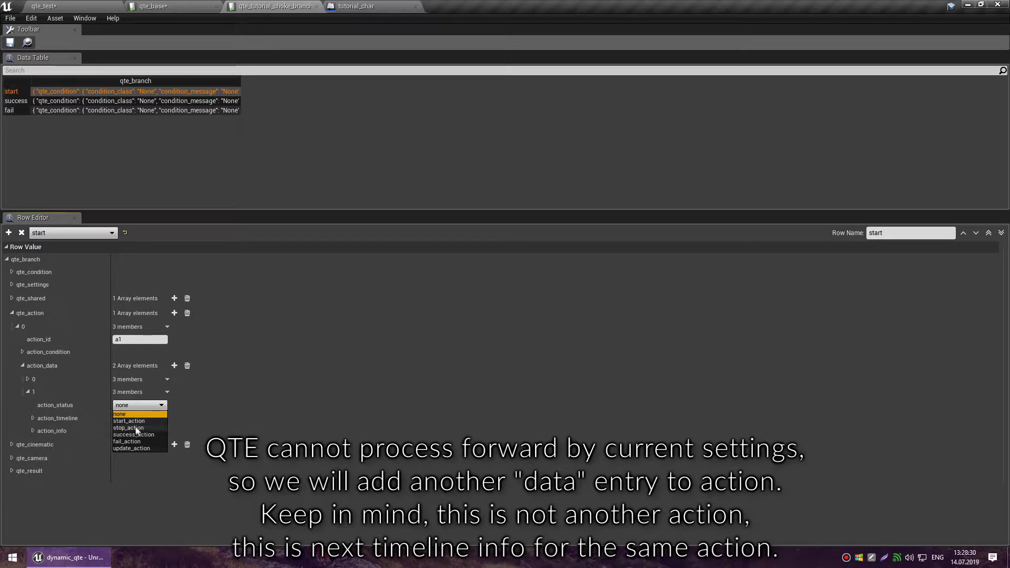
left_click(134, 449)
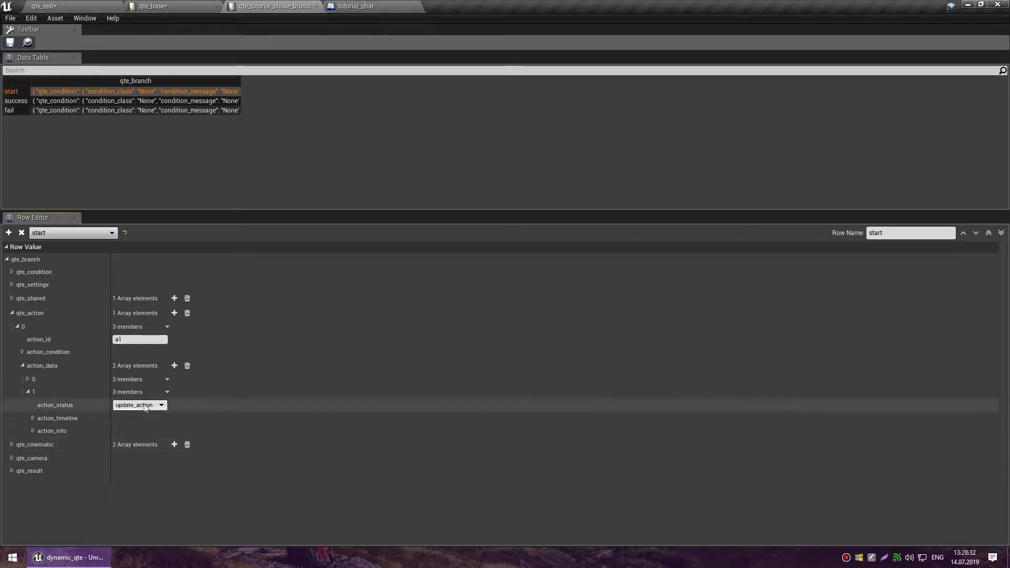
Set the new element's timeline_type to cinematic_start with target_id c1.
left_click(33, 418)
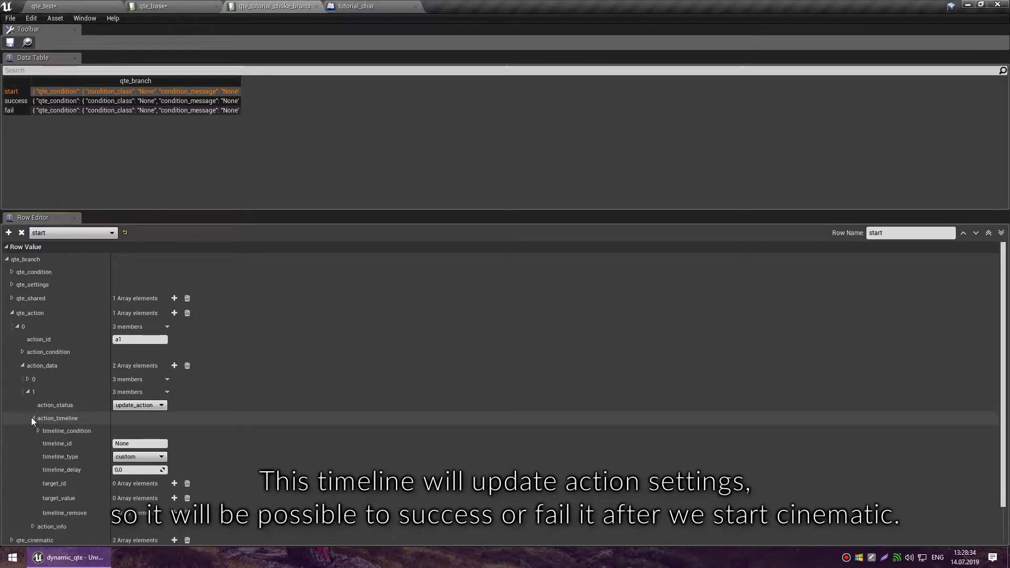
left_click(156, 457)
left_click(158, 434)
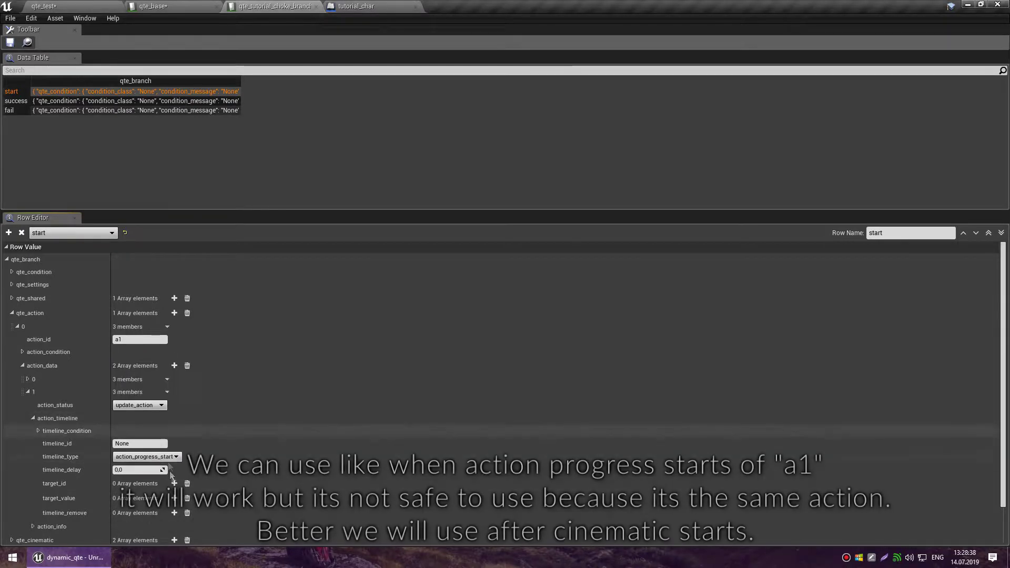
type("a1")
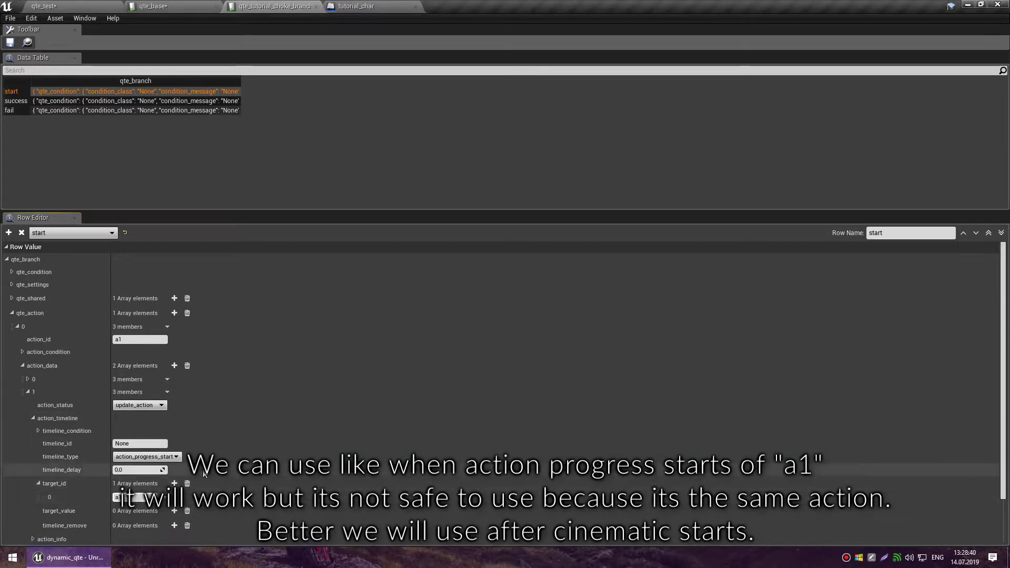
left_click(139, 456)
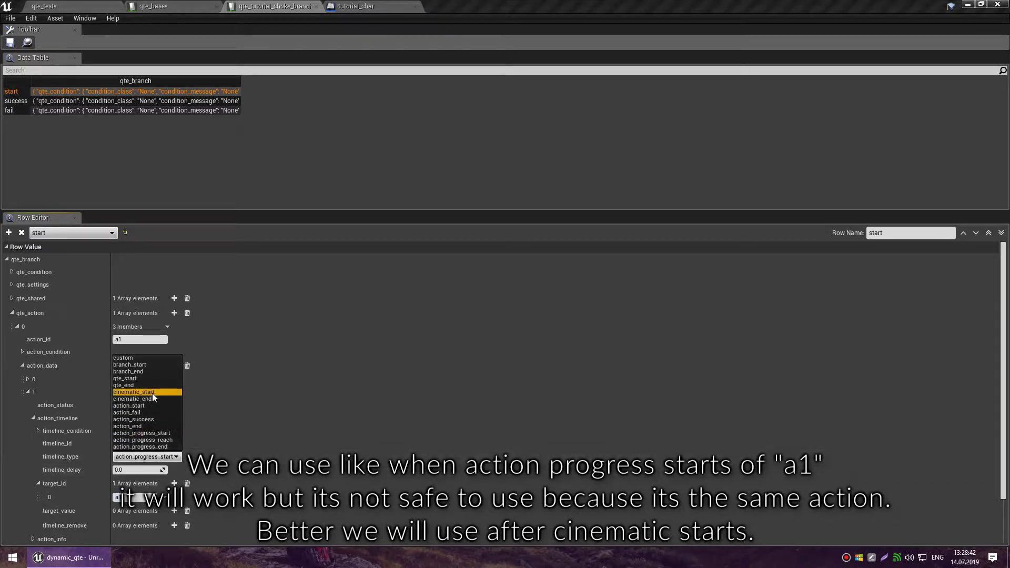
left_click(152, 393)
left_click(145, 497)
type("c1")
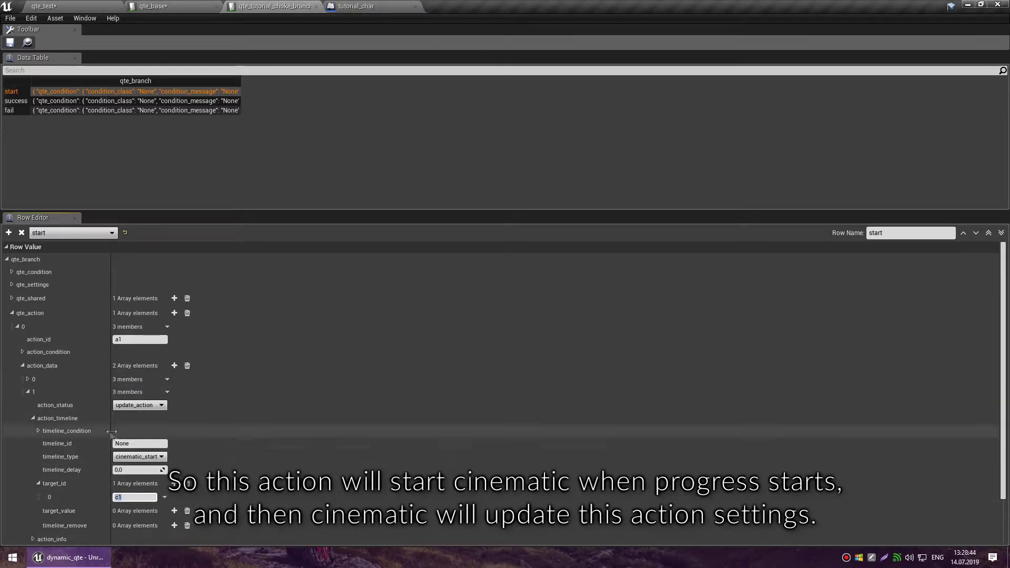
left_click(32, 419)
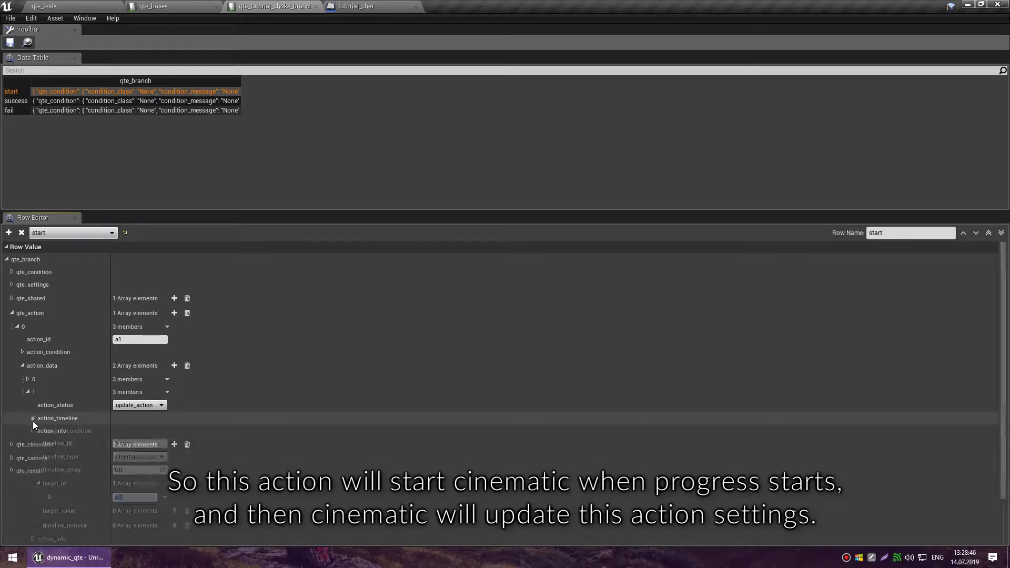
left_click(33, 431)
Set input_id to face_d and the action progress to run from 1 to 5.
left_click(38, 443)
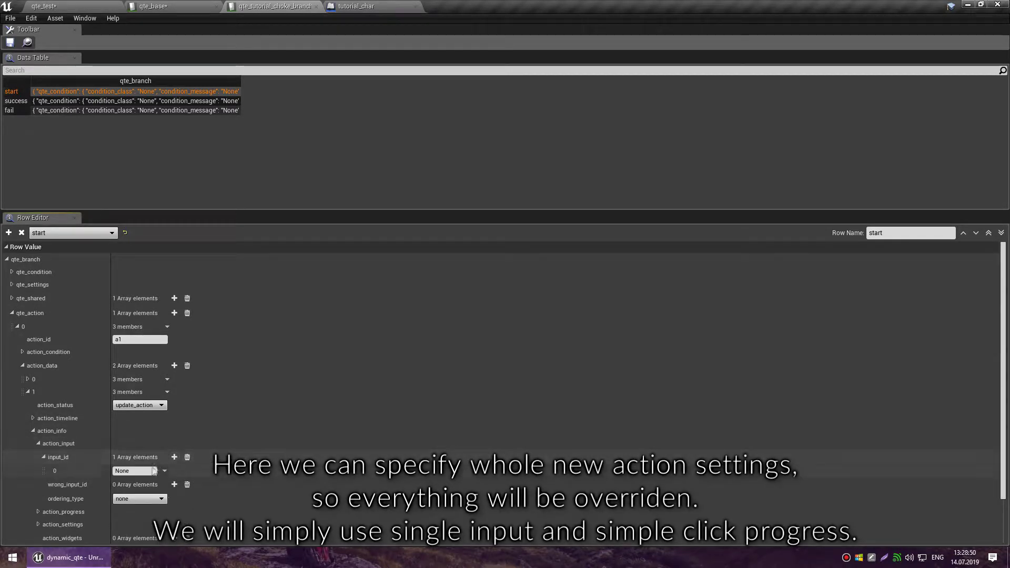
type("face_d")
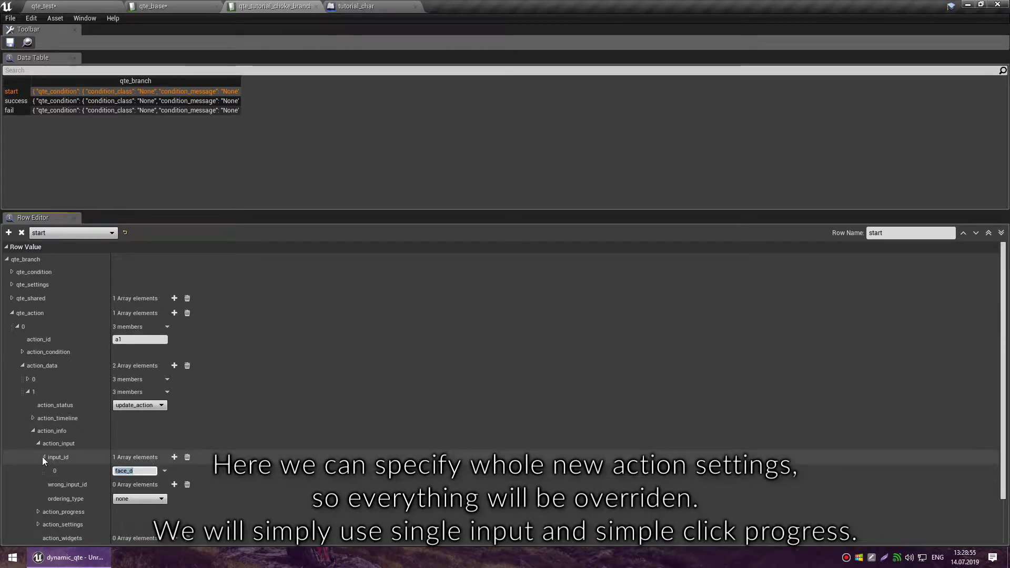
left_click(43, 457)
left_click(38, 498)
scroll(112, 504, "down", 2)
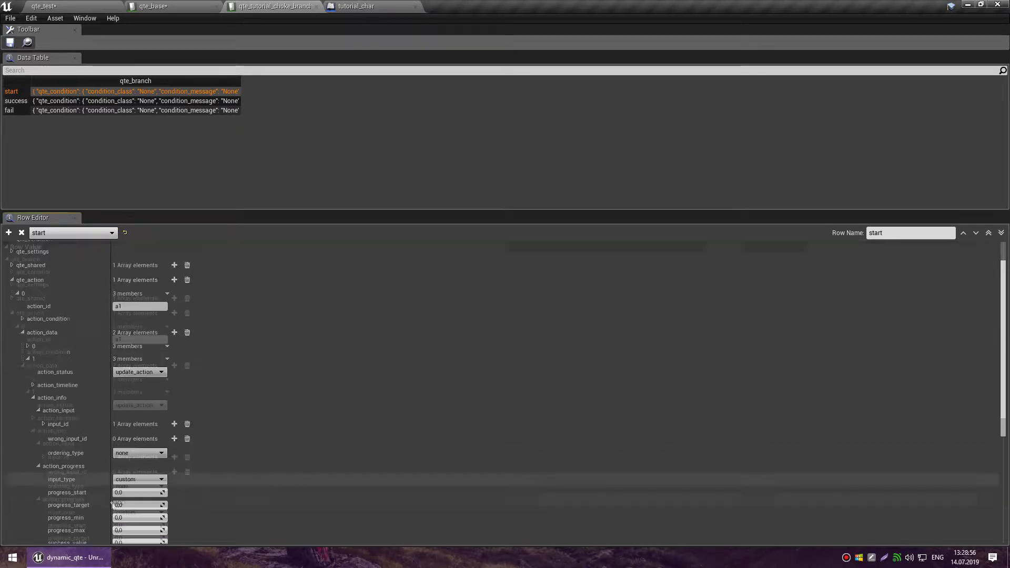
scroll(112, 504, "down", 1)
type("5")
key("Return")
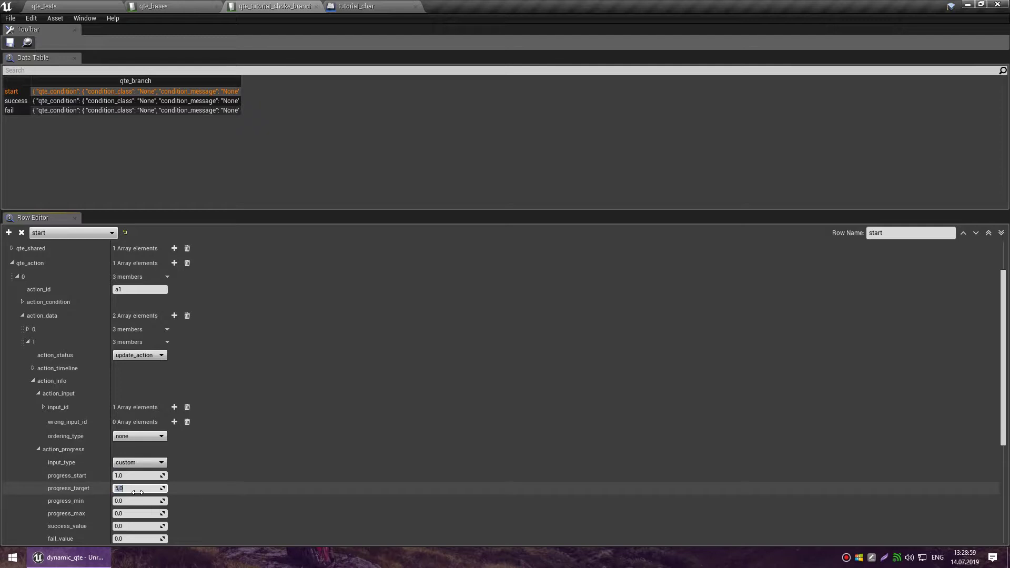
scroll(137, 492, "down", 4)
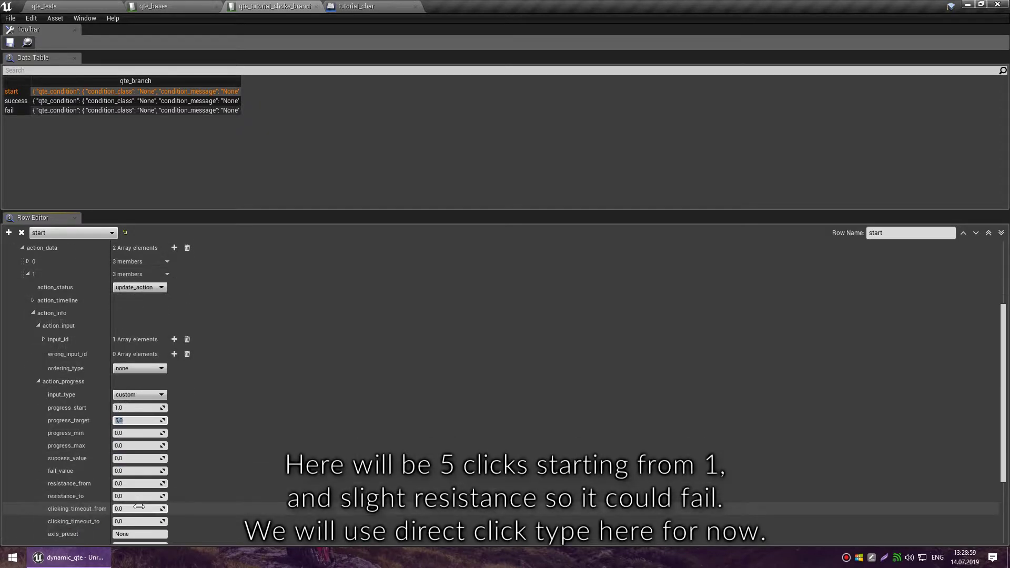
Set success_value 1, resistance 1, and input_type click_direct.
left_click(135, 458)
type("1")
left_click(132, 483)
type("1")
left_click(129, 496)
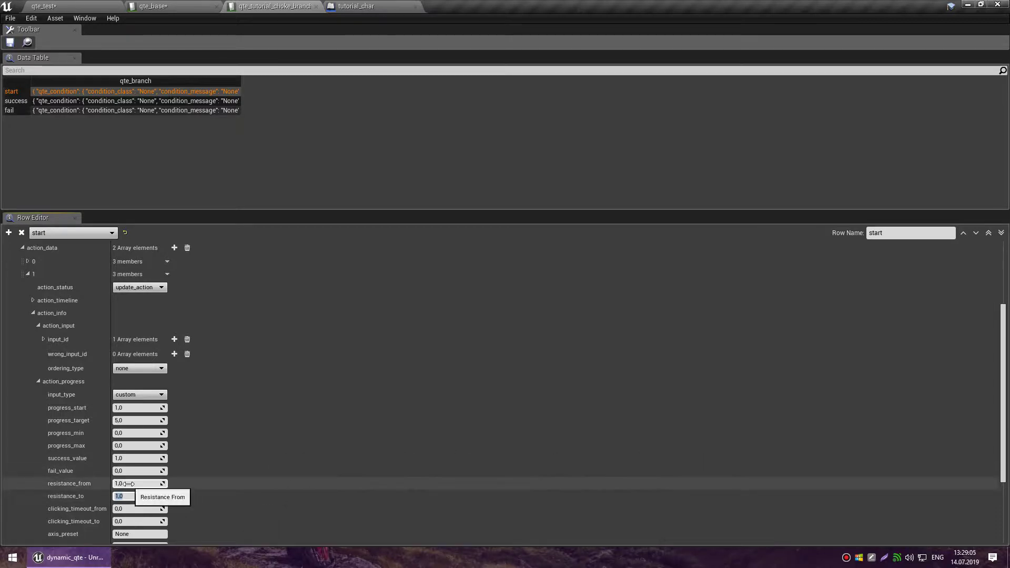
left_click(138, 394)
left_click(137, 422)
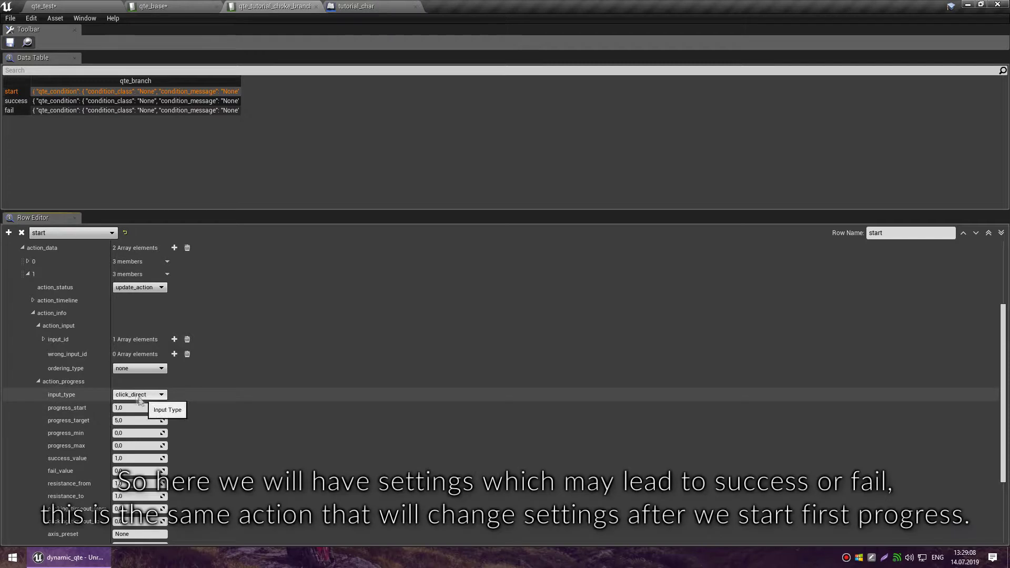
left_click(39, 382)
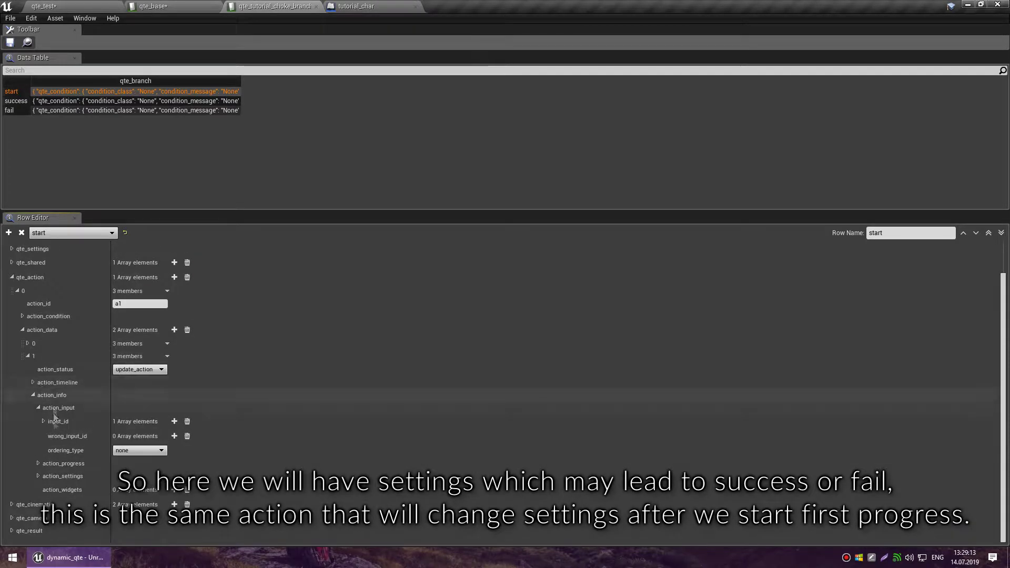
Add an action_widgets element whose widget message reads PRESS FAST.
left_click(174, 490)
left_click(44, 504)
scroll(120, 503, "down", 2)
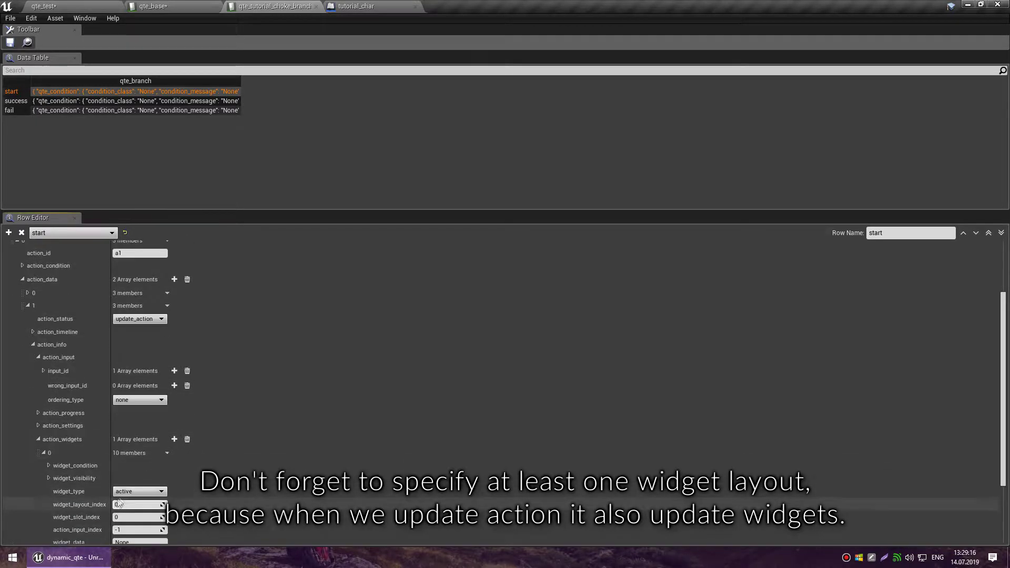
scroll(120, 503, "down", 3)
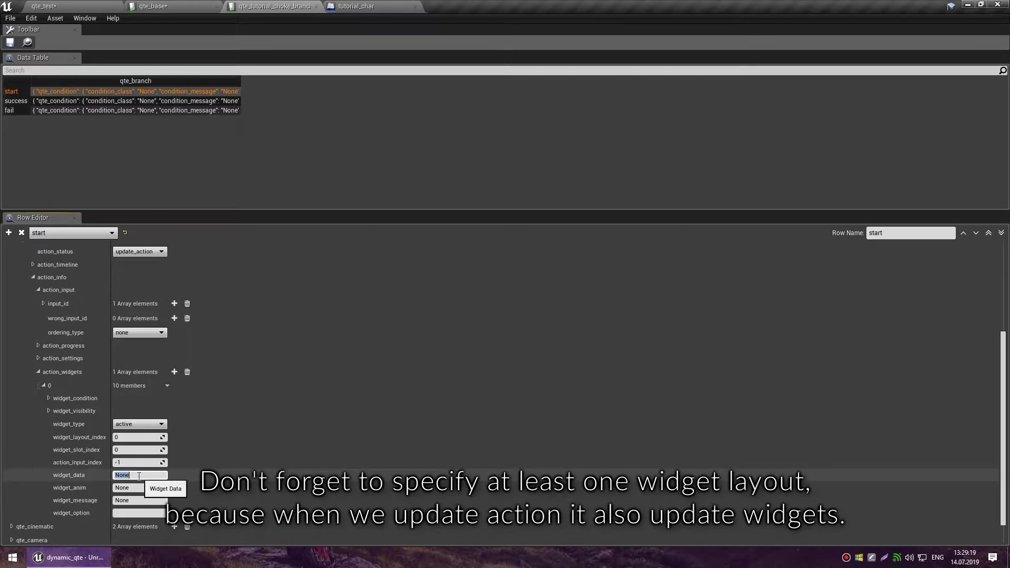
type("3d")
key("Return")
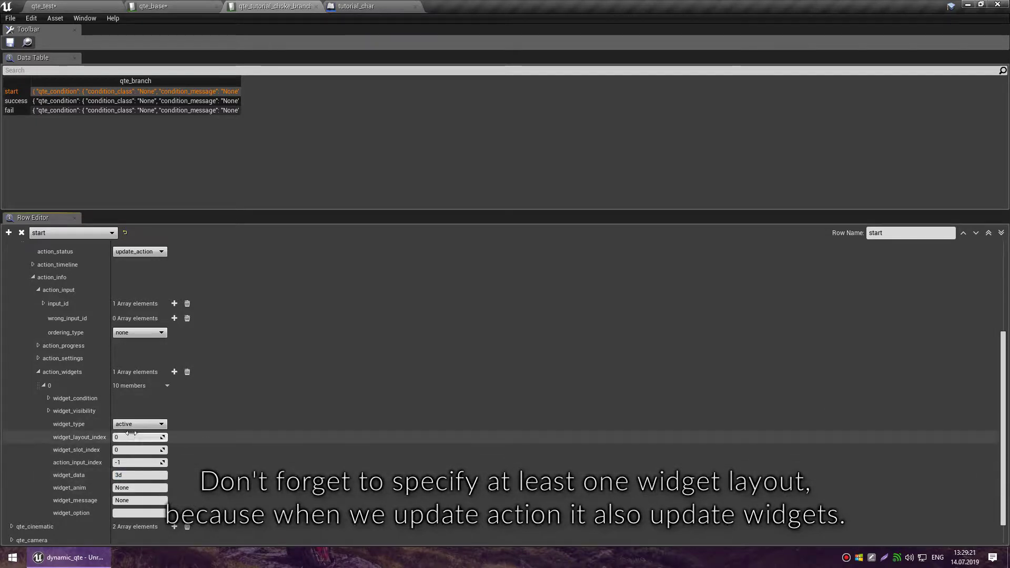
left_click(146, 500)
type("PRESS FAST")
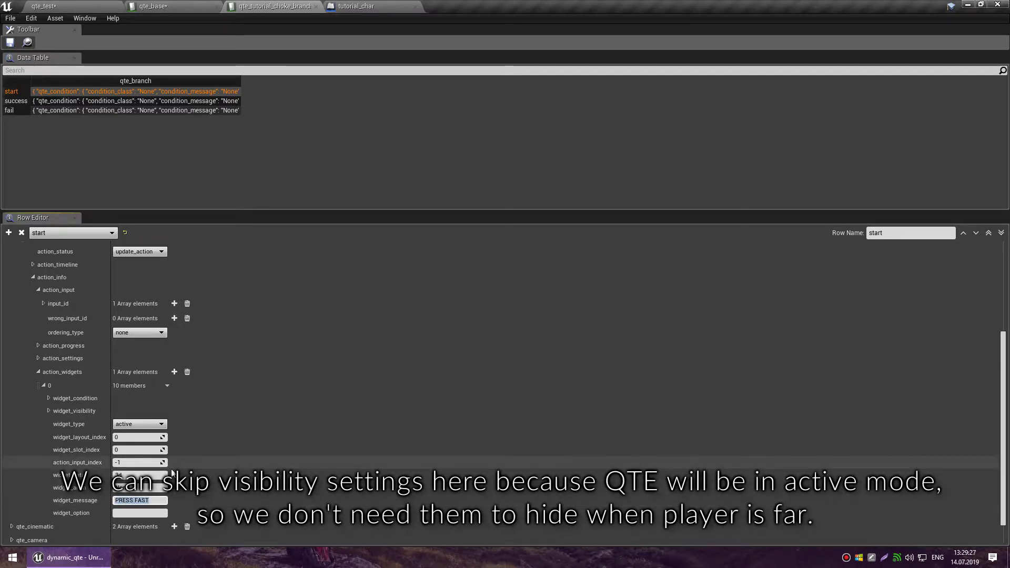
key("Return")
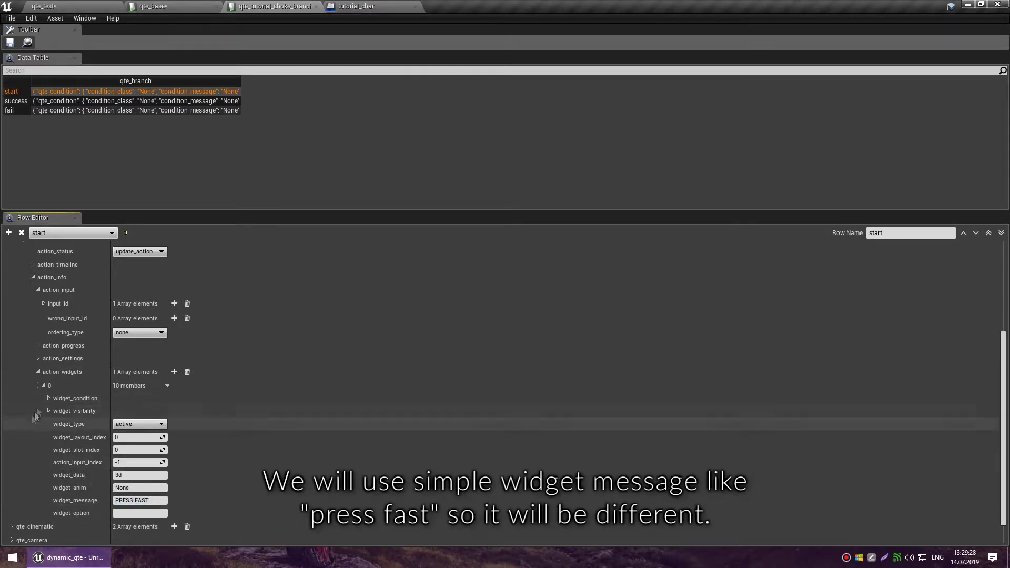
Collapse the action_widgets, action_info and action_data groups and return to qte_test.
left_click(39, 373)
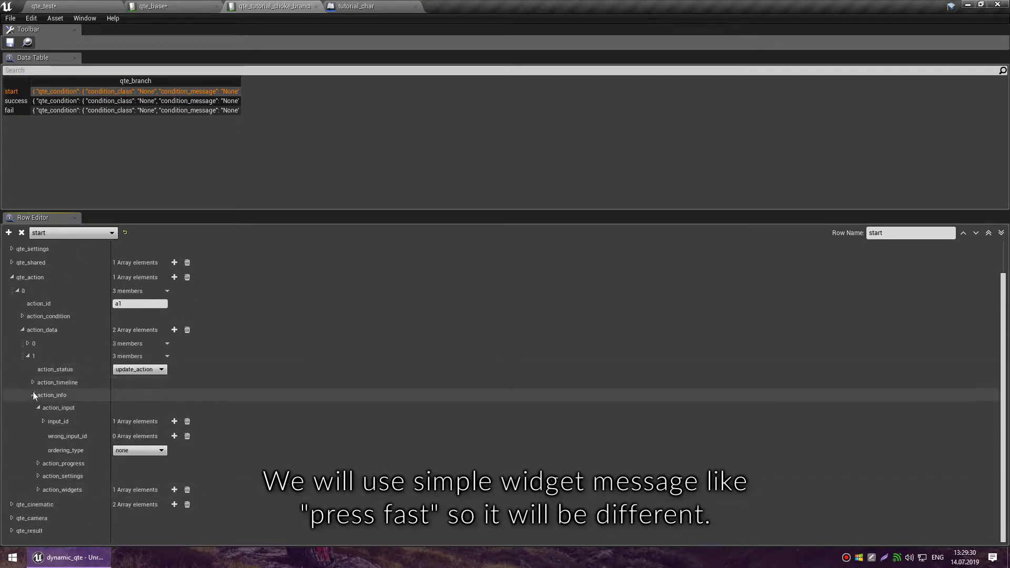
left_click(33, 396)
left_click(28, 392)
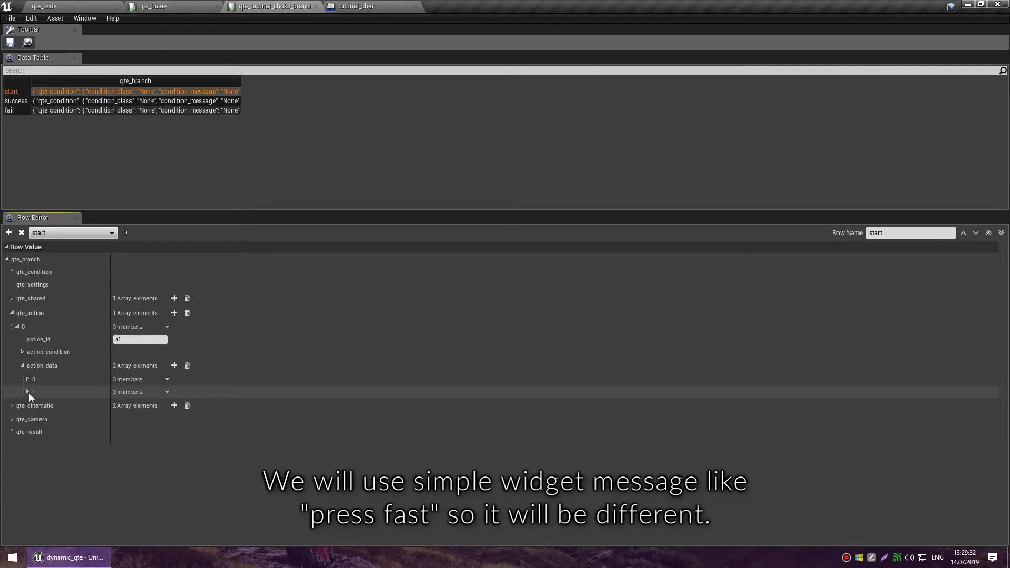
left_click(41, 5)
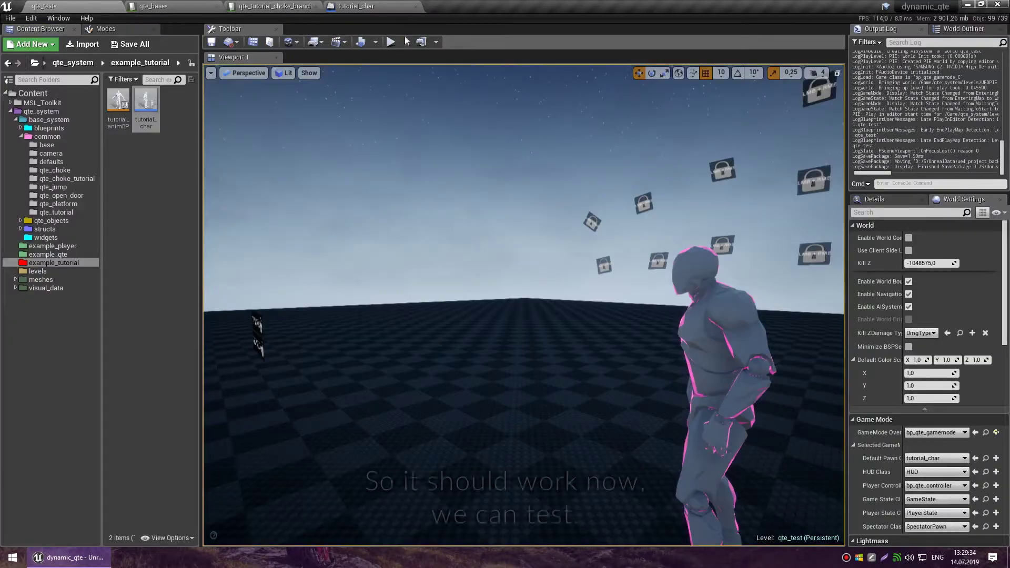
left_click(390, 41)
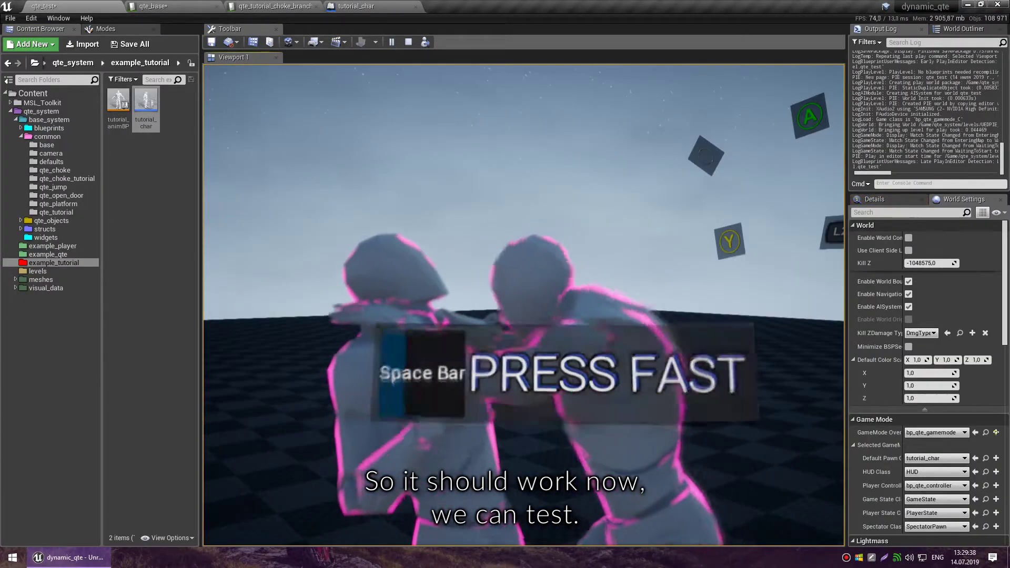
key("space")
key("space")
key("space")
key("space")
key("space")
key("space")
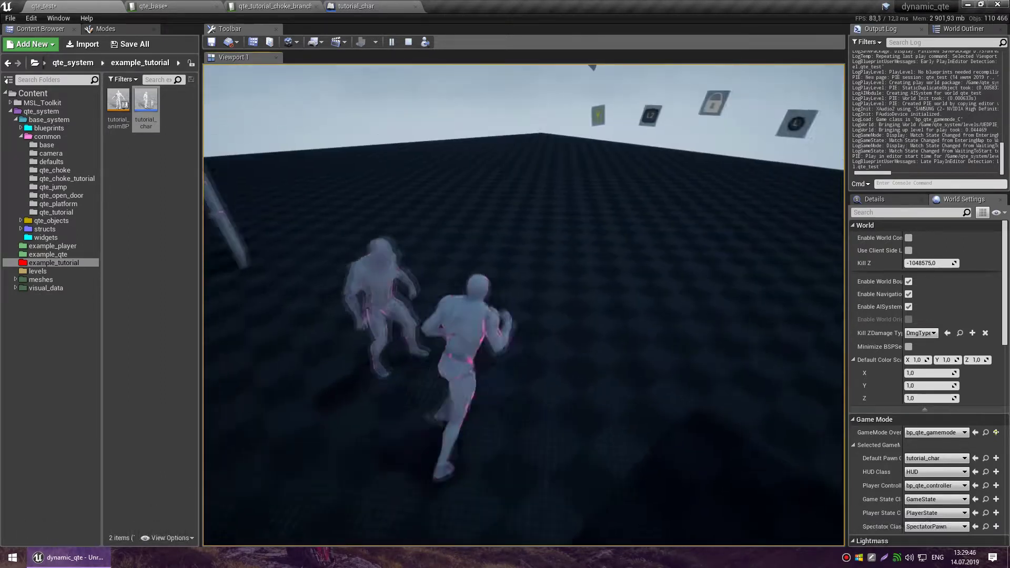
key("Escape")
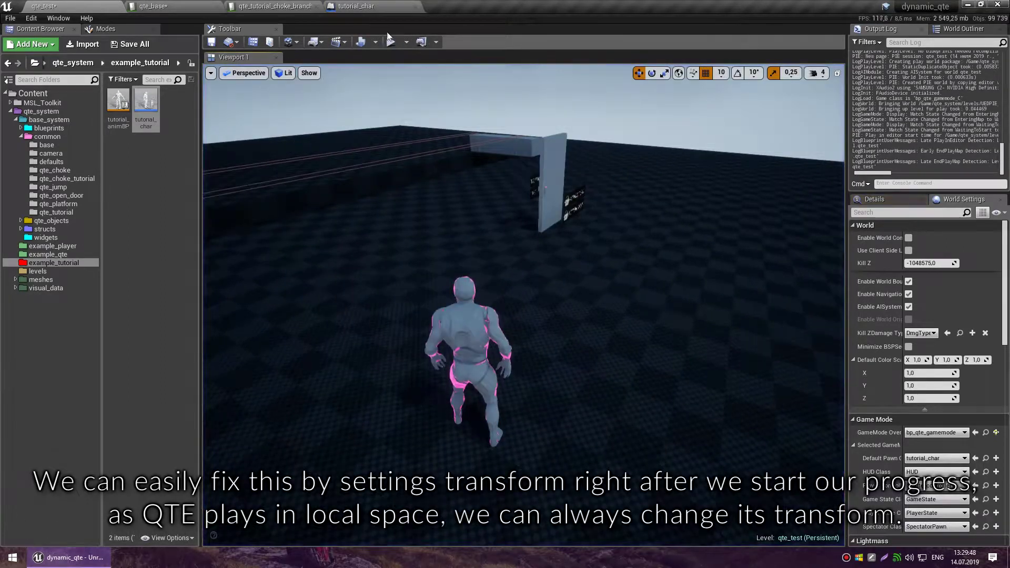
In tutorial_char, shift the widget proxy and transform nodes right and attach Print String to the Qte Notify event.
left_click(390, 4)
scroll(504, 243, "down", 2)
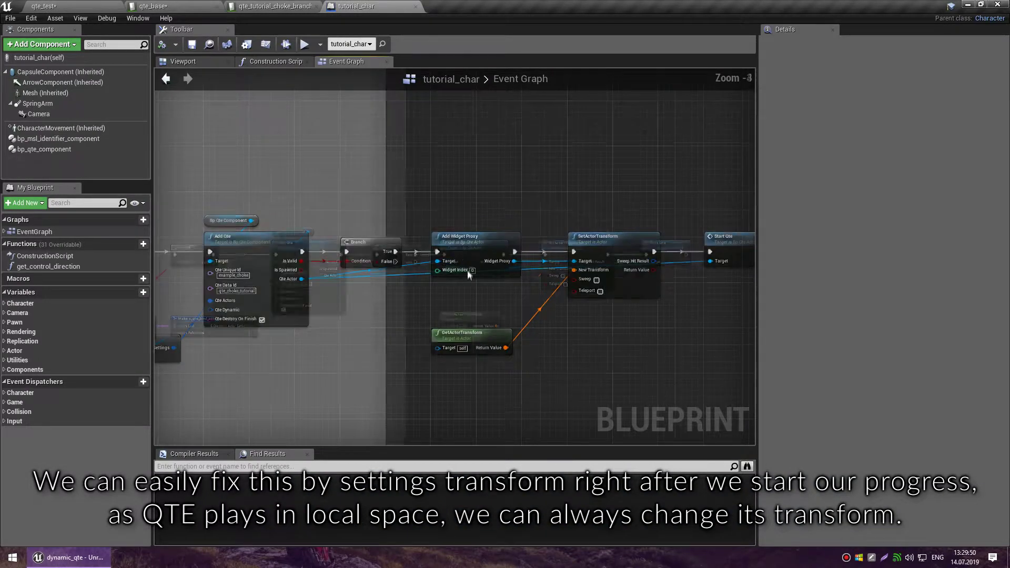
left_click(468, 331)
scroll(408, 274, "up", 1)
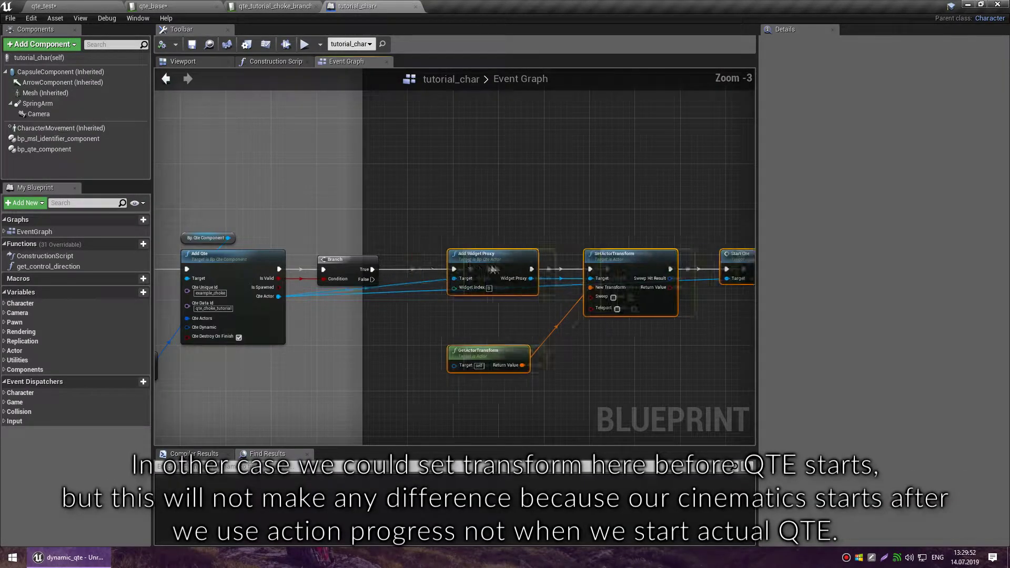
left_click_drag(434, 265, 517, 266)
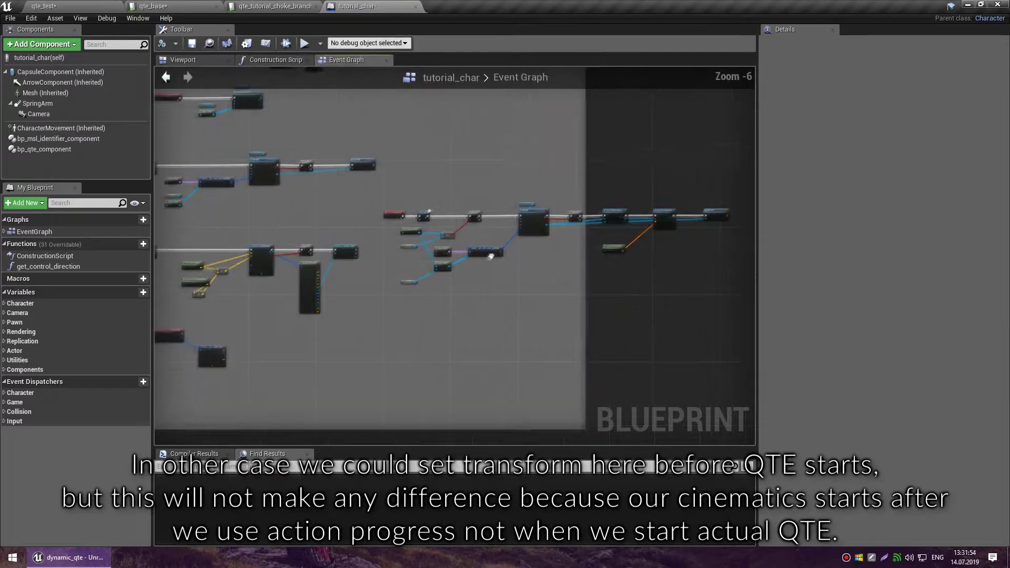
scroll(314, 263, "up", 5)
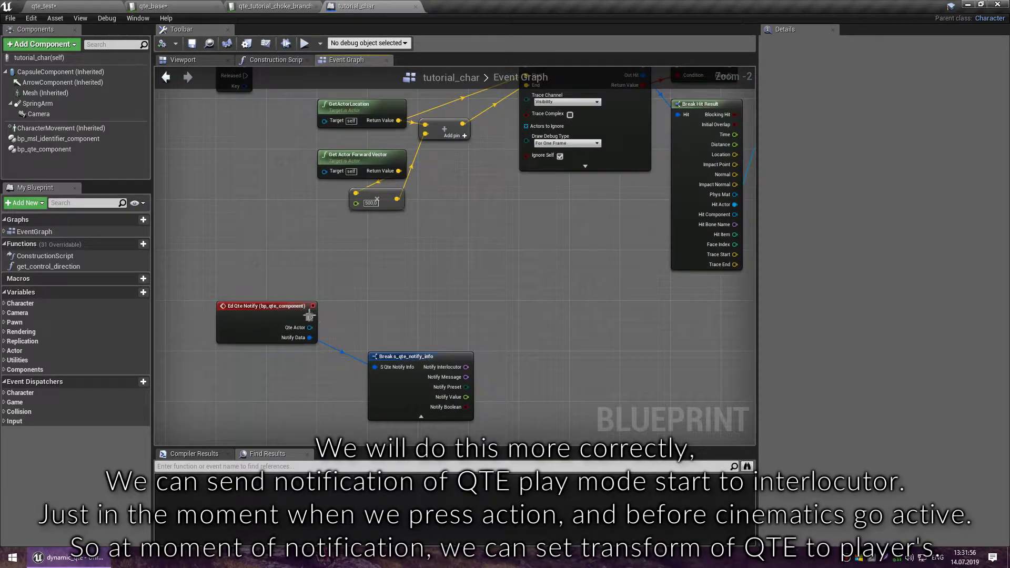
left_click_drag(540, 302, 538, 305)
type("print")
key("Return")
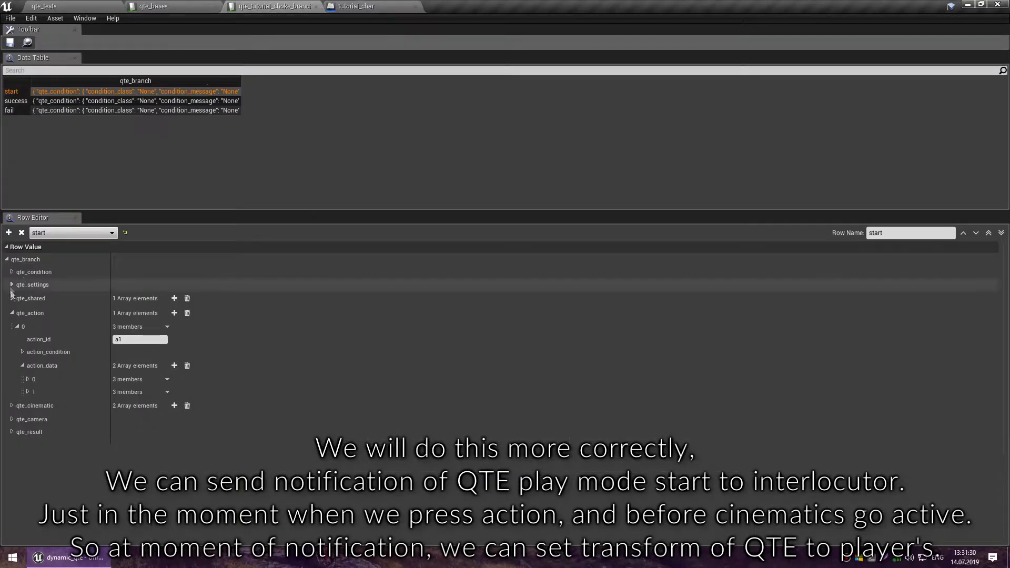
Expand qte_shared down to notify_info element 0 and edit its notify_interlocutor field.
left_click(11, 313)
left_click(12, 299)
left_click(16, 311)
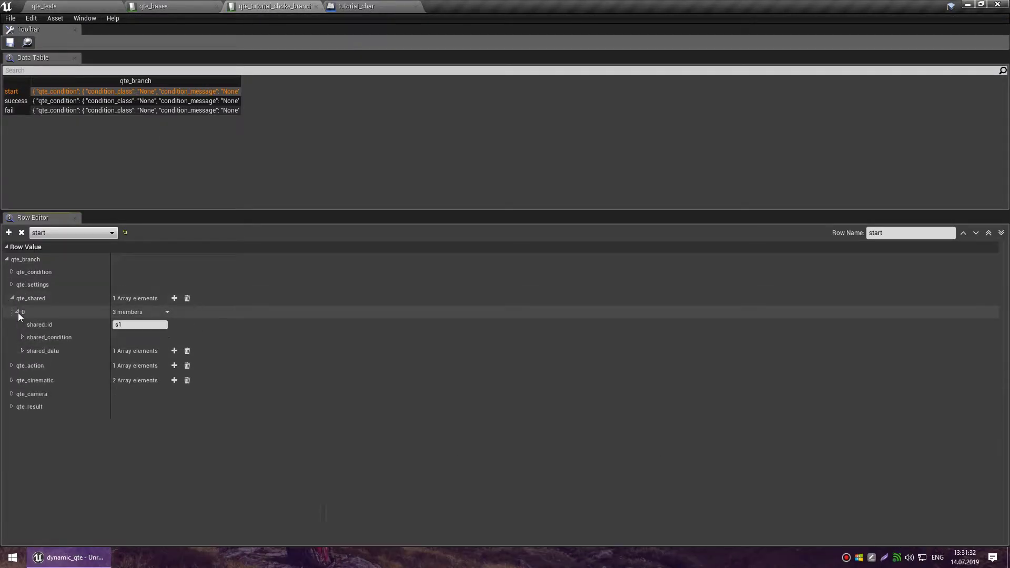
left_click(28, 364)
left_click(33, 389)
left_click(38, 447)
left_click(43, 461)
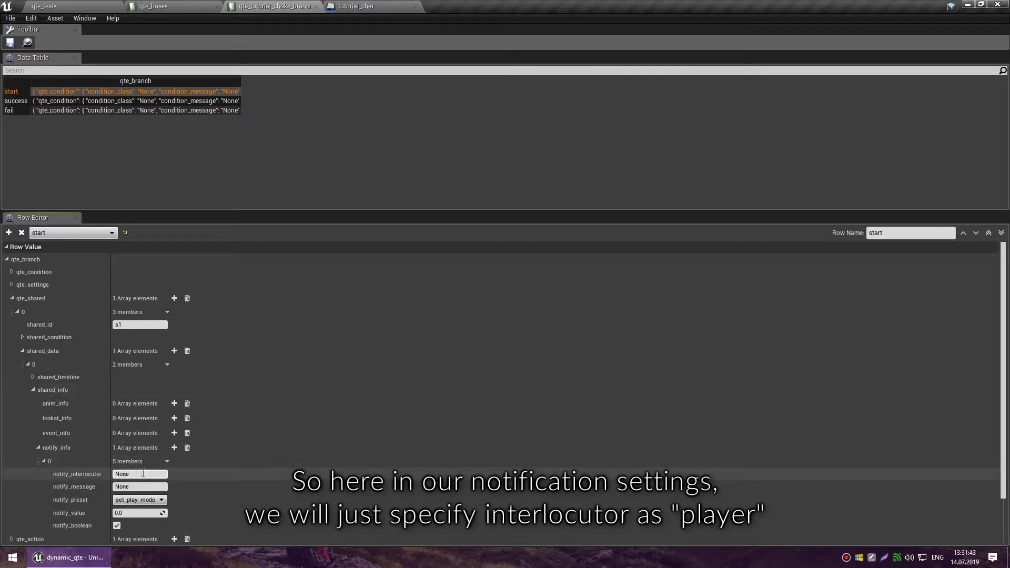
scroll(94, 447, "down", 2)
left_click(147, 426)
Set the notify interlocutor to player and play-test to check the Hello print.
type("player")
key("Return")
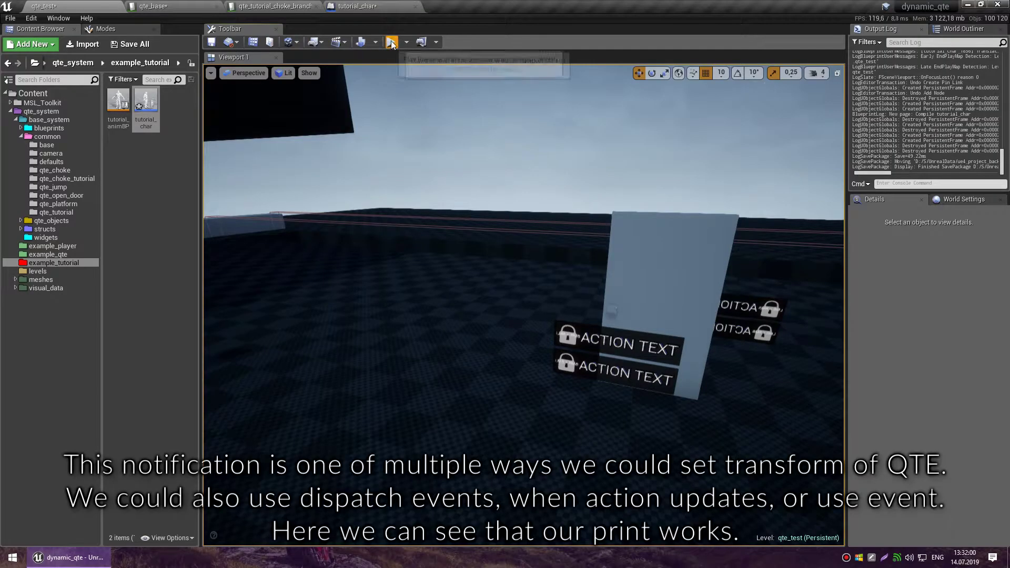
key("alt+p")
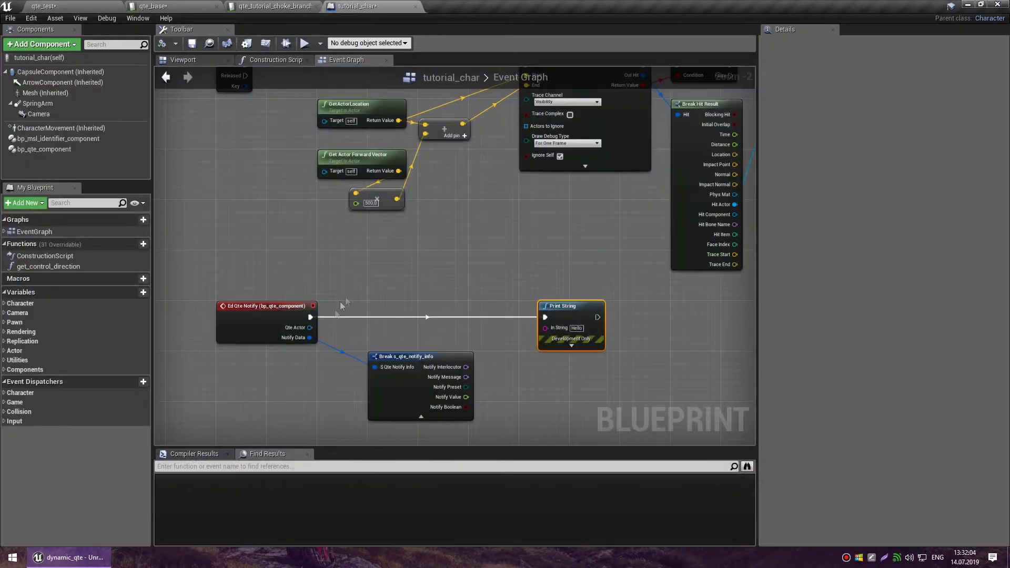
Drive SetActorTransform on the Qte Actor from a GetActorTransform node.
left_click_drag(311, 327, 412, 319)
type("transf")
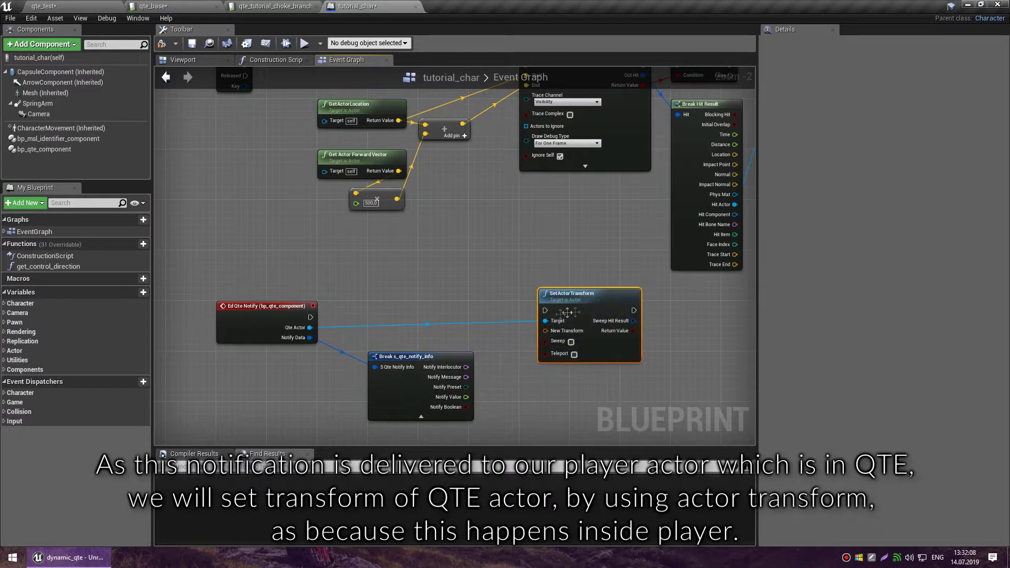
right_click(391, 278)
left_click(450, 395)
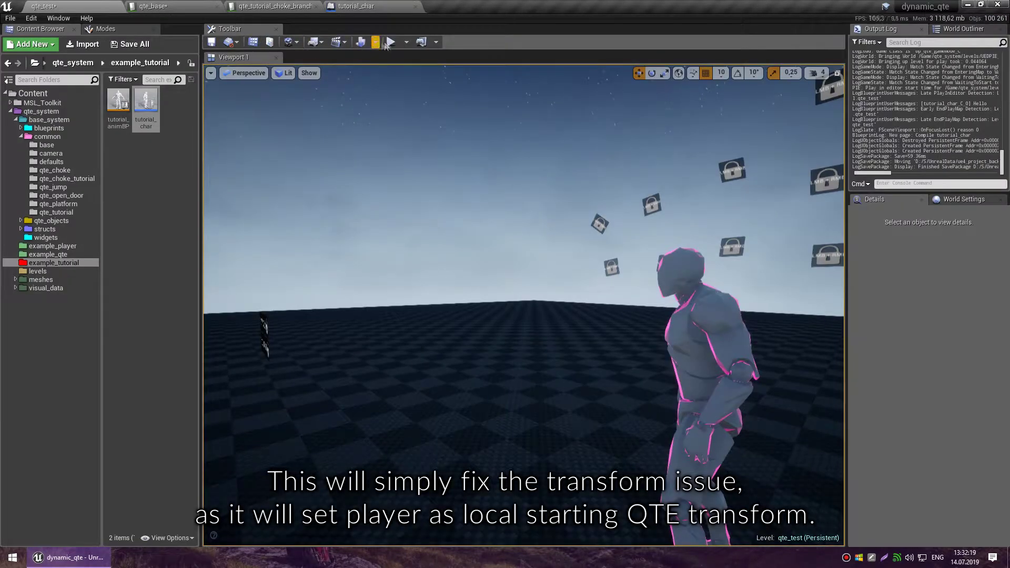
Play-test the choke QTE with Space, then review the notify presets in the choke branch table.
left_click(390, 42)
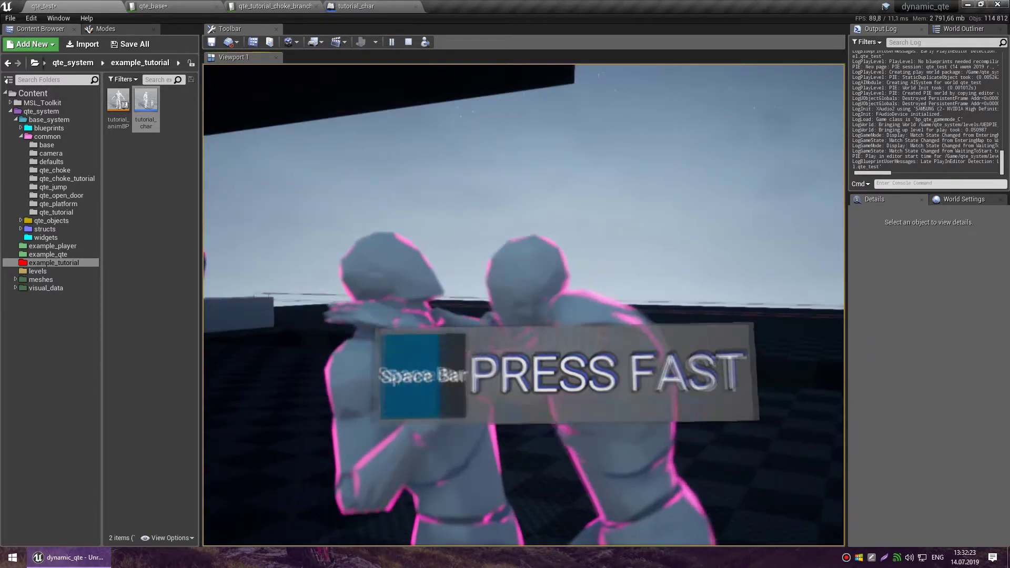
key("space")
key("space")
key("space")
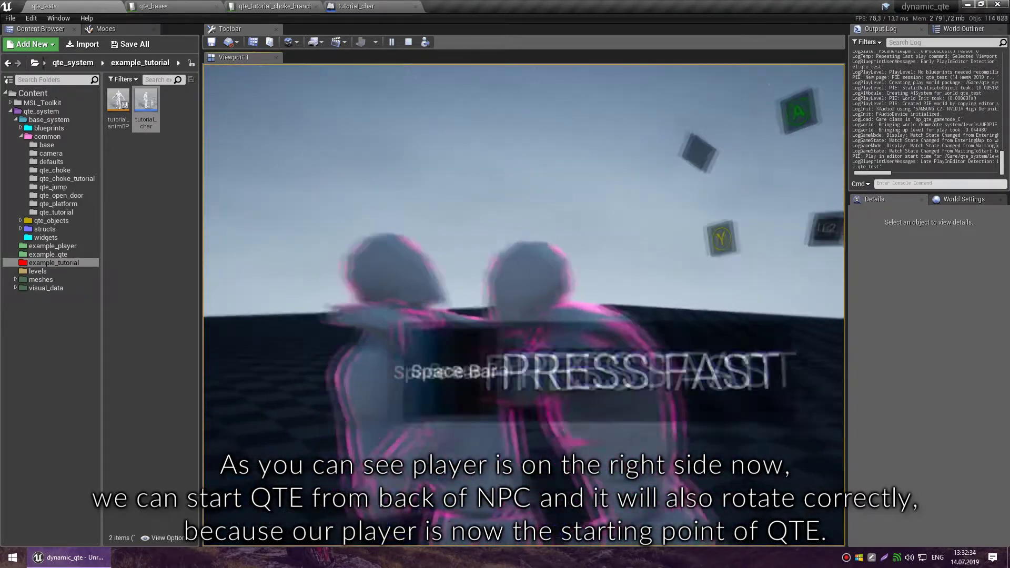
key("space")
key("space")
key("space")
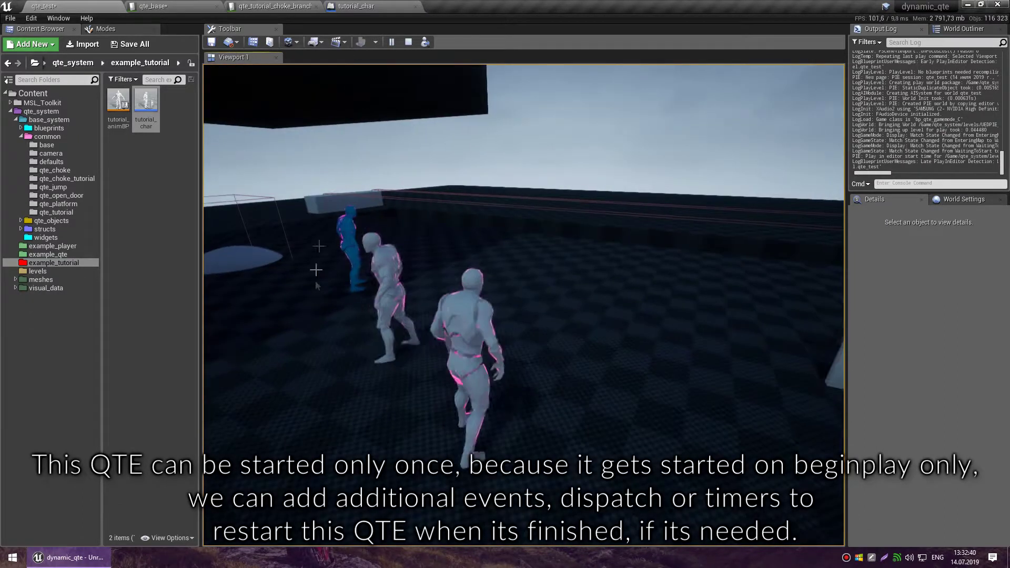
left_click(279, 6)
left_click(130, 450)
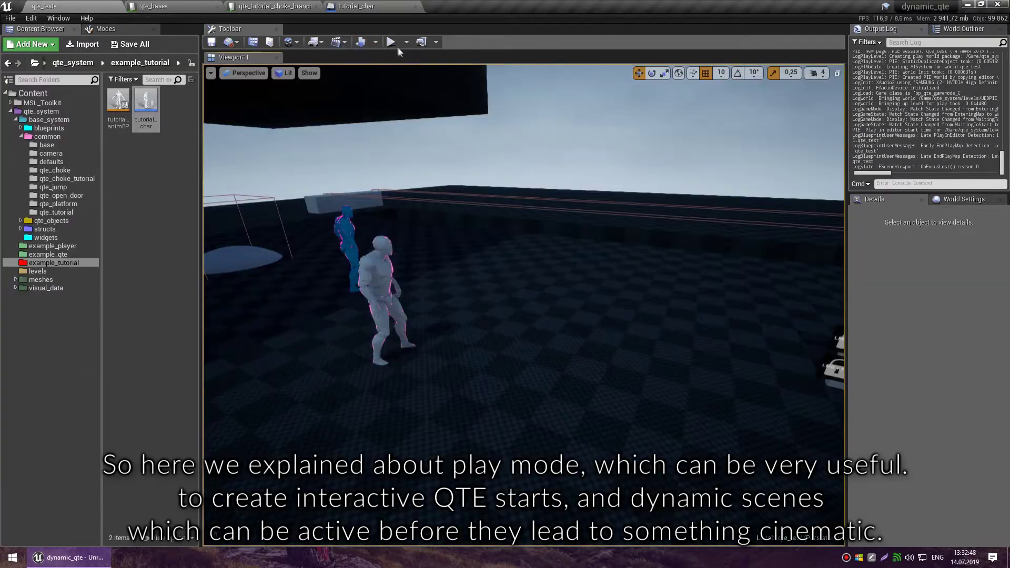
Play-test the door QTE, stop the session, and open the qte_base data table.
left_click(392, 44)
key("w")
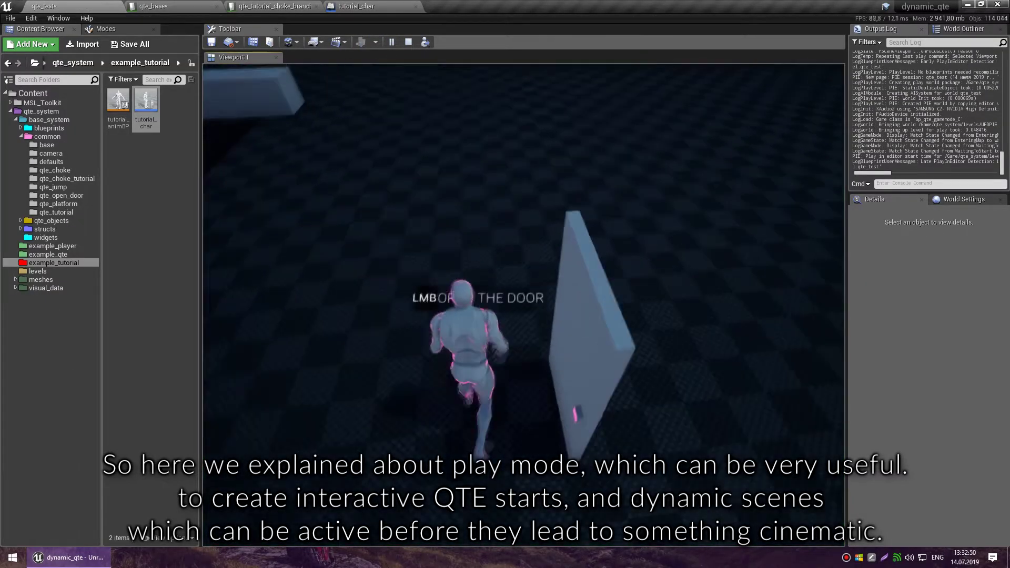
key("w")
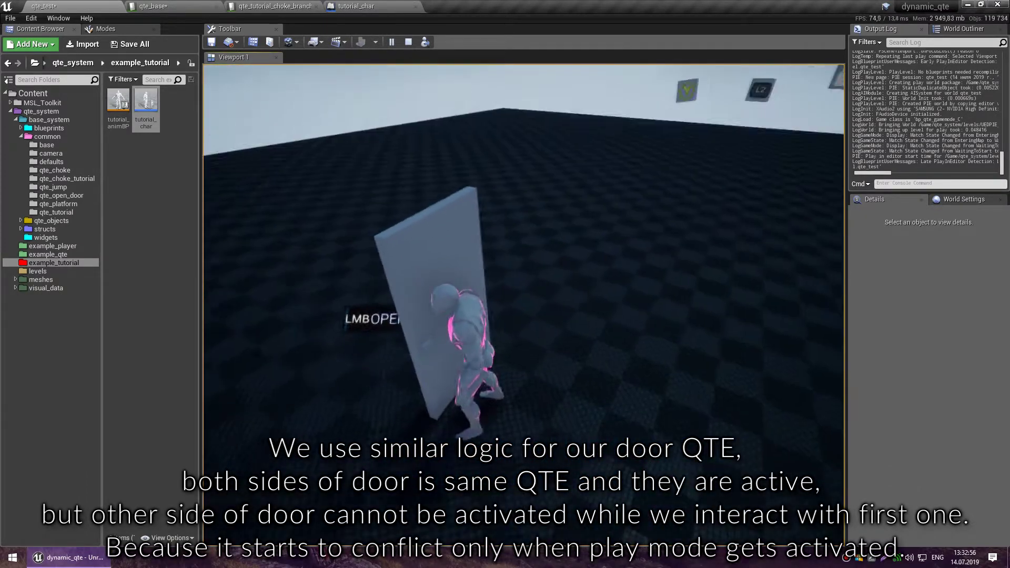
key("w")
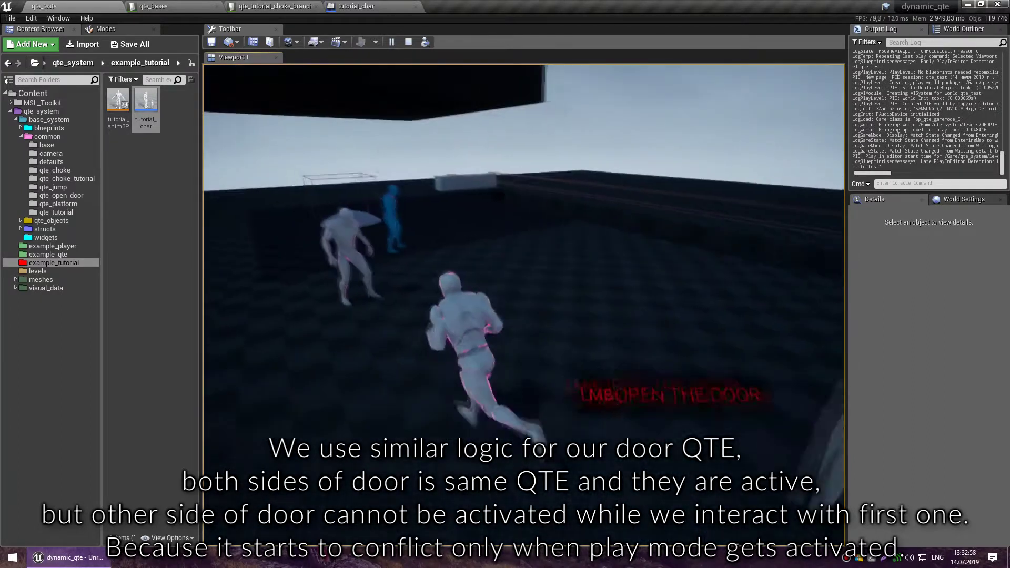
key("Escape")
left_click(215, 4)
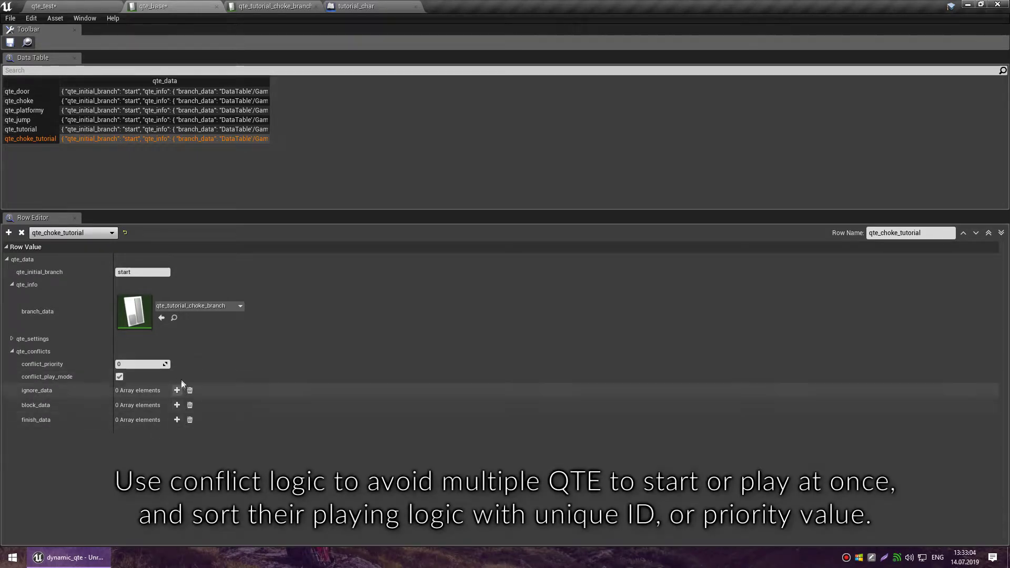
Bring the qte_tutorial_choke_branch data table tab back to the front.
left_click(271, 6)
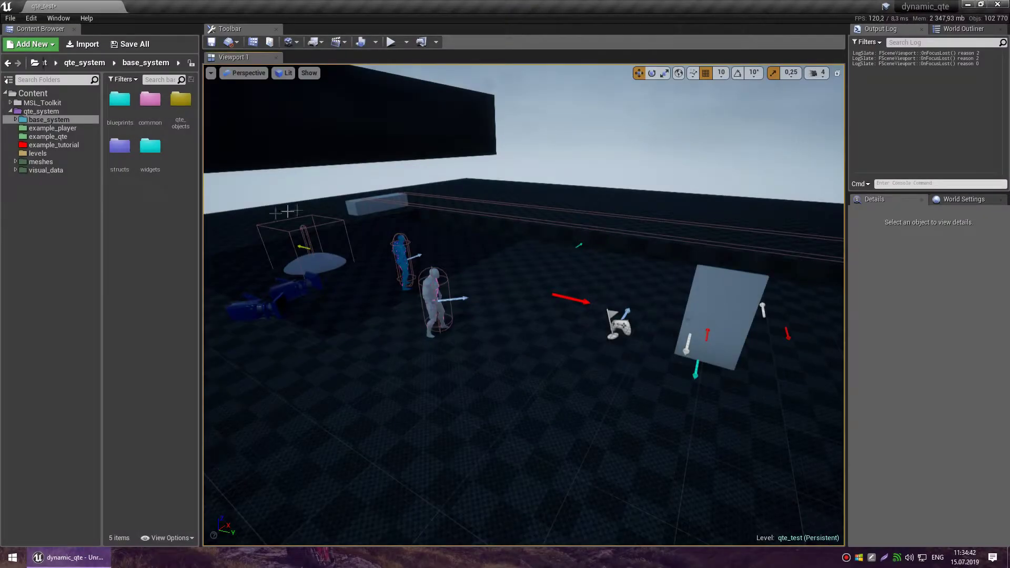
Open the qte_tutorial_choke_branch data table from common > qte_choke_tutorial.
double_click(156, 114)
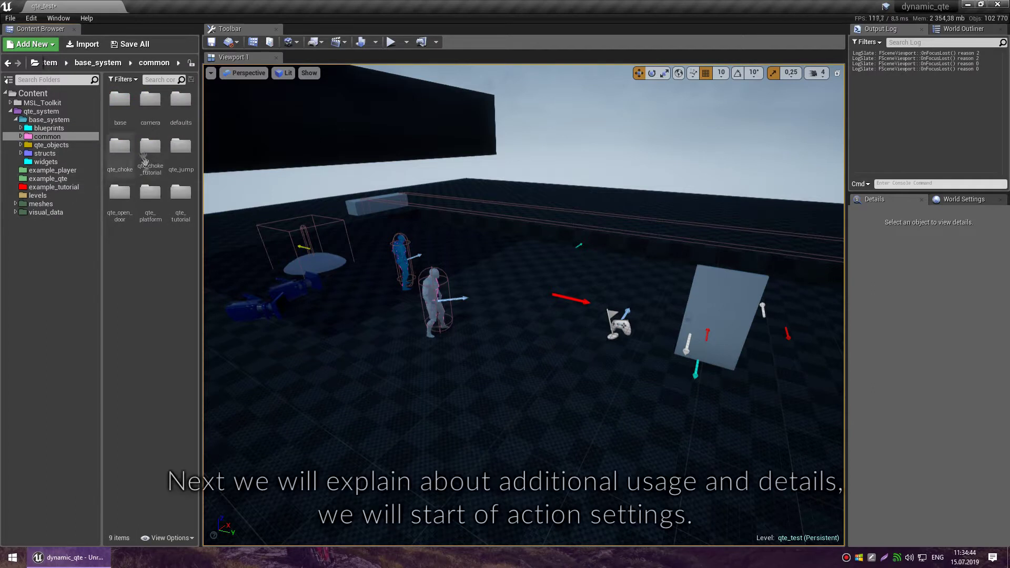
double_click(148, 167)
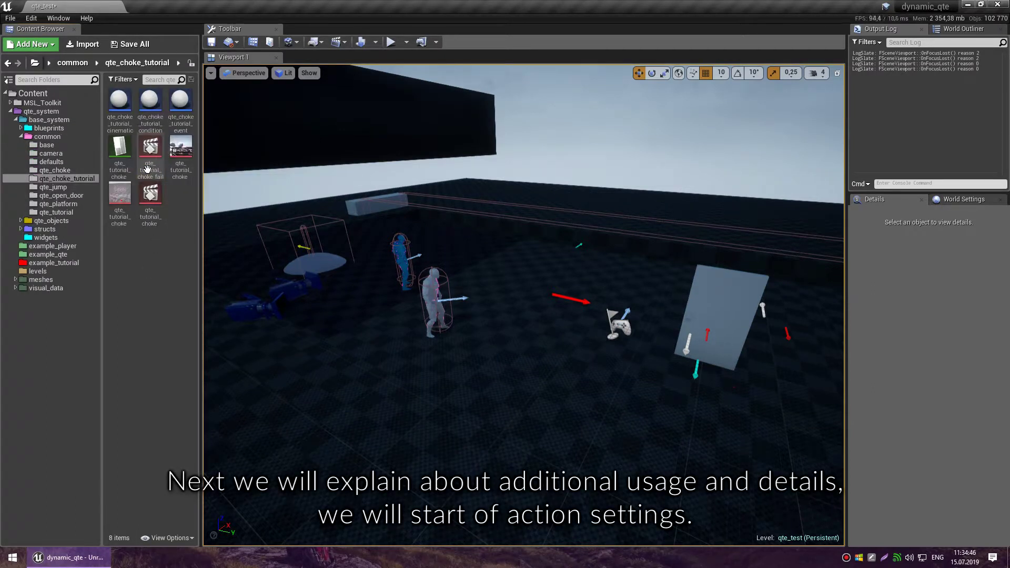
double_click(125, 160)
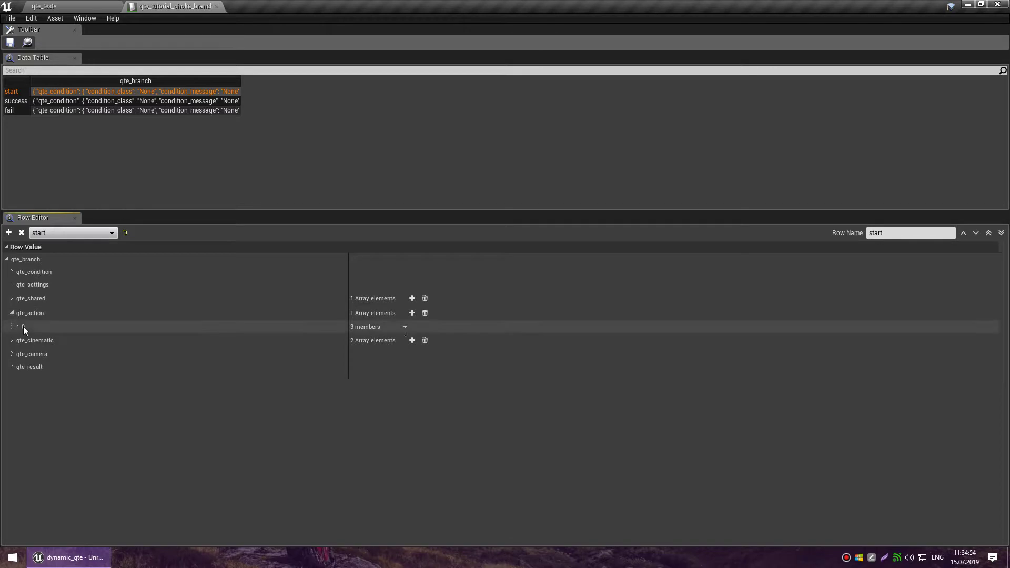
Expand action_data element 1's action_info and action_input, widening the value column.
left_click(22, 365)
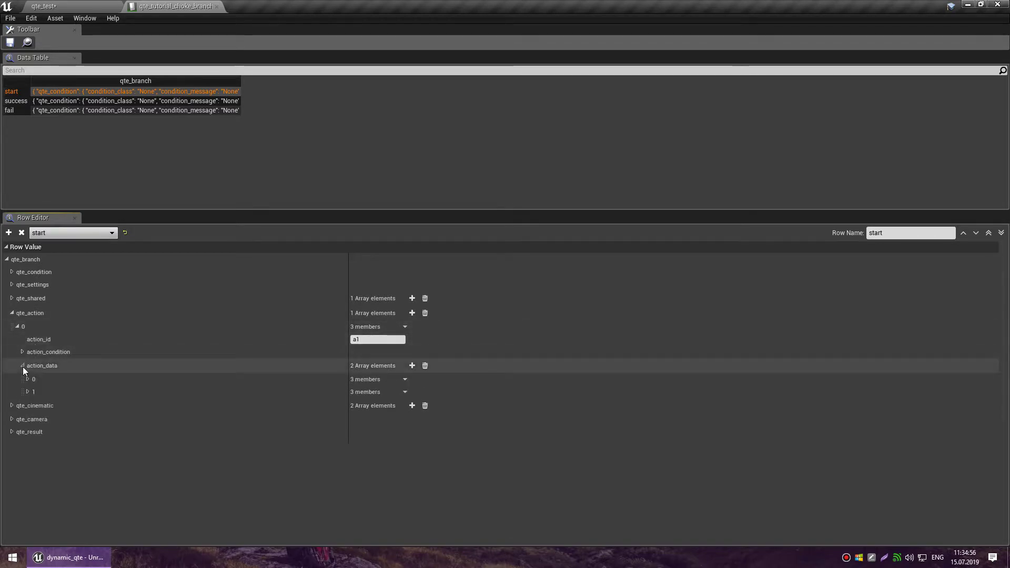
left_click(27, 392)
left_click(33, 431)
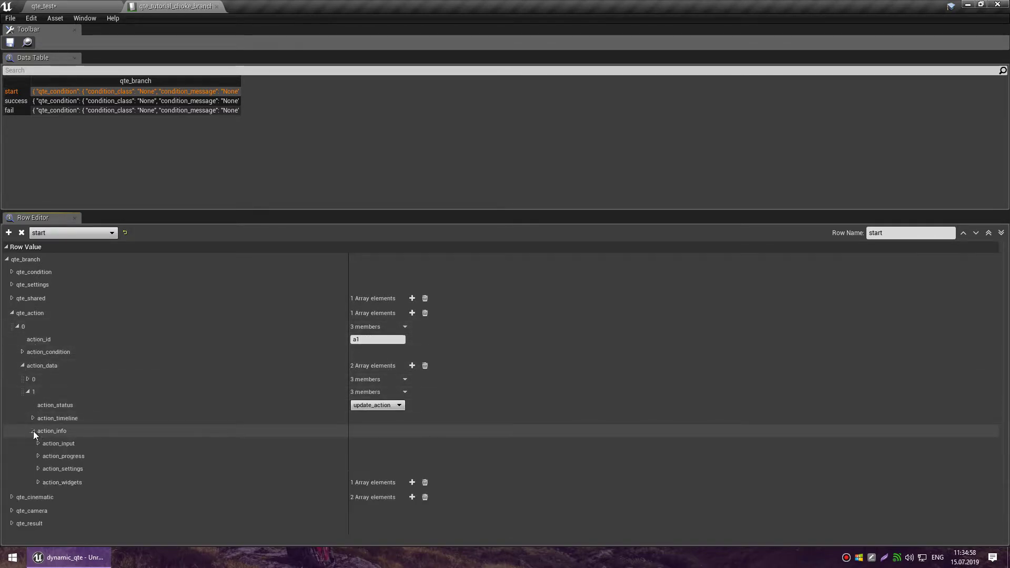
left_click(39, 443)
scroll(39, 444, "down", 2)
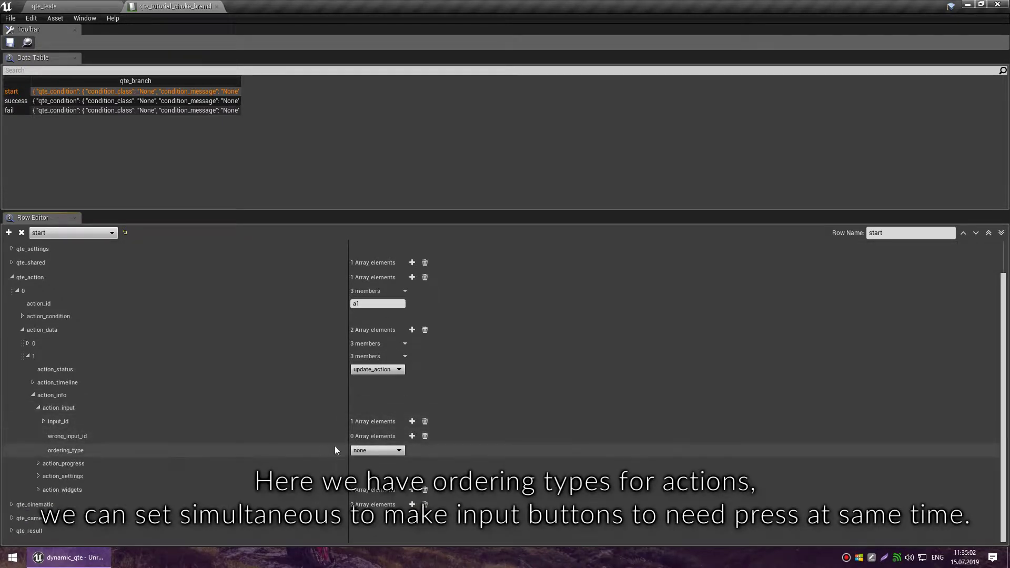
left_click_drag(260, 446, 128, 445)
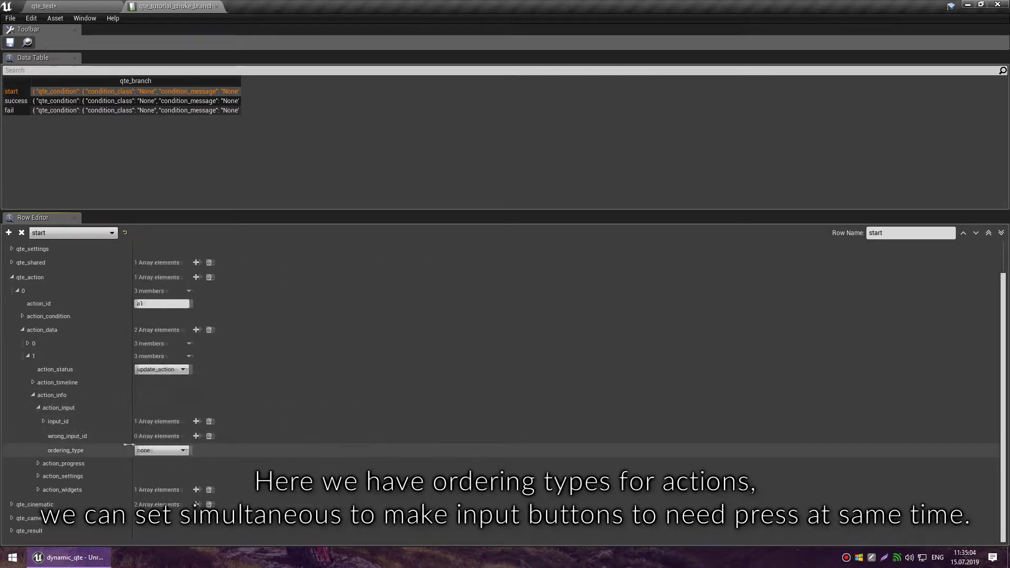
Try the ordering types and input_id elements, keeping ordering_type none with one input.
left_click(143, 452)
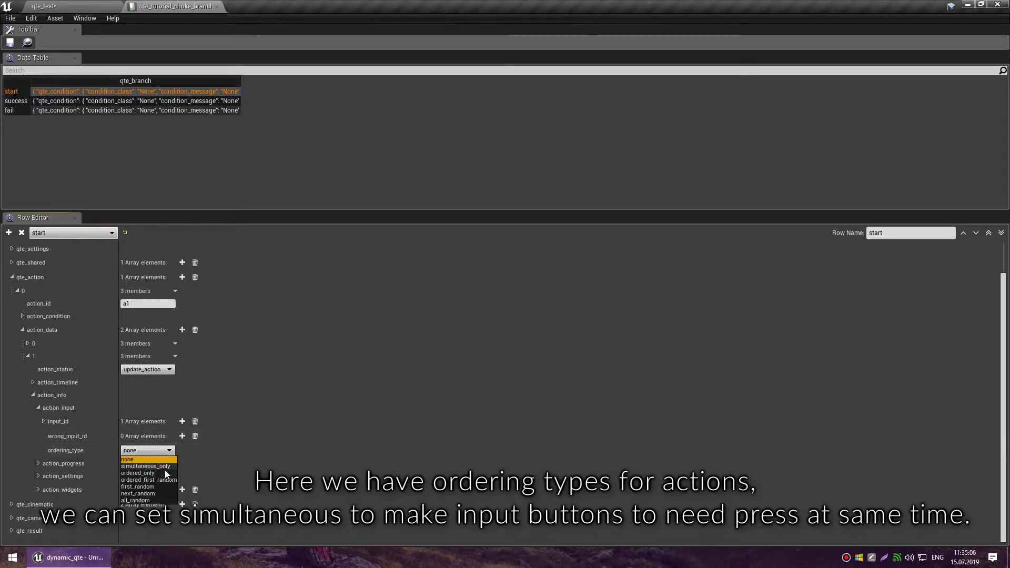
left_click(47, 427)
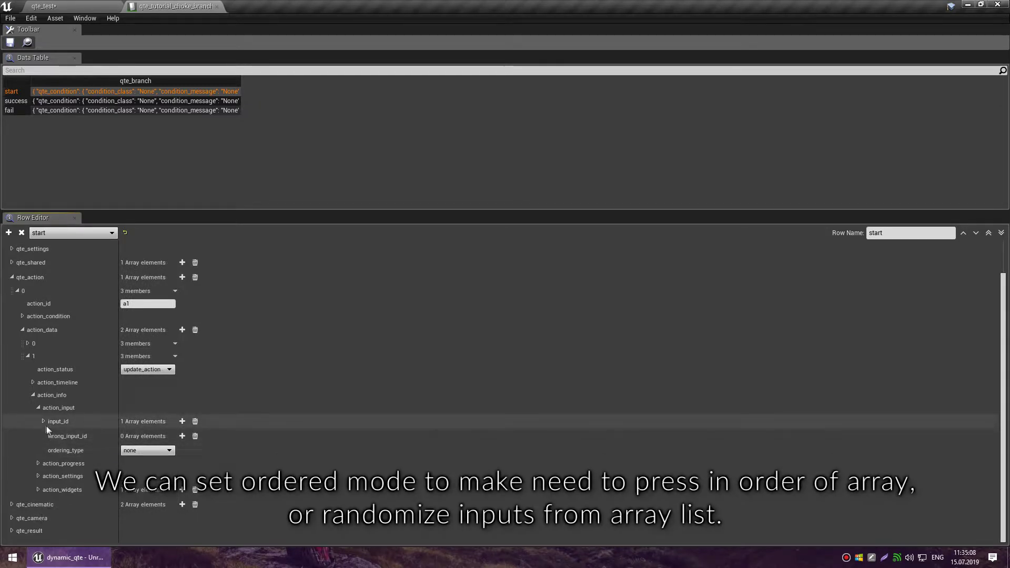
left_click(182, 422)
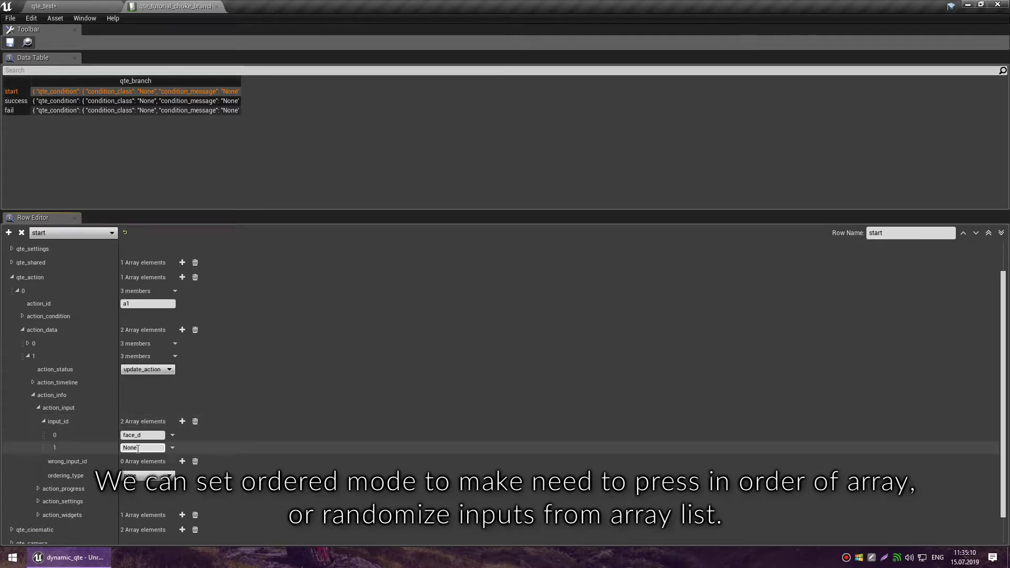
left_click(172, 448)
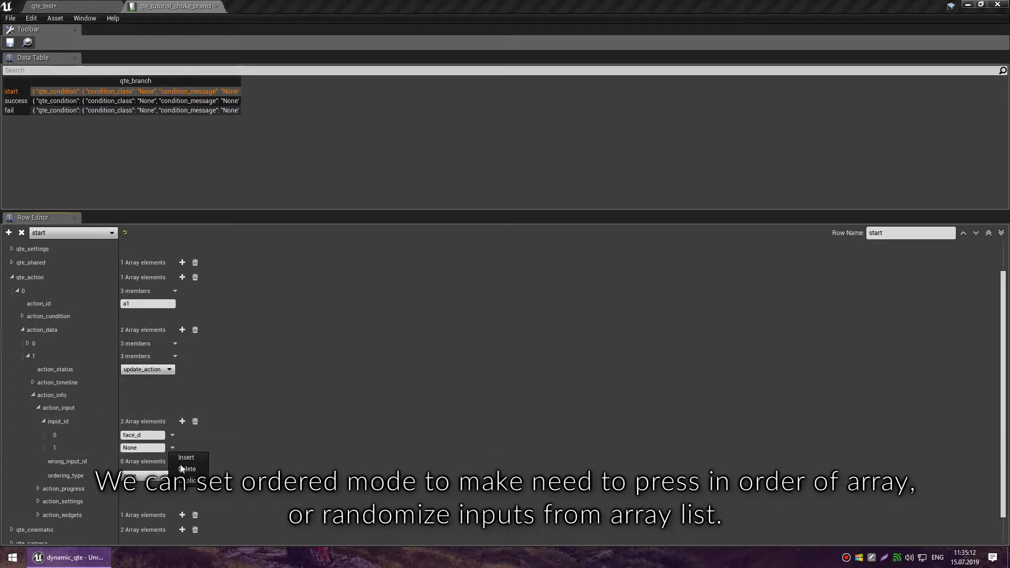
left_click(182, 468)
left_click(162, 464)
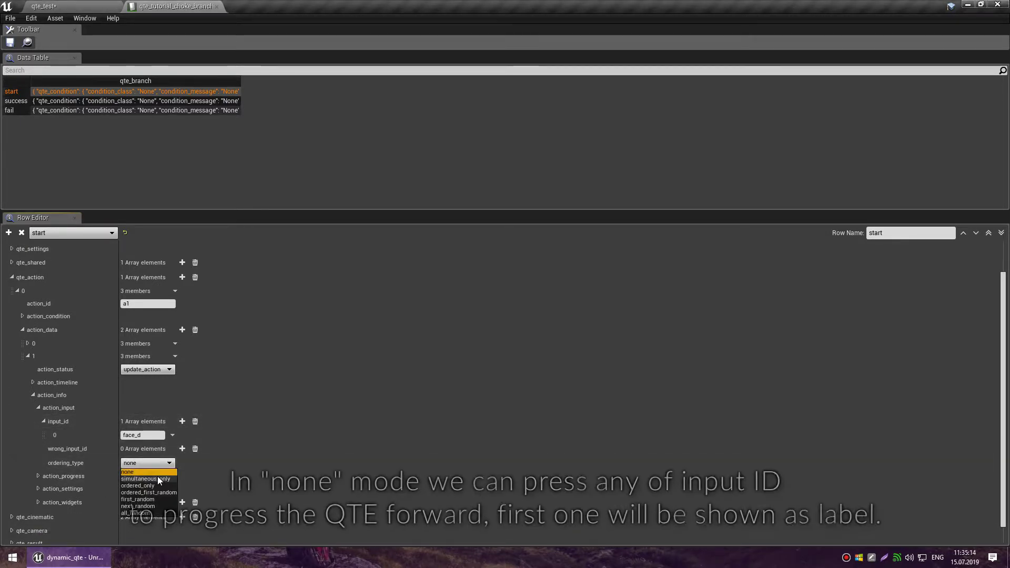
left_click(138, 472)
Collapse the input_id list and expand the action_progress settings.
left_click(138, 436)
left_click(182, 421)
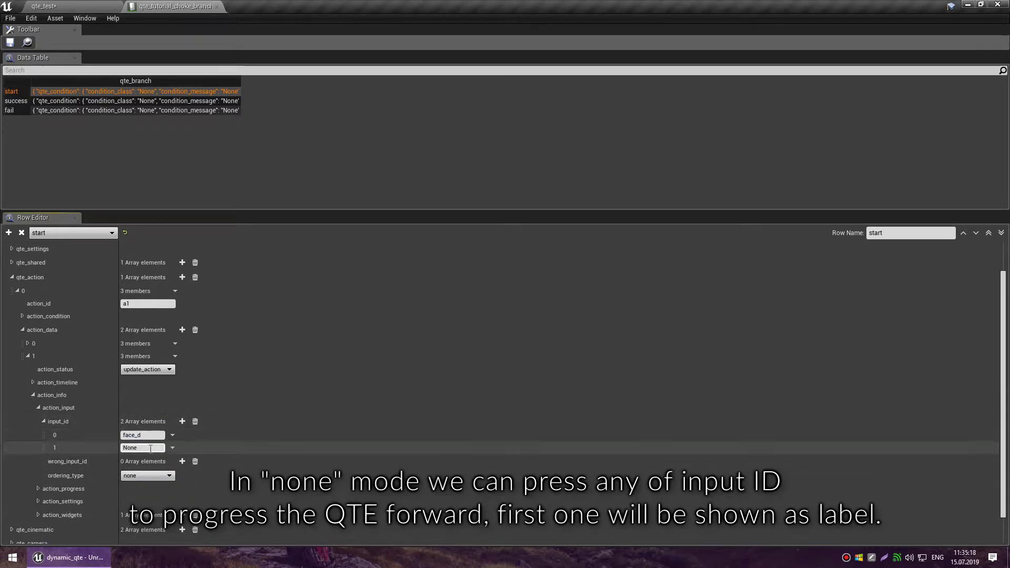
left_click(43, 421)
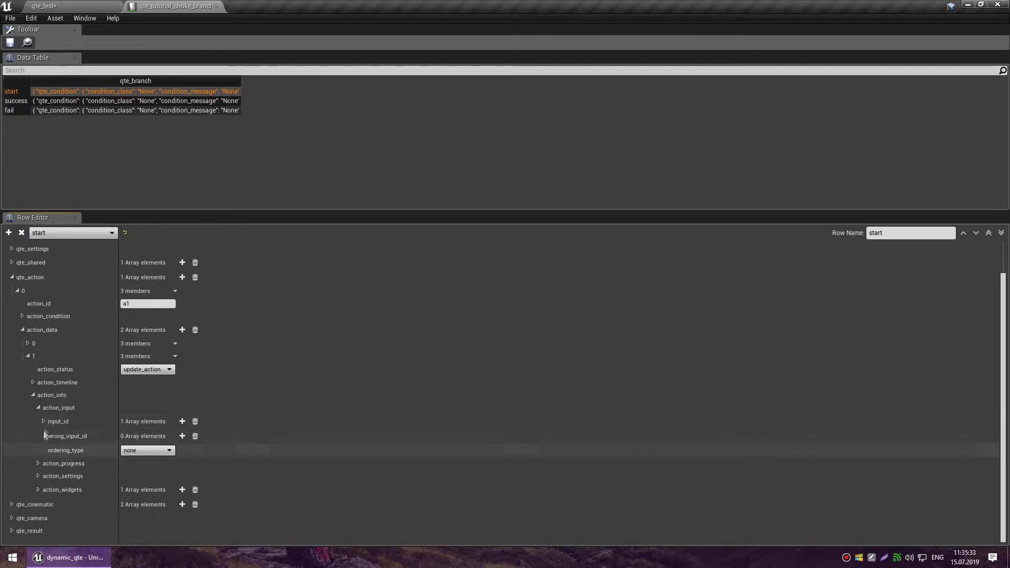
left_click(40, 462)
scroll(89, 461, "down", 5)
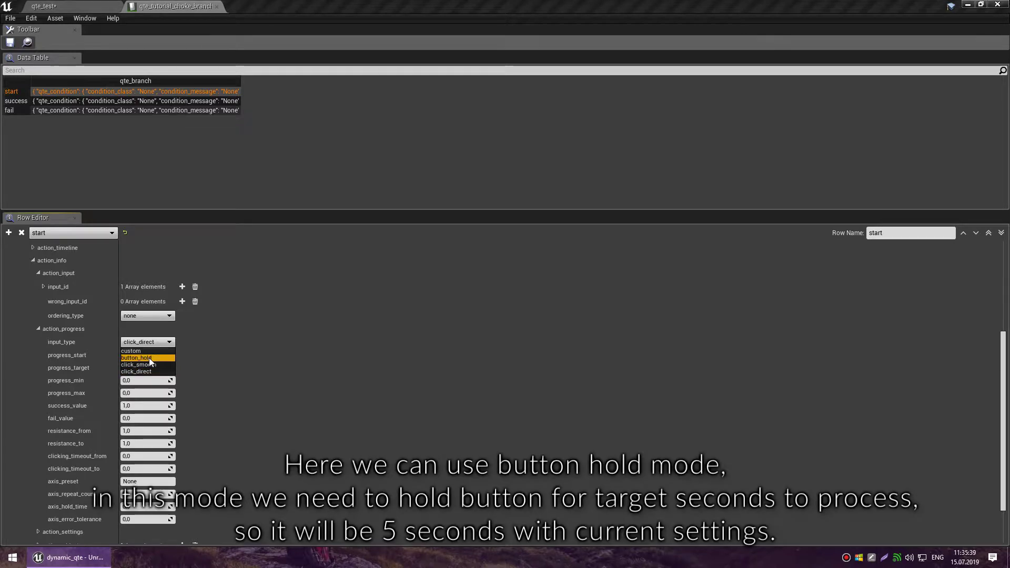
Switch input_type to click_smooth with 0.5 clicking timeouts, then play-test qte_test for PRESS FAST.
left_click(150, 358)
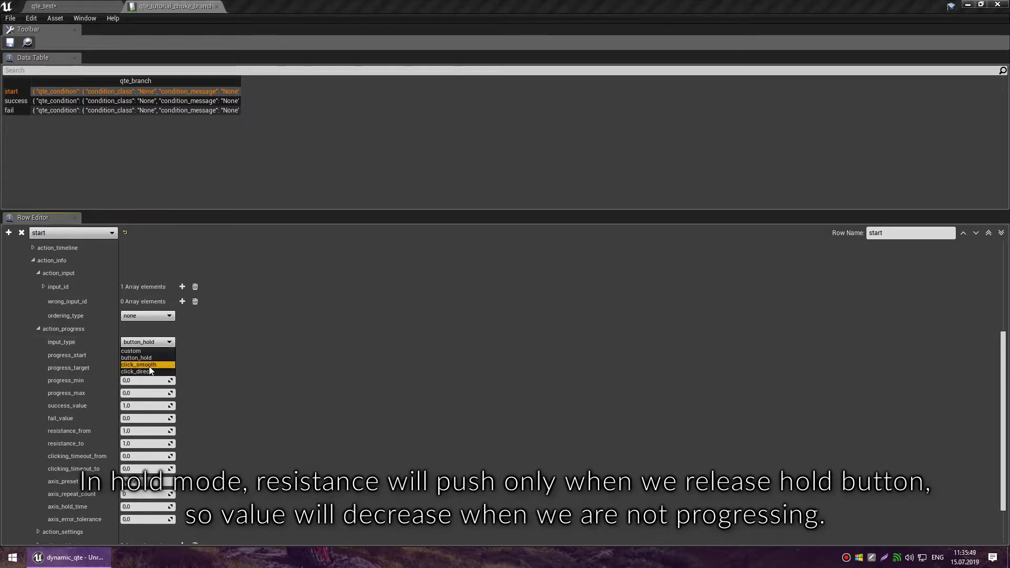
left_click(149, 366)
left_click(147, 341)
left_click(155, 350)
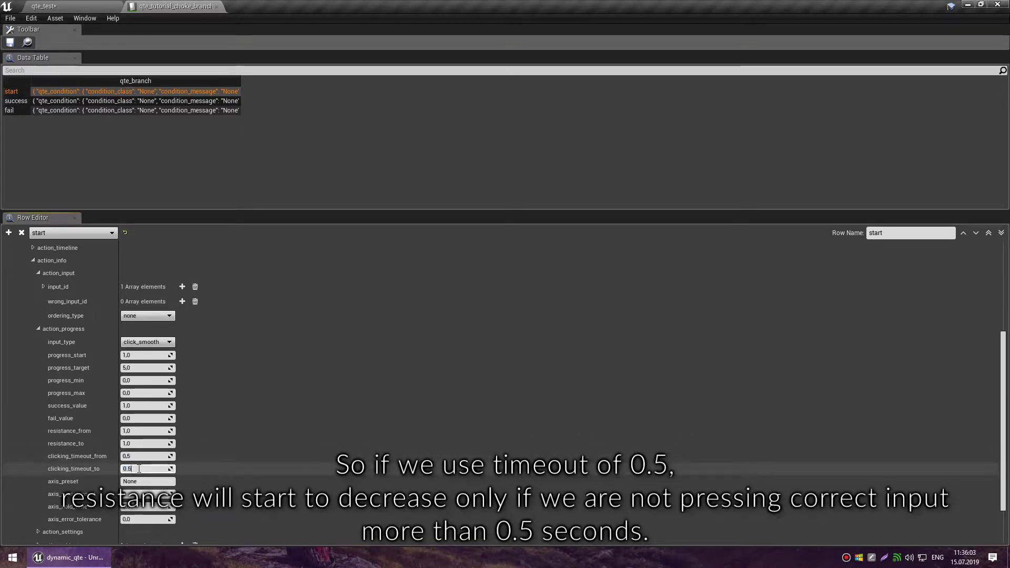
left_click(27, 4)
left_click(361, 42)
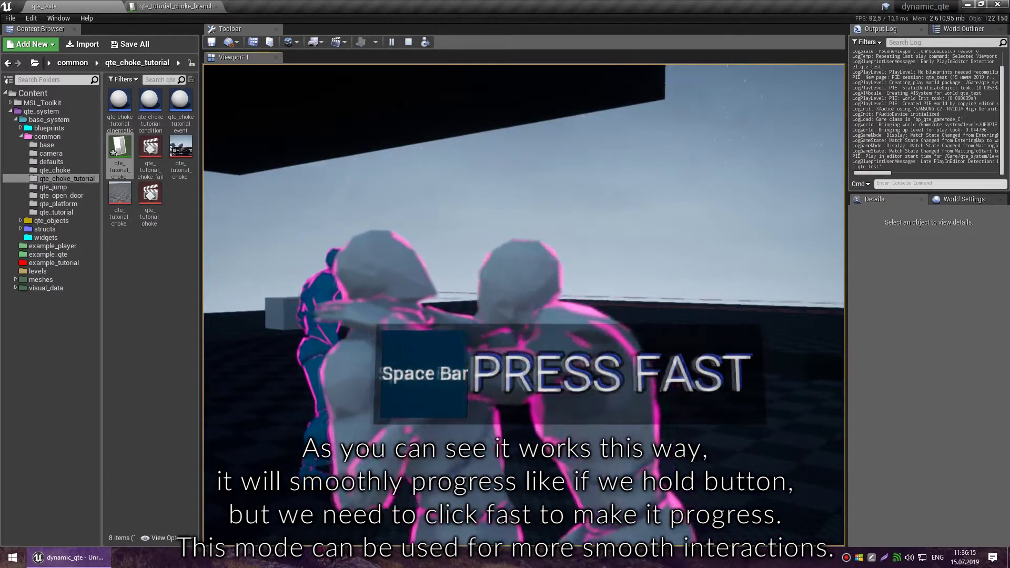
Stop the test play and set input_type to custom with resistance and timeouts at 0.
key("Escape")
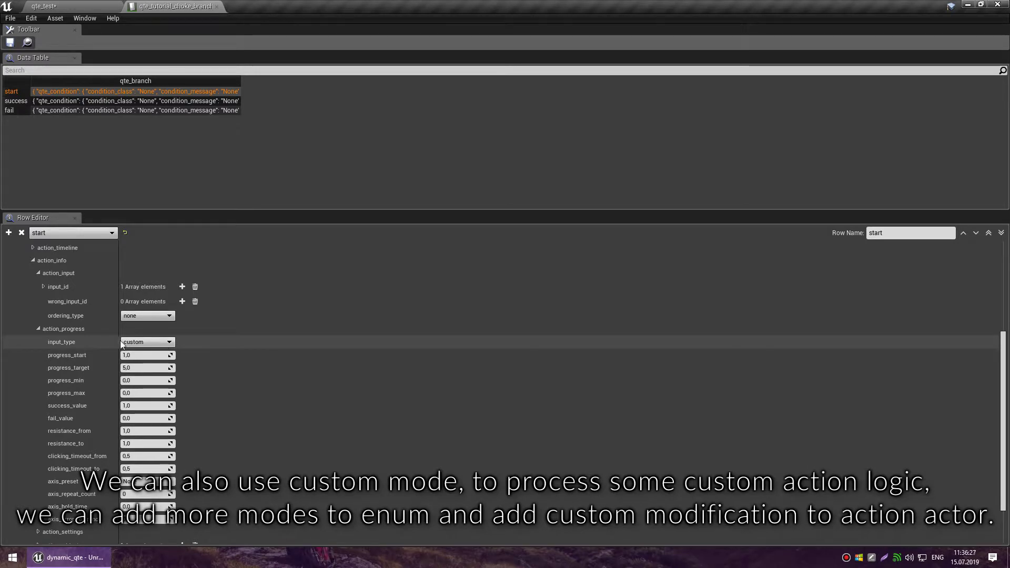
left_click(139, 343)
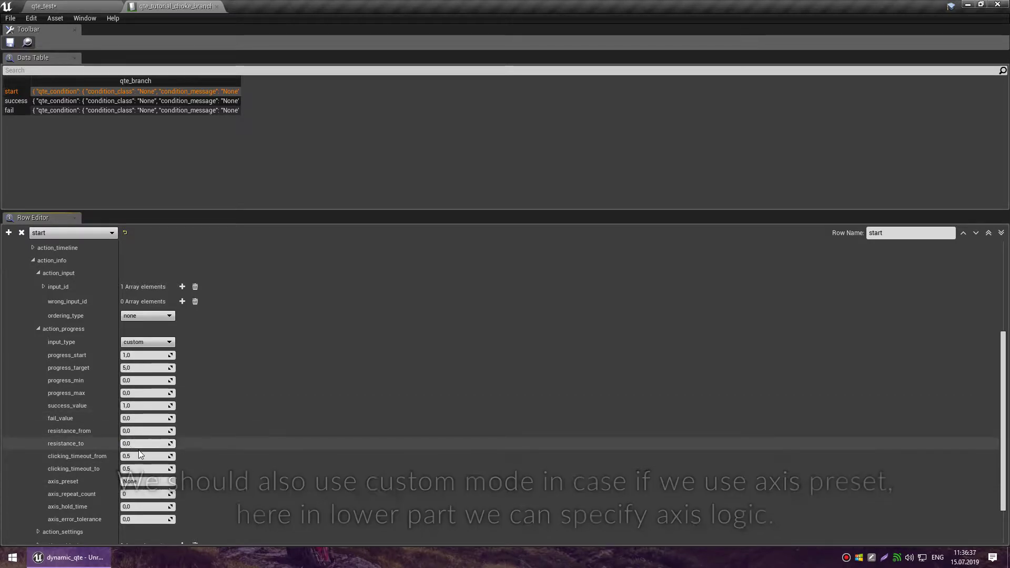
type("0")
left_click(139, 481)
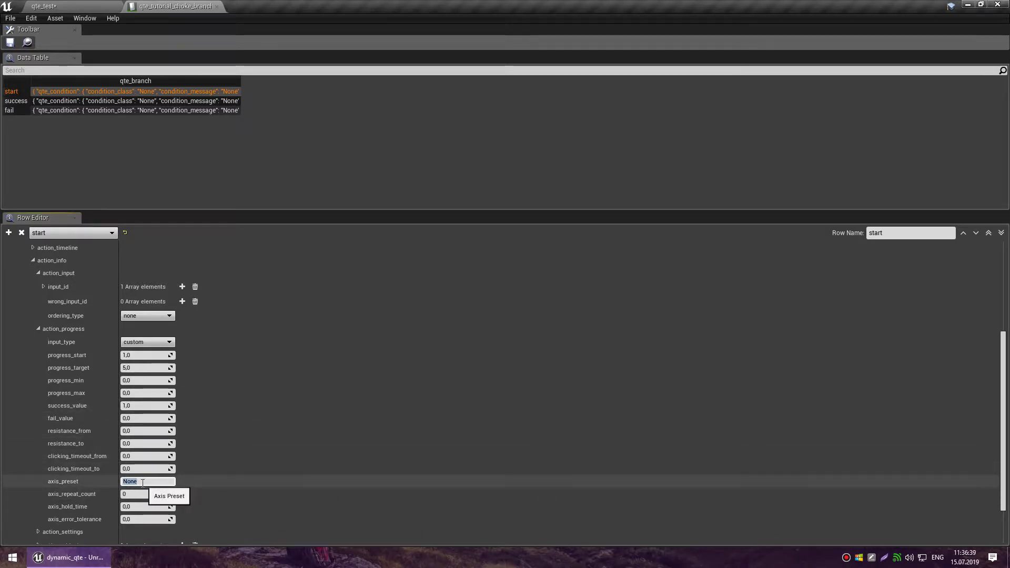
left_click(53, 6)
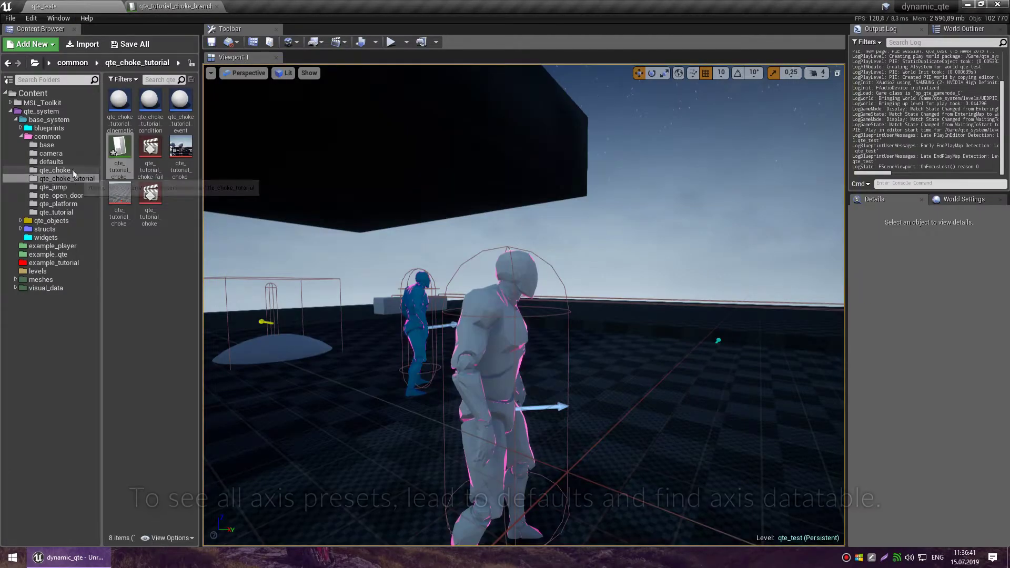
Open the axis_visual_presets table and review its left, right and left_right presets.
left_click(73, 171)
double_click(122, 122)
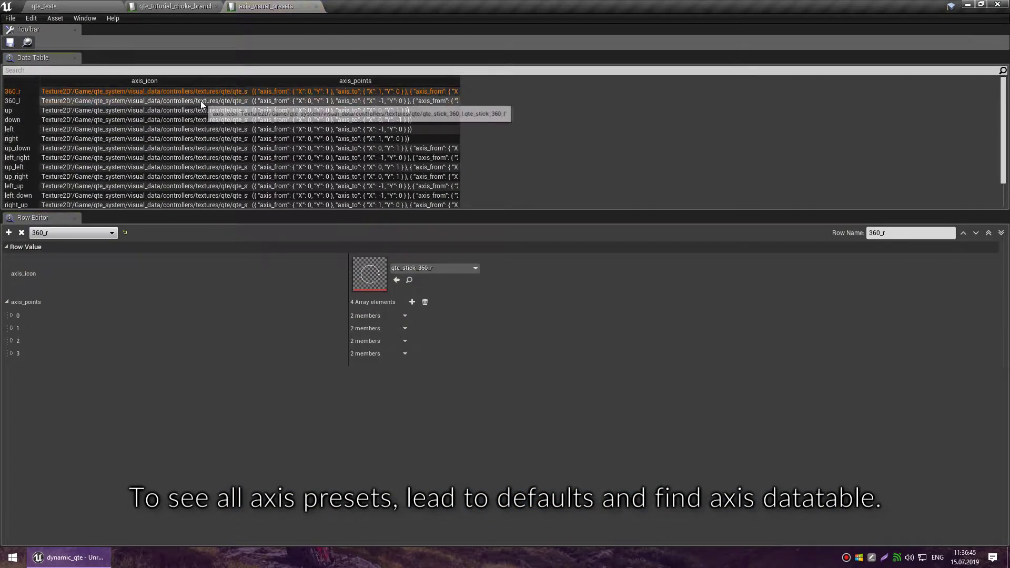
left_click(216, 126)
left_click(226, 139)
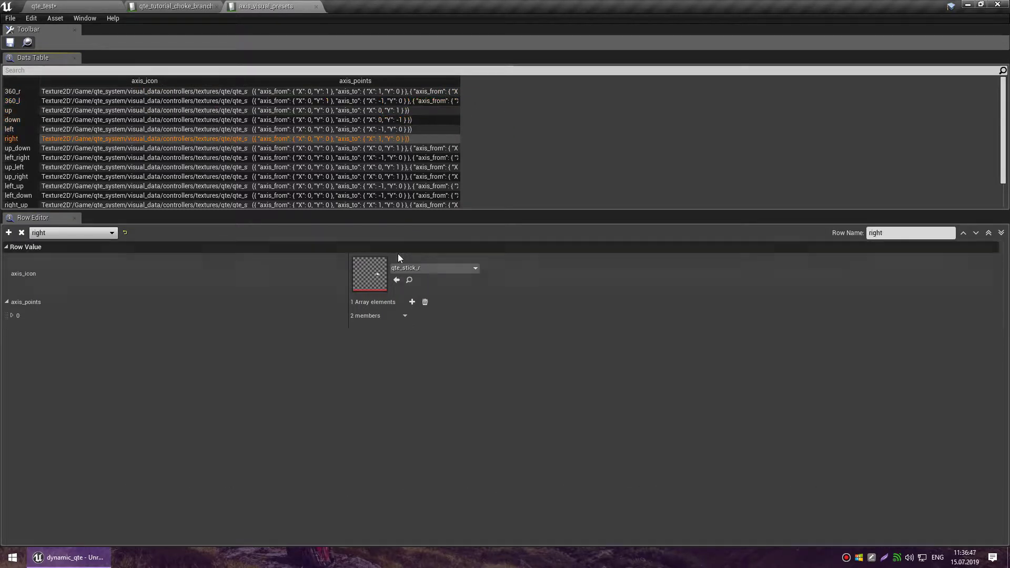
key("Down")
key("Down")
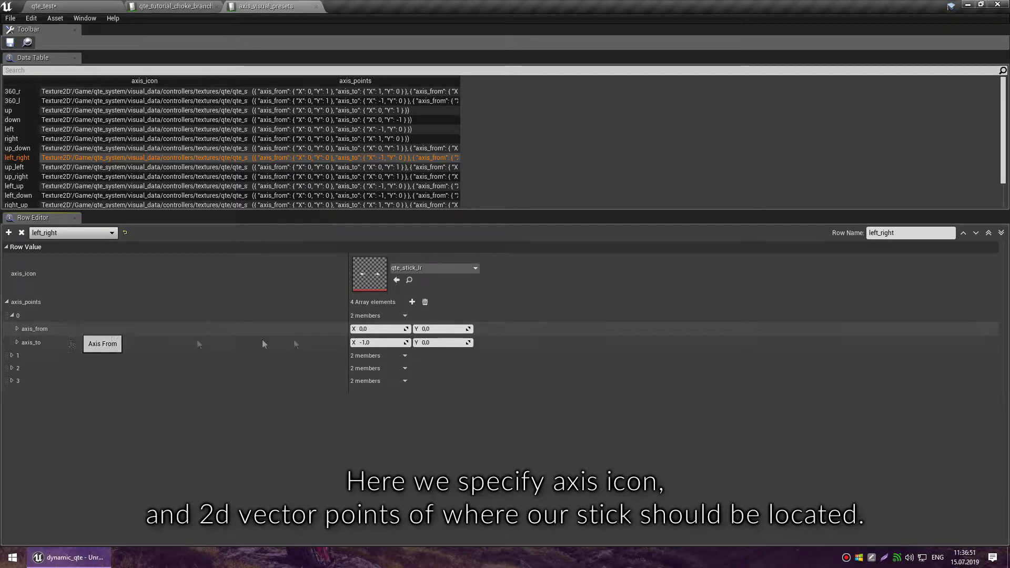
left_click_drag(348, 329, 81, 326)
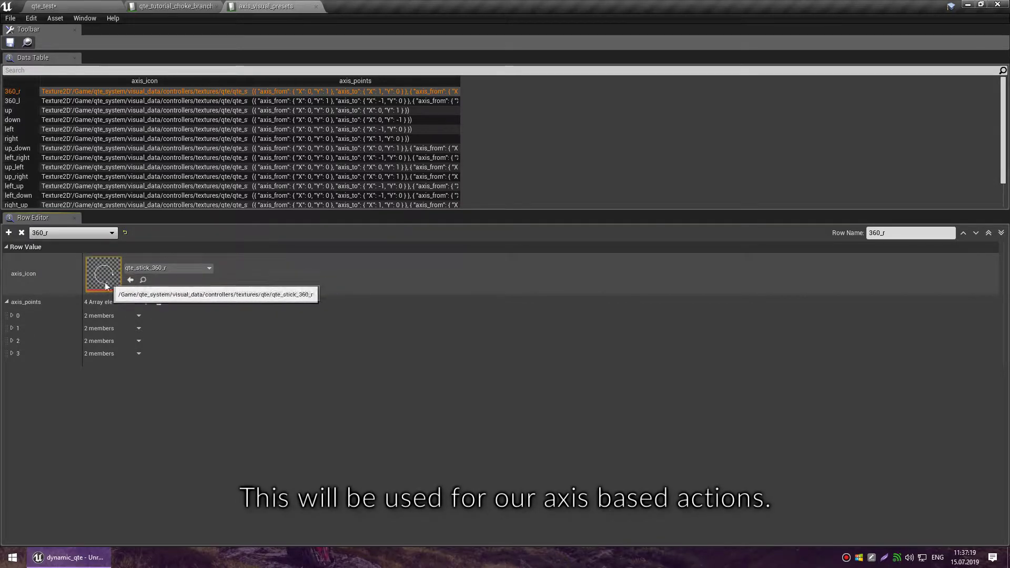
left_click(163, 6)
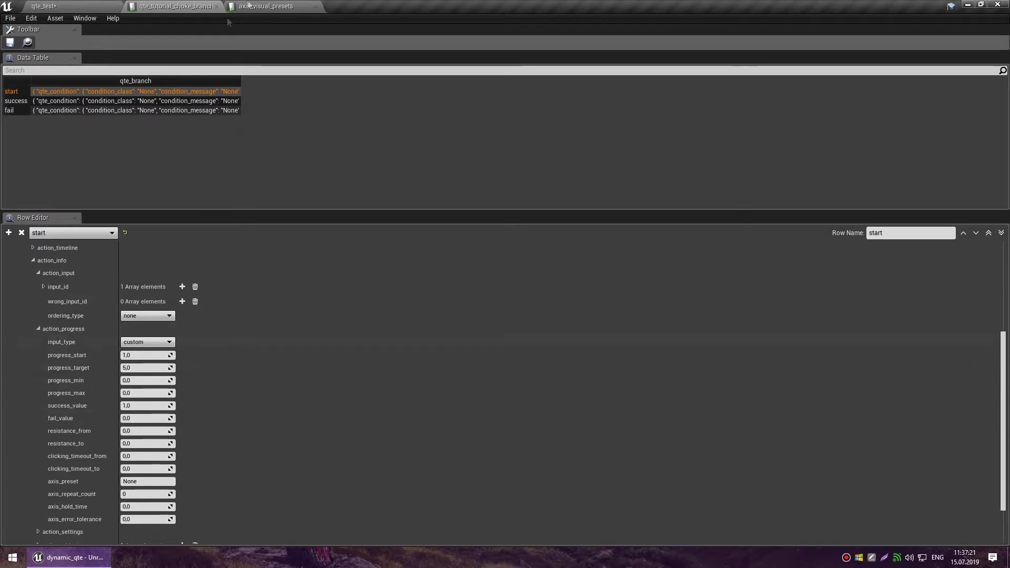
Set the start row's axis_preset to up, repeat count and hold time 0, error tolerance 0.2.
left_click(266, 6)
scroll(24, 203, "down", 3)
scroll(24, 203, "up", 3)
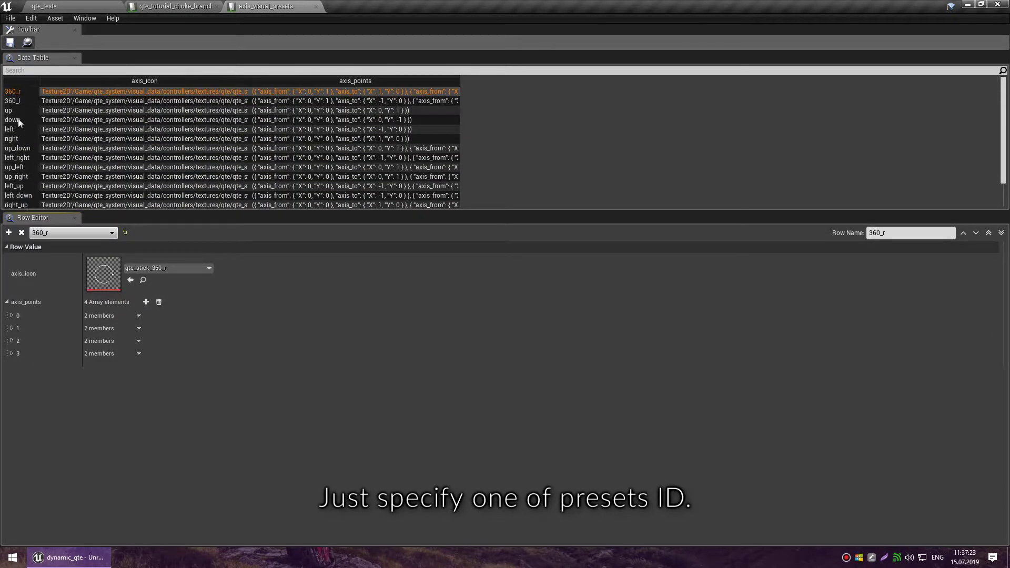
left_click(168, 7)
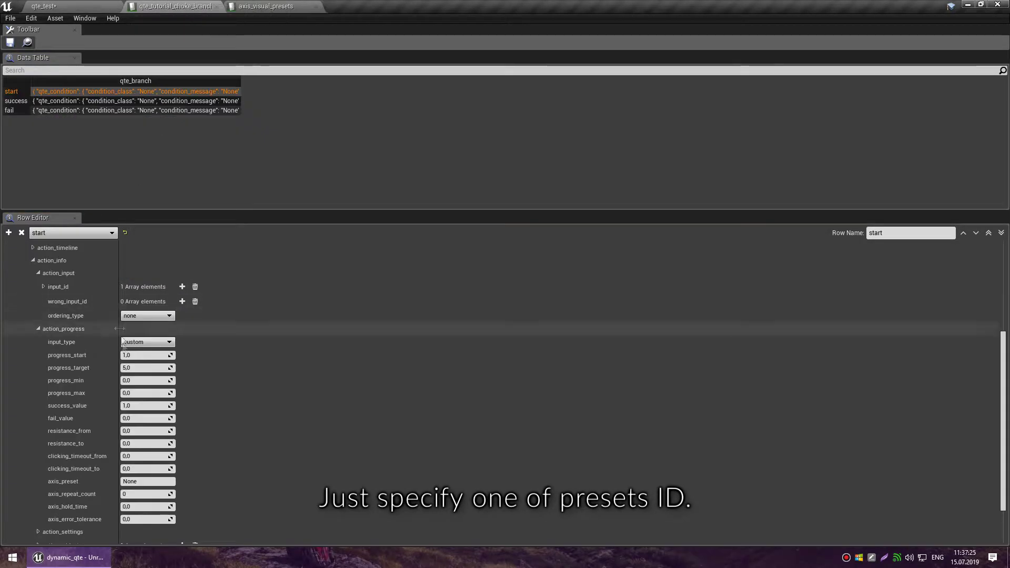
left_click(150, 481)
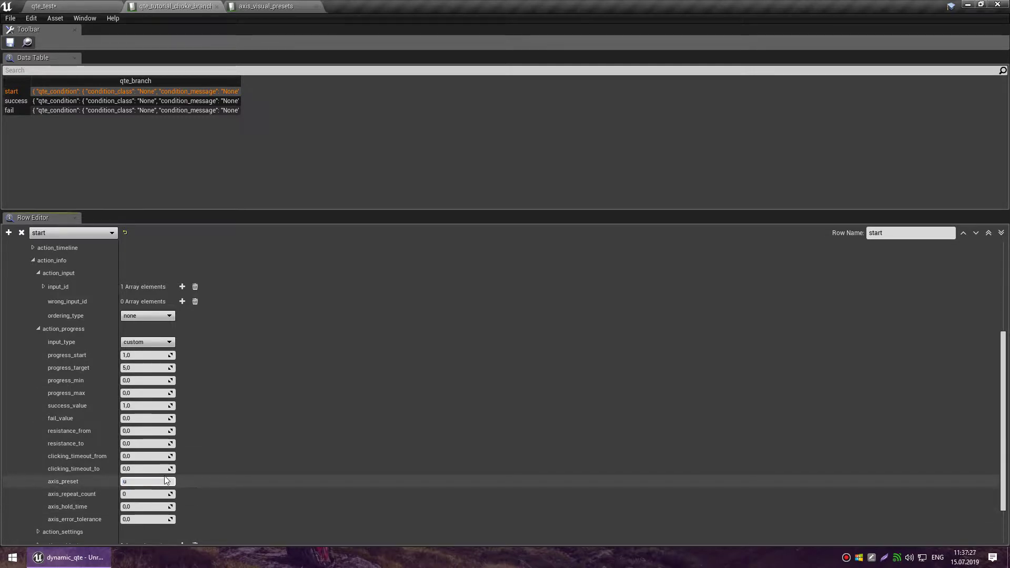
left_click(133, 494)
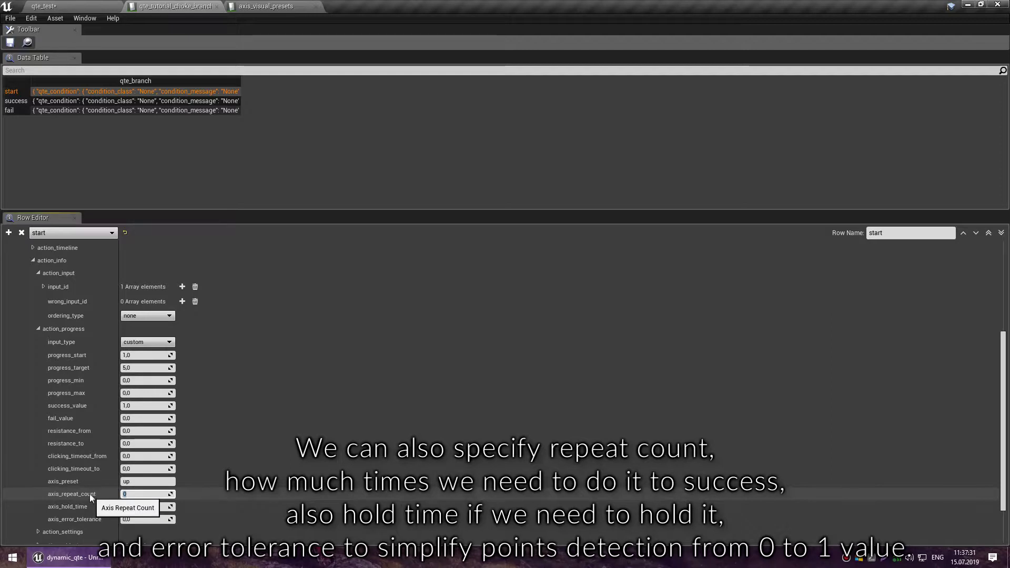
left_click(143, 507)
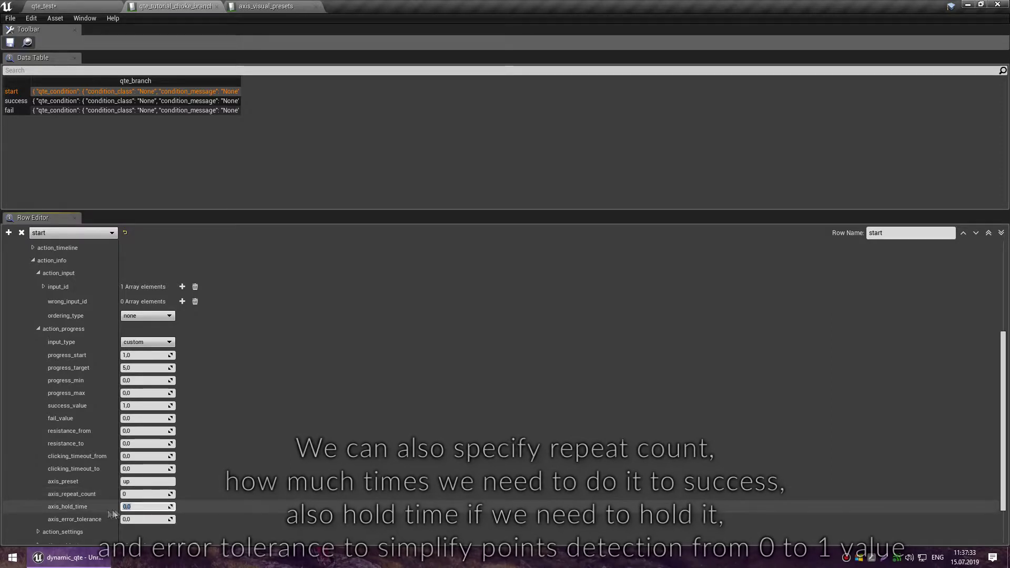
left_click(147, 518)
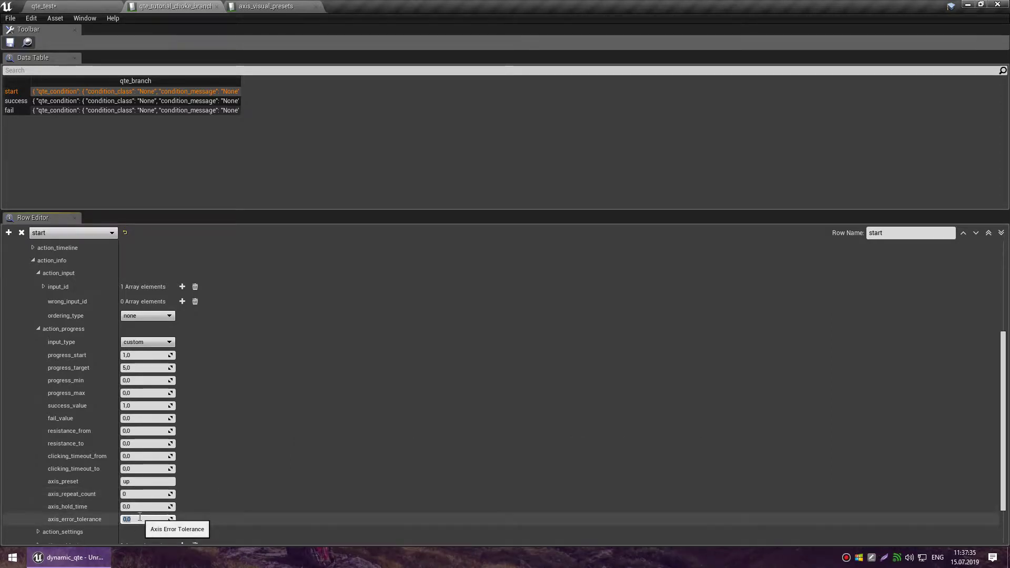
type("0.2")
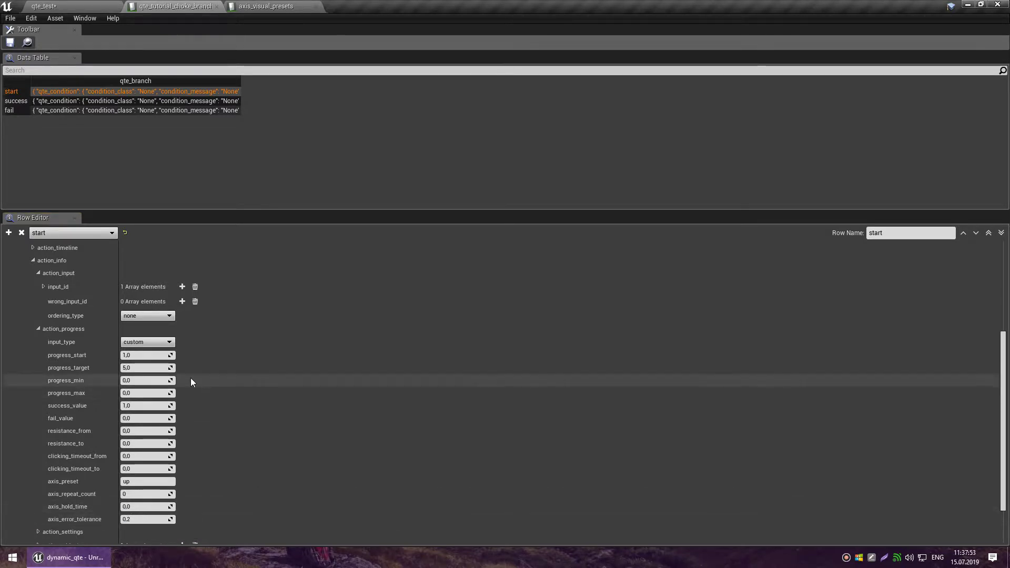
Change the first input id to stick_r.
left_click(43, 286)
left_click(147, 300)
double_click(146, 300)
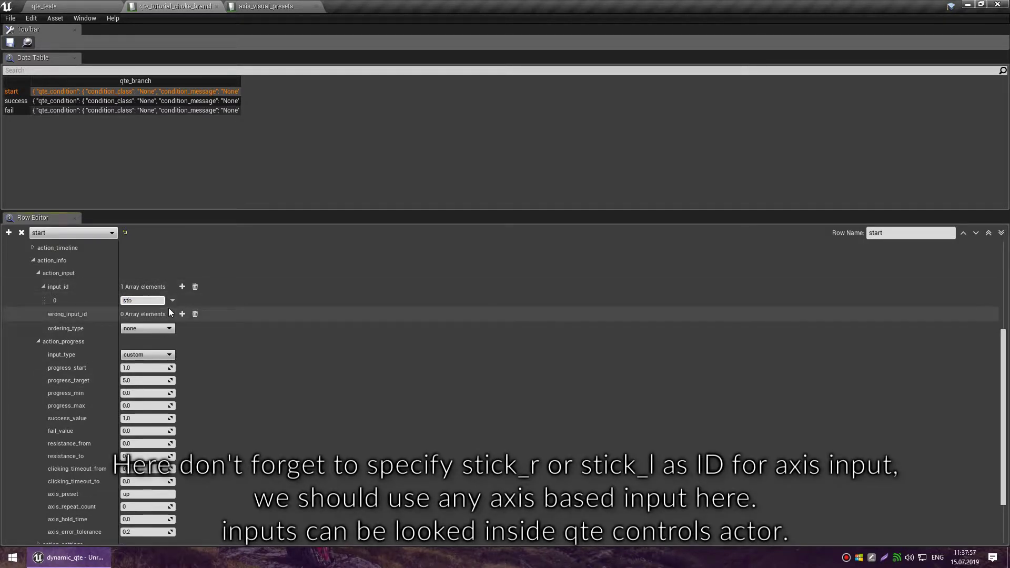
type("ck_r")
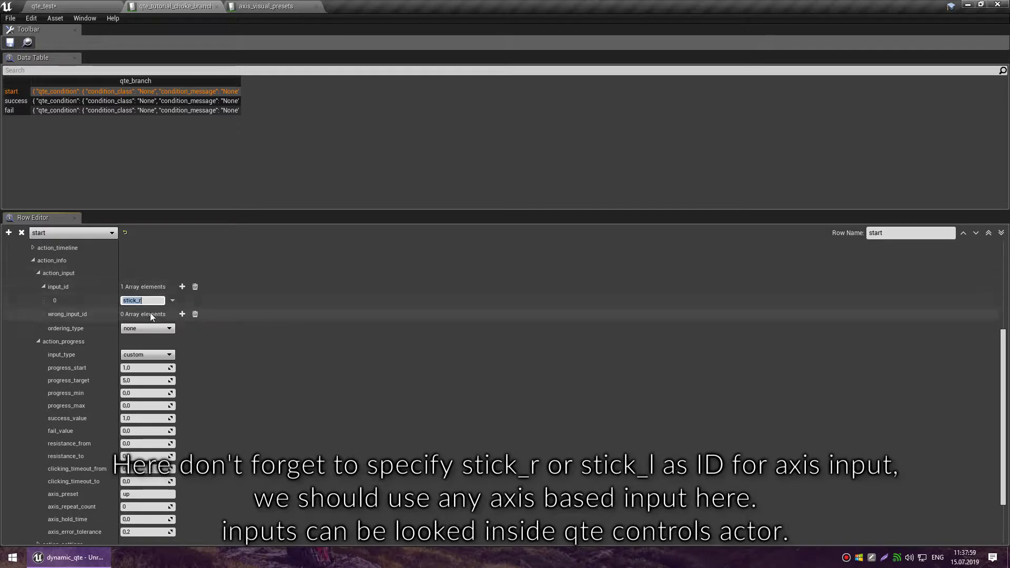
left_click(99, 7)
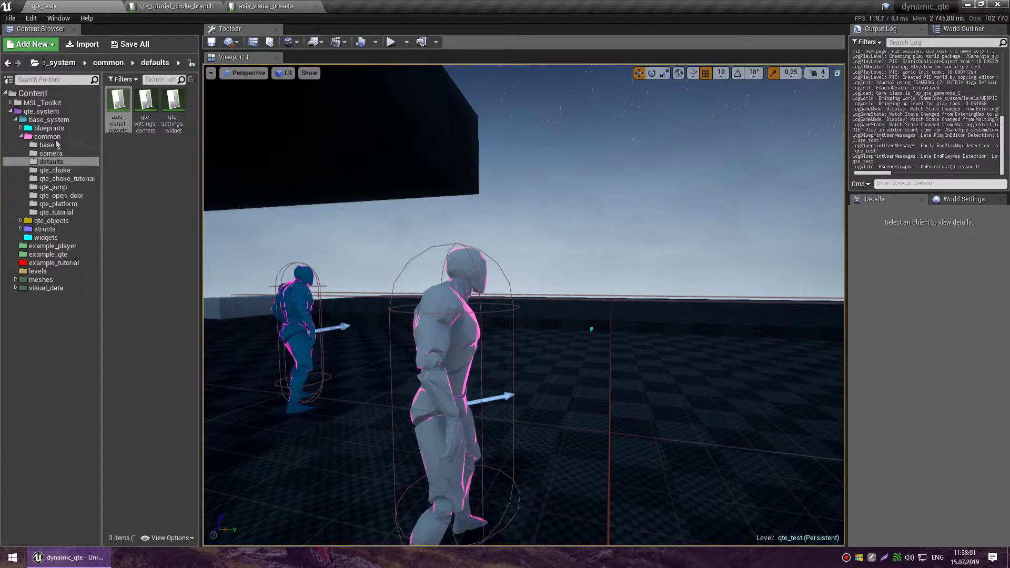
Open the bp_qte_control blueprint from blueprints > base and inspect its q_move_x and q_move_y axis nodes.
double_click(49, 128)
left_click(46, 136)
double_click(119, 147)
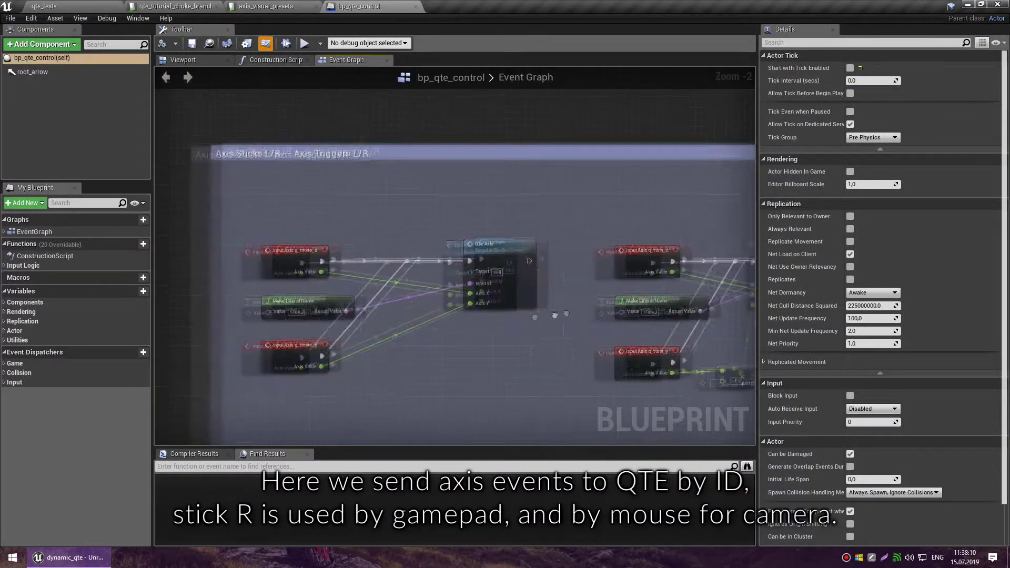
left_click(301, 267)
left_click(284, 355)
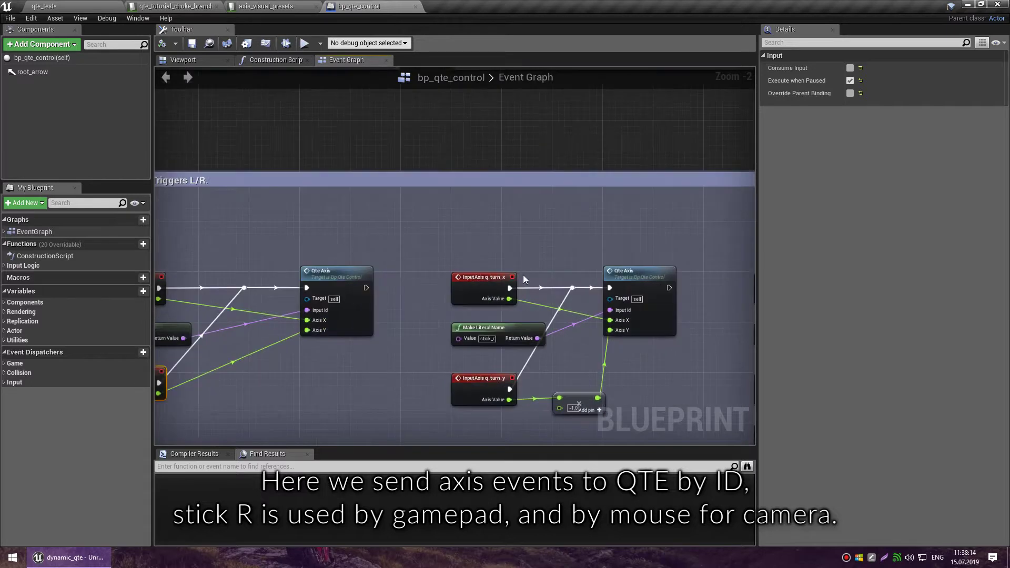
left_click(194, 6)
Set action_status to start_action and play-test the level.
scroll(137, 328, "up", 3)
left_click(137, 328)
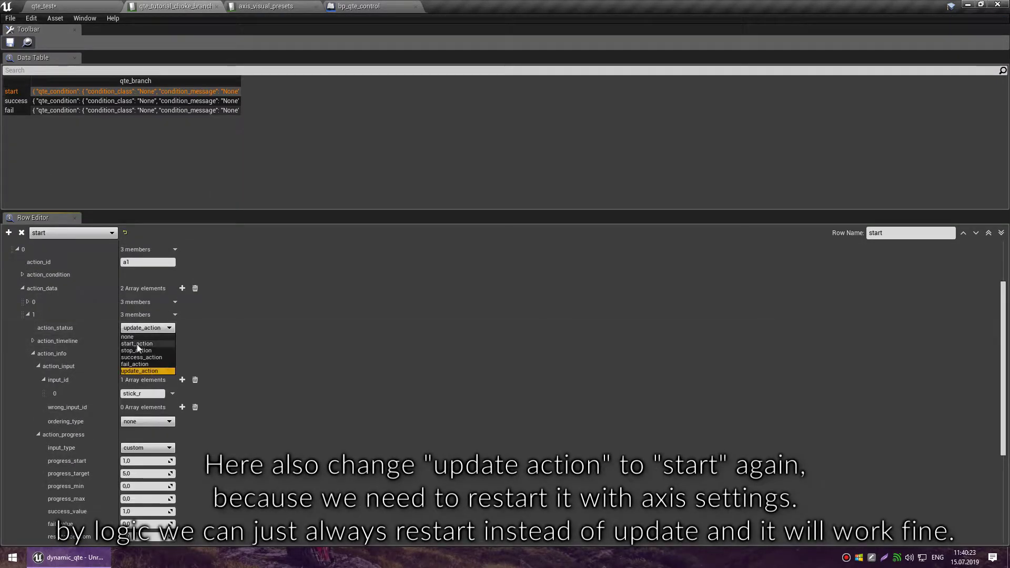
left_click(136, 343)
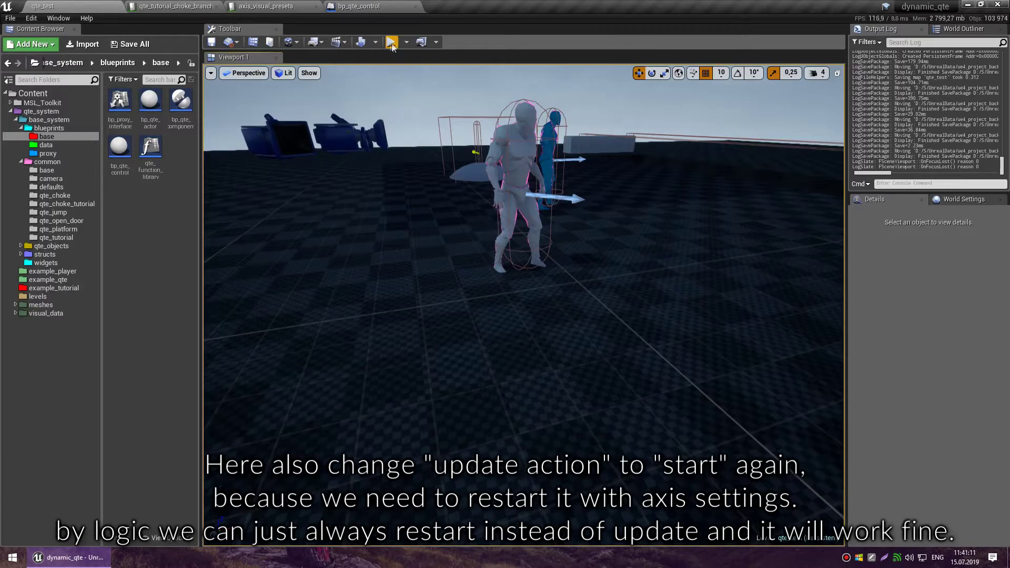
left_click(391, 42)
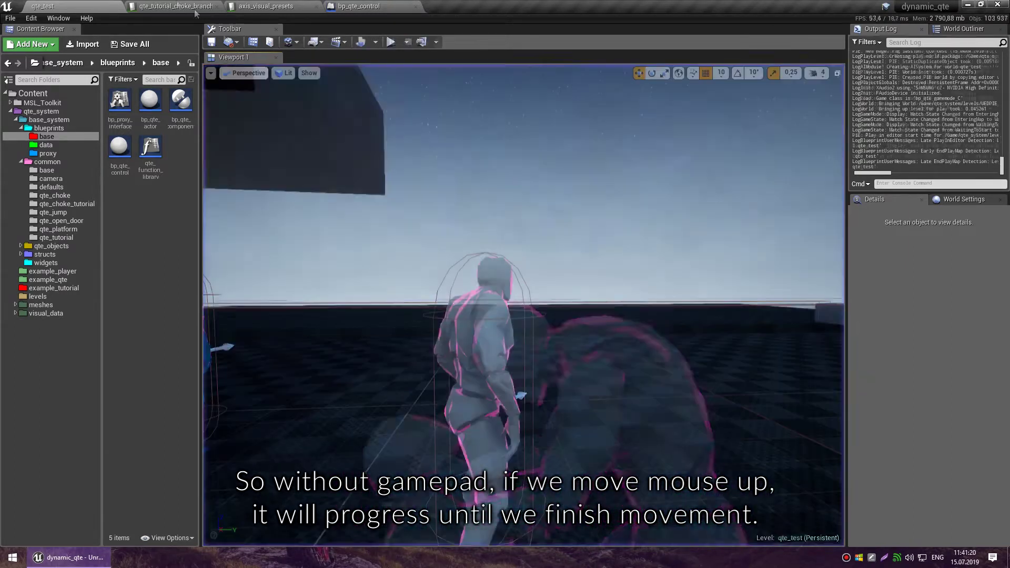
Change the axis_preset to 360 and play-test the choke QTE again.
left_click(145, 5)
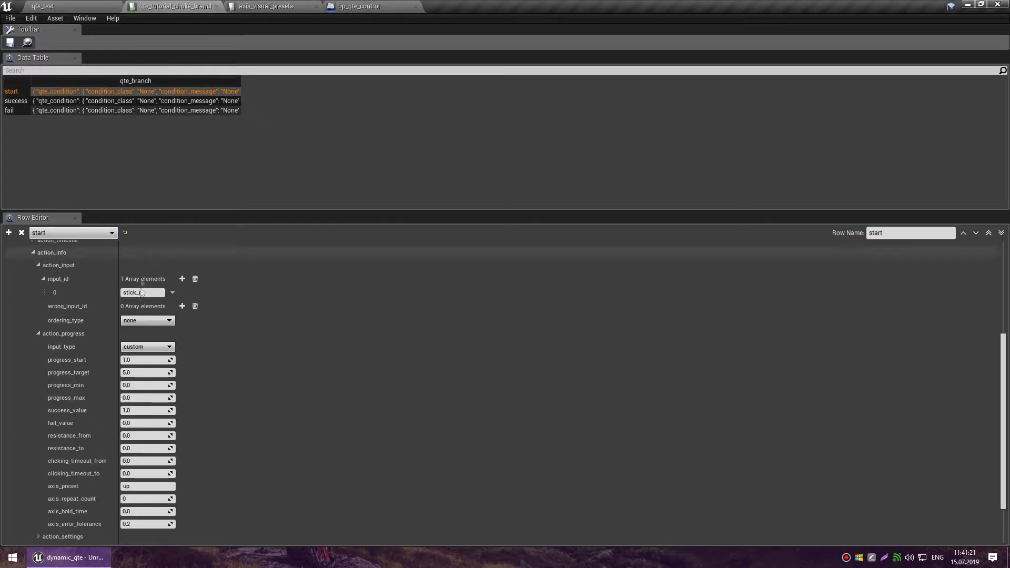
scroll(161, 425, "down", 2)
left_click(161, 425)
type("360_r")
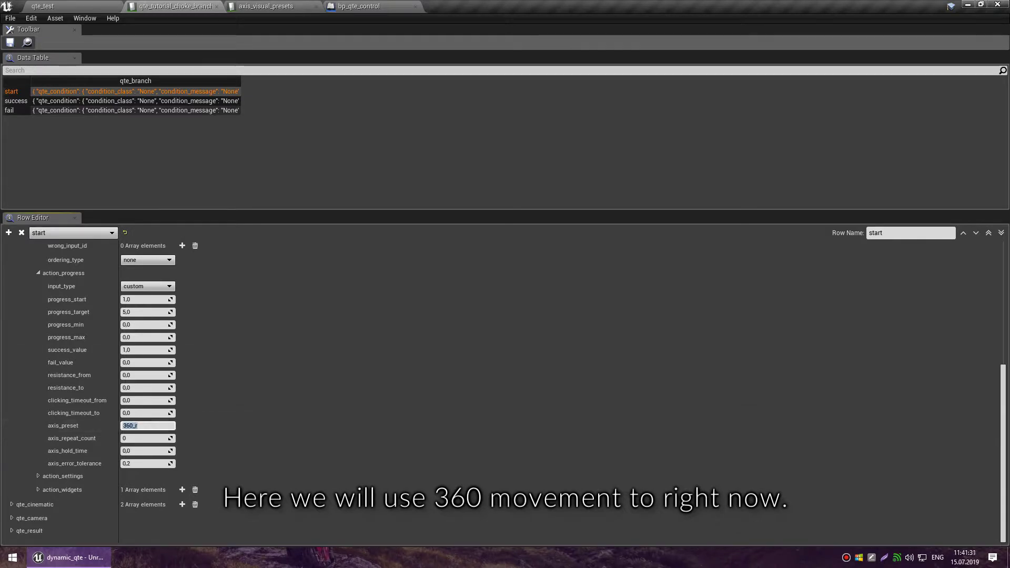
left_click(63, 6)
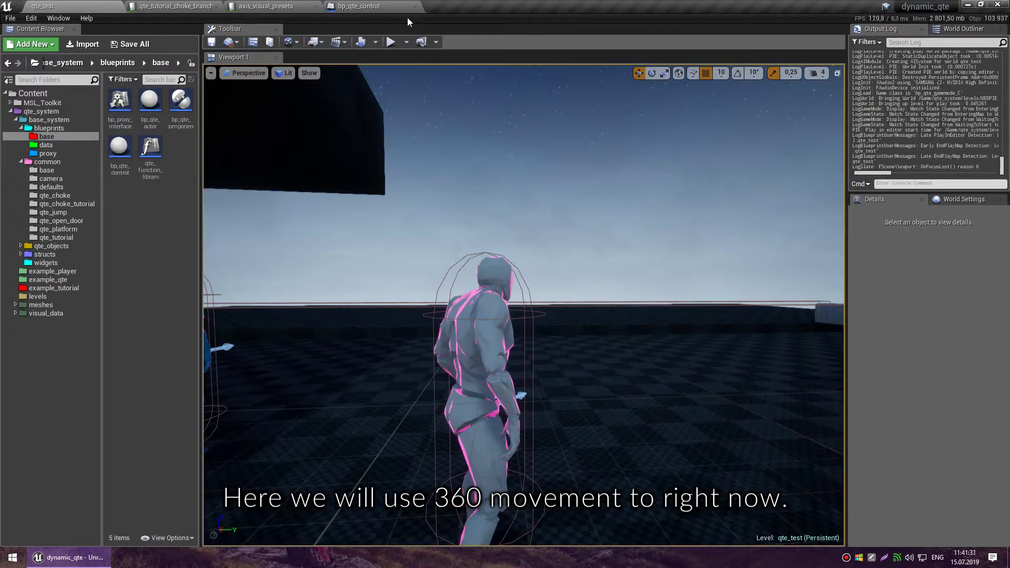
left_click(392, 42)
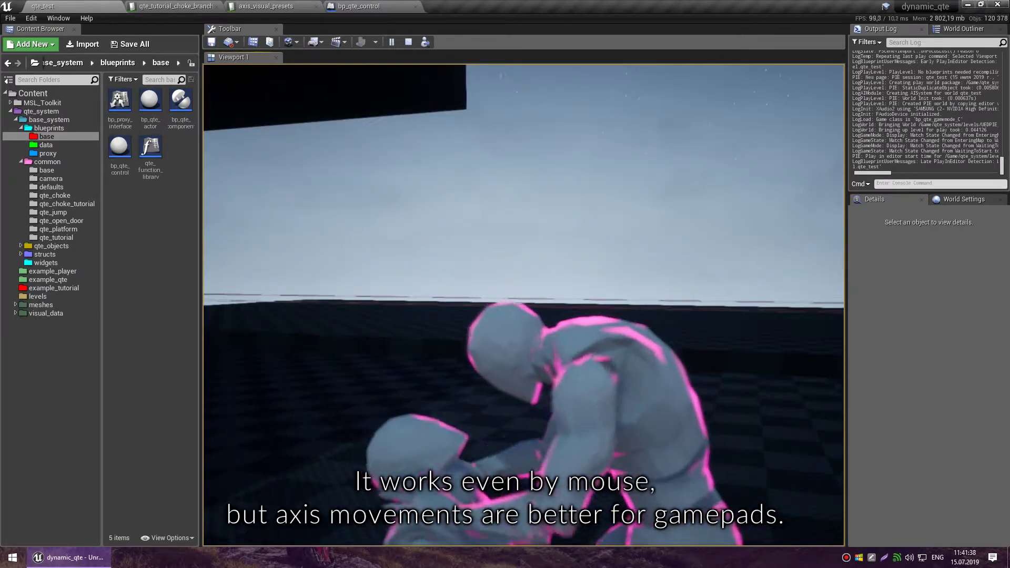
Stop play and reset the start action to click_direct input, axis_preset None, error tolerance 0.
key("Escape")
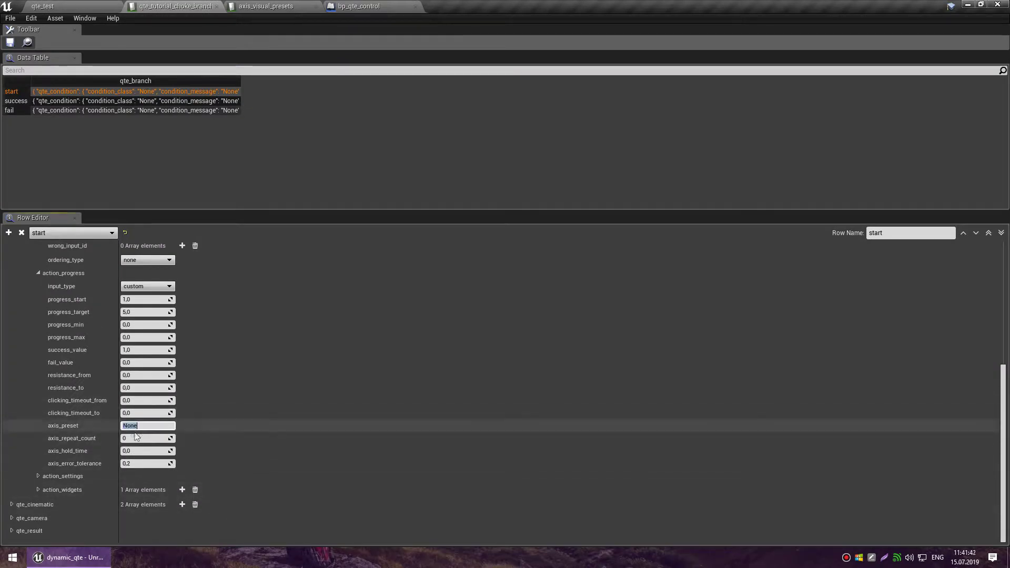
left_click(163, 287)
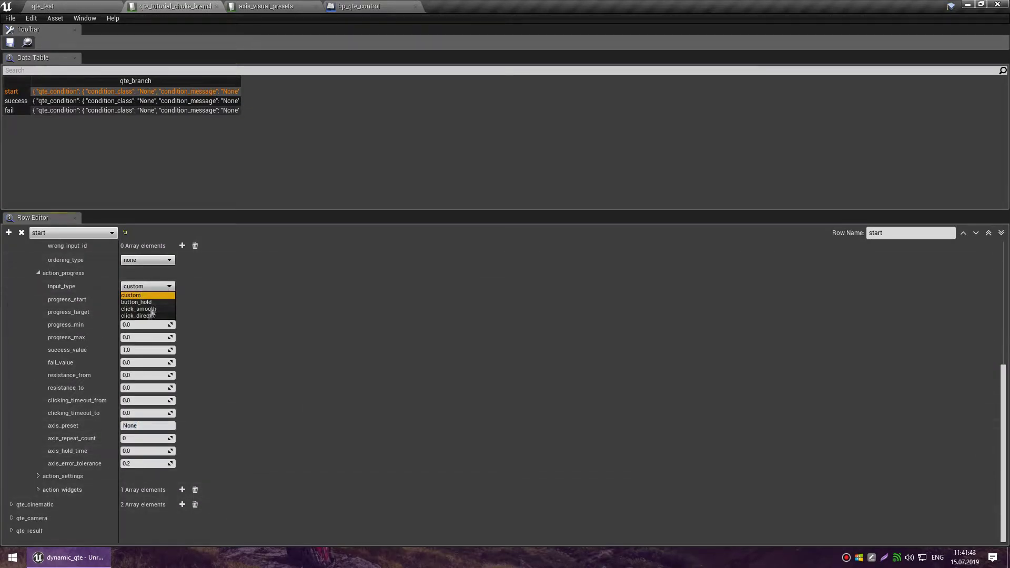
left_click(147, 295)
left_click(148, 463)
type("0")
key("Return")
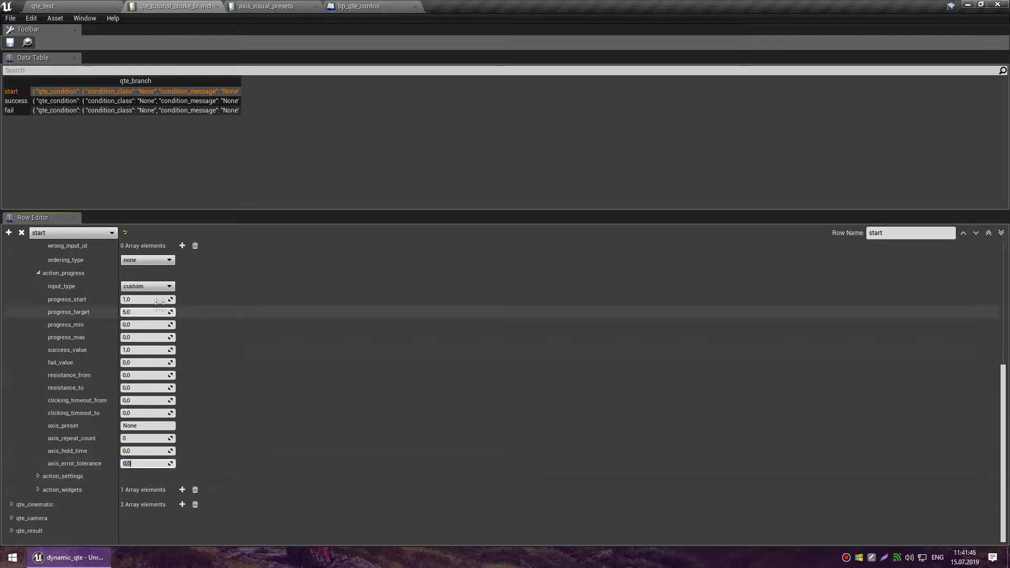
left_click(147, 286)
left_click(140, 323)
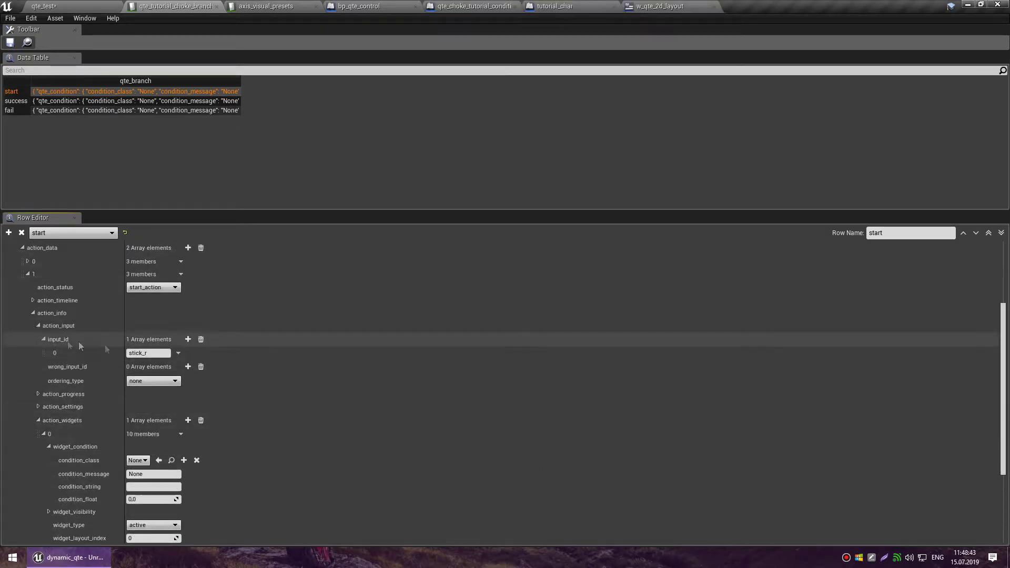
left_click(152, 352)
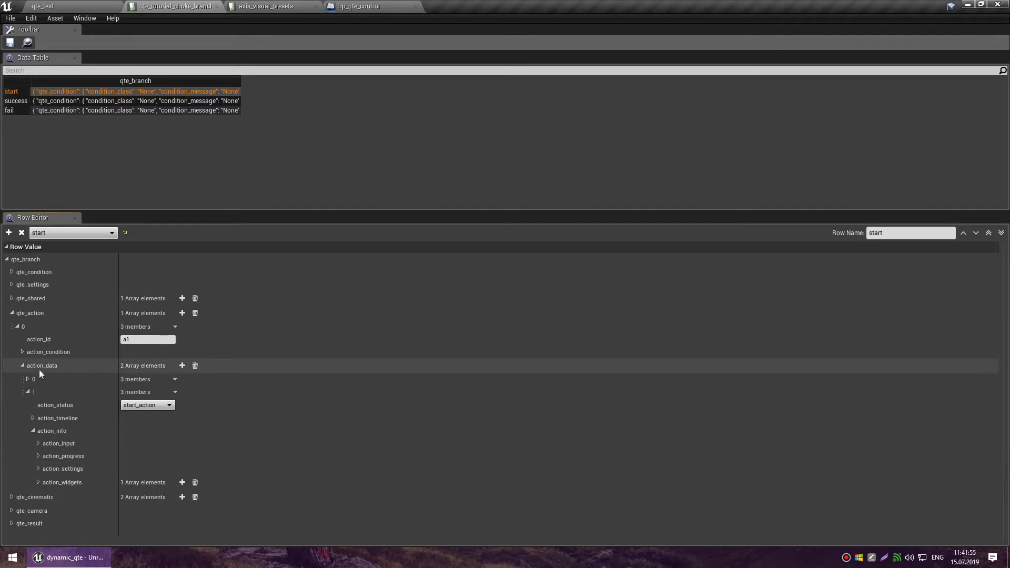
left_click(37, 482)
In action widget 0's widget_condition, choose qte_choke_tutorial_condition as the condition_class.
left_click(44, 496)
scroll(56, 419, "down", 4)
left_click(49, 391)
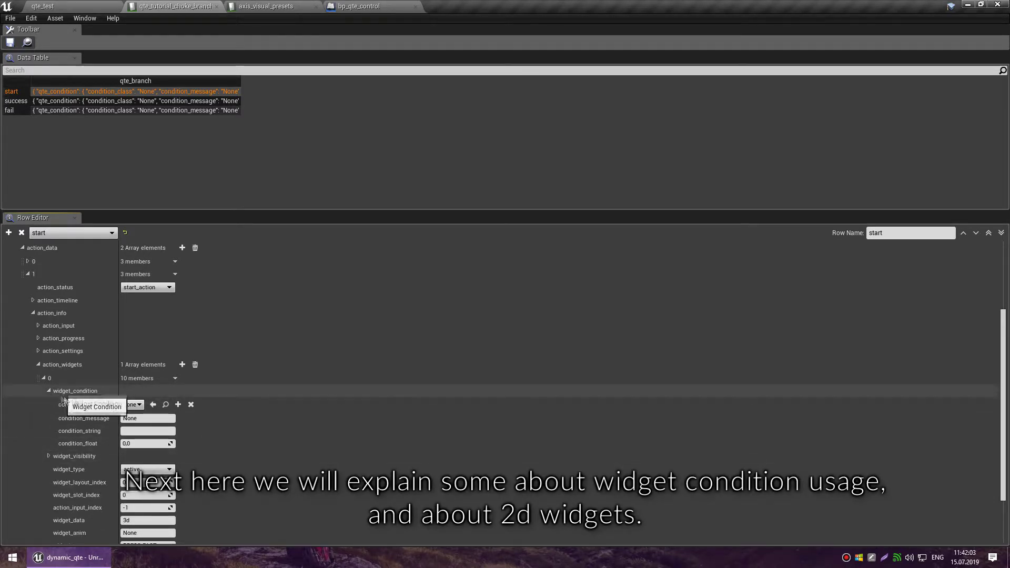
left_click(133, 405)
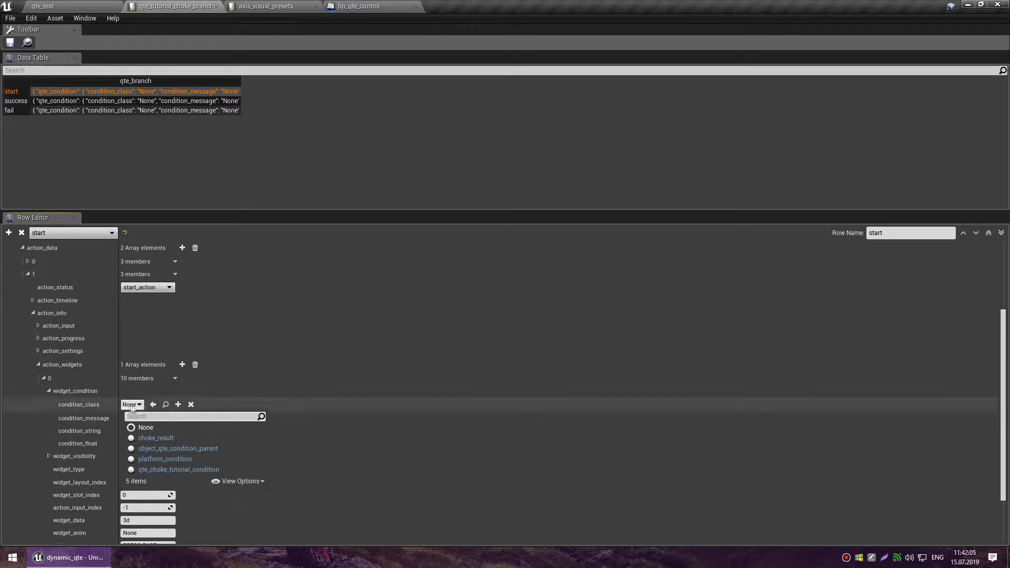
left_click(170, 471)
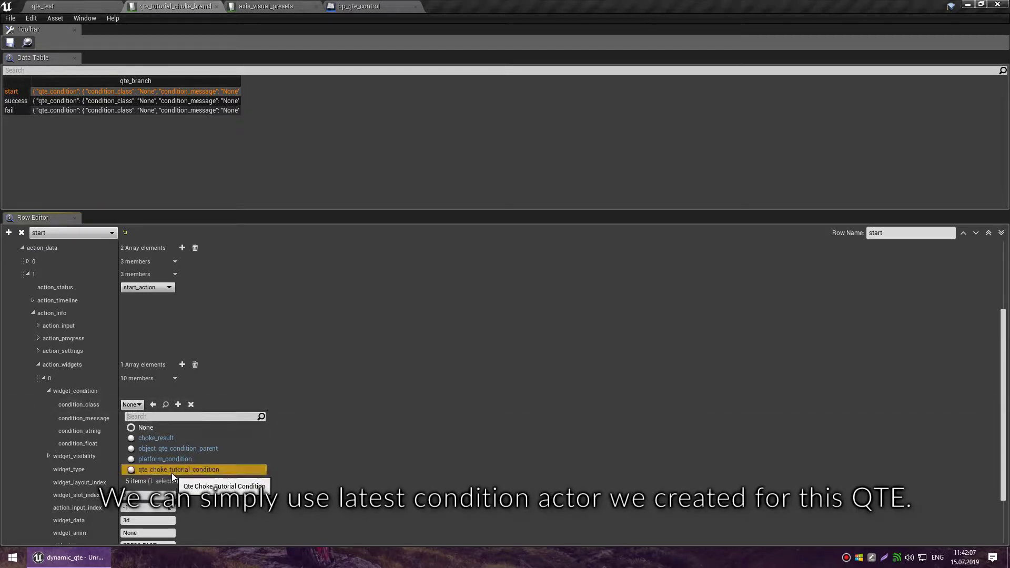
Open the Widget Info Condition function in the qte_choke_tutorial_condition blueprint.
left_click(227, 405)
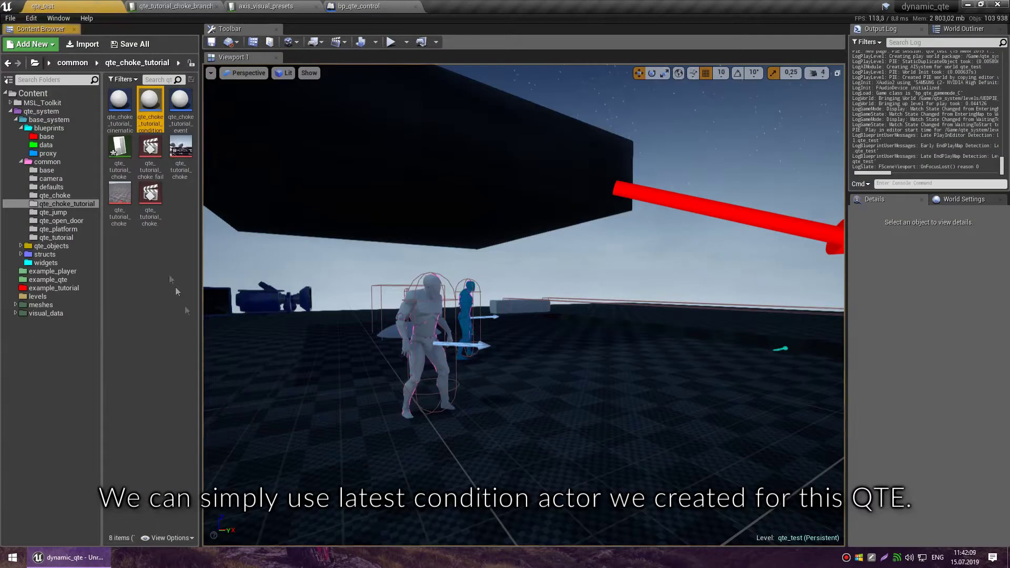
double_click(149, 132)
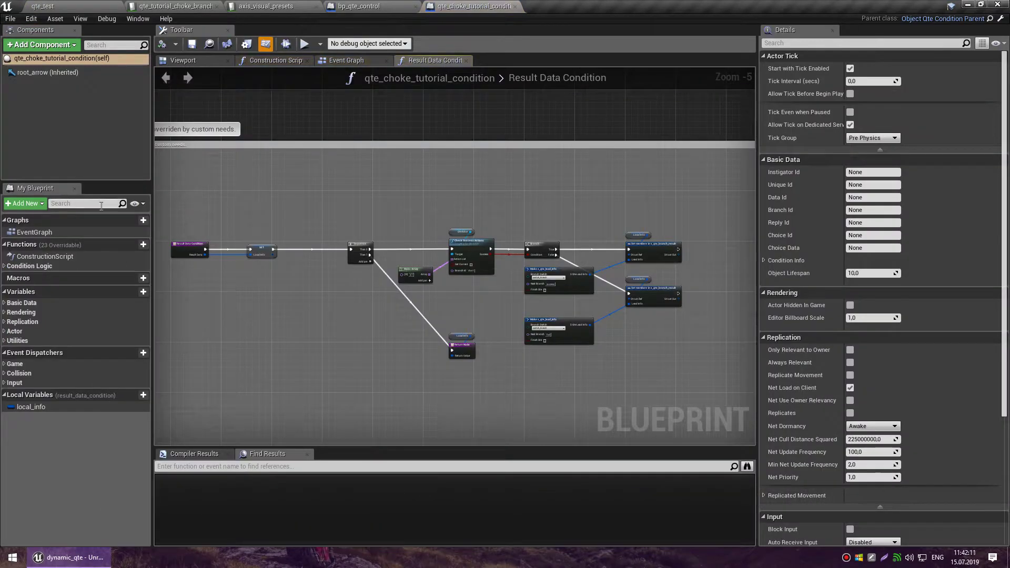
left_click(6, 267)
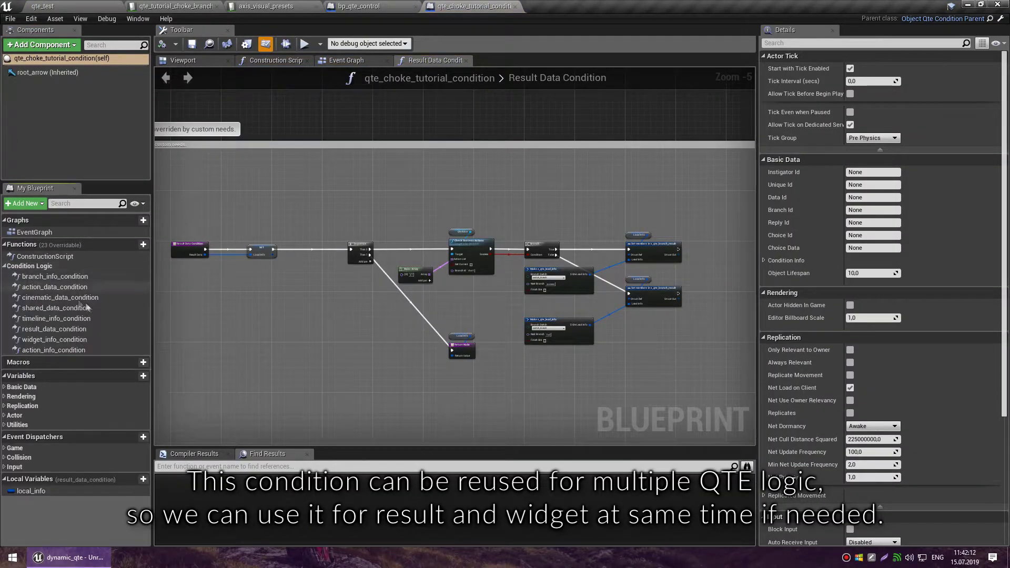
double_click(93, 337)
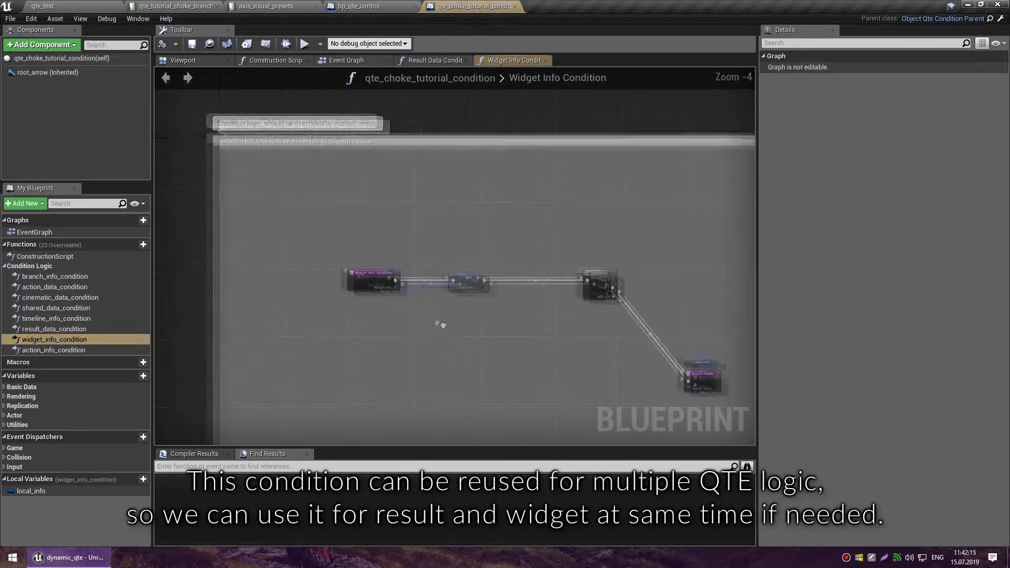
Duplicate the Local Info getter and drag from it to add a Set members node for s_qte_widget_action.
left_click(463, 368)
scroll(494, 236, "up", 1)
key("ctrl+c")
key("ctrl+v")
left_click_drag(532, 234, 509, 260)
left_click(579, 342)
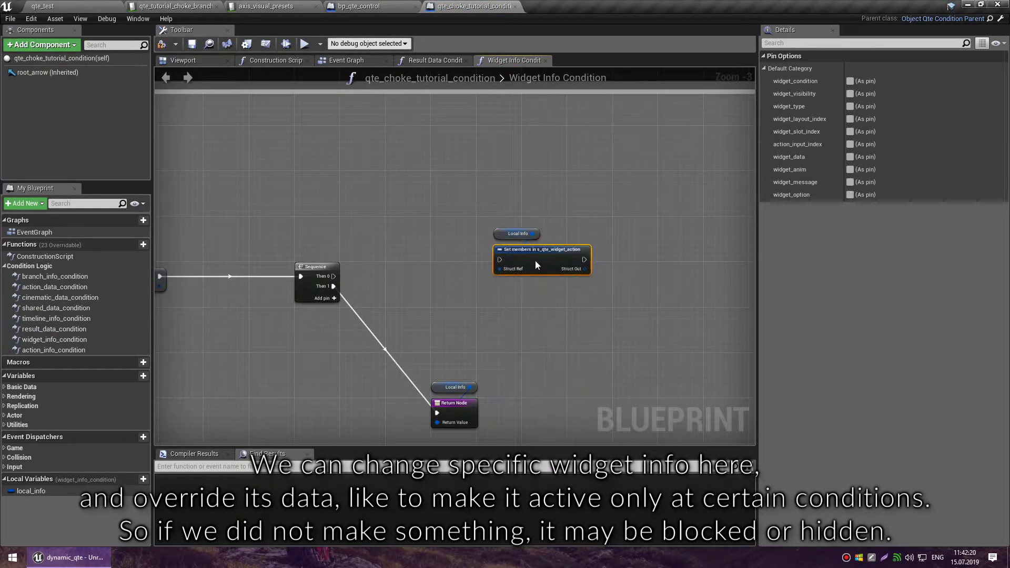
Leave only the Widget Type pin exposed on Set members, unticking visibility, layout index, action input, message and option.
left_click(850, 106)
left_click(547, 284)
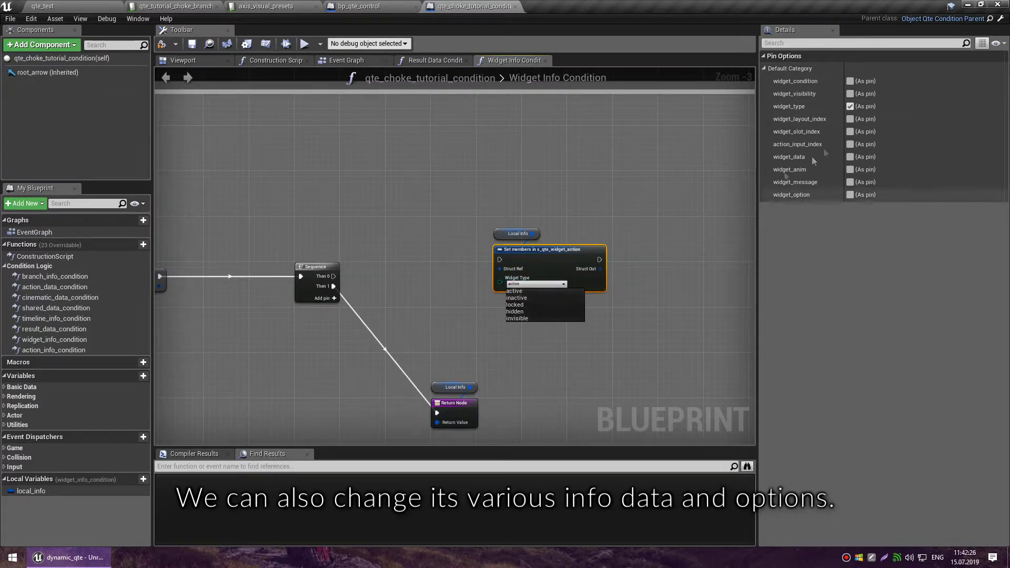
left_click(850, 93)
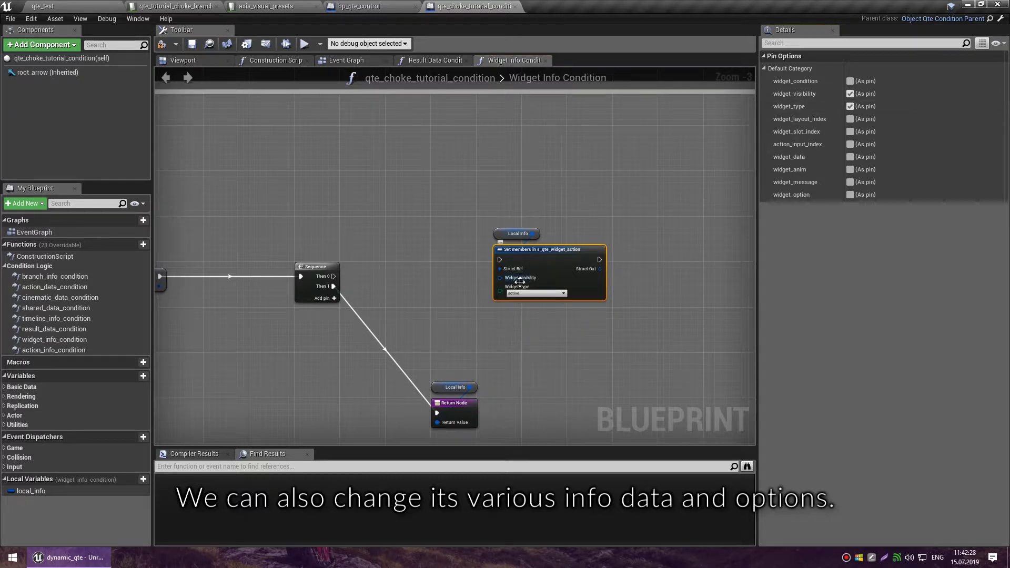
left_click(849, 94)
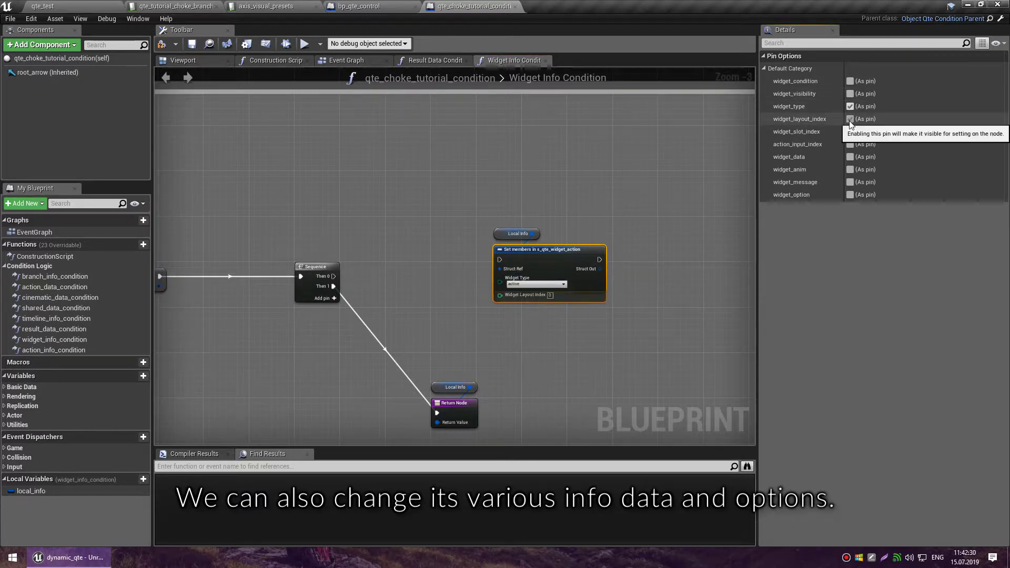
left_click(850, 119)
left_click(850, 131)
left_click(850, 131)
left_click(849, 144)
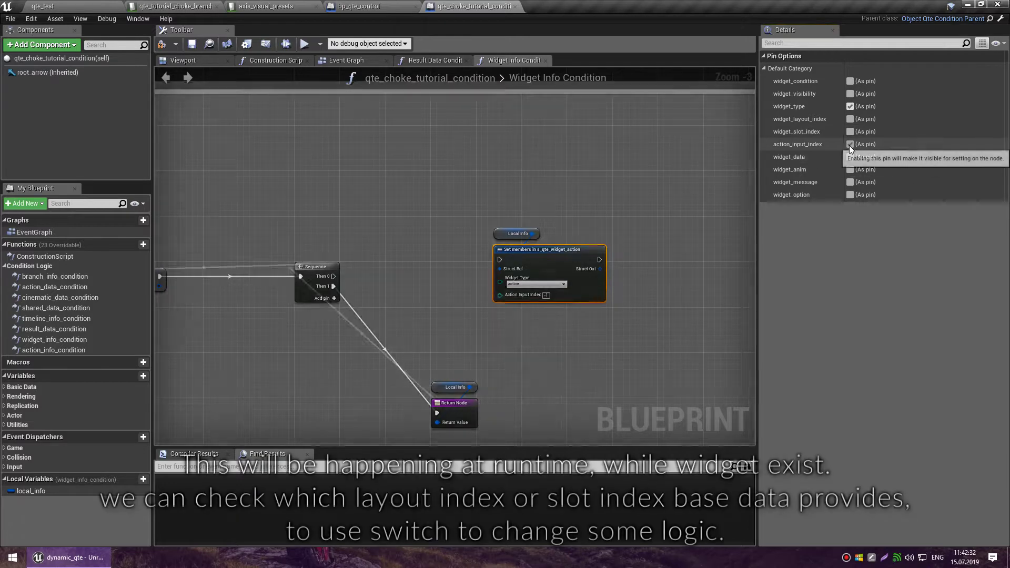
left_click(849, 145)
left_click(849, 183)
left_click(850, 195)
Select the Local Info and Set members nodes, then return to the choke branch data table.
left_click_drag(622, 323, 494, 226)
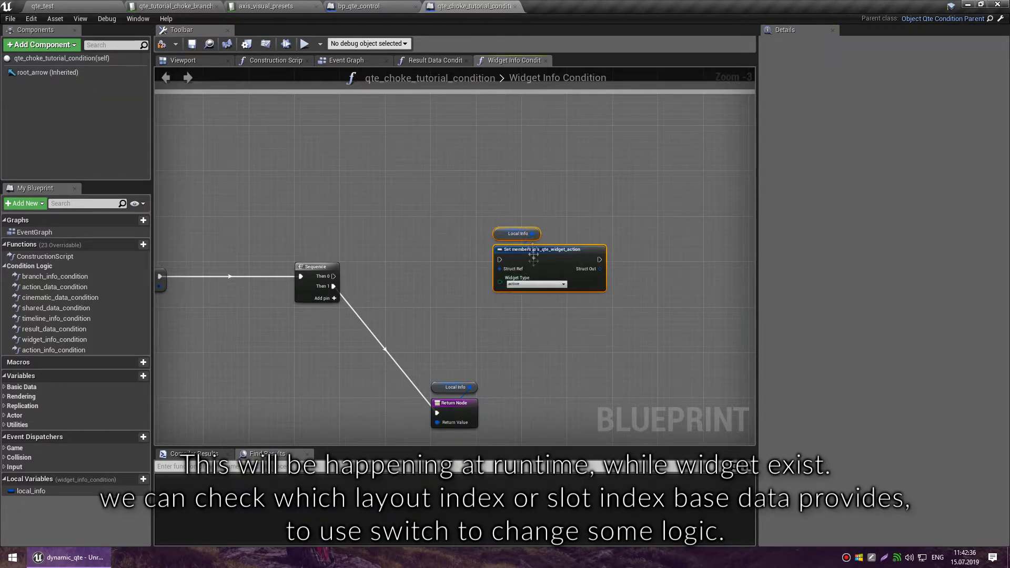
scroll(511, 220, "down", 1)
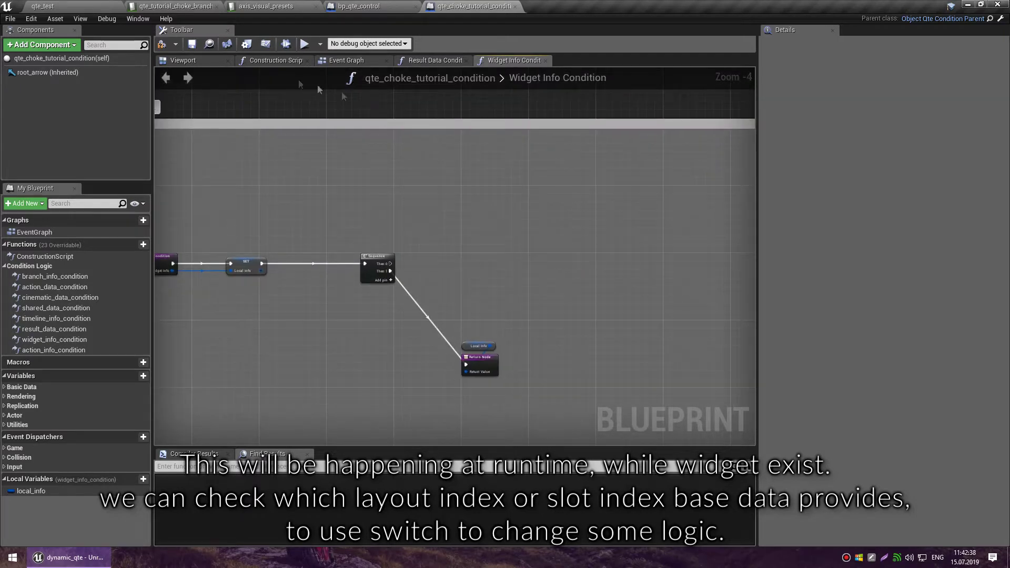
left_click(206, 5)
In the data table, set the condition class to None and collapse the widget and action_condition entries.
left_click(179, 405)
left_click(176, 424)
left_click(49, 390)
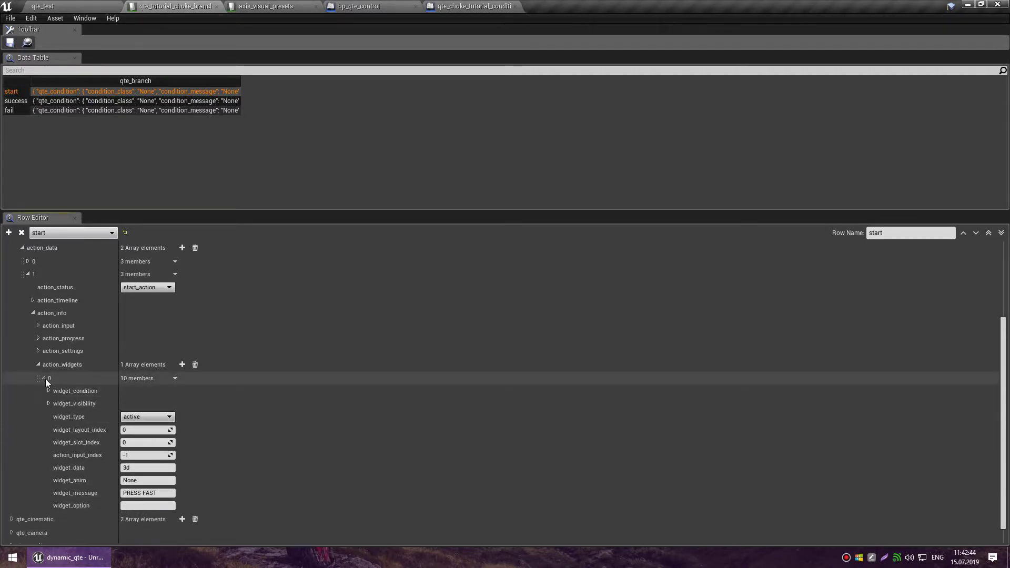
left_click(43, 377)
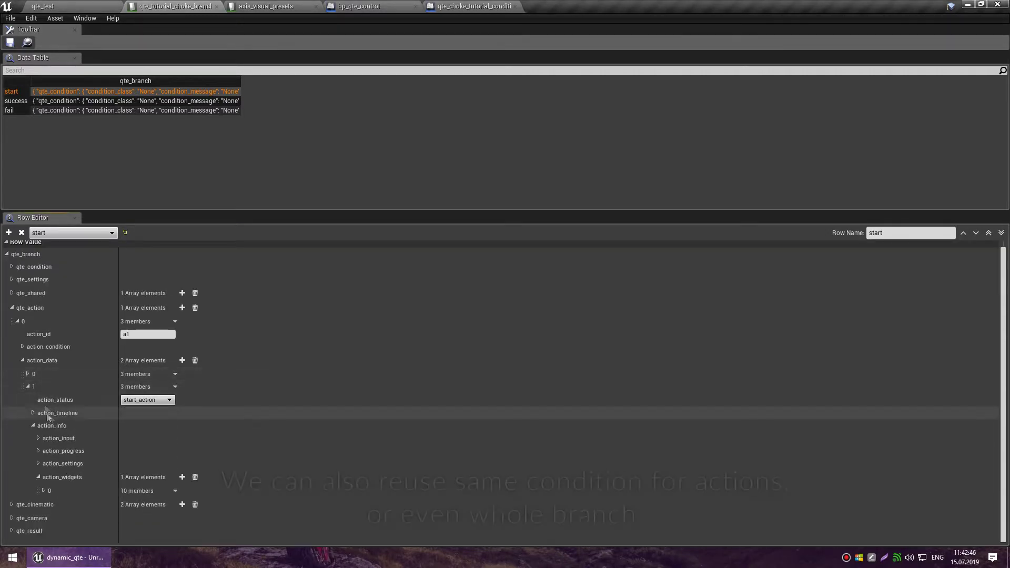
left_click(24, 347)
left_click(23, 347)
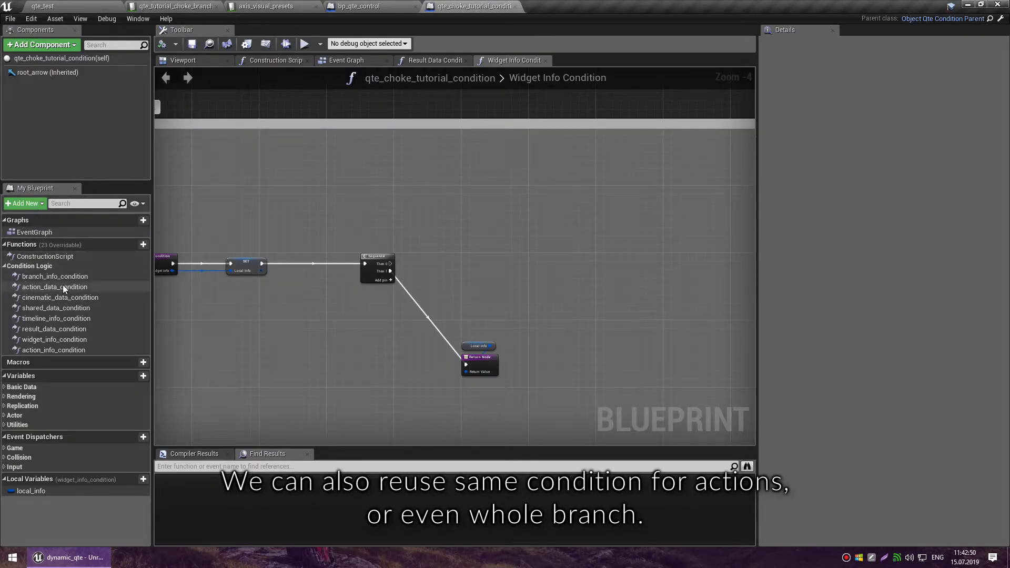
Open the Action Data Condition and Action Info Condition graphs, inspect Local Info defaults, then return to the data table.
double_click(62, 285)
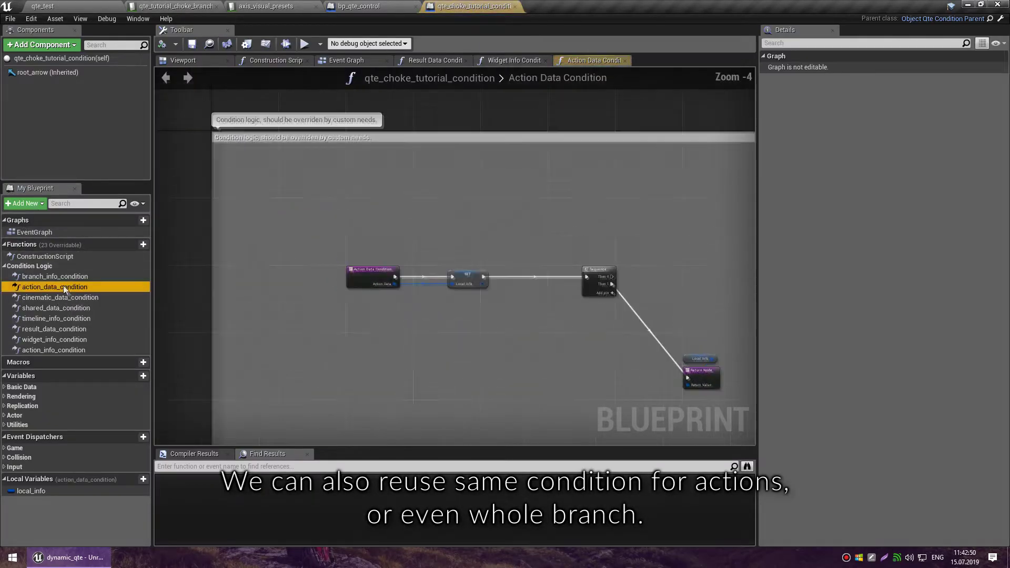
double_click(106, 350)
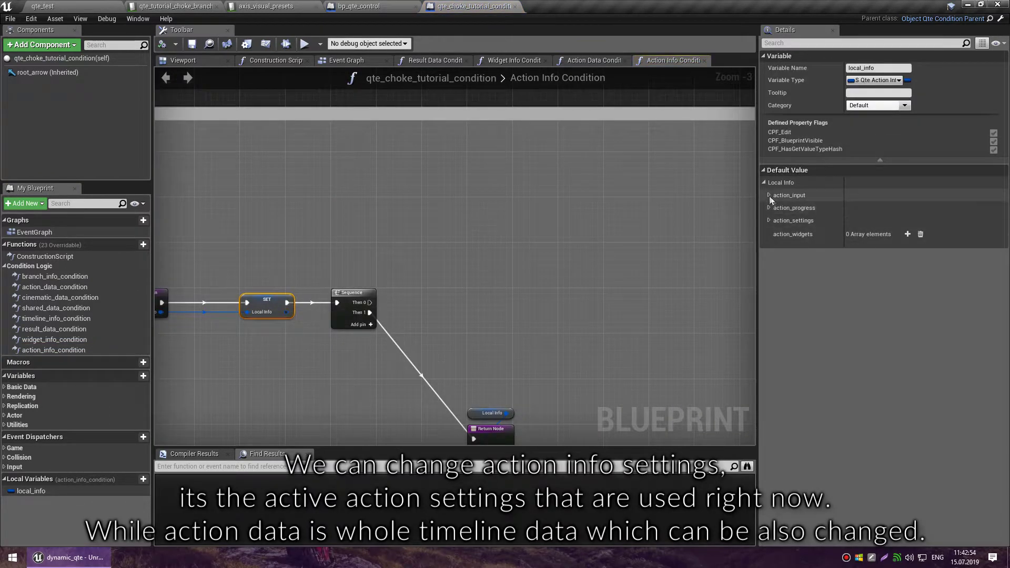
left_click(769, 221)
left_click(769, 220)
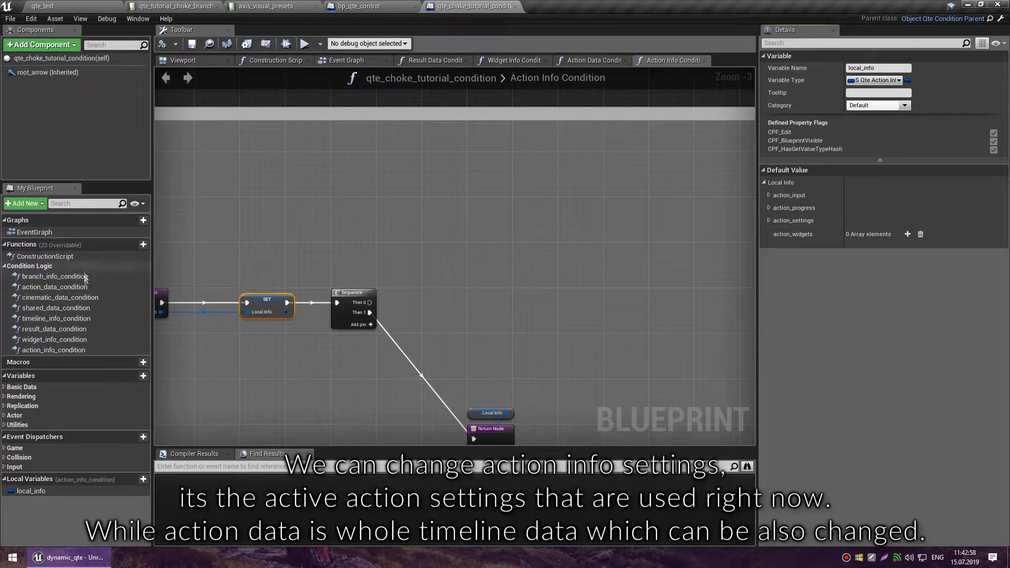
double_click(111, 288)
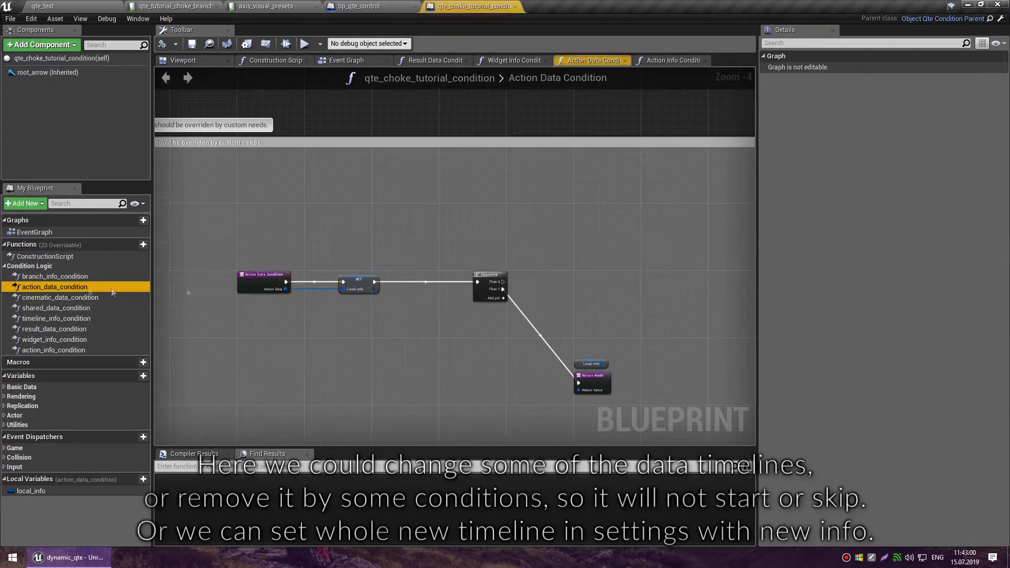
left_click(359, 284)
left_click(763, 183)
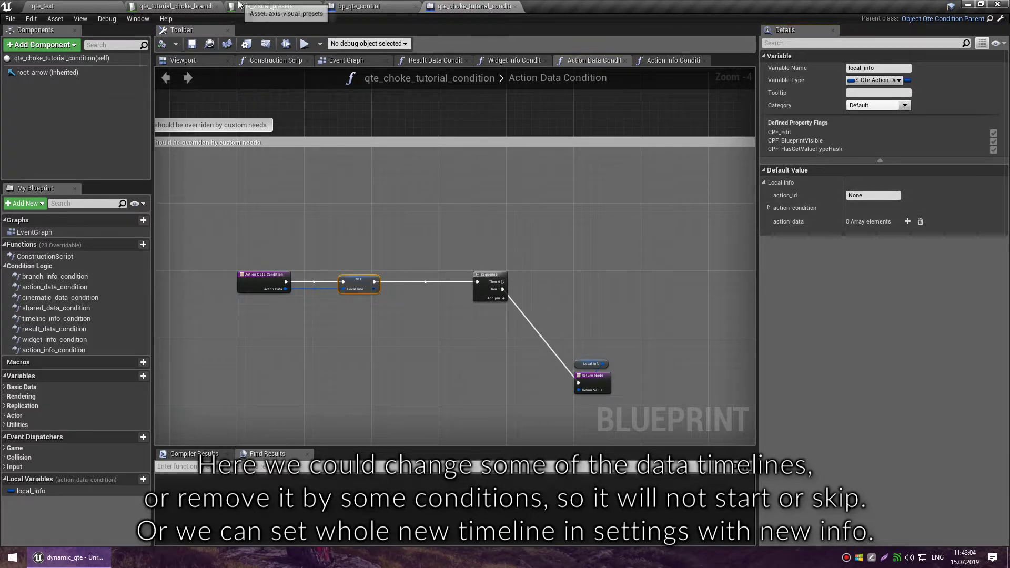
left_click(191, 6)
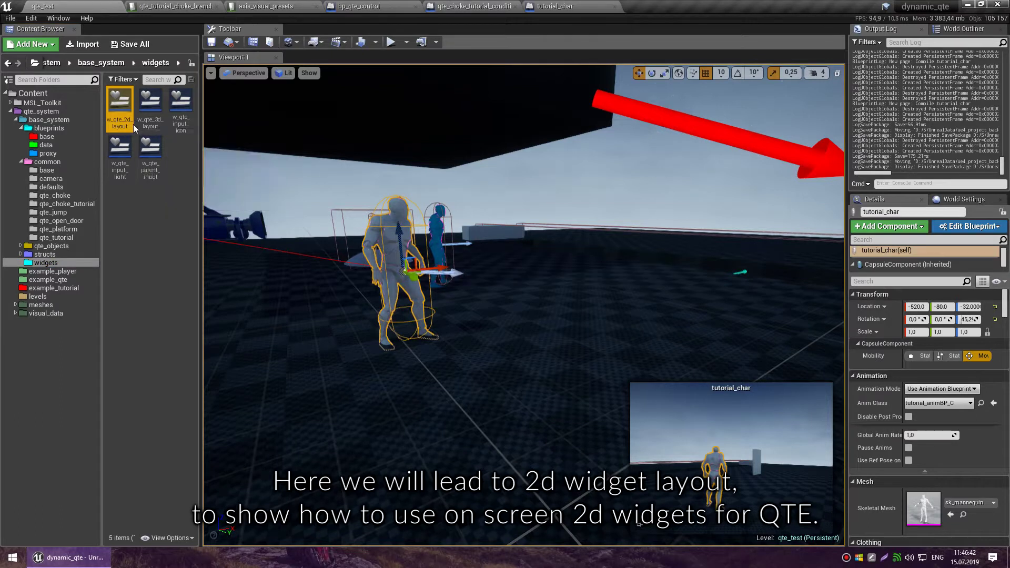
In w_qte_2d_layout, add a second W Qte 3d Layout beside the first, name it w_qte_3d_layoutB, and show the graph.
double_click(126, 121)
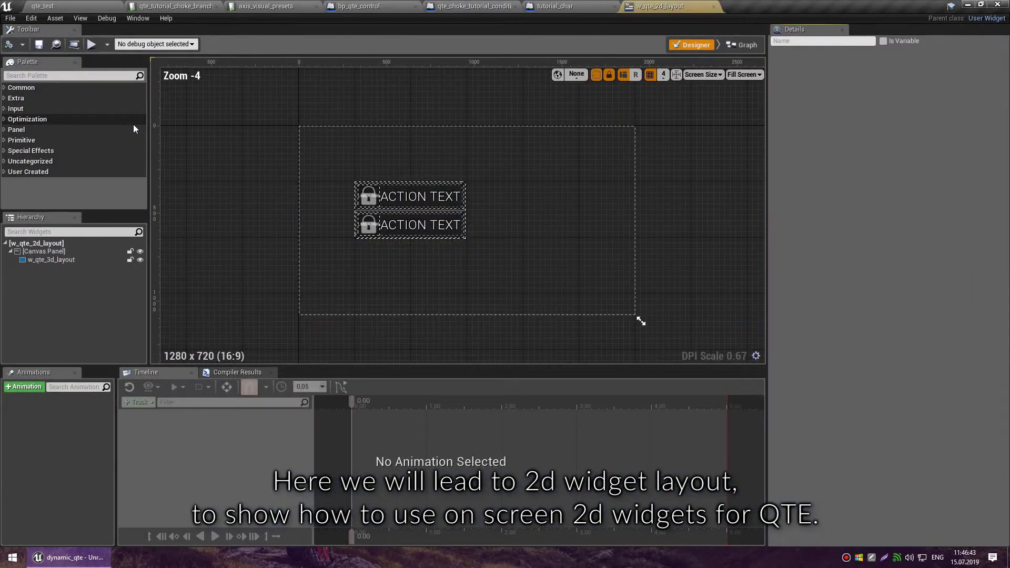
left_click(425, 209)
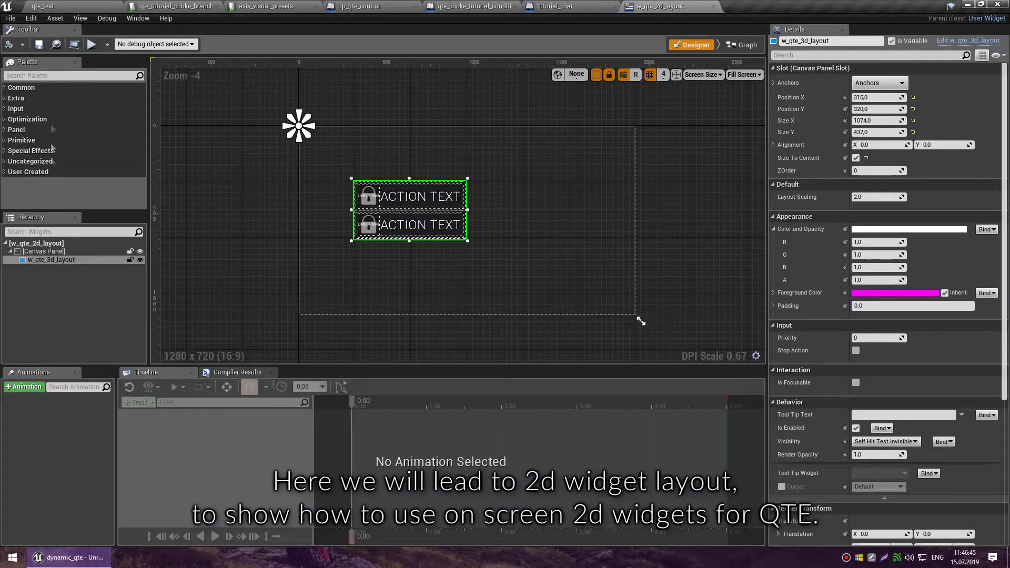
type("3d")
left_click_drag(46, 97, 510, 179)
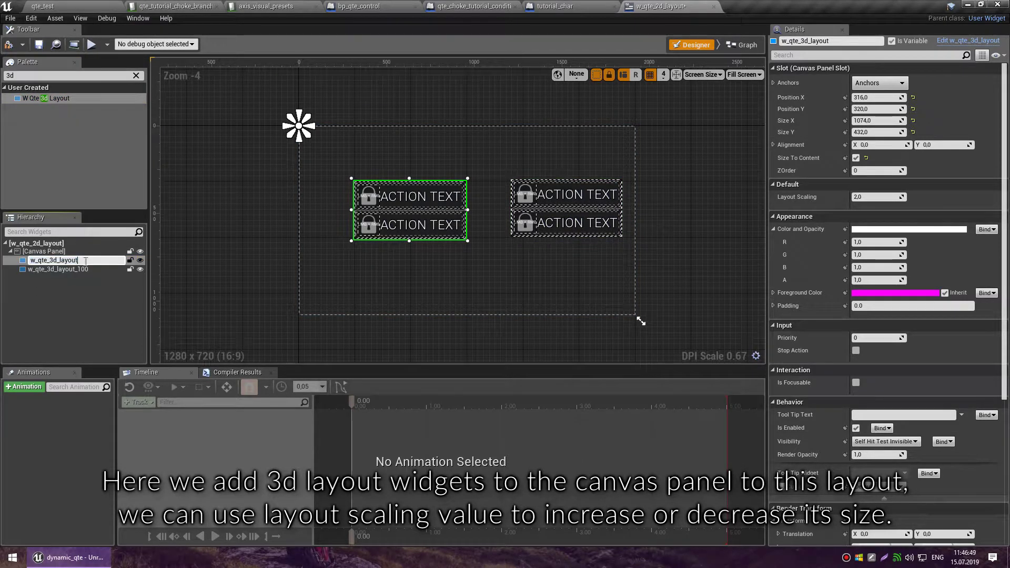
type("B")
key("Return")
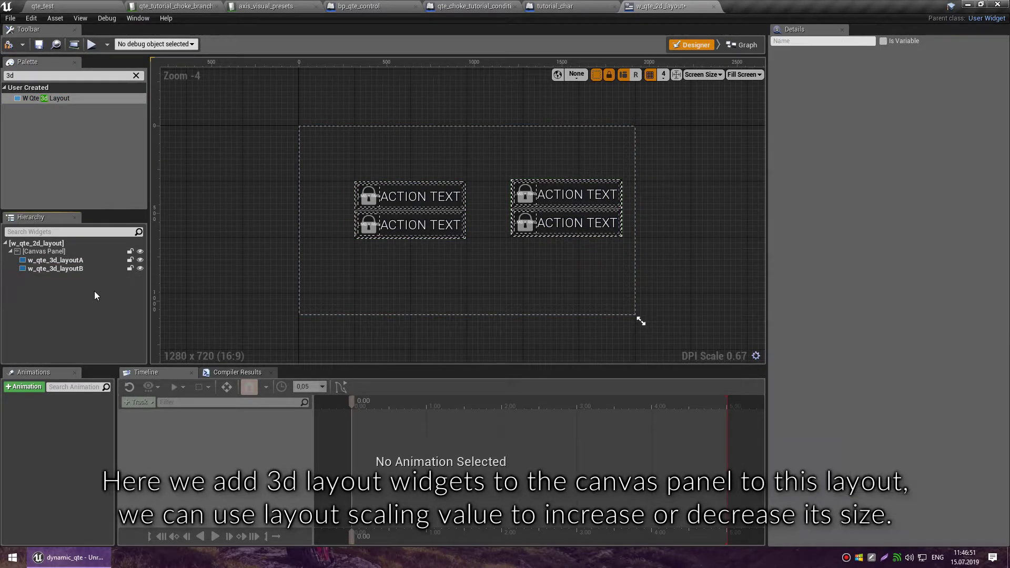
left_click(79, 268)
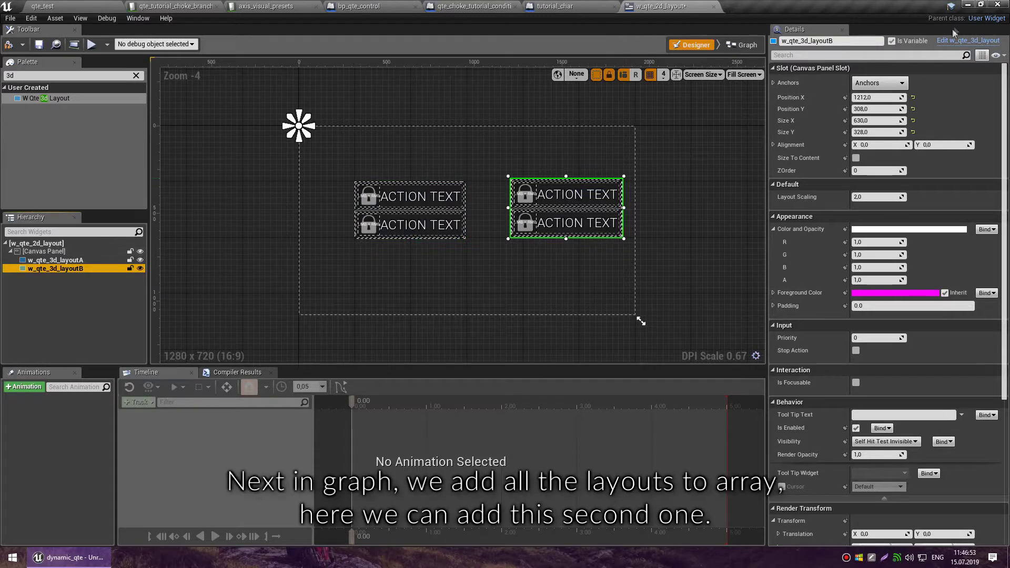
left_click(742, 45)
Add a [1] pin to Make Array, wire the w_qte_3d_layoutB getter into it, and tidy the nodes.
scroll(577, 234, "up", 2)
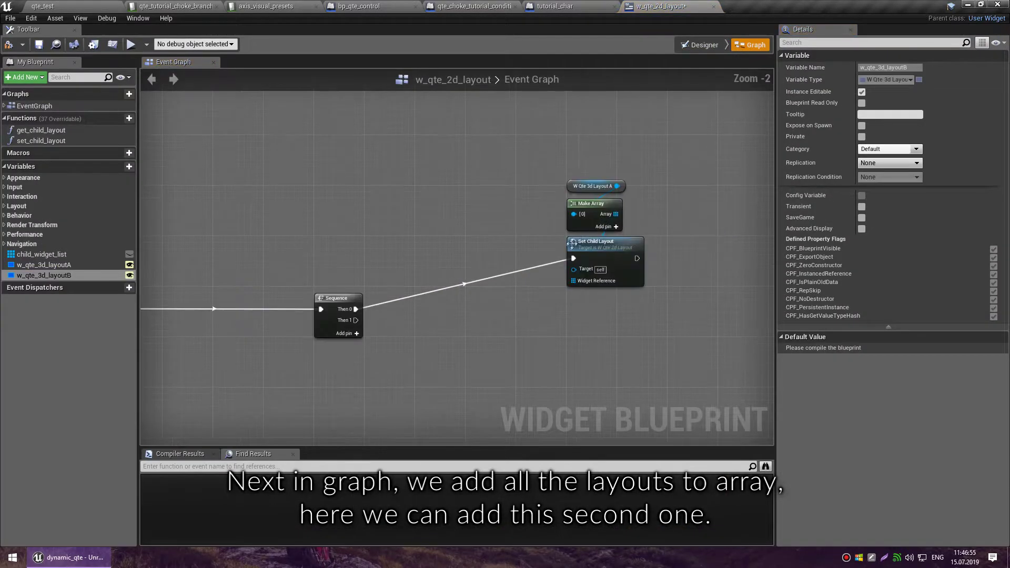
left_click(613, 226)
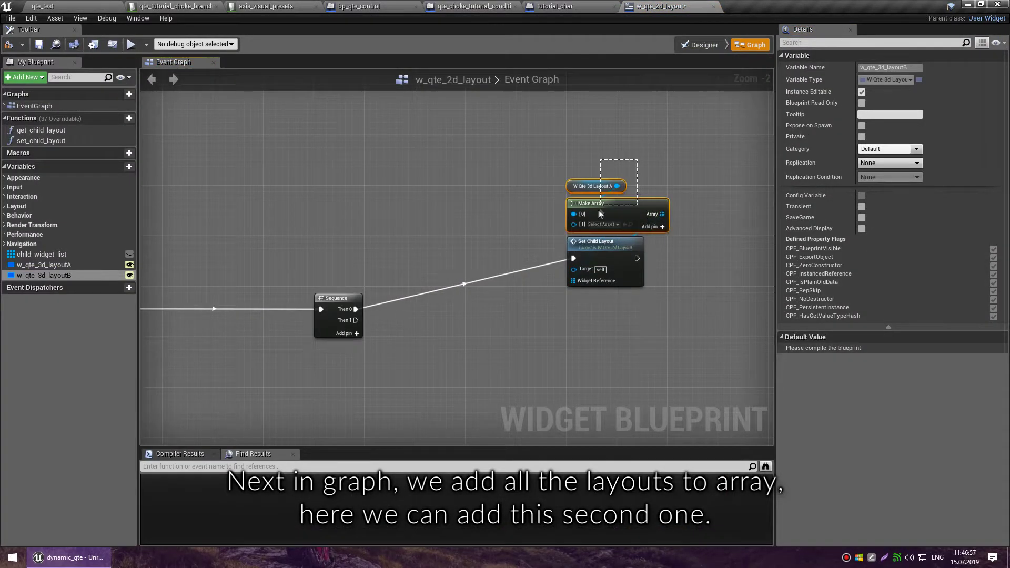
left_click_drag(601, 216, 601, 198)
mouse_move(97, 273)
left_mouse_down()
mouse_move(573, 211)
mouse_move(489, 213)
left_mouse_up()
left_click_drag(575, 176, 487, 194)
left_click(428, 198)
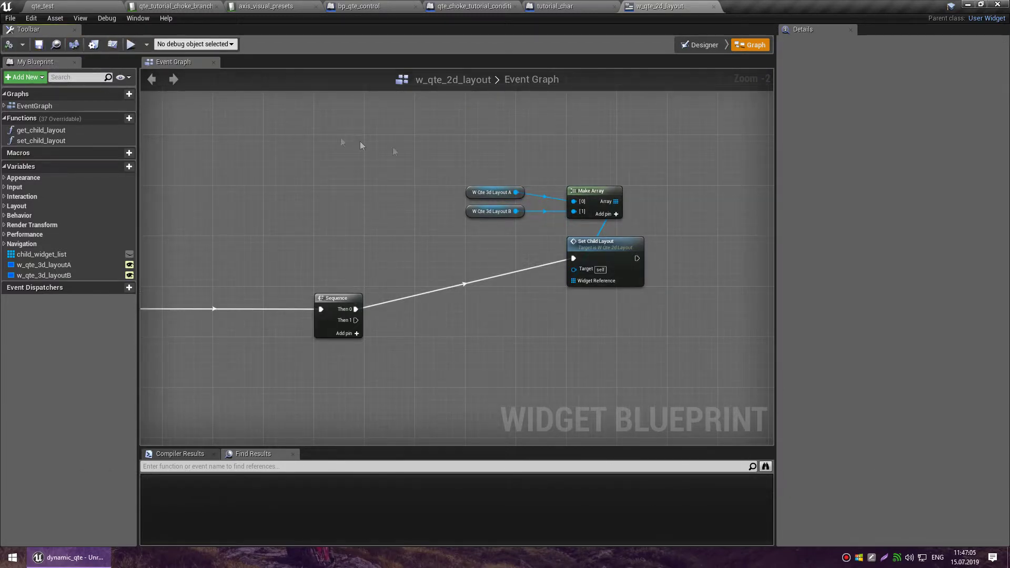
scroll(394, 149, "down", 1)
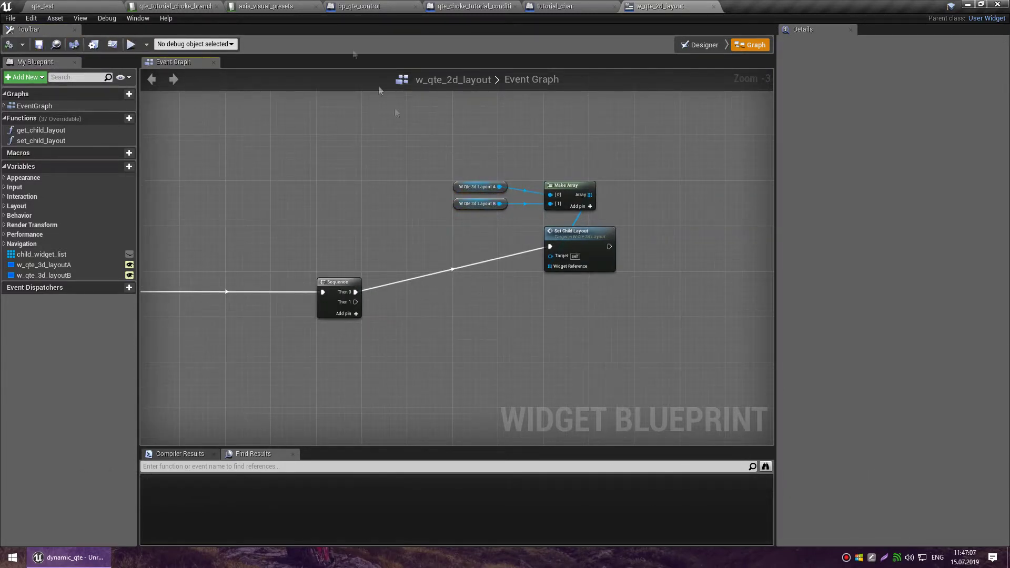
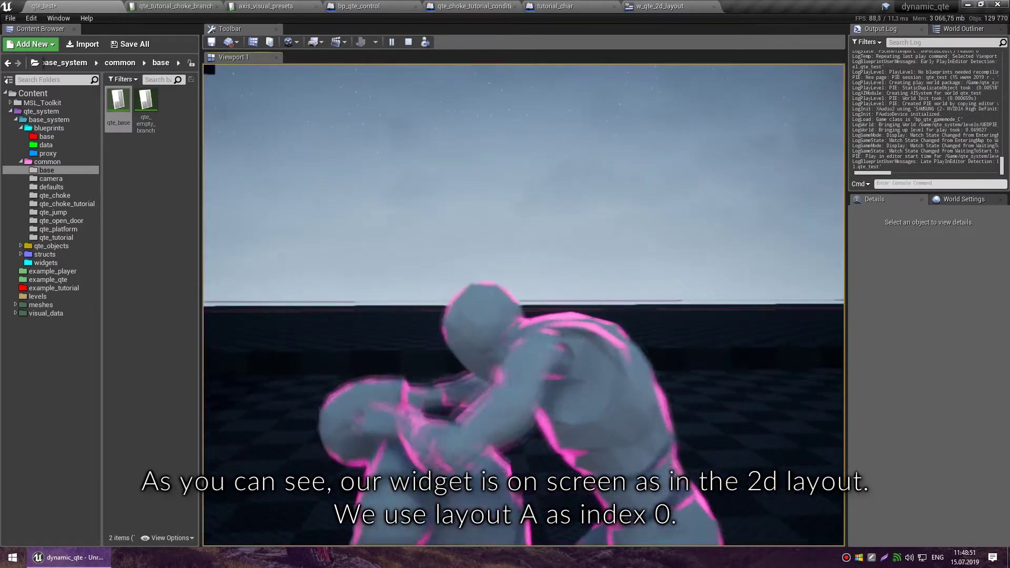
End the play session and inspect layoutA and layoutB in the w_qte_2d_layout Designer.
key("Escape")
left_click(700, 45)
left_click(410, 205)
left_click_drag(557, 205, 550, 201)
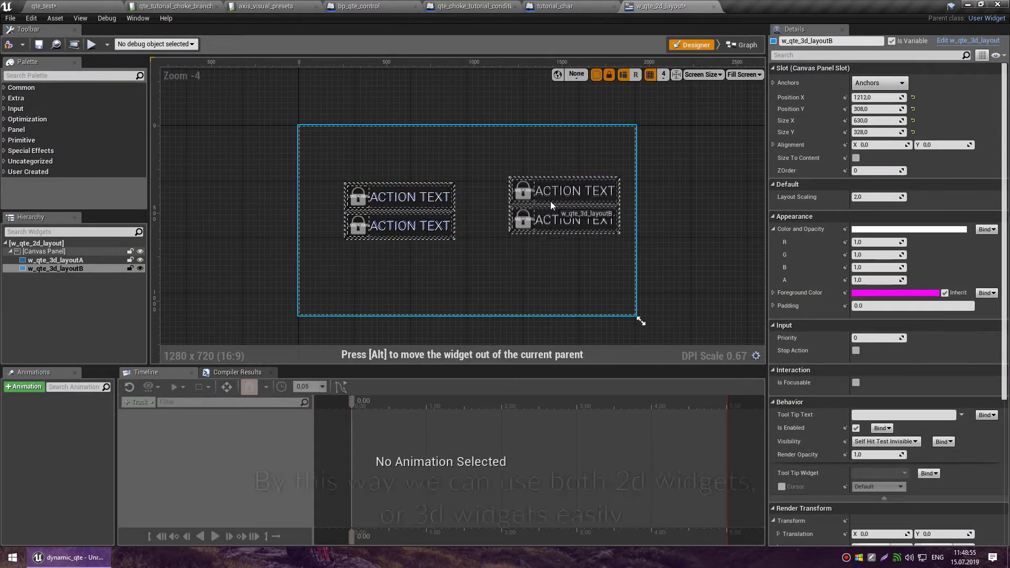
left_click(741, 46)
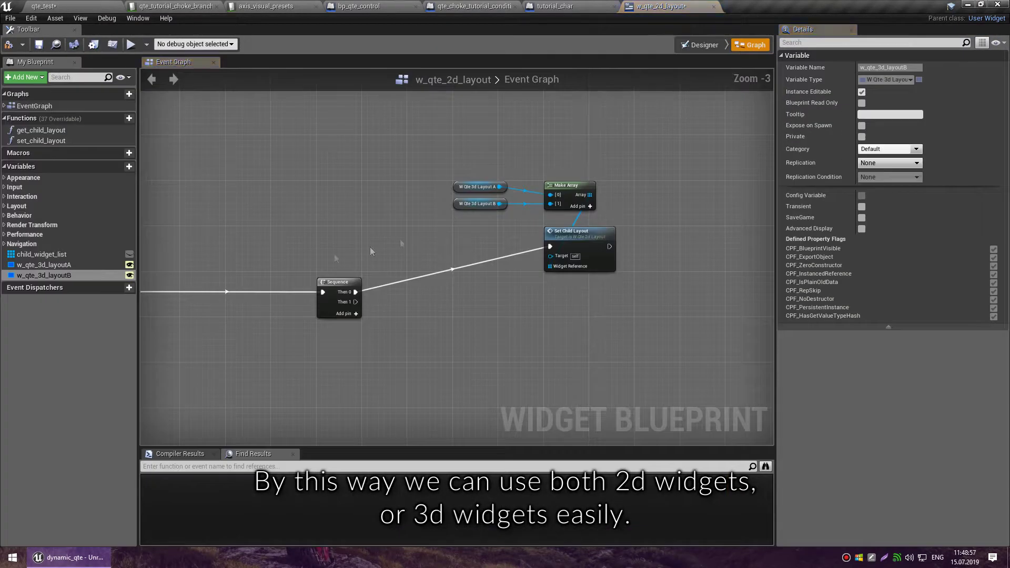
left_click(528, 289)
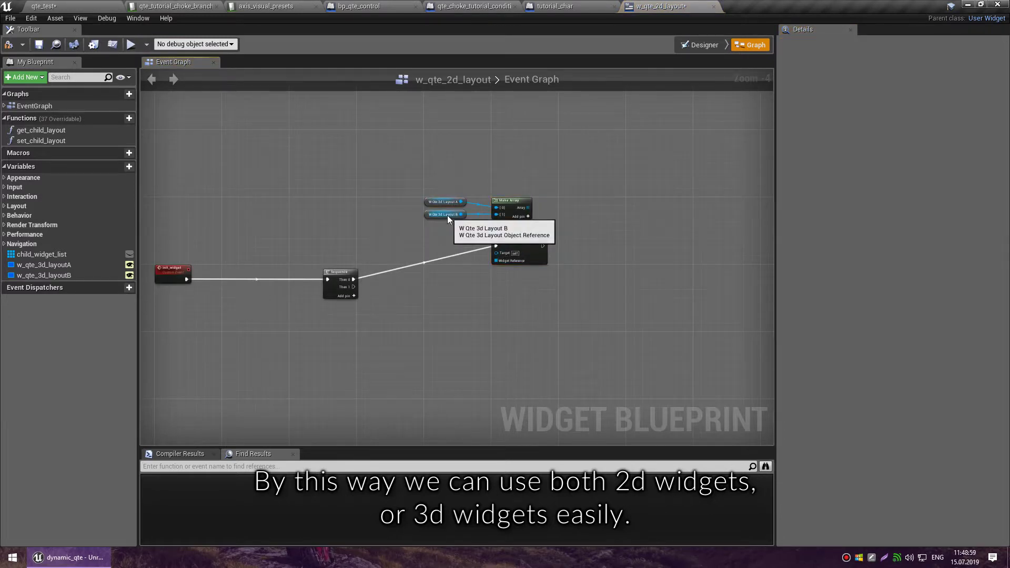
Review the qte_tutorial_choke_branch data table, then go back to the w_qte_2d_layout graph.
left_click(173, 6)
scroll(178, 347, "down", 5)
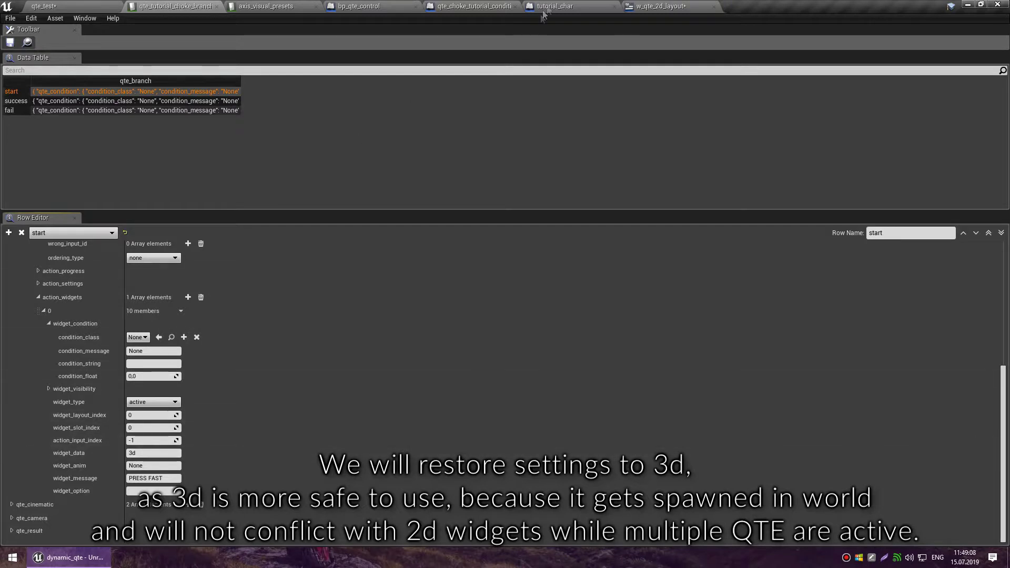
left_click(641, 6)
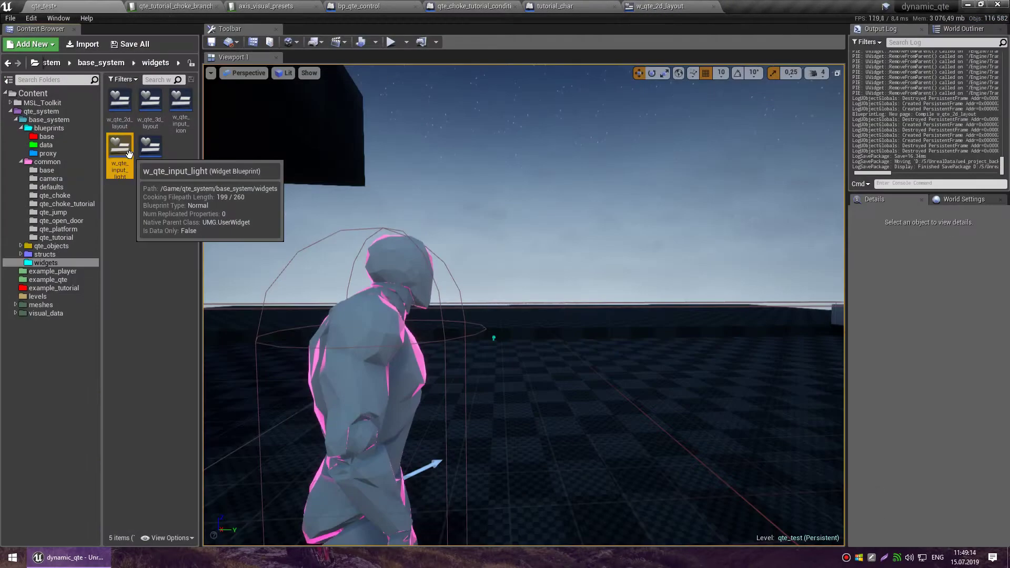
Open w_qte_input_light and review its action_text element and Event Graph logic.
double_click(130, 155)
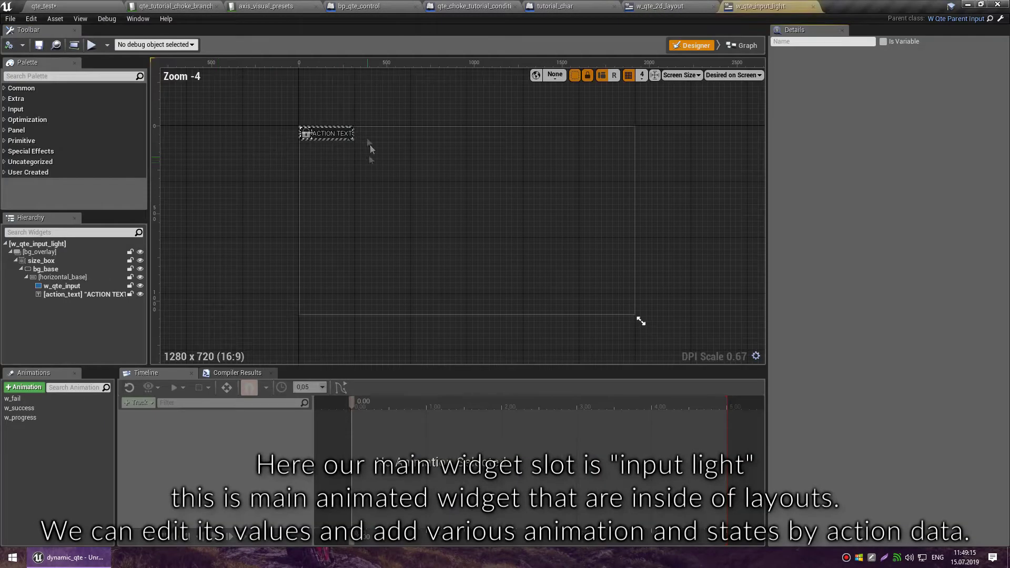
left_click(79, 294)
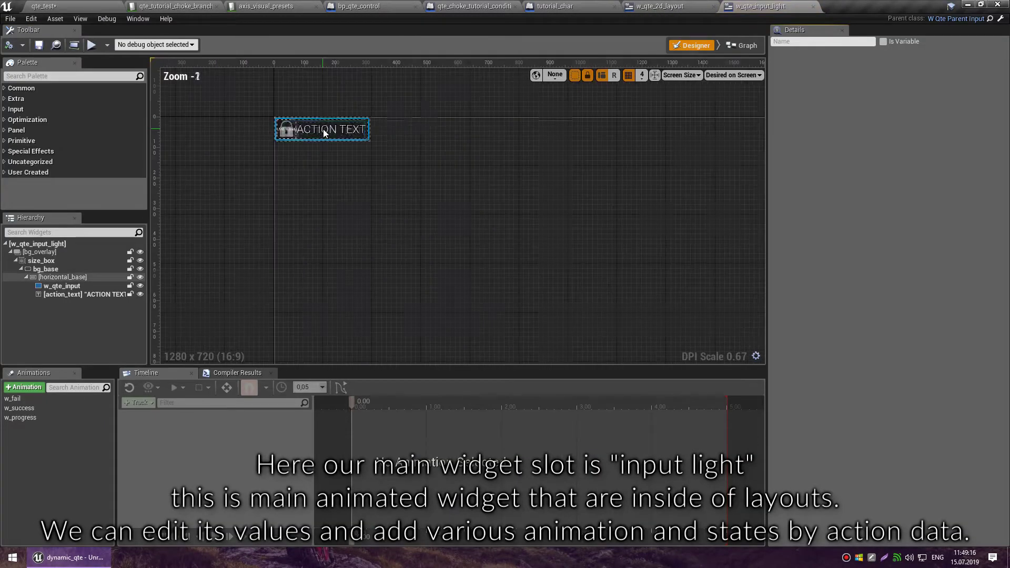
left_click(744, 46)
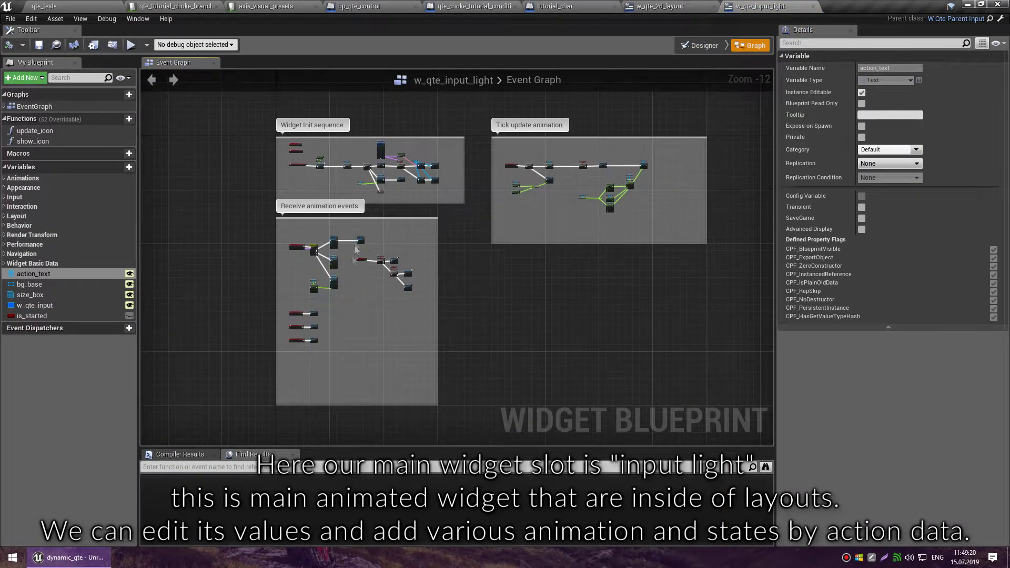
scroll(284, 279, "up", 4)
scroll(360, 274, "up", 4)
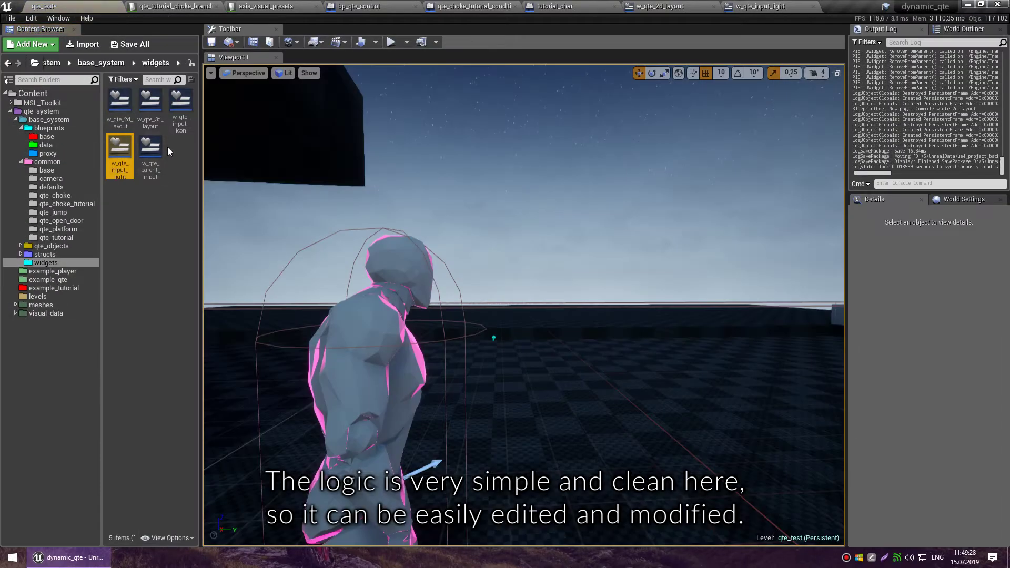
Review w_qte_parent_input's graph functions, then reselect action_text and w_qte_input in w_qte_input_light's Designer.
double_click(154, 146)
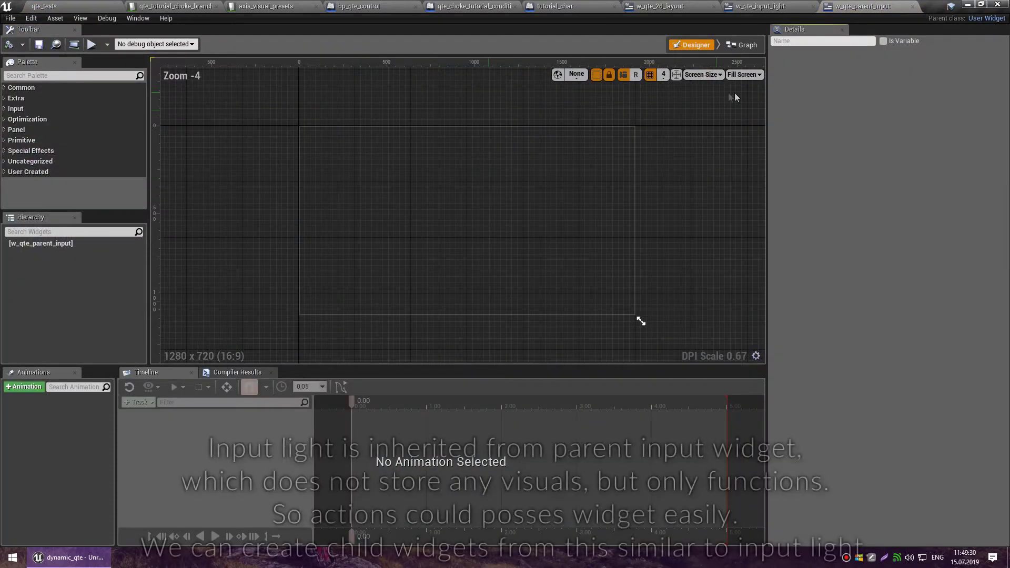
left_click(731, 46)
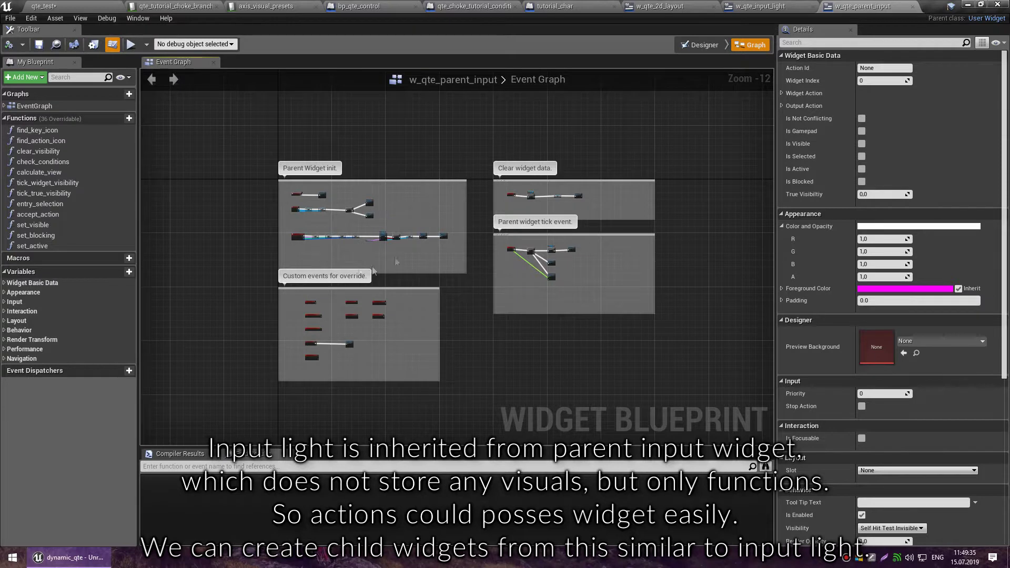
left_click(769, 6)
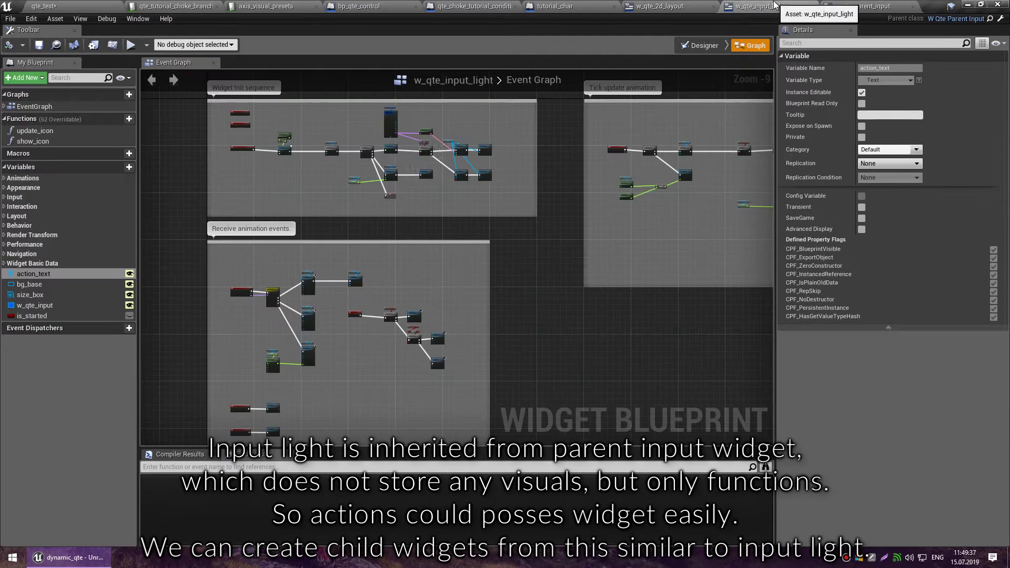
left_click(716, 47)
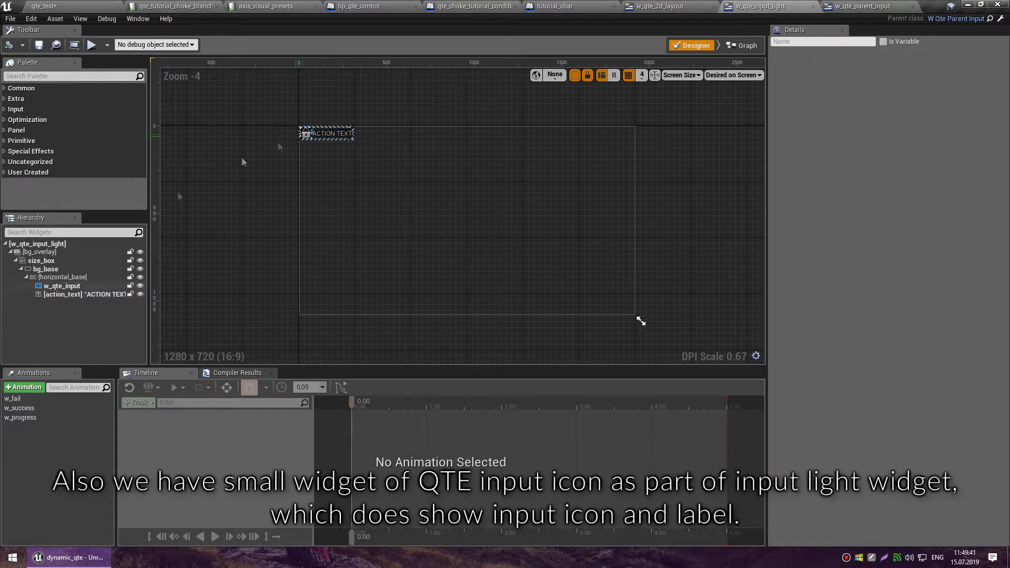
left_click(50, 295)
left_click(67, 287)
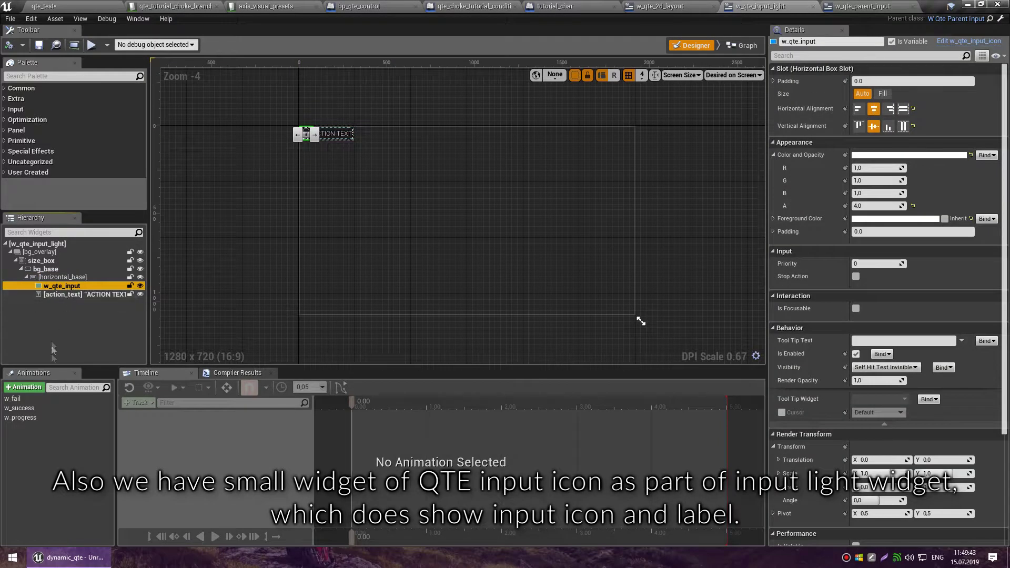
left_click(681, 5)
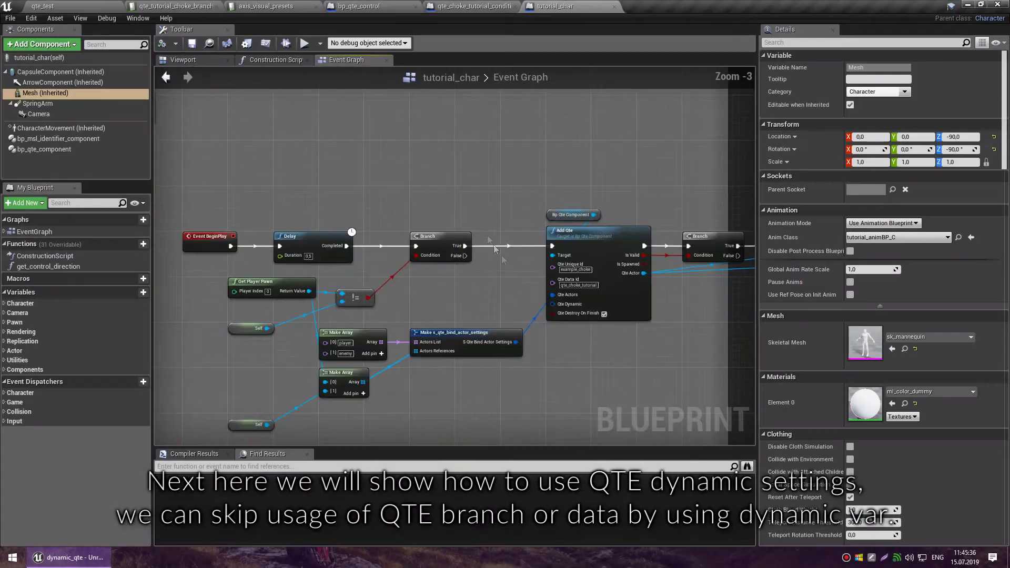
Set Add Qte's Qte Data Id to 'dynamic'.
scroll(582, 238, "up", 1)
mouse_move(576, 251)
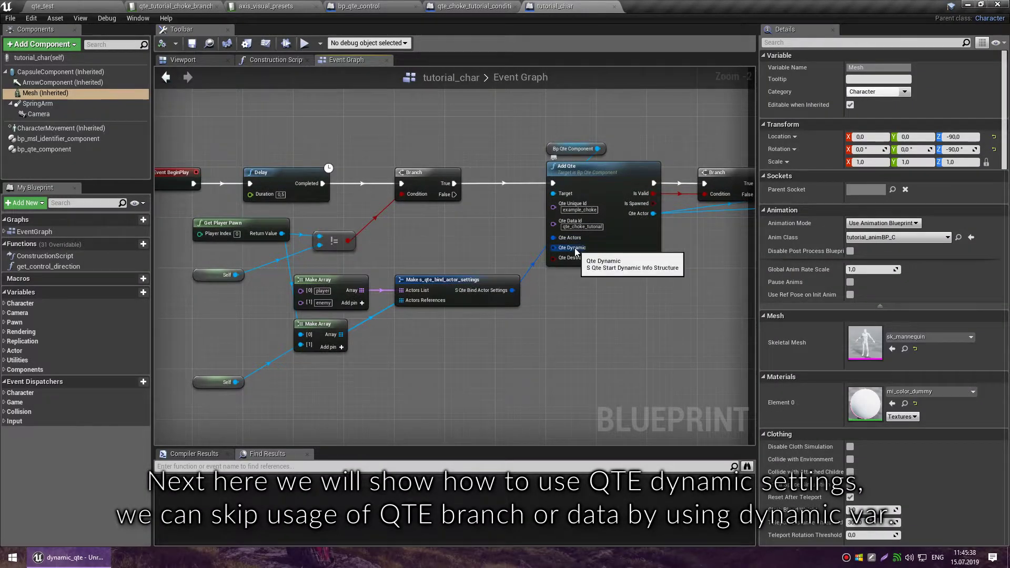
mouse_move(588, 217)
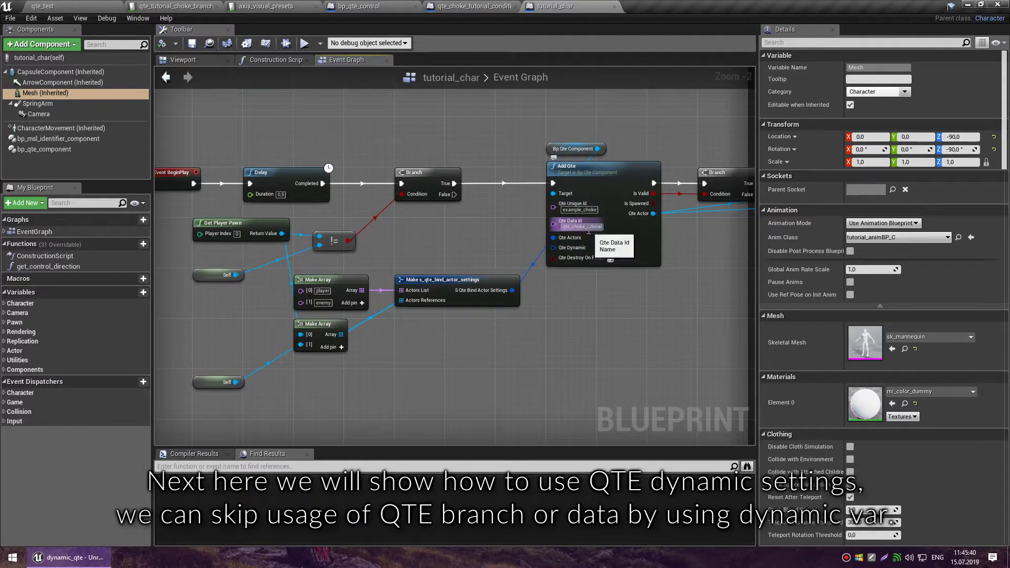
type("dynamic")
key("Return")
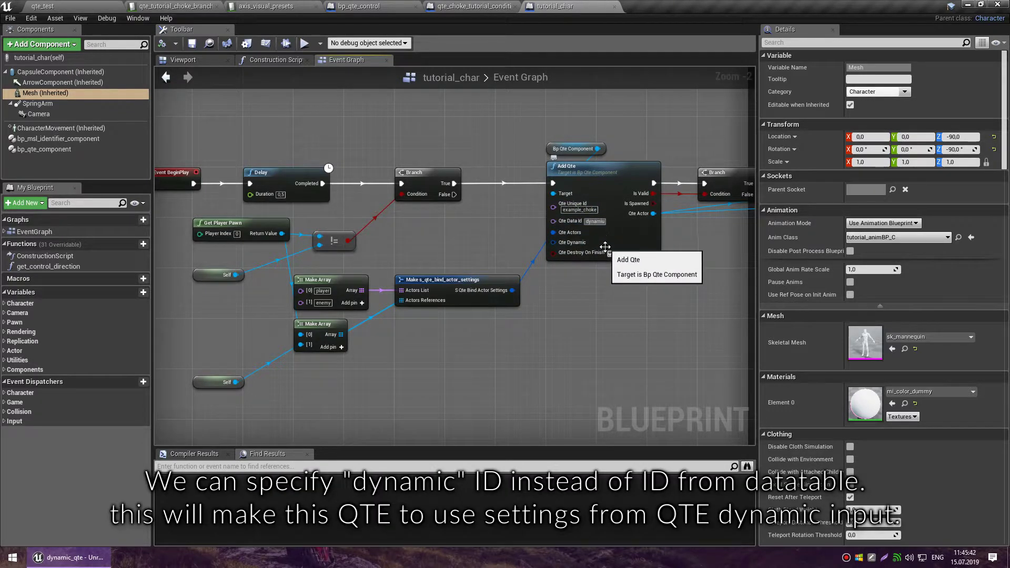
Promote the Qte Dynamic pin to a variable named qte_info and compile.
right_click(578, 243)
left_click(583, 257)
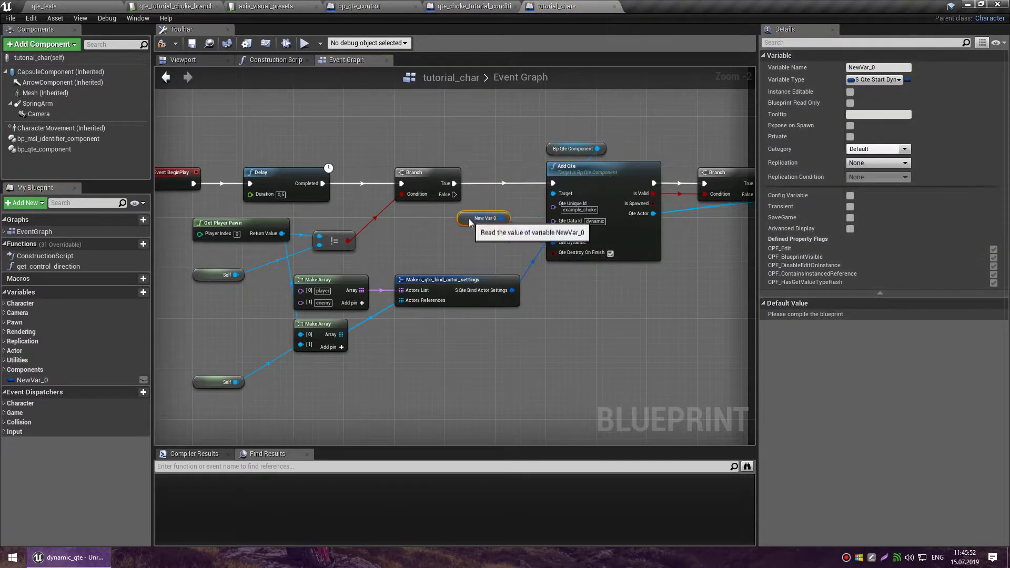
type("qte_info")
key("Return")
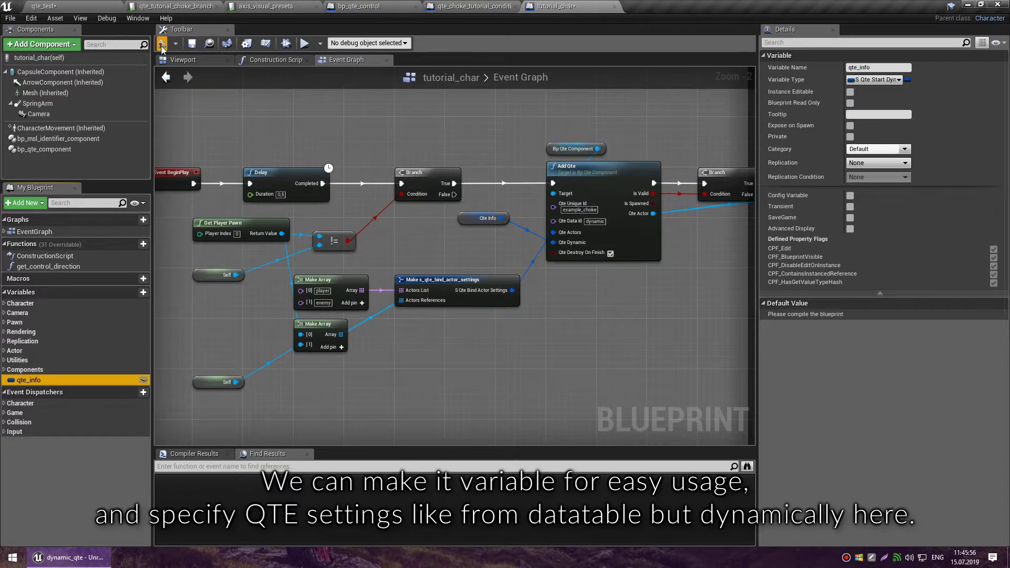
left_click(161, 46)
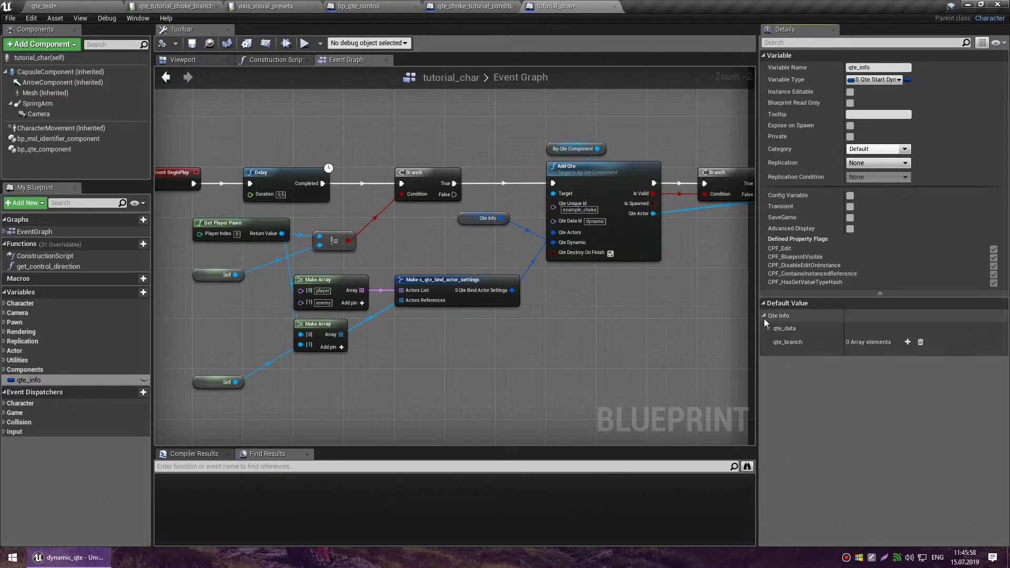
Explore qte_info's default value, adding two qte_branch elements and expanding their fields.
left_click(769, 328)
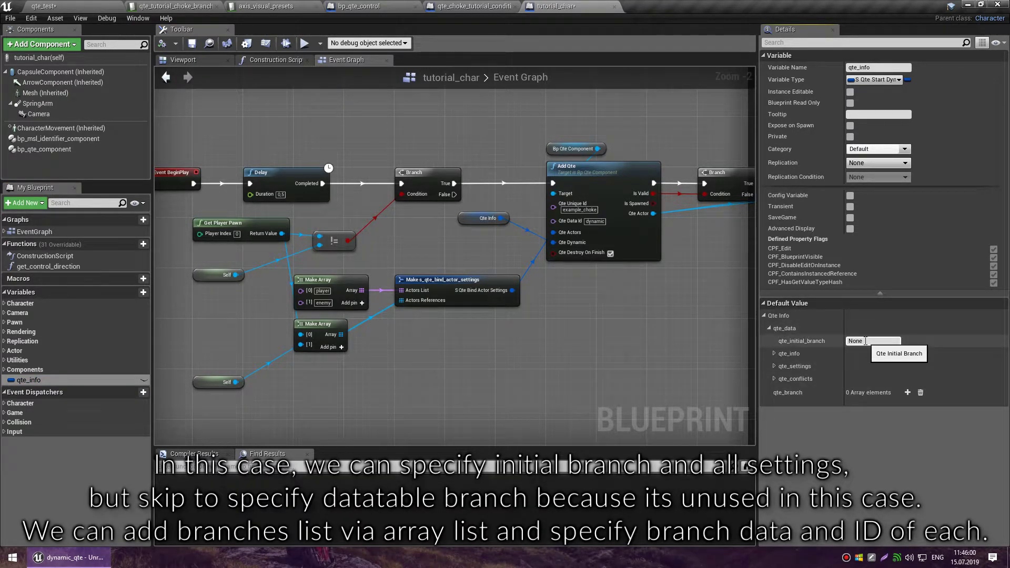
left_click(774, 355)
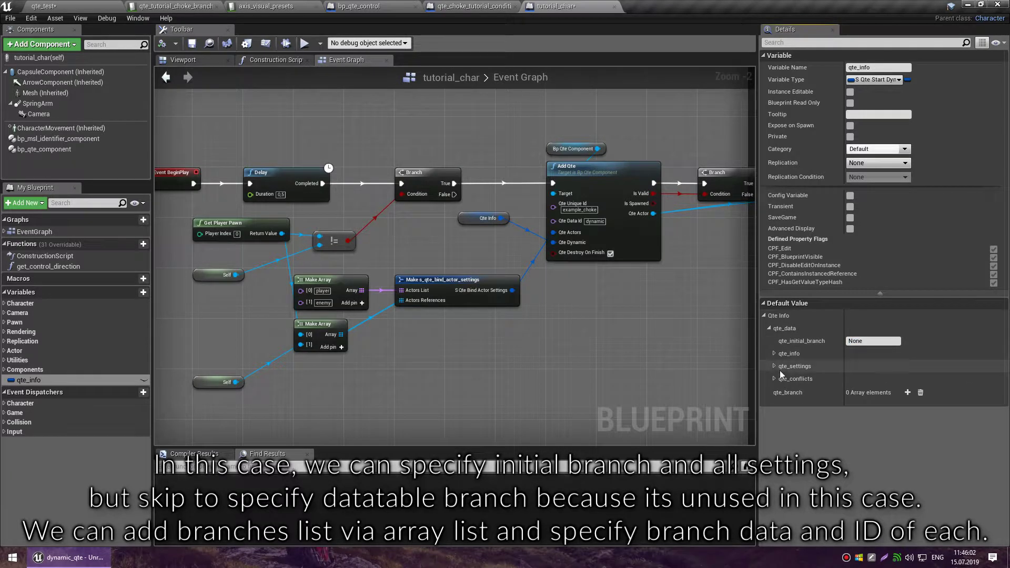
left_click(774, 379)
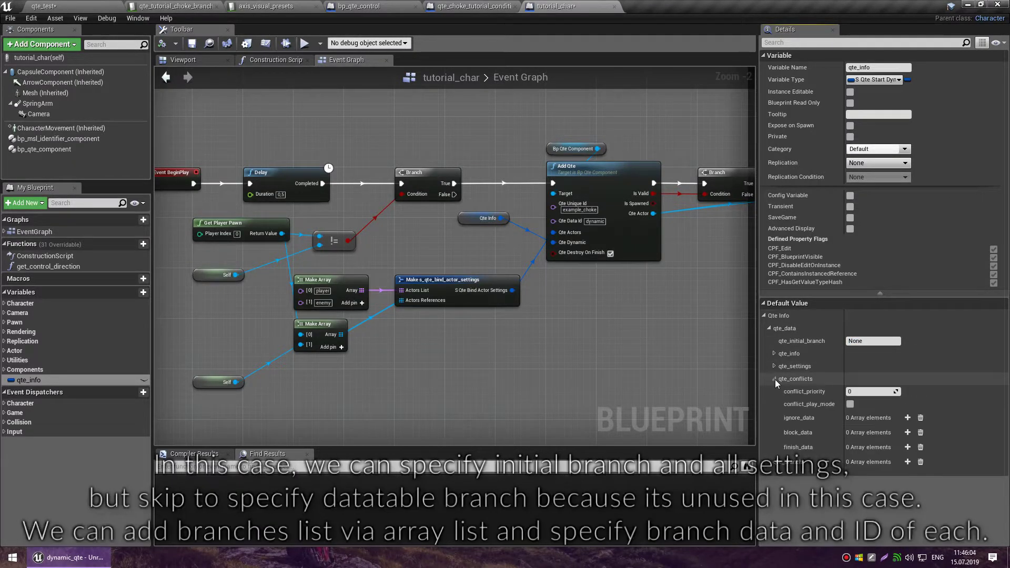
left_click(774, 380)
left_click(907, 392)
left_click(907, 392)
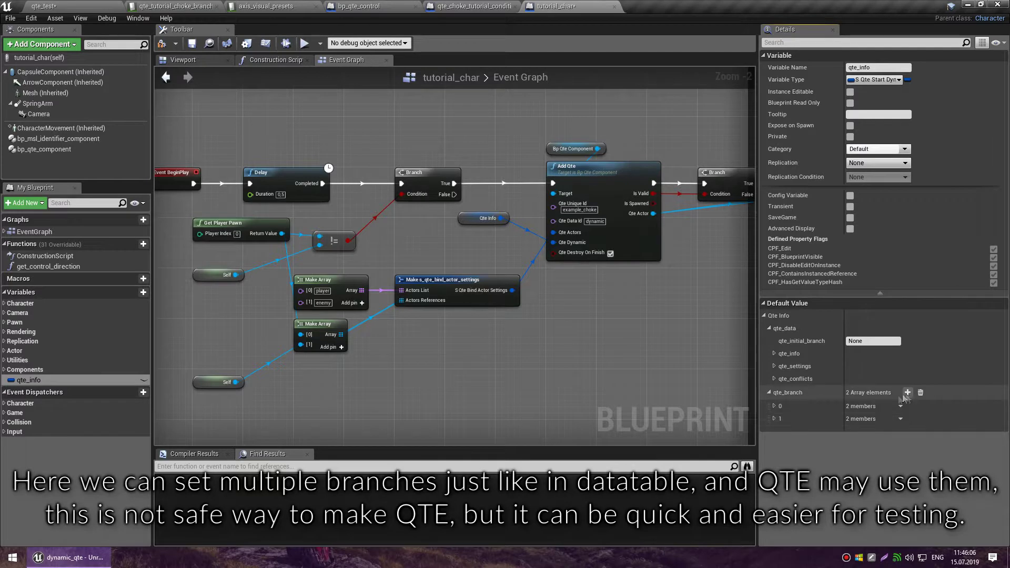
left_click(776, 407)
left_click(778, 431)
left_click(779, 431)
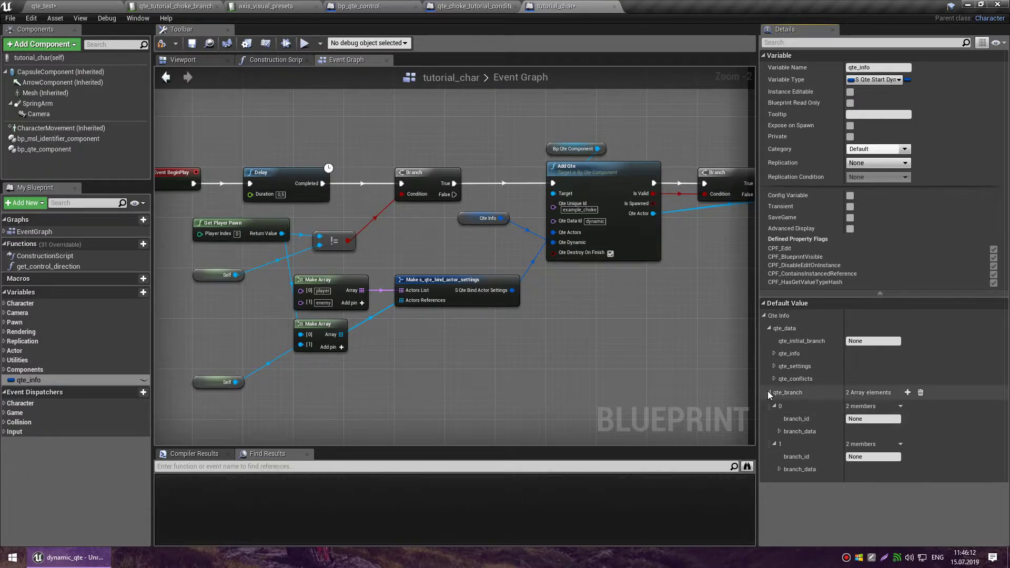
left_click(774, 354)
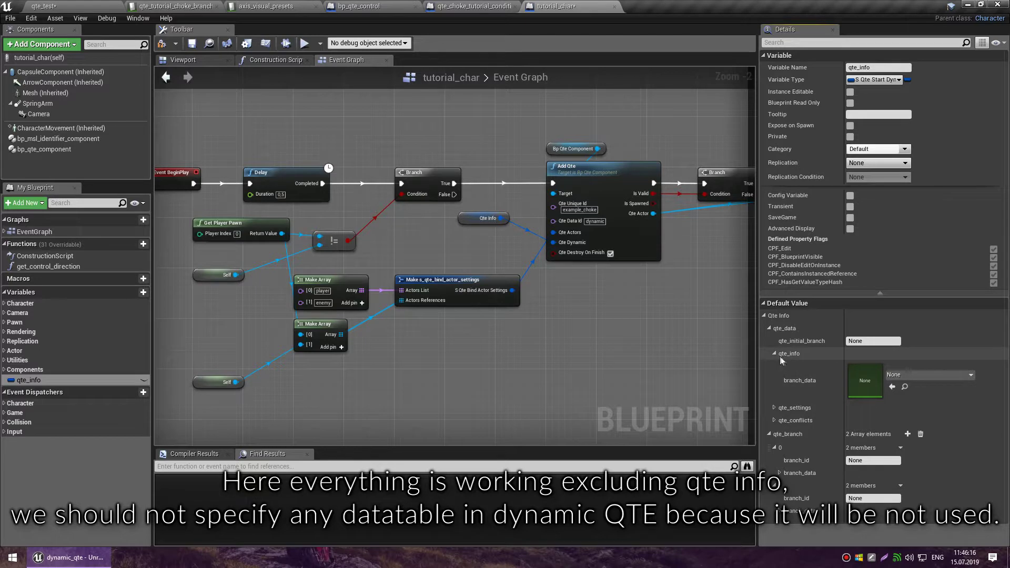
left_click(774, 353)
Inspect the branch elements' branch_id and branch_data, then empty the qte_branch array.
left_click(867, 419)
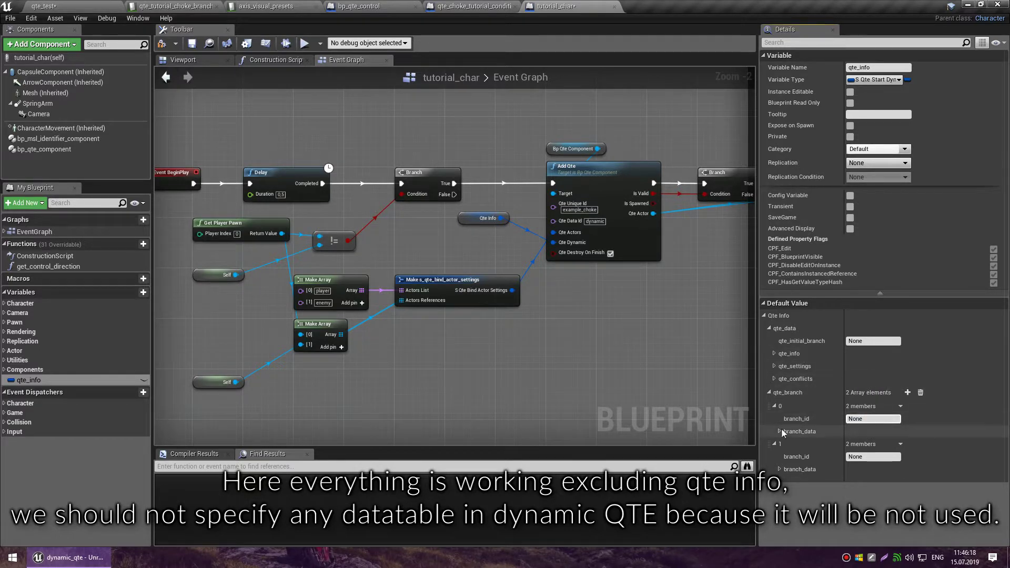
left_click(780, 469)
left_click(779, 469)
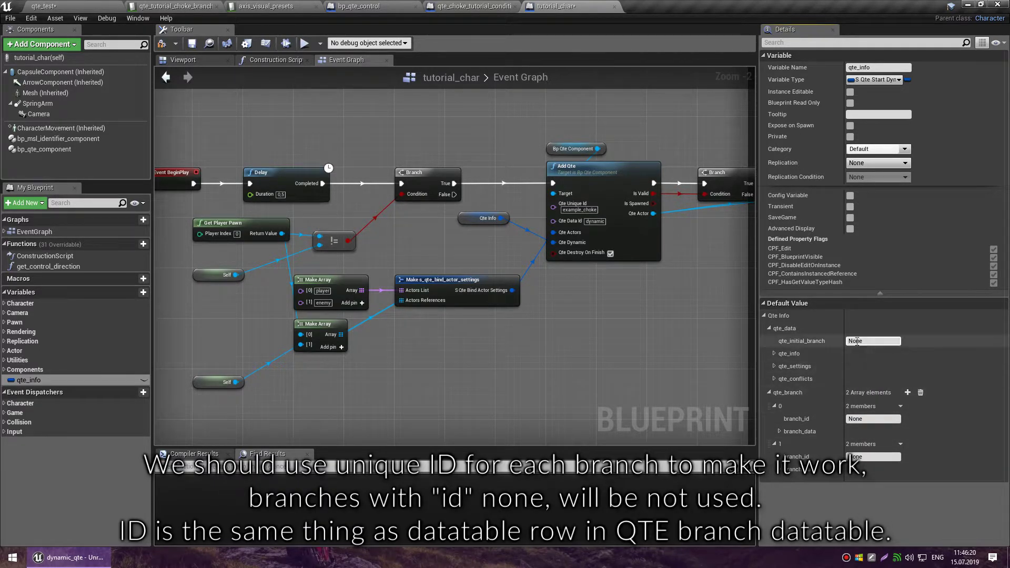
left_click(774, 379)
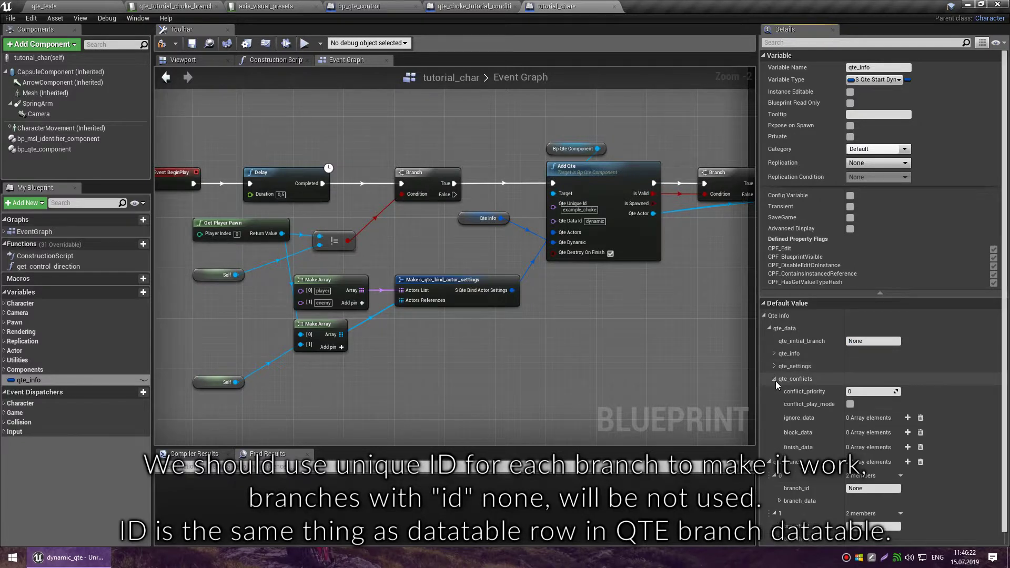
left_click(774, 380)
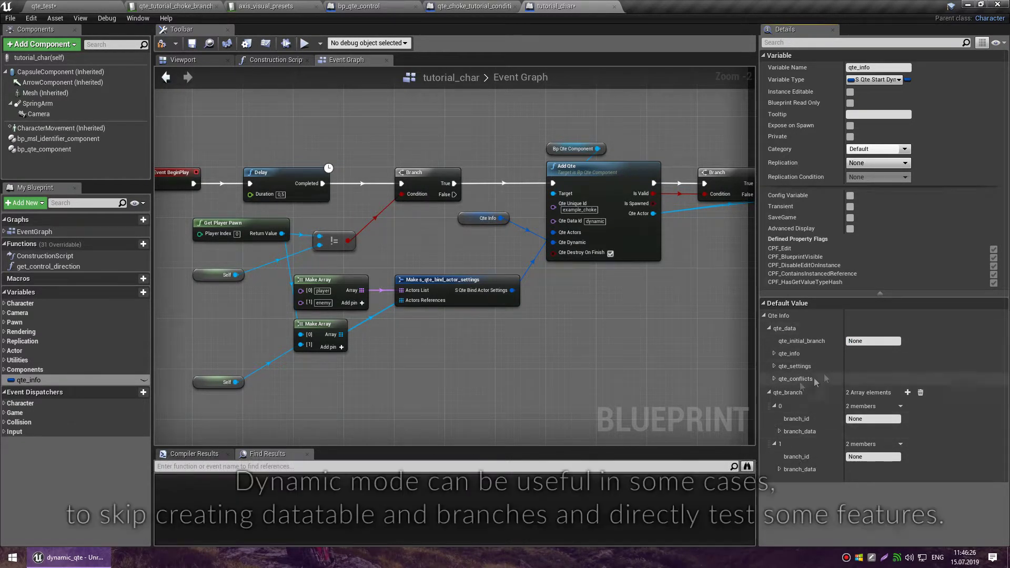
left_click(920, 393)
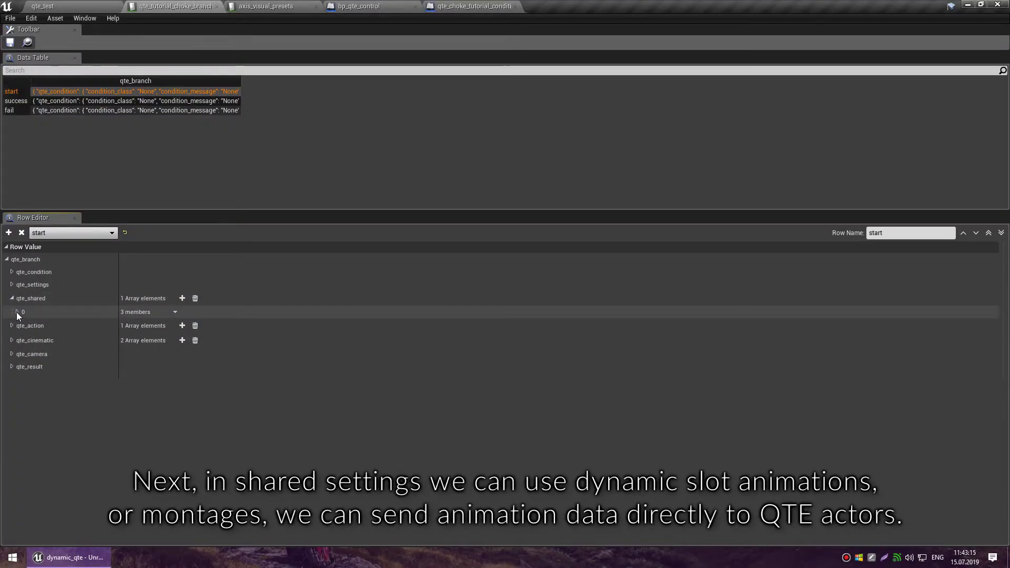
Add an anim_info entry under qte_shared shared_info with interlocutor_id player.
left_click(16, 311)
left_click(23, 351)
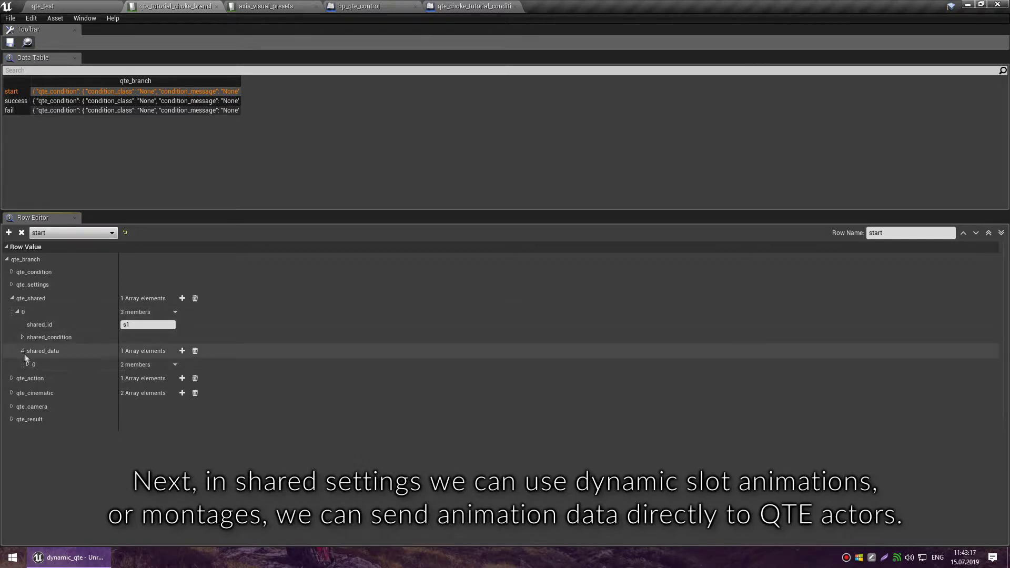
left_click(27, 364)
left_click(32, 389)
left_click(182, 404)
left_click(43, 418)
scroll(84, 379, "down", 3)
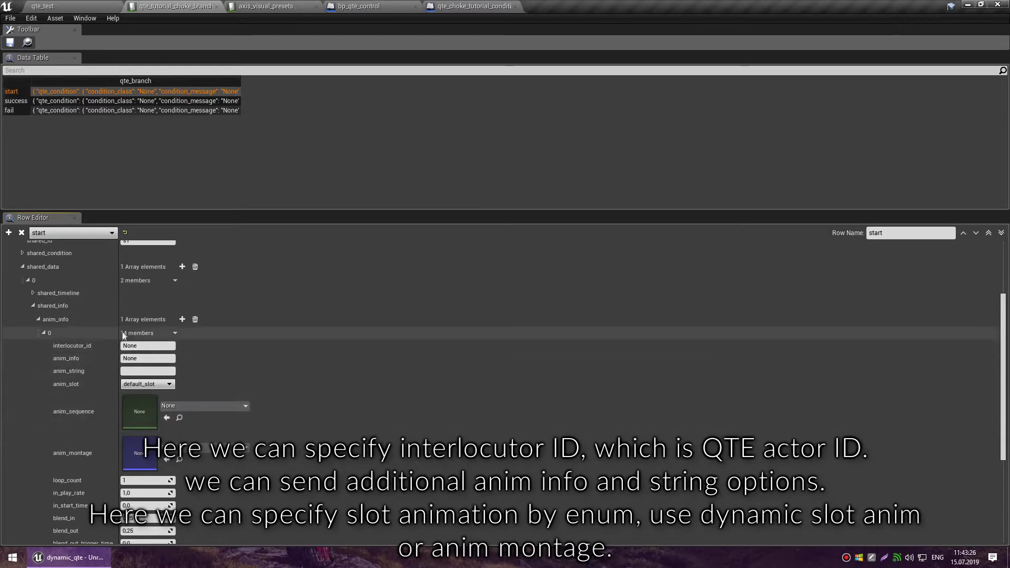
left_click_drag(122, 332, 127, 332)
left_click(158, 345)
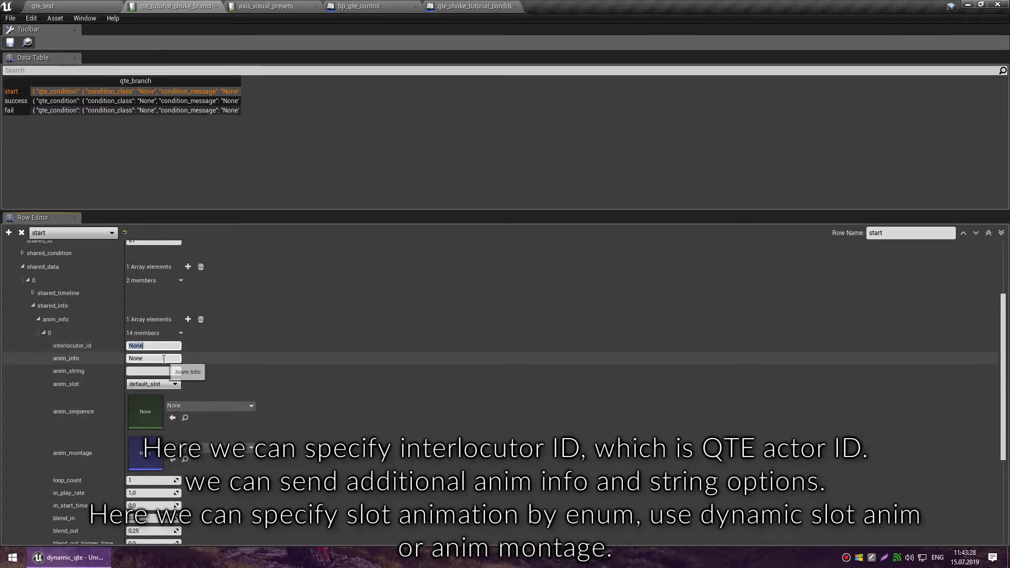
type("player")
key("Return")
Keep default_slot as the anim slot, with no sequence, montage, or stop_all_montage.
left_click(168, 357)
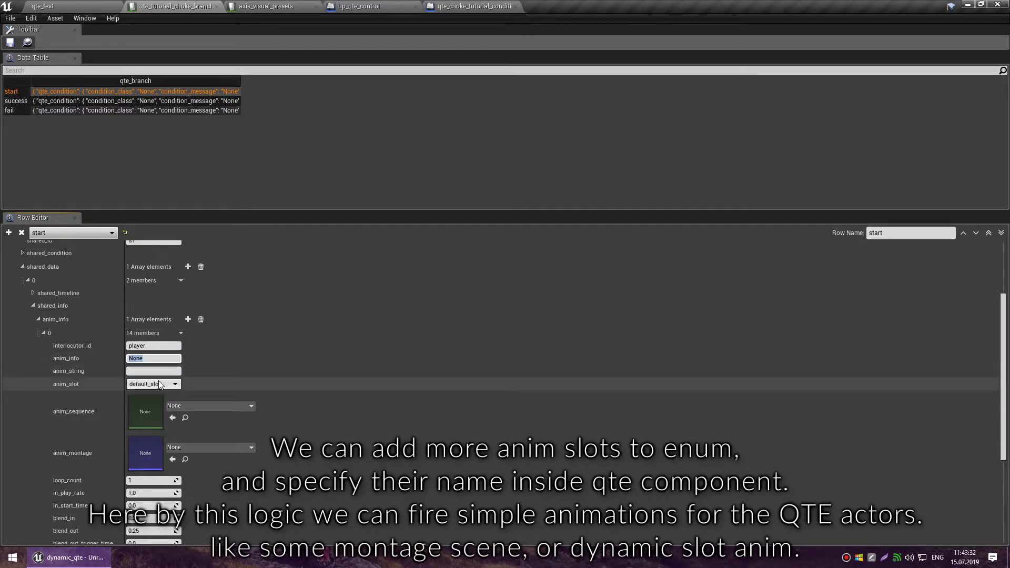
left_click(152, 393)
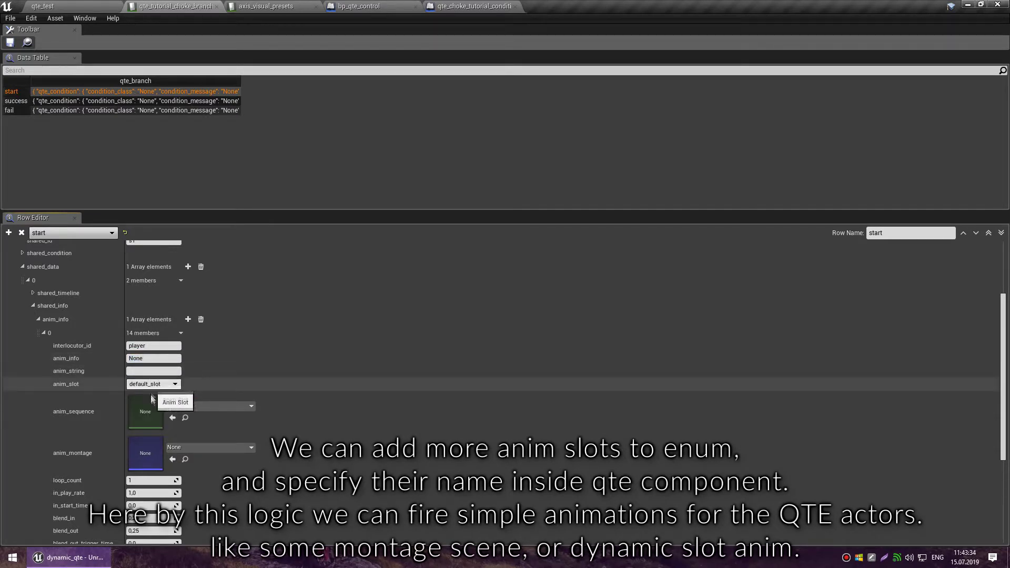
left_click(184, 410)
left_click(184, 409)
scroll(185, 415, "down", 3)
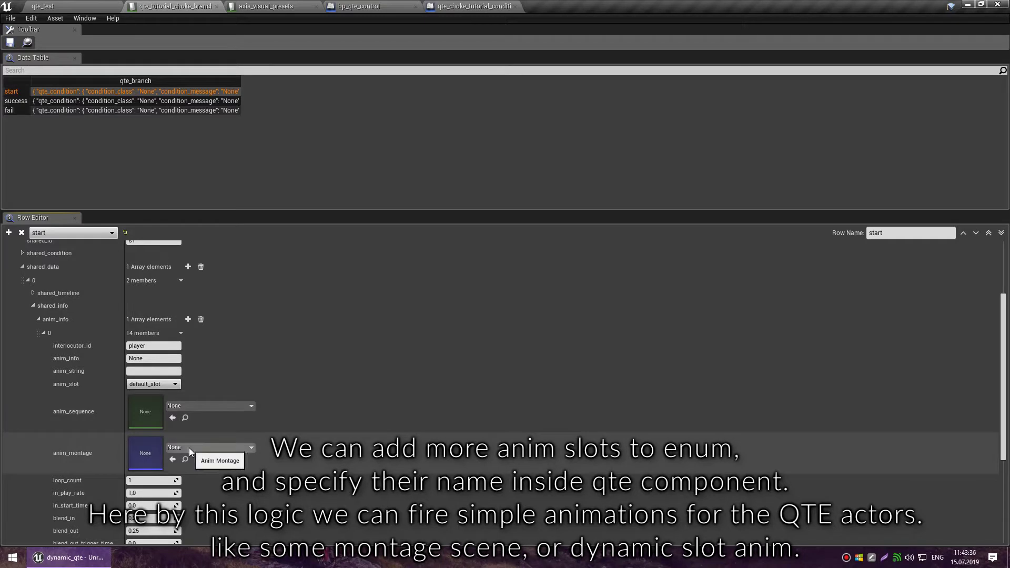
left_click(196, 381)
left_click(197, 379)
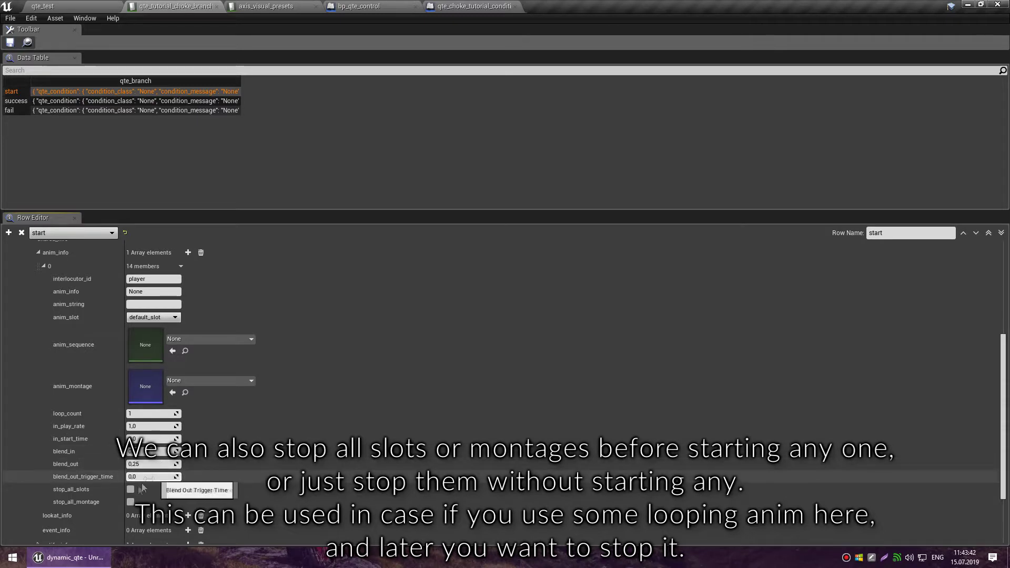
left_click(131, 503)
left_click(131, 502)
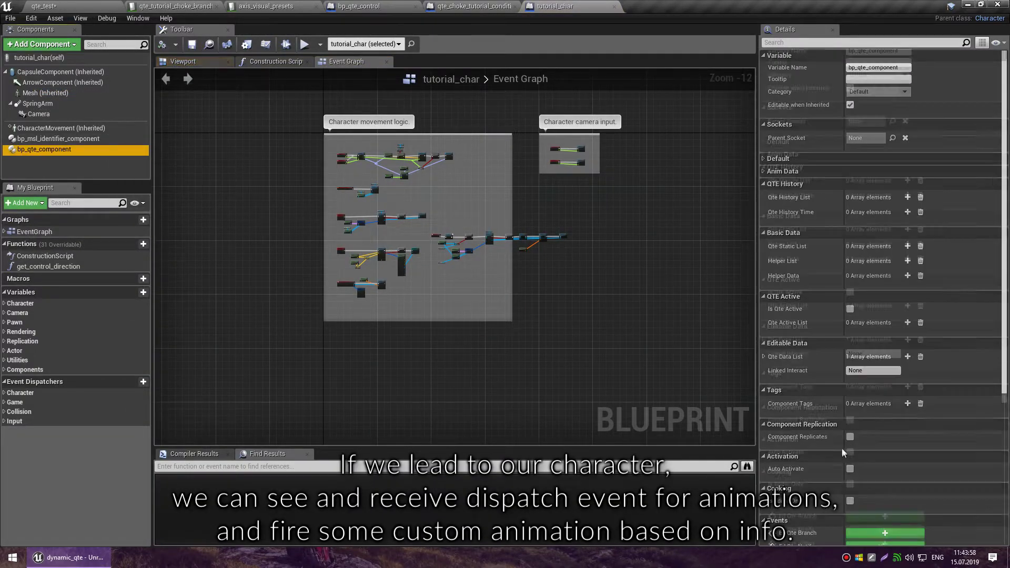
Add an Ed Qte Anim Info event feeding a fully expanded Break s_qte_anim_info node.
scroll(842, 453, "down", 5)
left_click(875, 336)
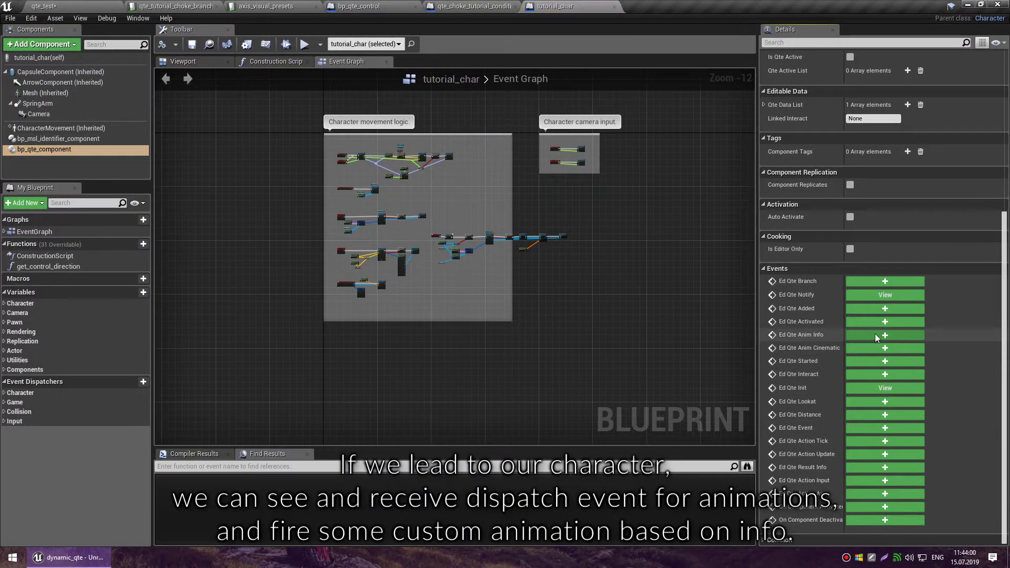
scroll(327, 249, "down", 3)
mouse_move(328, 249)
left_mouse_down()
mouse_move(468, 322)
mouse_move(528, 333)
left_mouse_up()
type("break")
left_click(525, 362)
left_click(512, 354)
right_click_drag(586, 353, 501, 277)
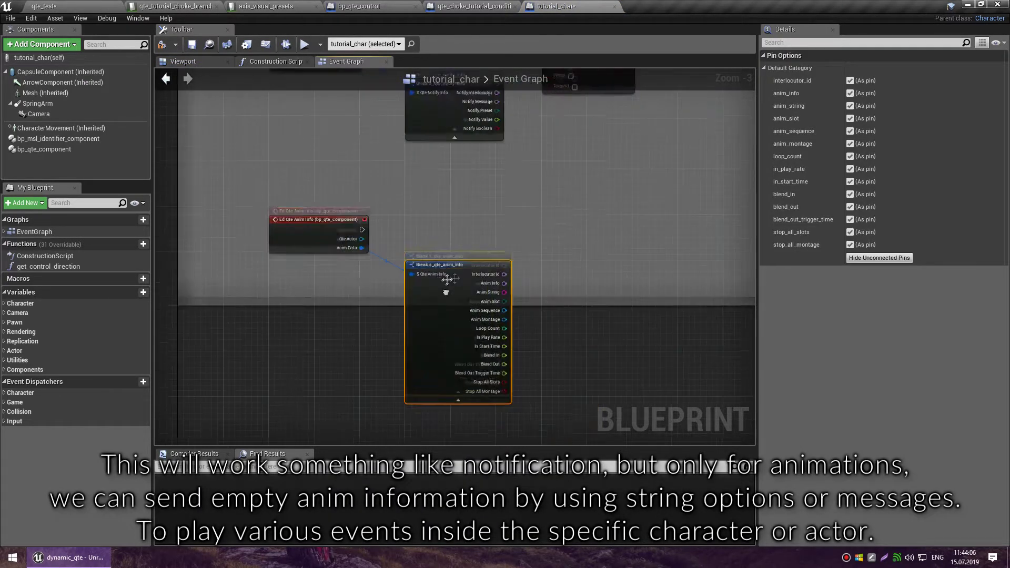
left_click_drag(584, 232, 584, 232)
left_click(506, 288)
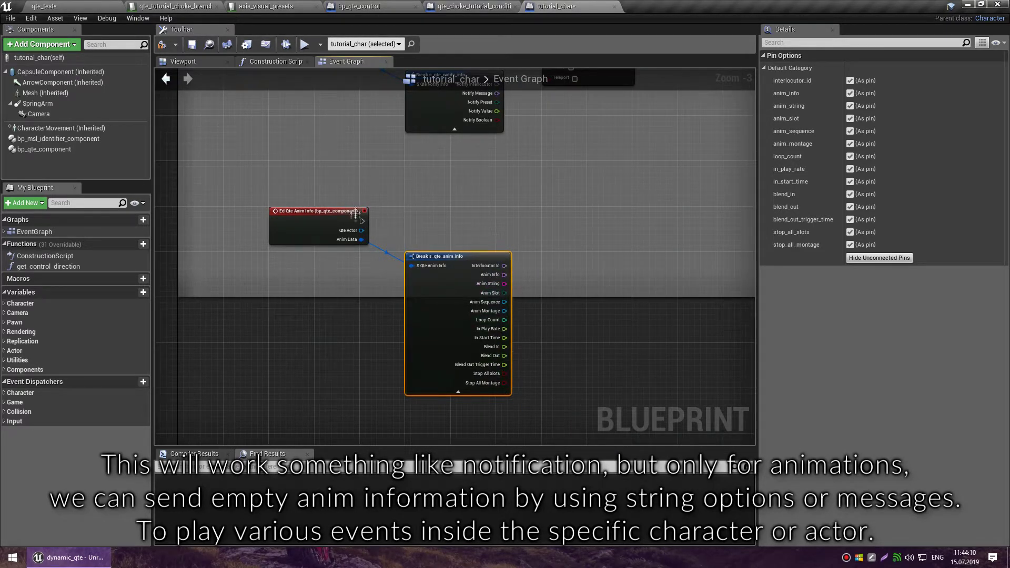
Save tutorial_char and look over the Mesh component and its related graph nodes.
left_click(192, 45)
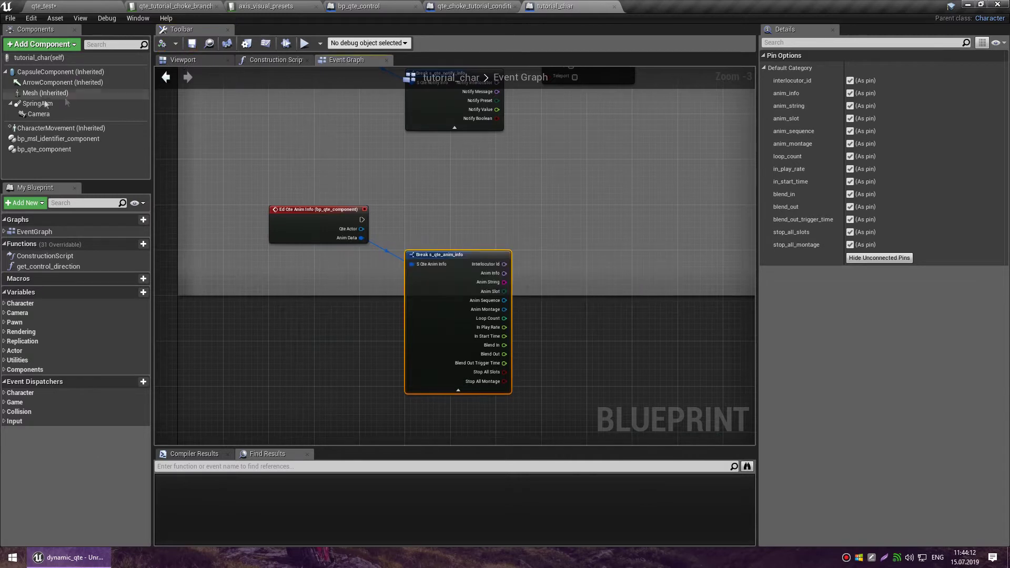
left_click(45, 93)
scroll(606, 355, "down", 2)
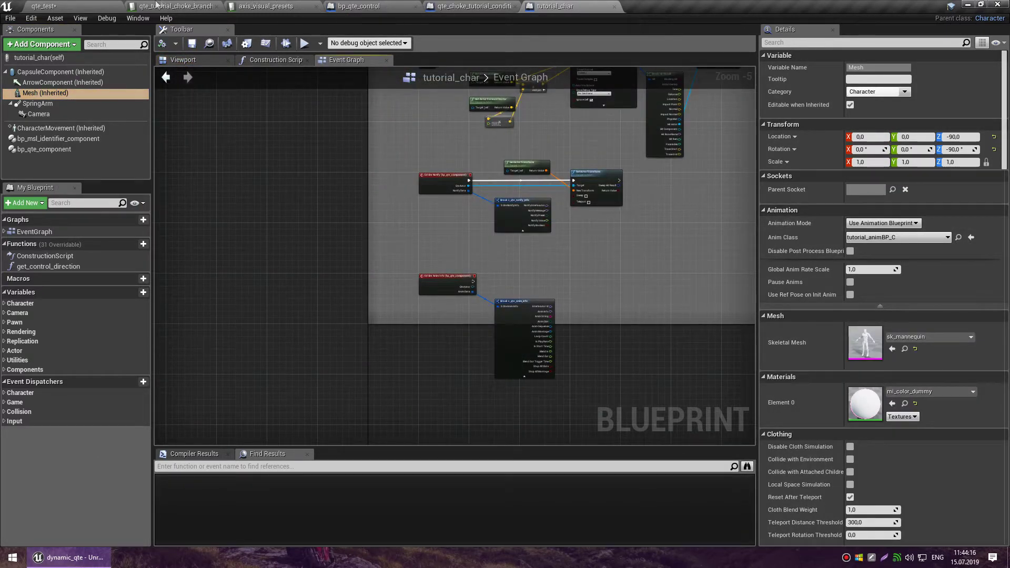
right_click_drag(549, 186, 456, 310)
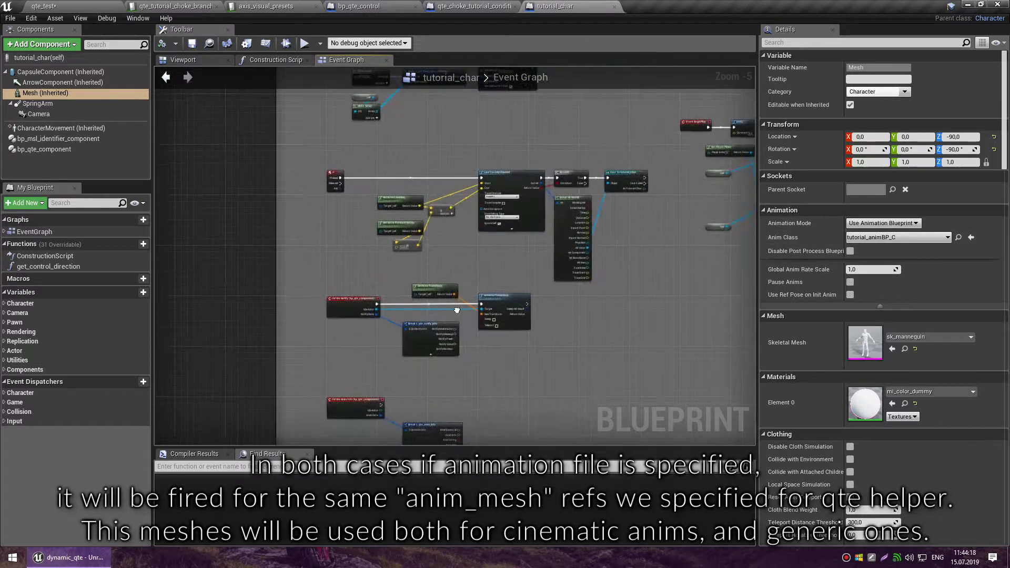
scroll(489, 229, "up", 5)
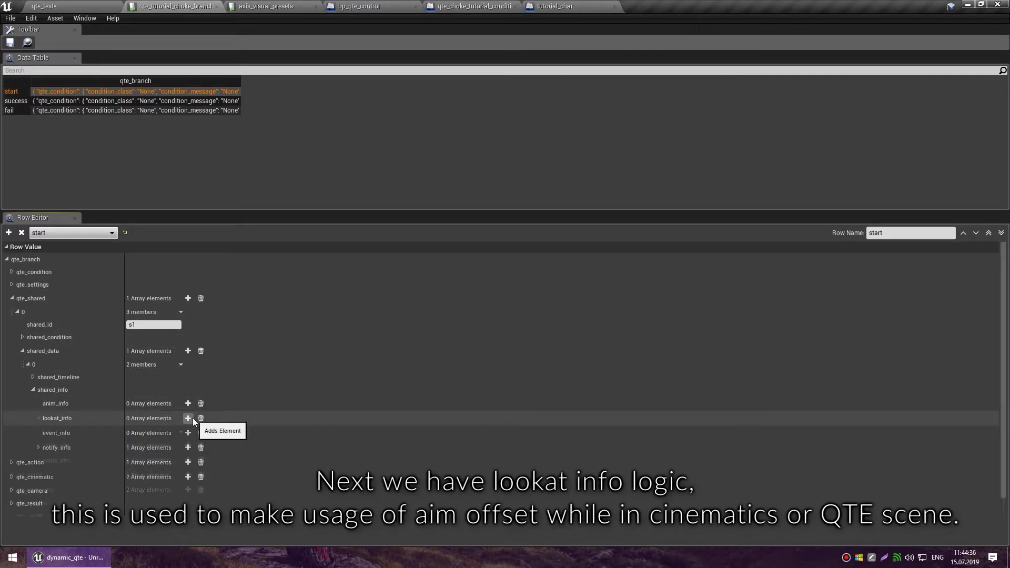
Add an enabled lookat_info entry where interlocutor player looks at target enemy.
left_click(189, 418)
left_click(43, 432)
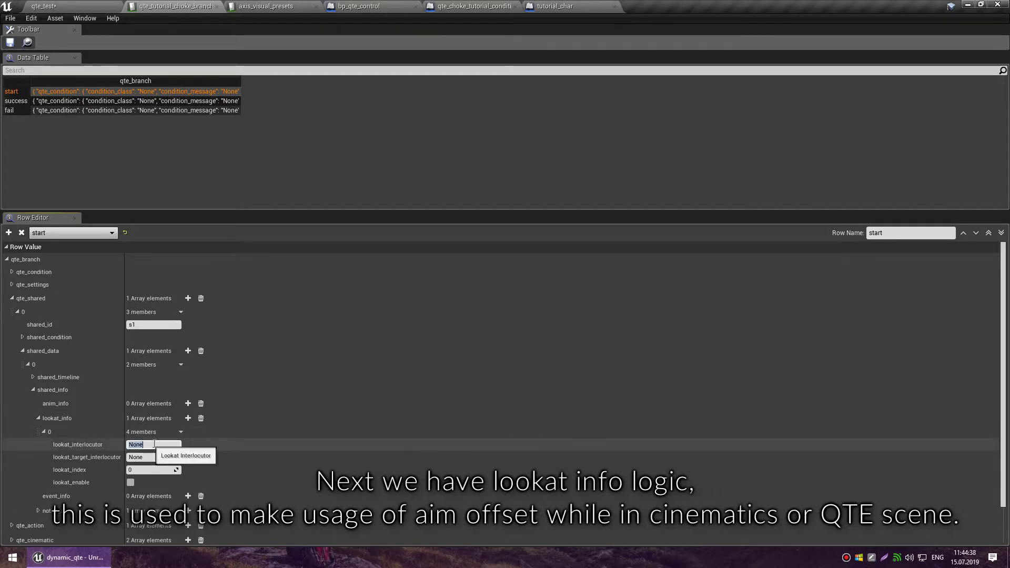
left_click(145, 458)
type("enem")
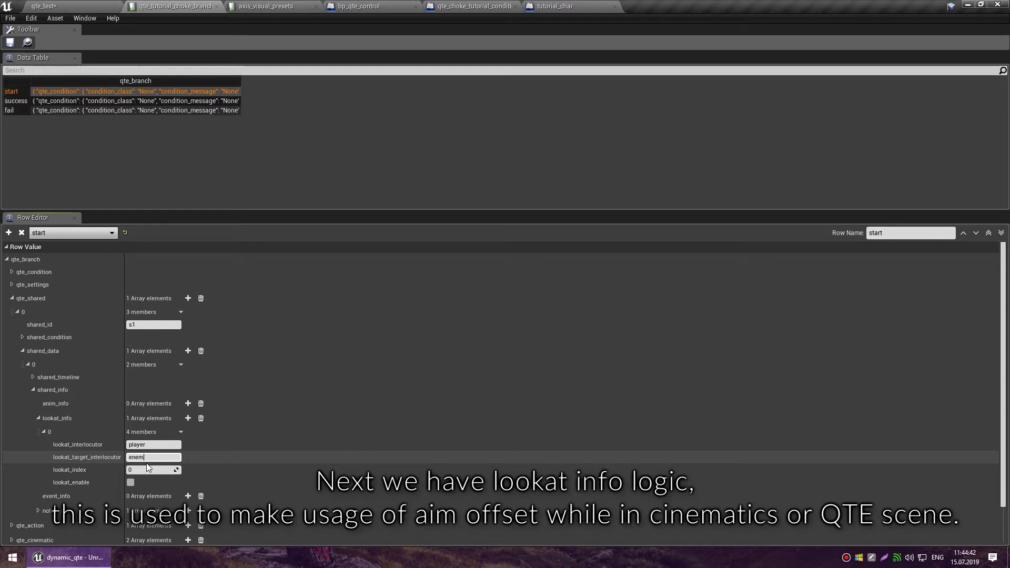
key("BackSpace")
type("u")
type("y")
left_click(130, 482)
left_click(130, 482)
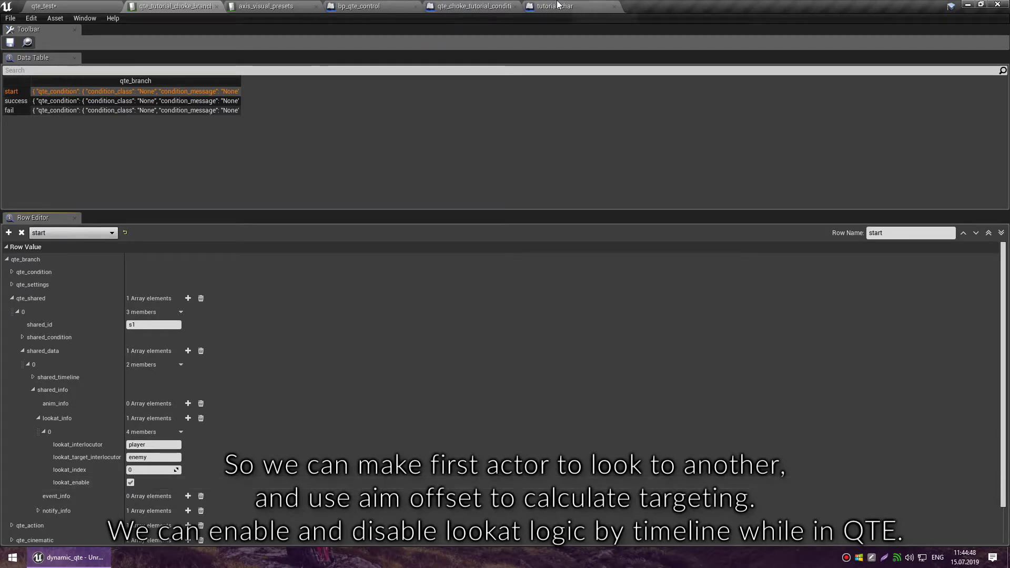
left_click(555, 6)
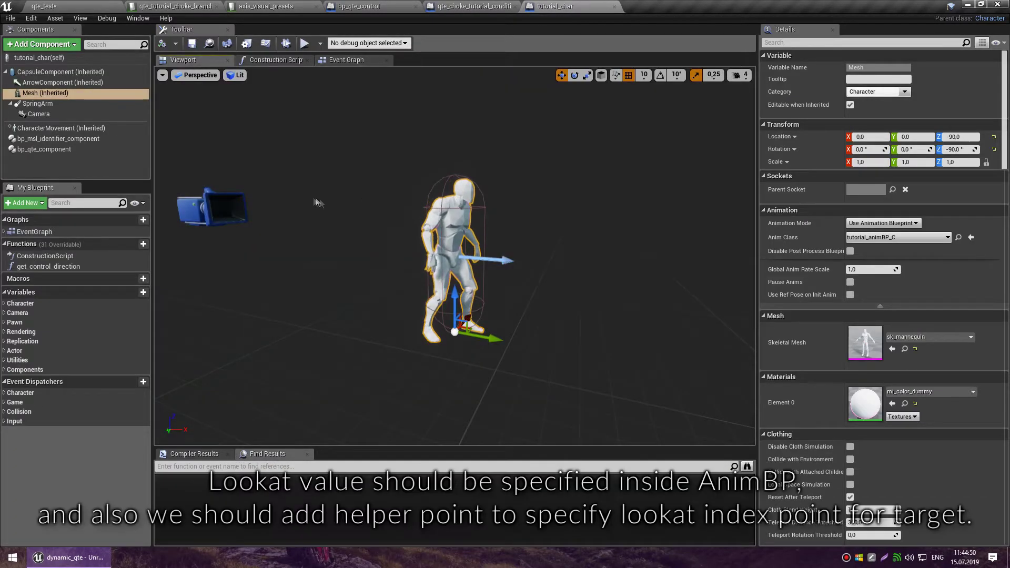
Chain a second Set Helper Points node (Helper Id lookat) with a Make Array helper list.
left_click(173, 6)
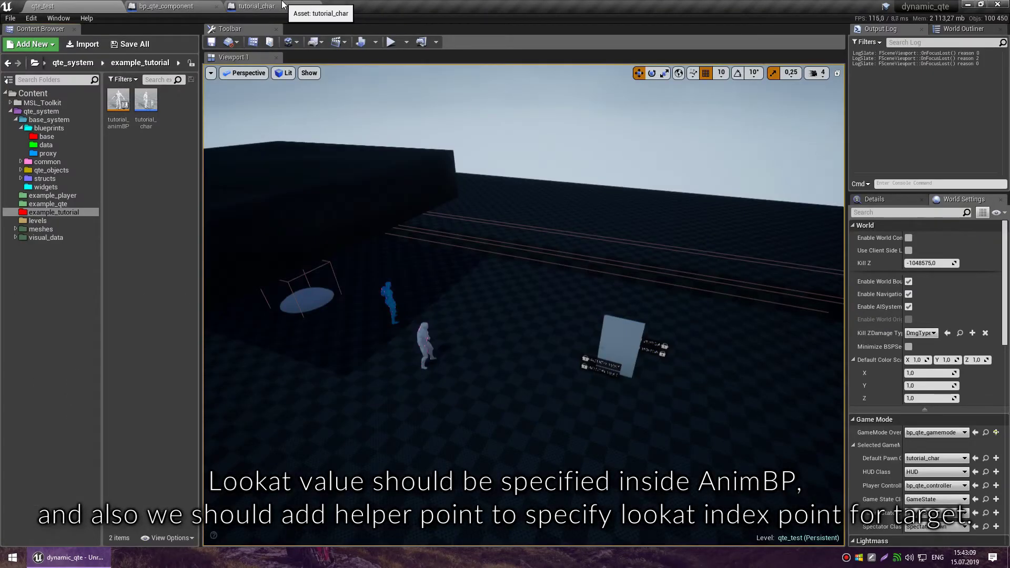
left_click(283, 5)
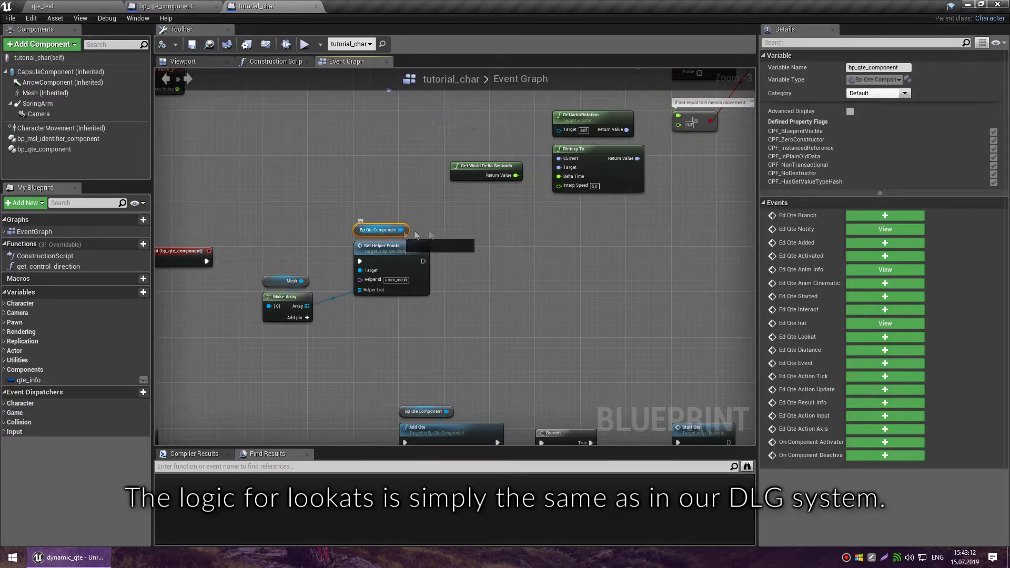
left_click_drag(401, 230, 475, 228)
type("set helper")
left_click(558, 285)
left_click_drag(521, 274, 537, 285)
left_click_drag(423, 261, 428, 265)
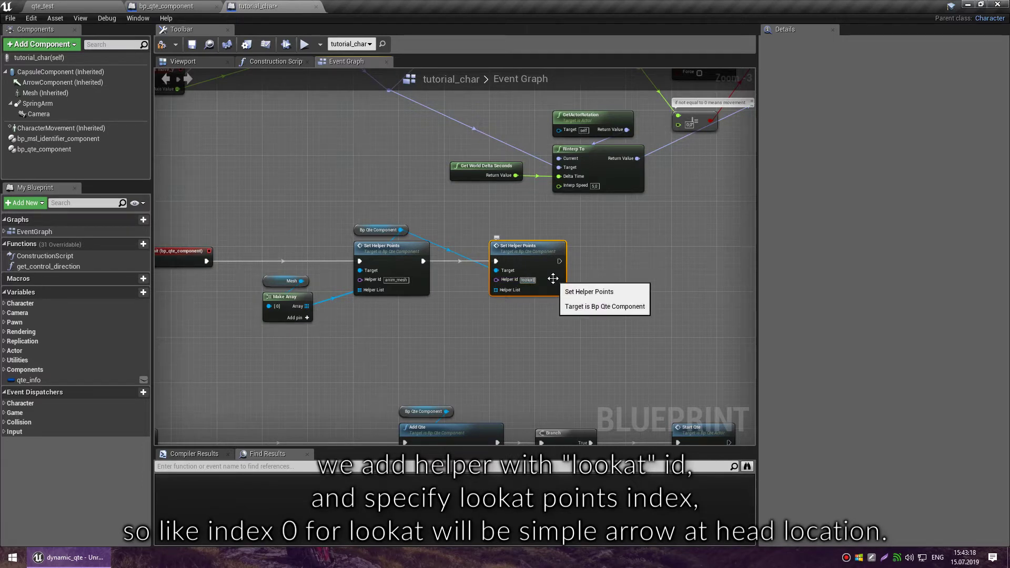
scroll(553, 279, "up", 3)
left_click_drag(466, 291, 384, 340)
type("make")
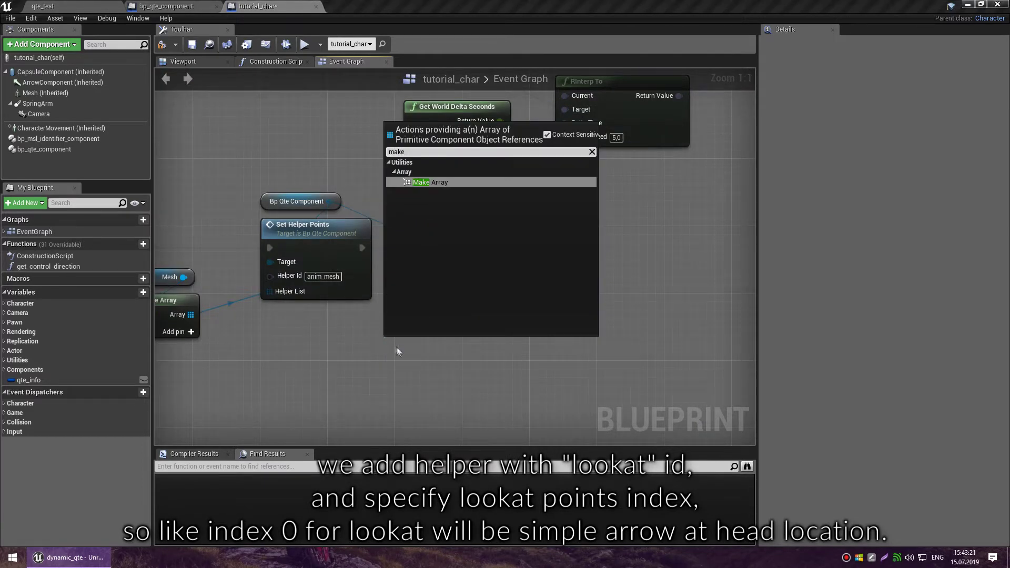
key("Return")
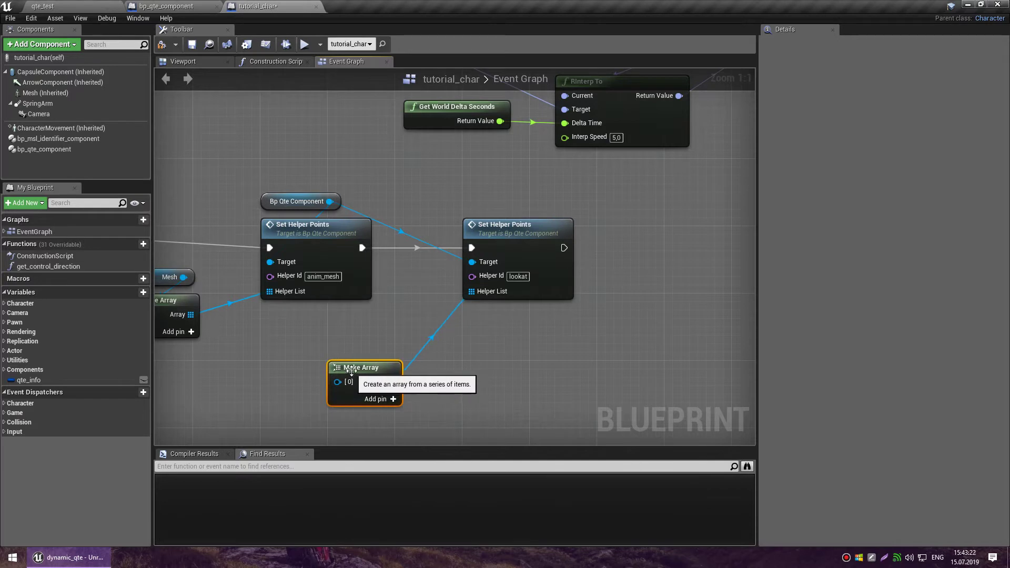
Add a head-height Arrow1 component, wire it into Make Array, and compile.
left_click(190, 64)
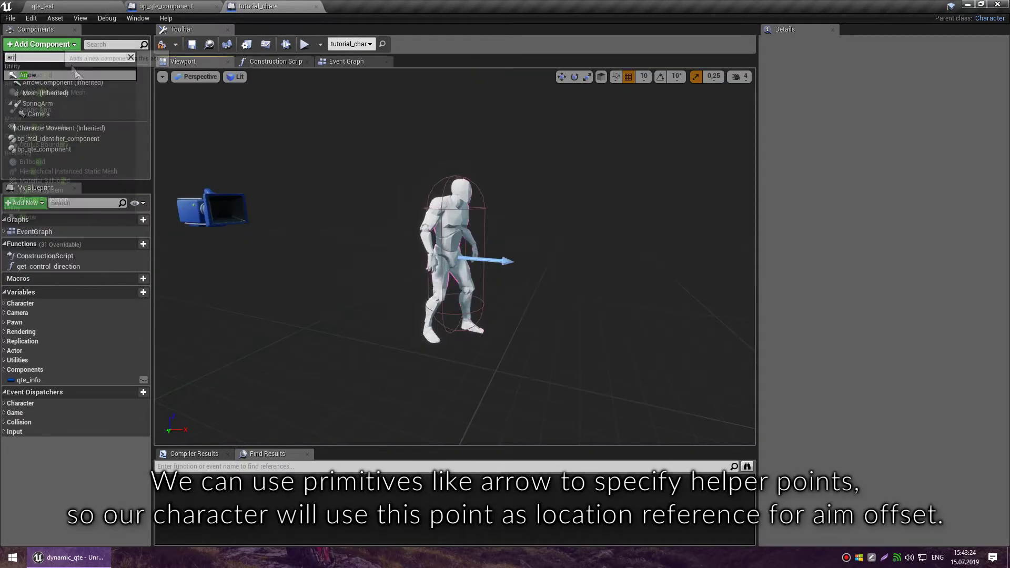
left_click_drag(456, 234, 467, 195)
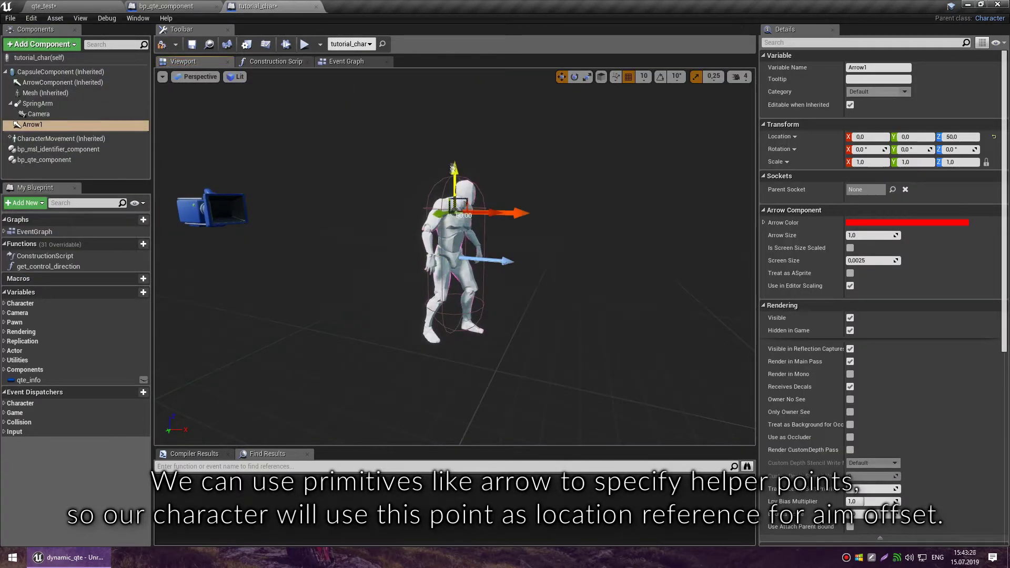
left_click(328, 61)
mouse_move(69, 130)
left_mouse_down()
mouse_move(273, 376)
mouse_move(352, 342)
left_mouse_up()
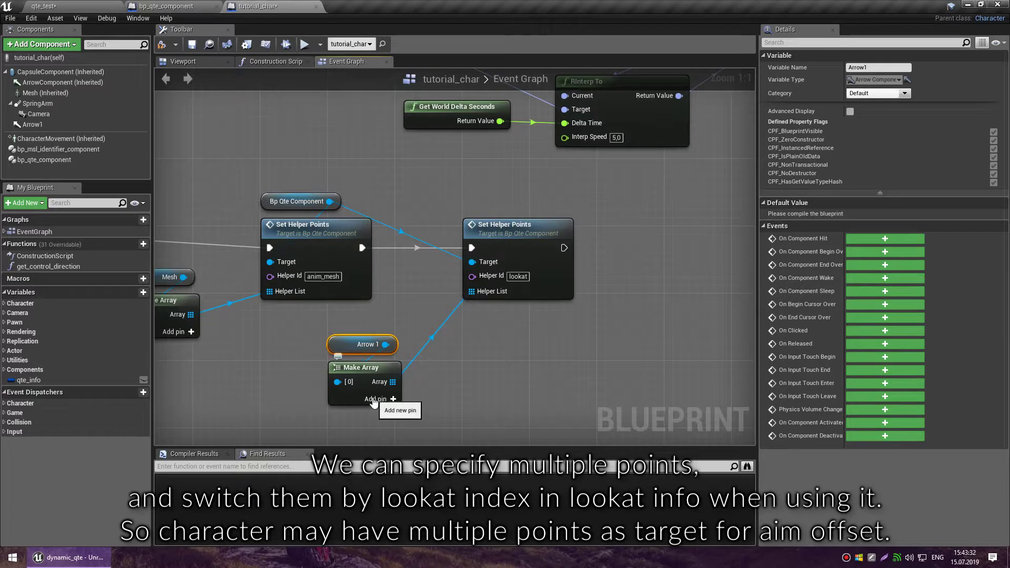
left_click(192, 47)
left_click(204, 5)
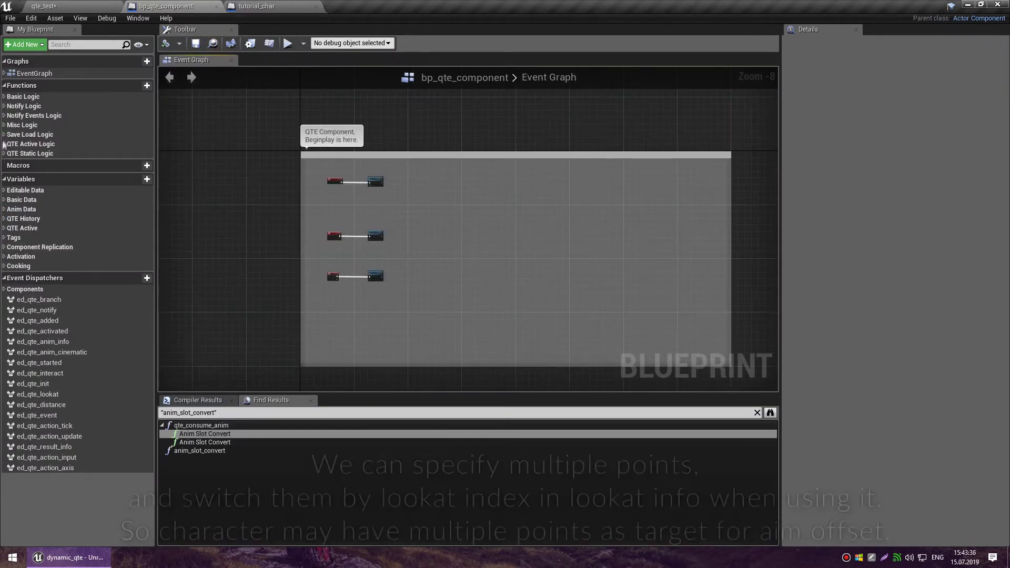
Review the QTE component's Tick Lookat, qte_consume_lookat and qte_consume_anim function graphs.
scroll(391, 227, "up", 4)
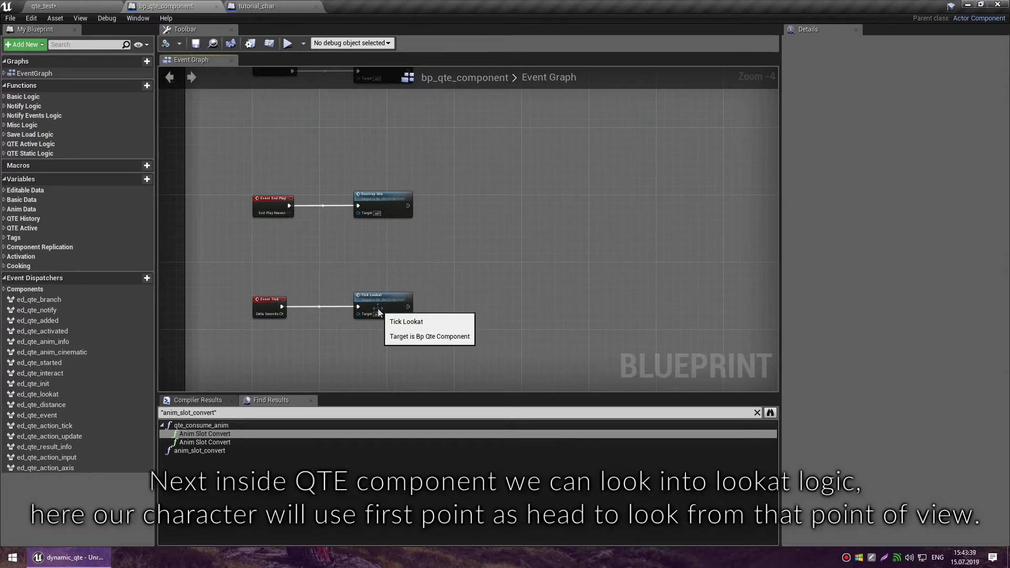
double_click(375, 296)
left_click(4, 106)
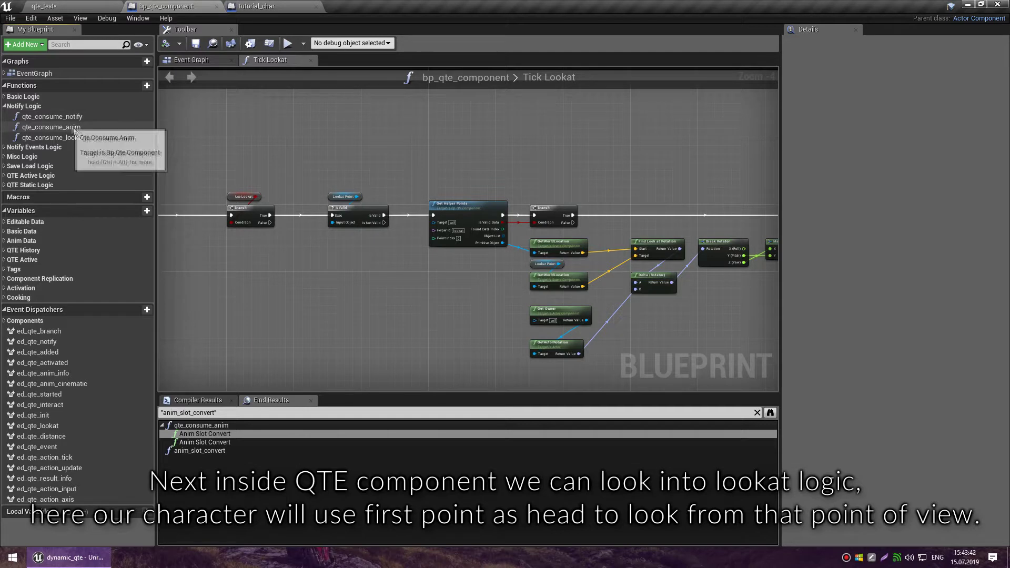
left_click(80, 128)
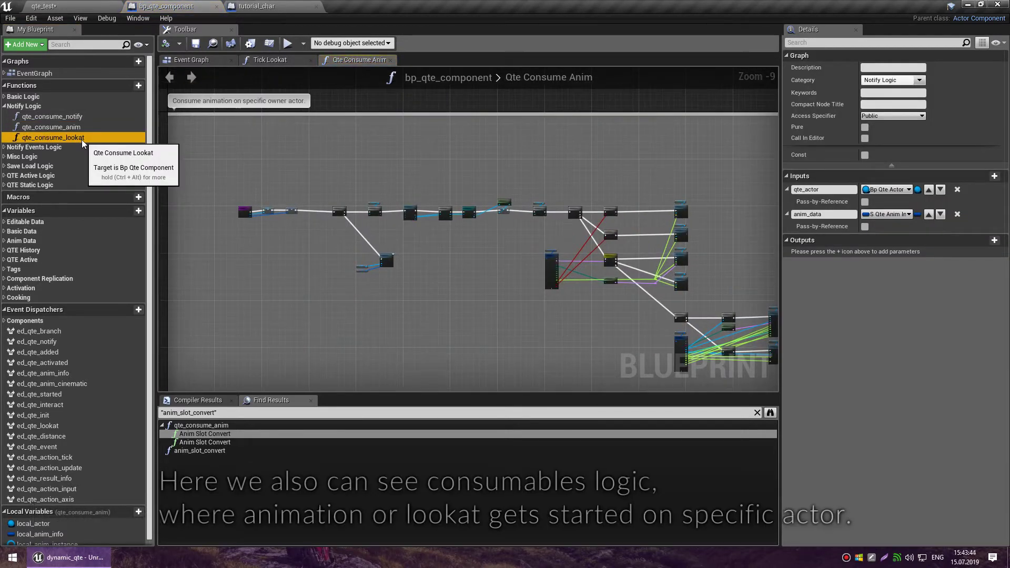
double_click(81, 139)
double_click(74, 128)
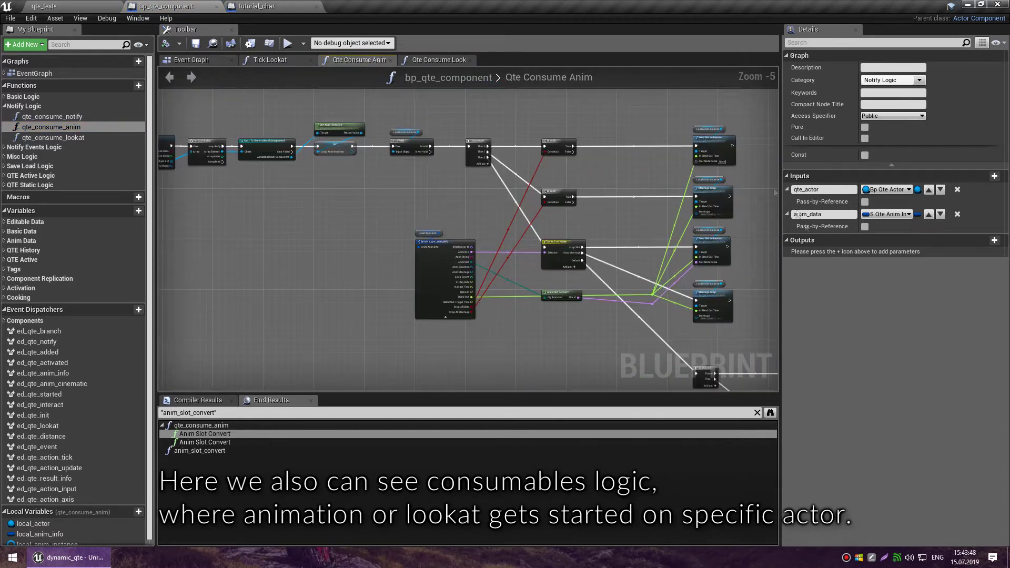
Inspect the anim_slot_convert function graph, then open the tutorial_animBP animation blueprint.
scroll(507, 318, "down", 1)
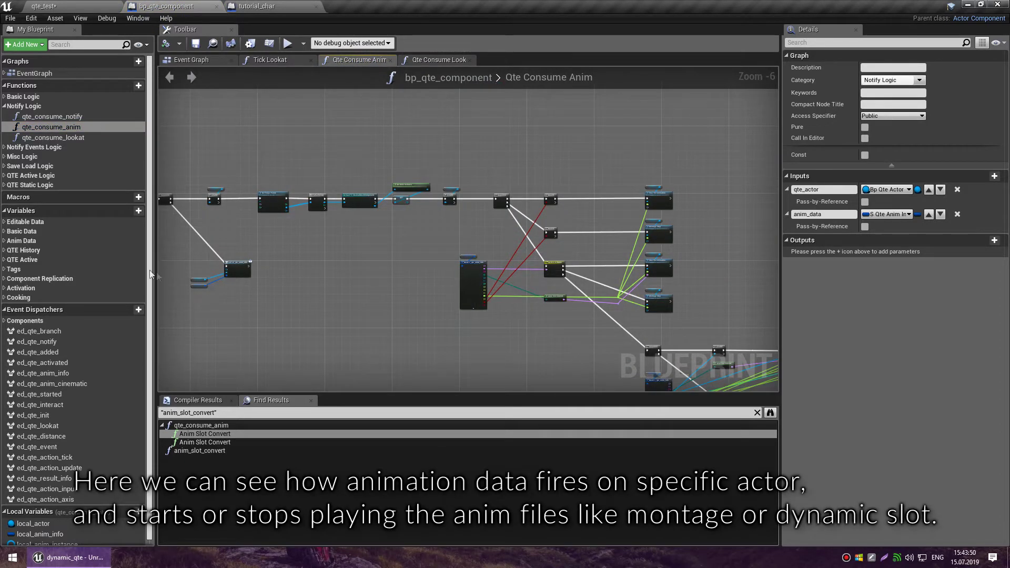
left_click(6, 157)
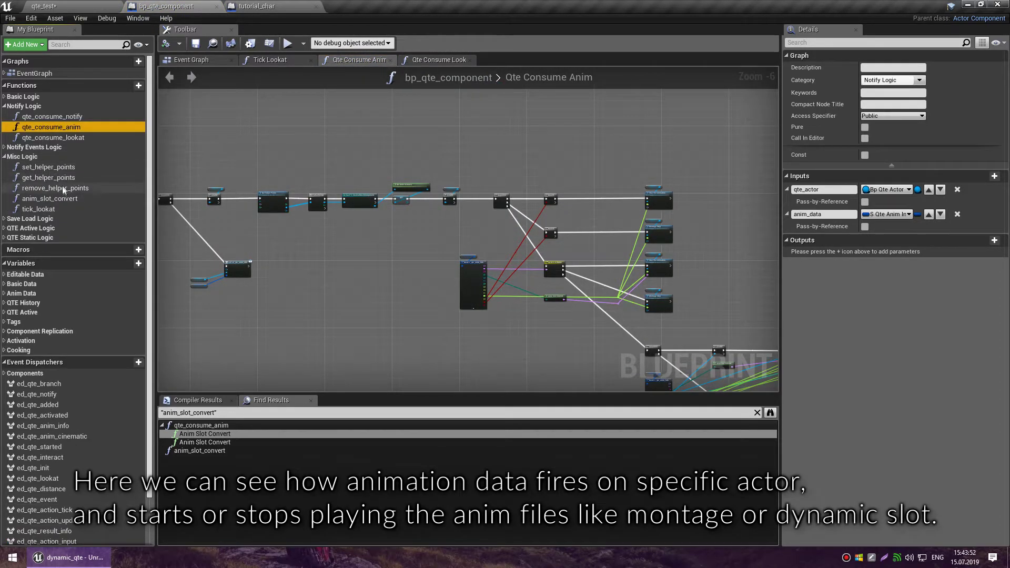
double_click(61, 200)
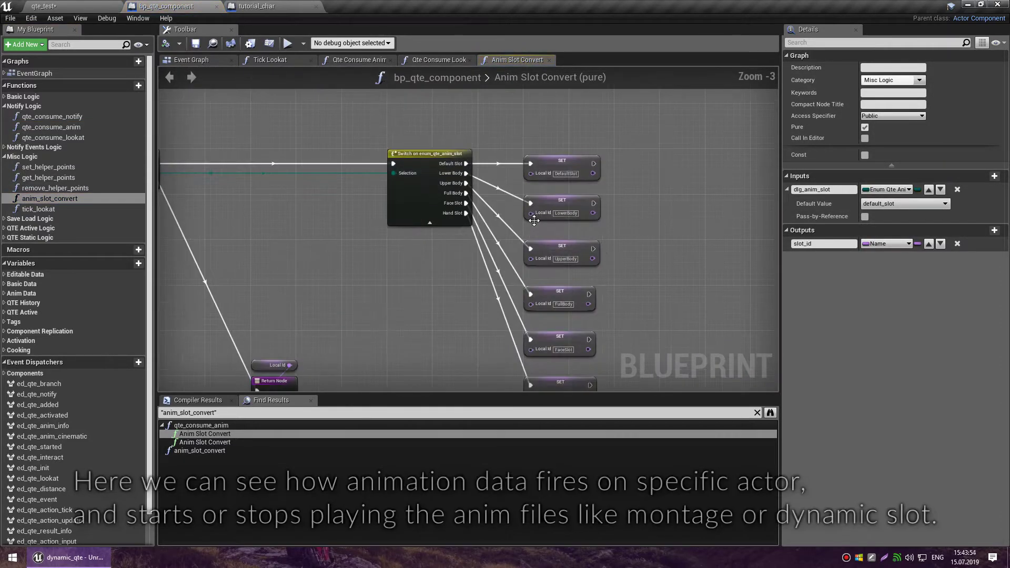
right_click_drag(561, 285, 537, 205)
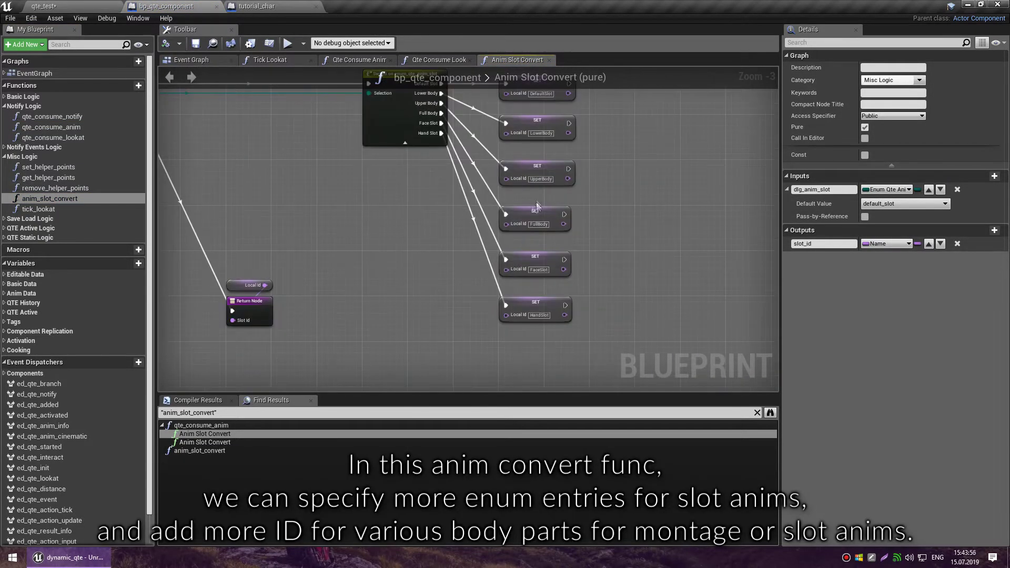
right_click_drag(543, 338, 557, 400)
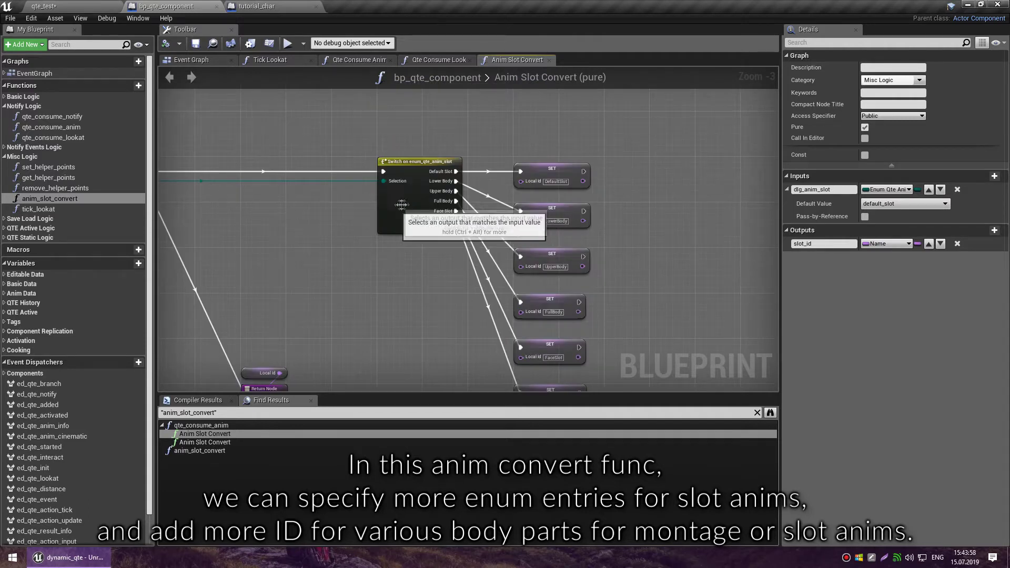
scroll(468, 184, "down", 1)
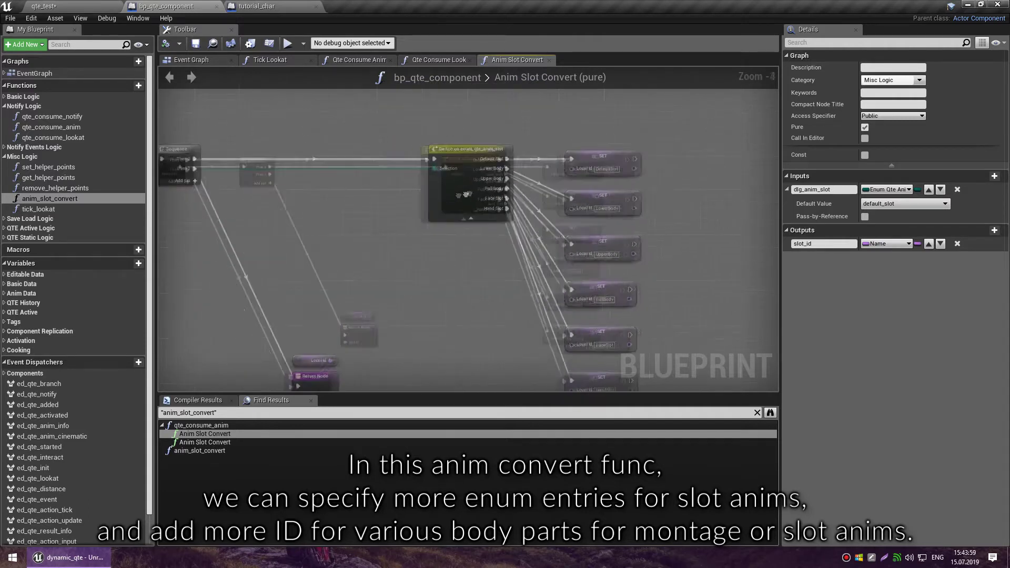
left_click(295, 62)
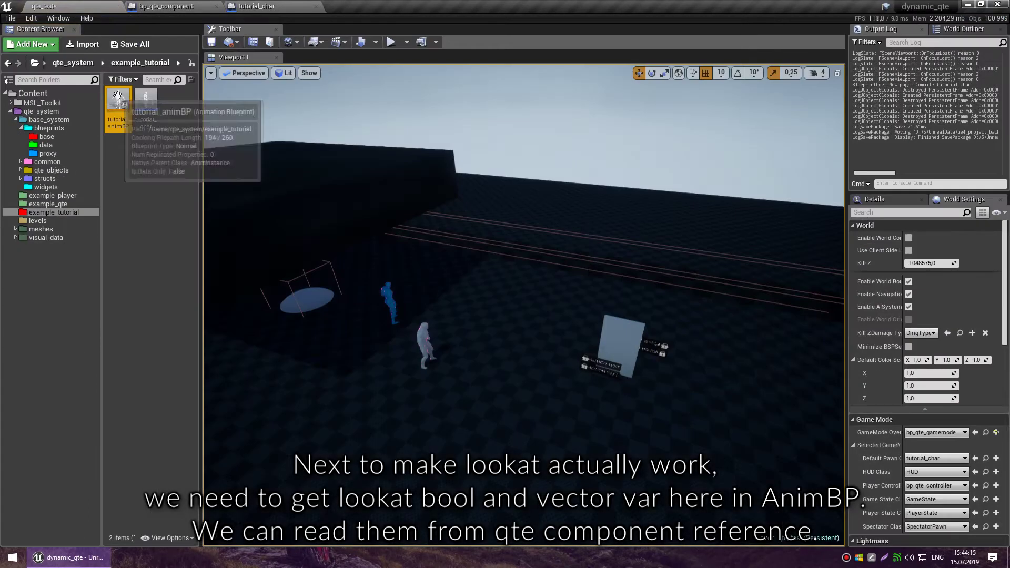
double_click(117, 95)
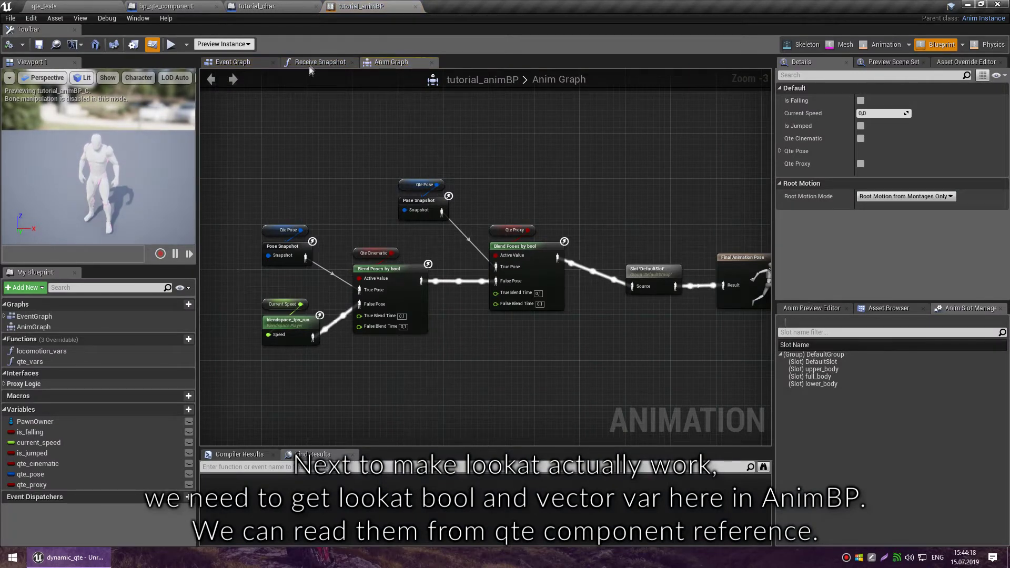
In qte_vars, store the component's lookat getters into qte_lookat and qte_ao, then compile.
double_click(30, 361)
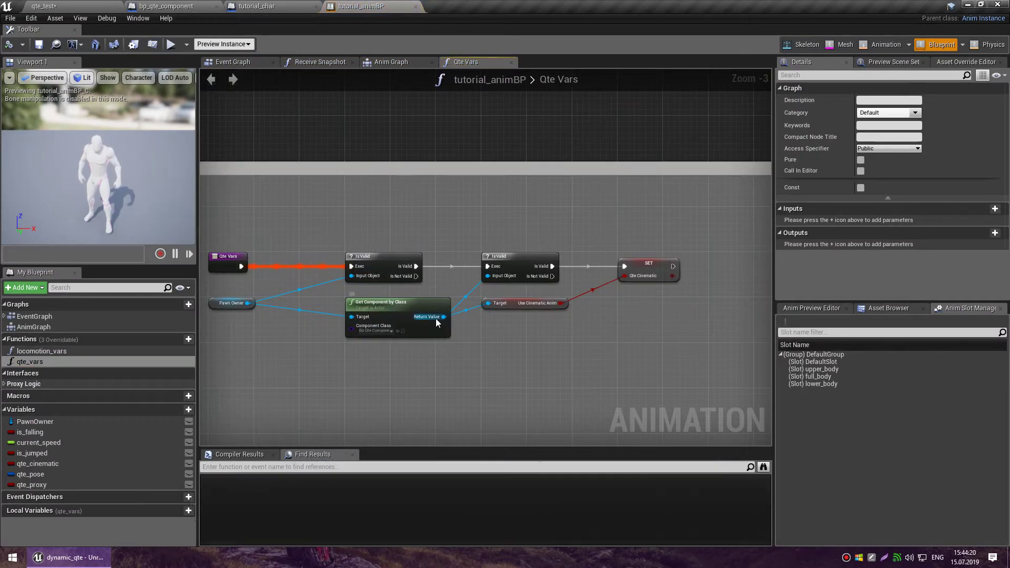
left_click_drag(443, 317, 503, 329)
type("get look")
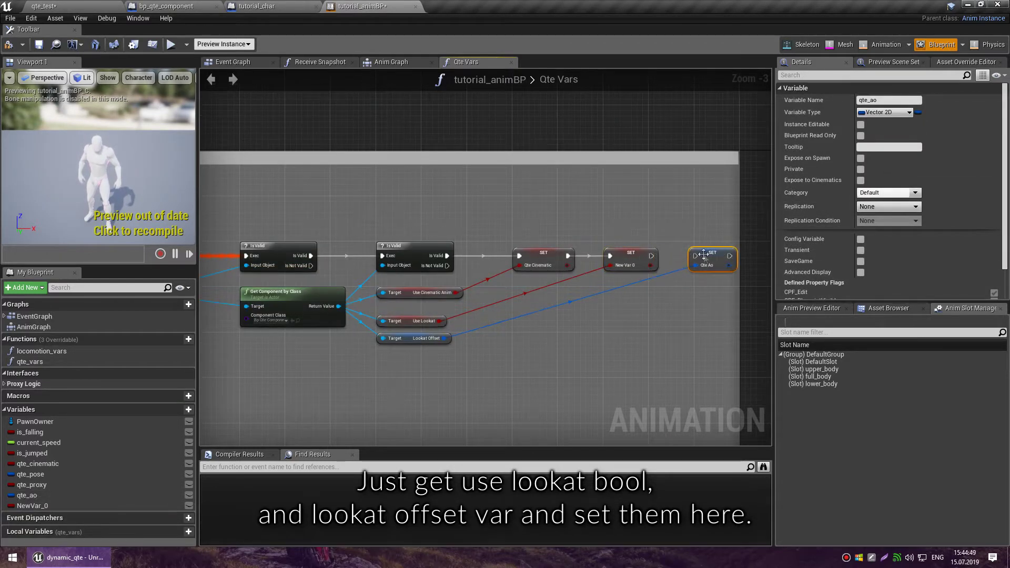
left_click_drag(659, 259, 651, 256)
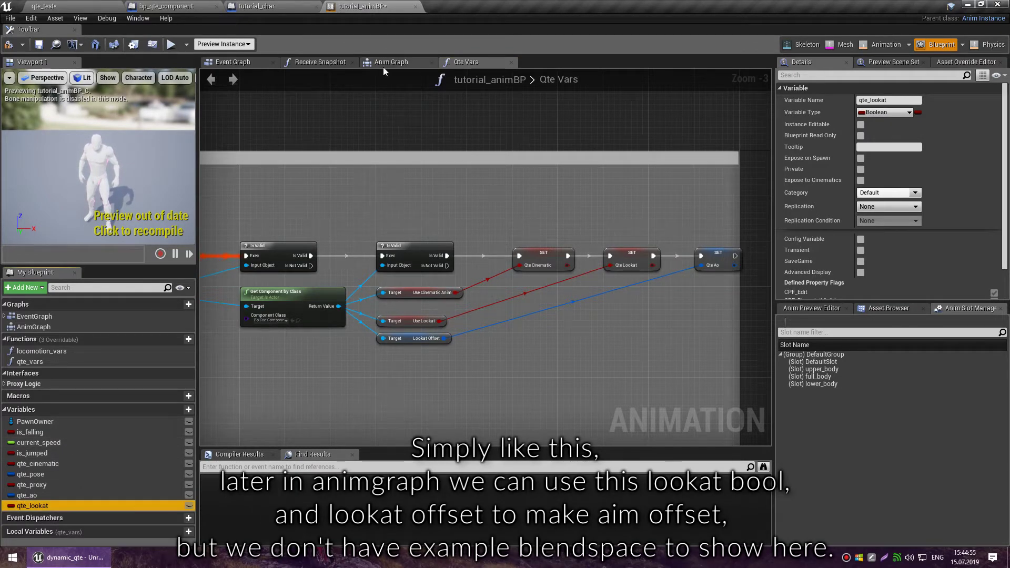
left_click(383, 63)
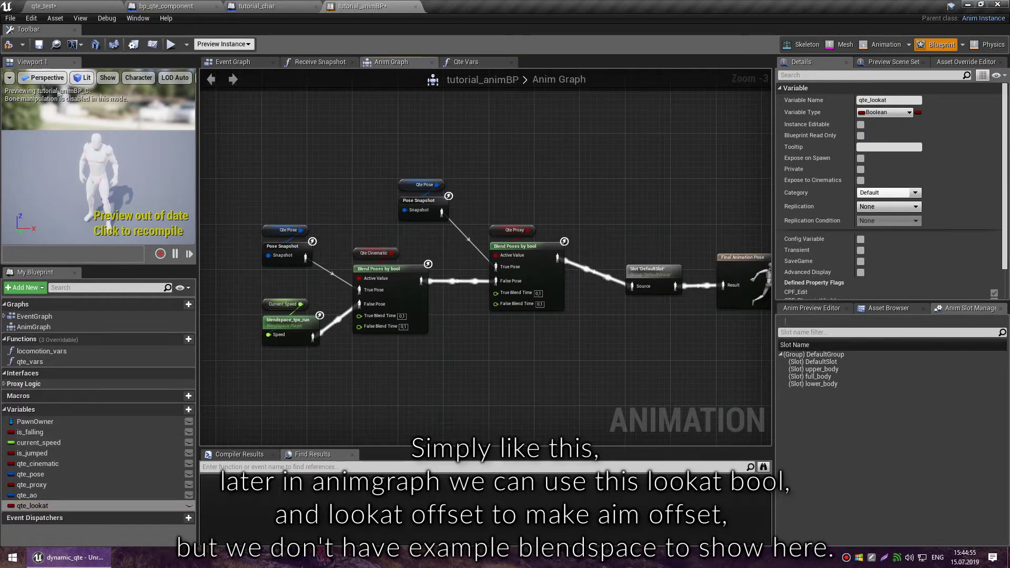
left_click(14, 47)
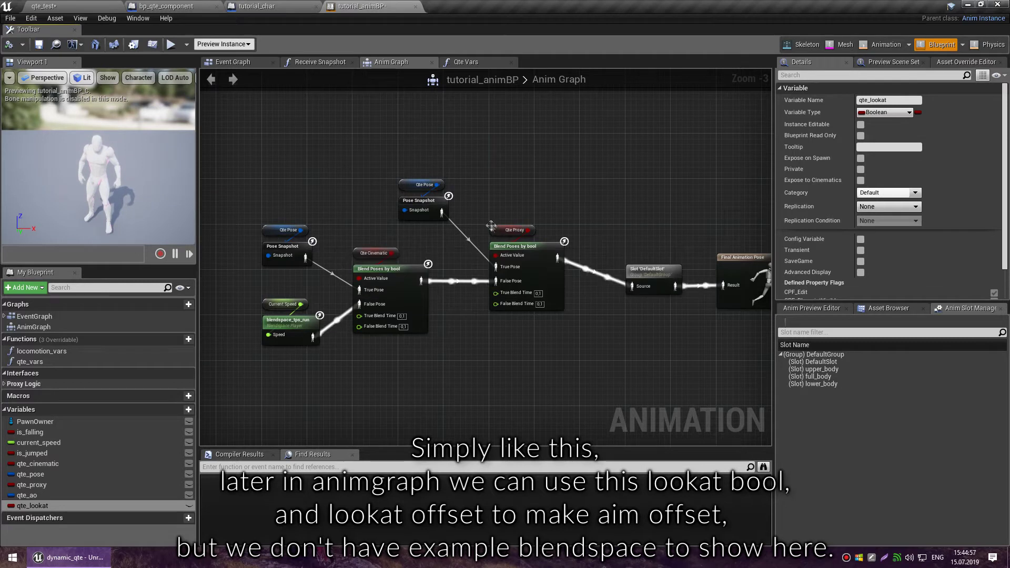
Break the Qte Ao getter into X and Y with a Break Vector 2D node.
mouse_move(26, 495)
left_mouse_down("ctrl")
mouse_move(414, 339)
mouse_move(464, 332)
mouse_move(428, 372)
left_mouse_up("ctrl")
left_click(499, 353)
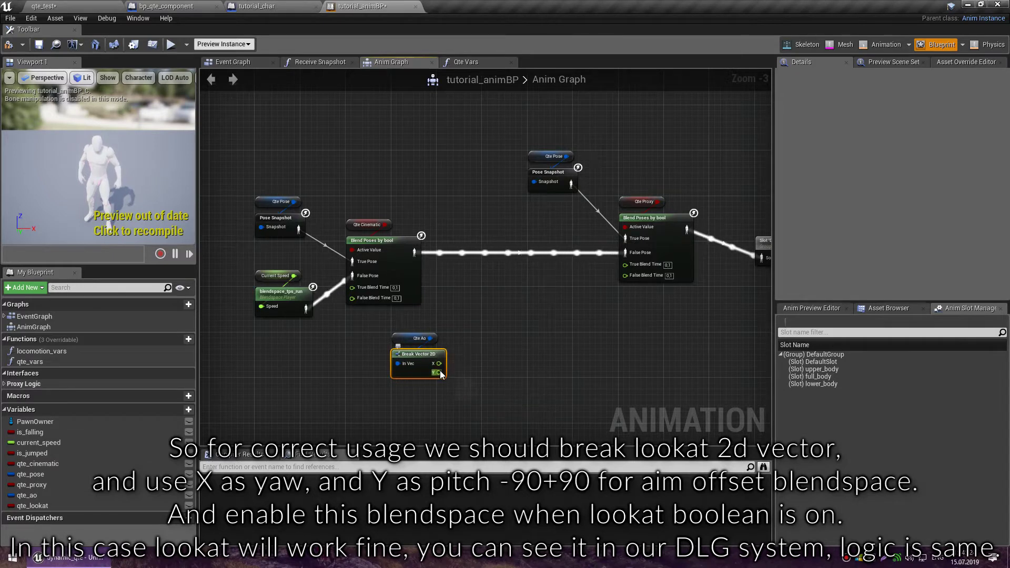
left_click_drag(427, 330, 447, 376)
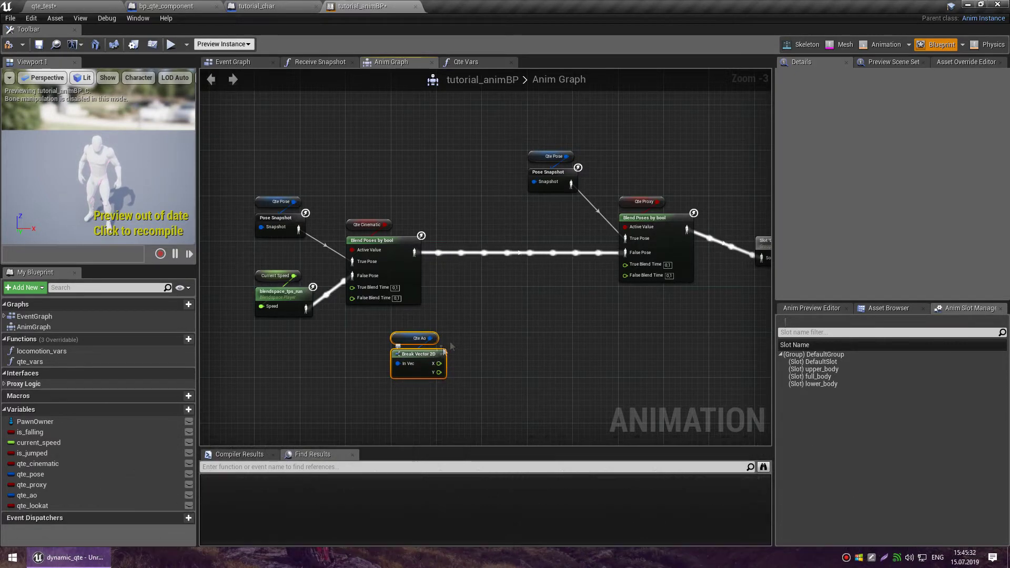
left_click_drag(462, 334, 408, 391)
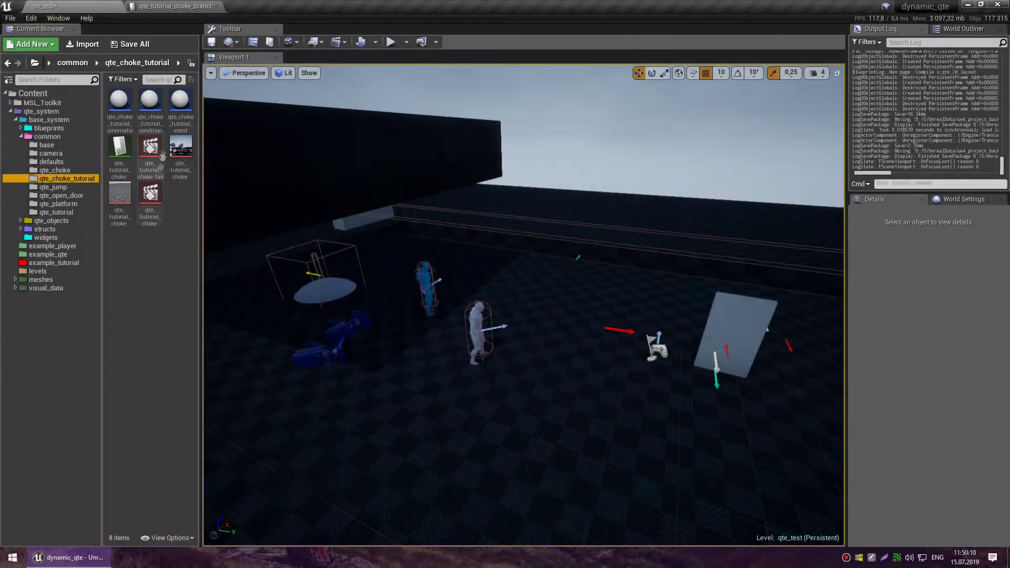
Open qte_choke_tutorial_cinematic and expand Cinematic List element 1's cinematic_action settings.
double_click(120, 112)
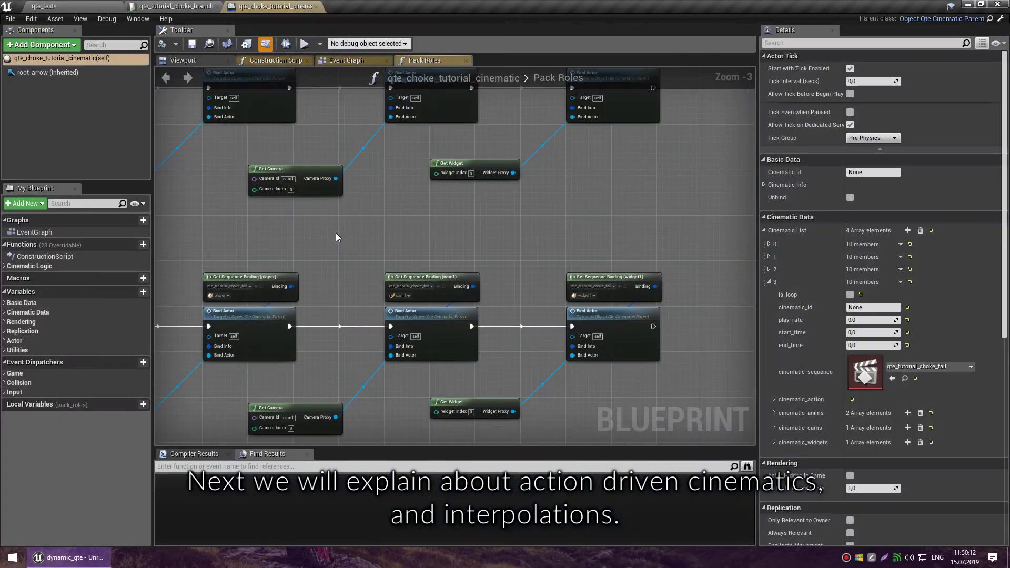
left_click(769, 282)
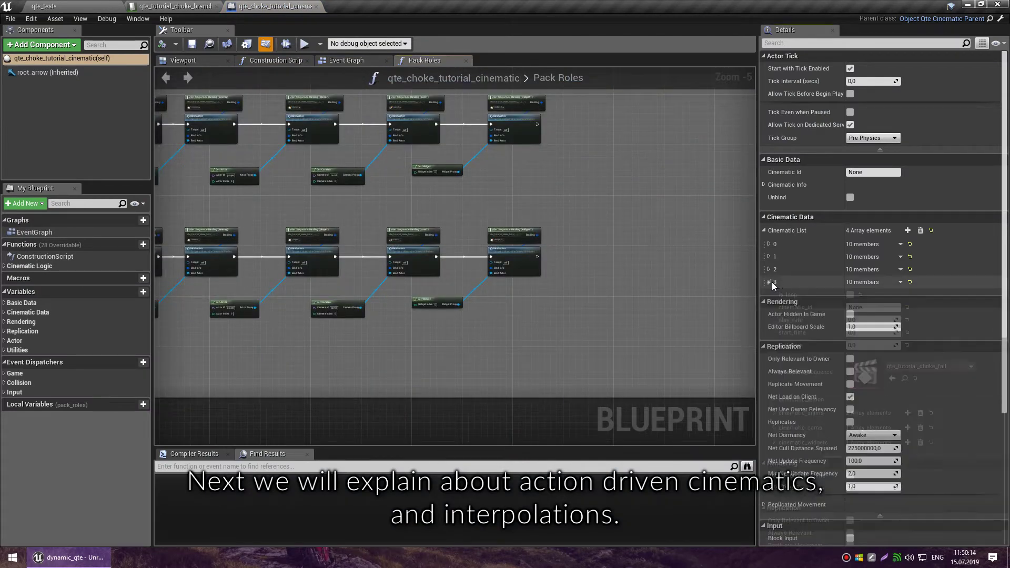
left_click(769, 282)
left_click(770, 283)
left_click(769, 268)
left_click(769, 268)
left_click(768, 256)
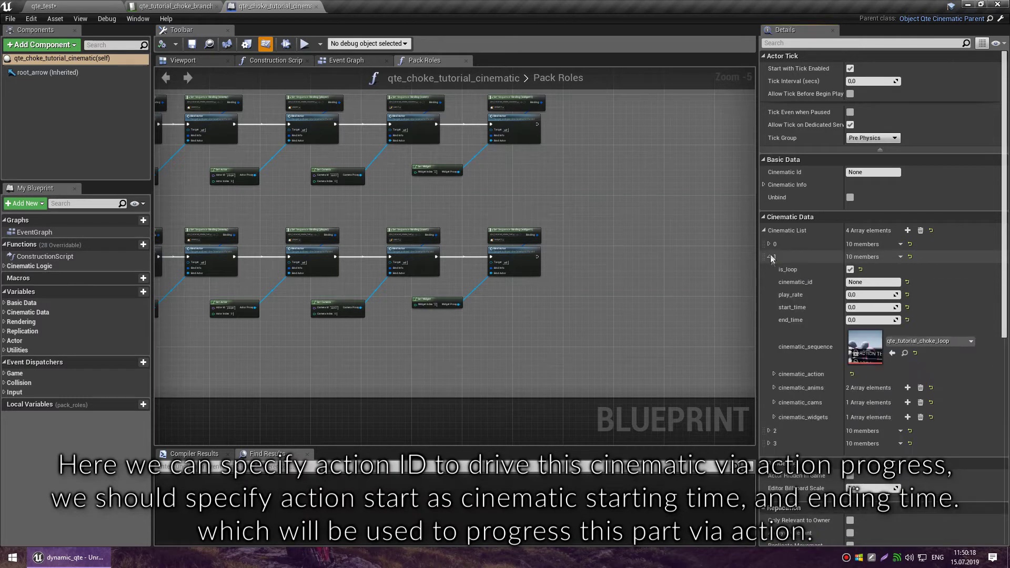
left_click(774, 374)
Set cinematic_action to action_id a1, start 0.1, end 1.0, interp 2.0 to 4.0.
left_click(872, 387)
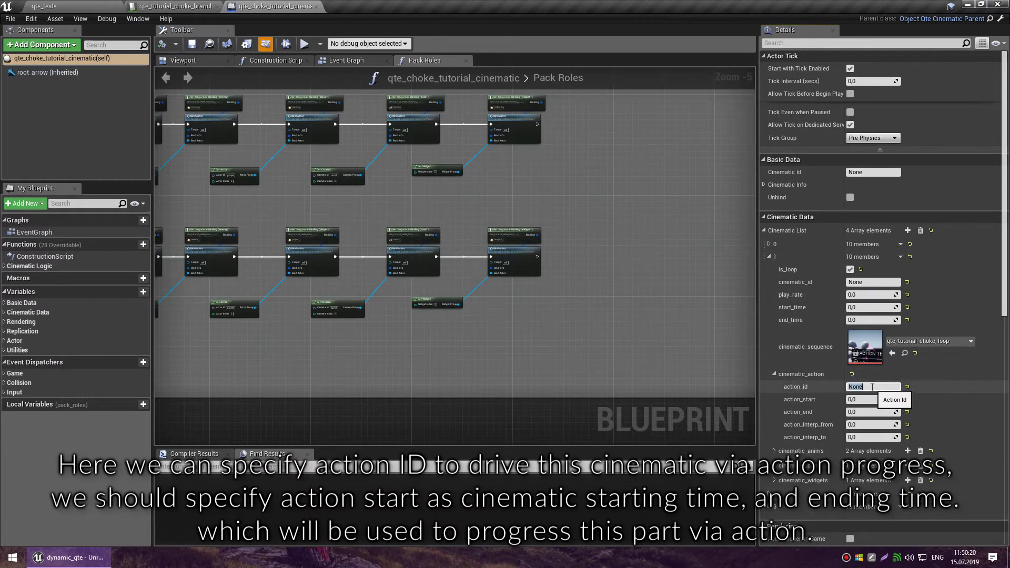
type("1")
left_click(852, 399)
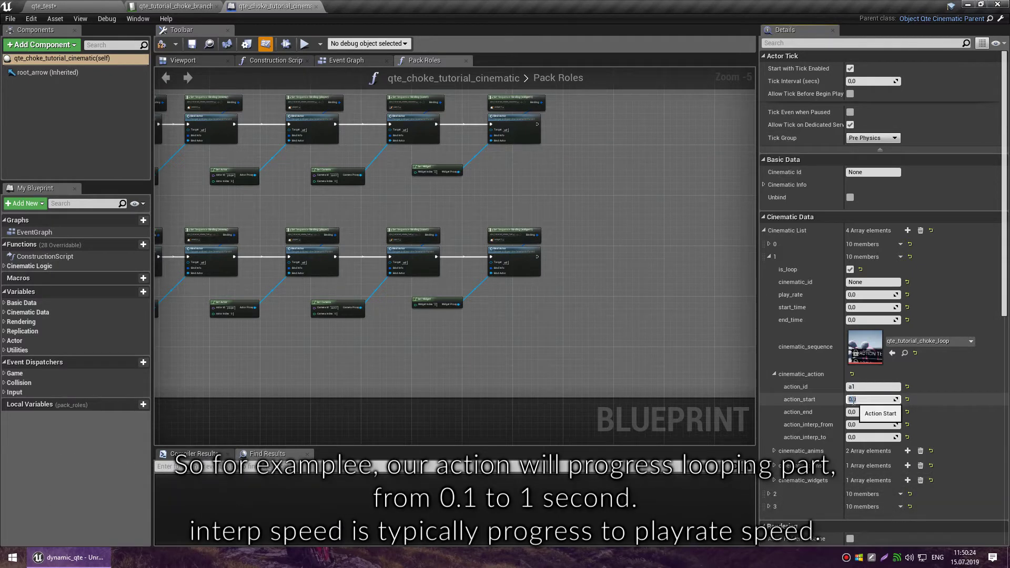
type("0.5")
type("2")
type("0.1")
key("Return")
left_click(873, 437)
type("4")
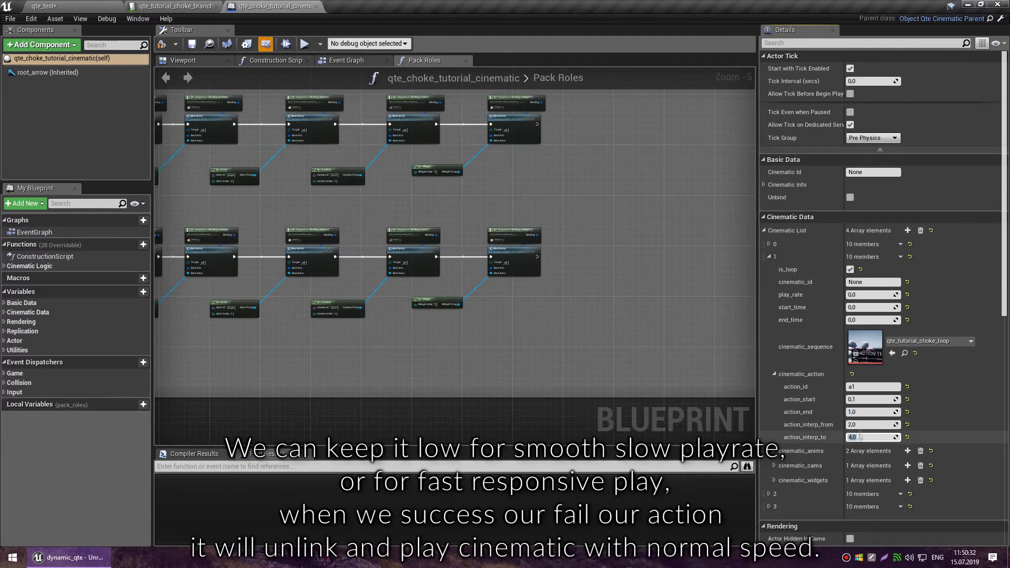
left_click(866, 399)
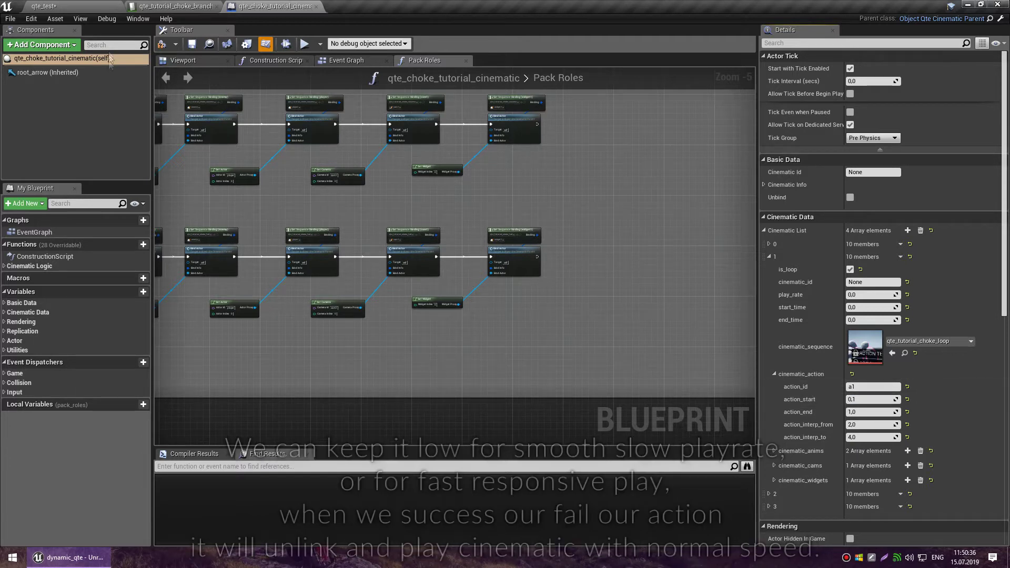
left_click(71, 4)
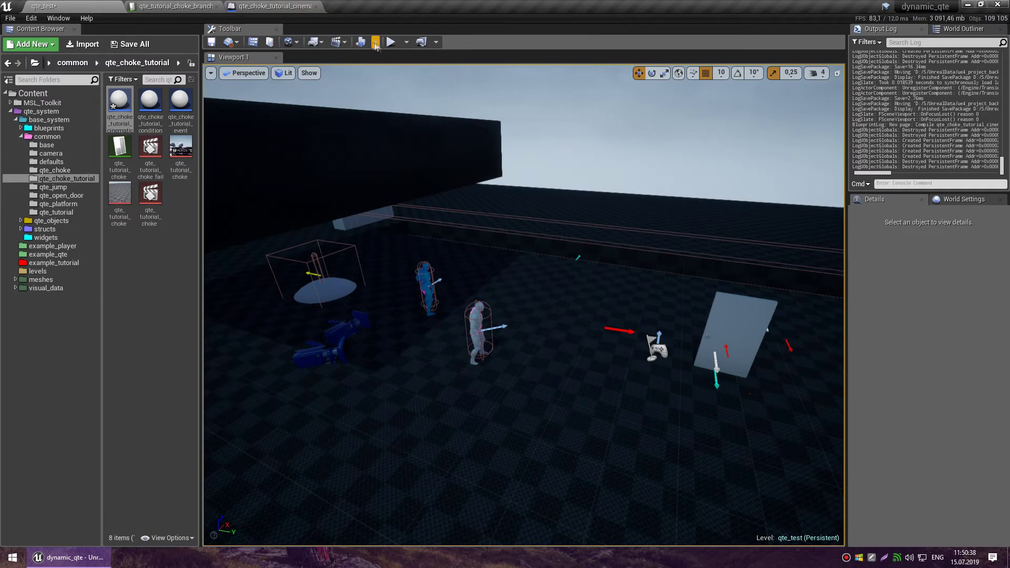
Play the level and press Space to advance the paused choke cinematic.
left_click(391, 42)
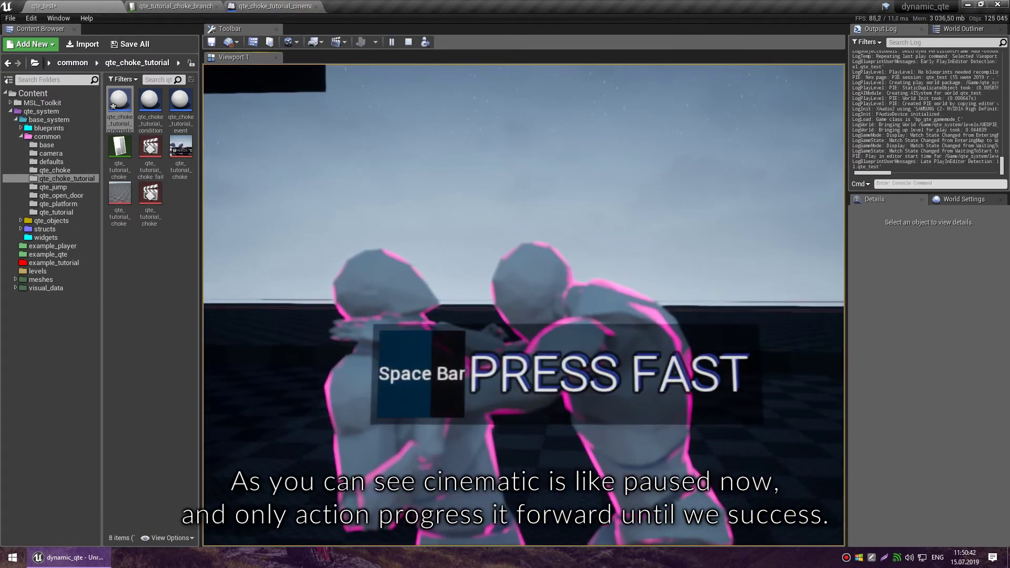
key("space")
key("space")
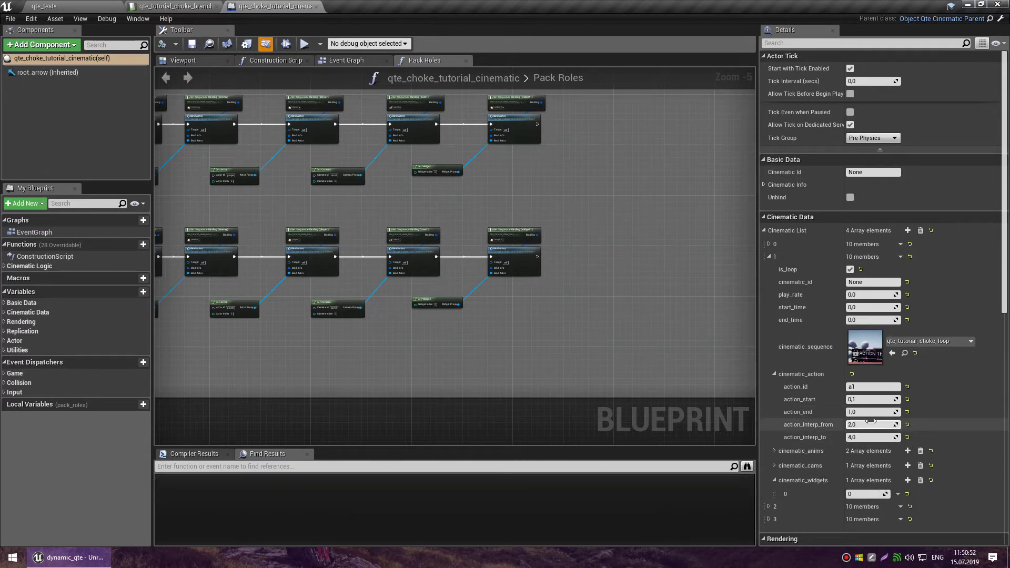
In the qte_tutorial_choke_branch data table, set action 1's progress_target to 15.0.
left_click(862, 425)
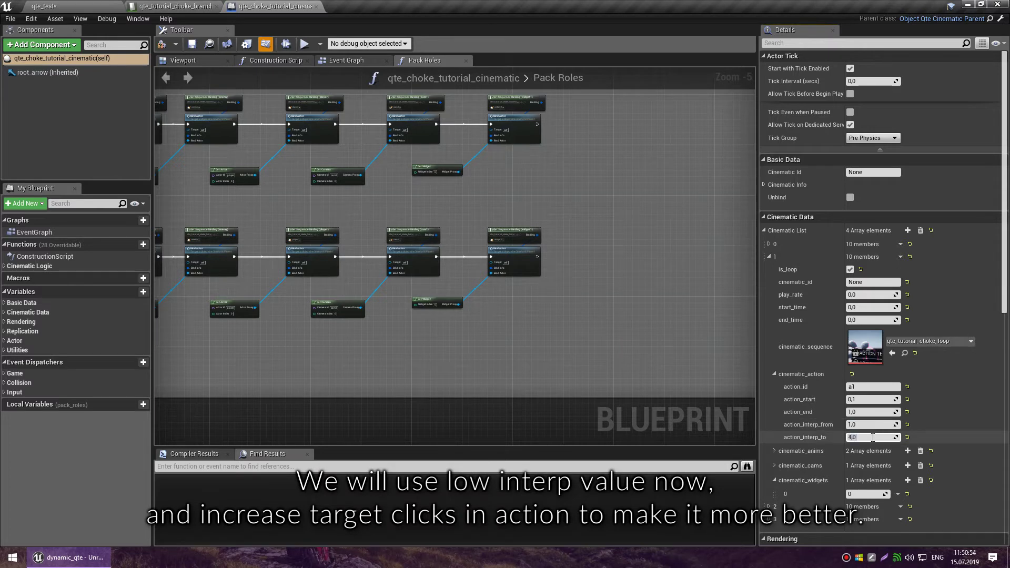
left_click(176, 6)
left_click(12, 313)
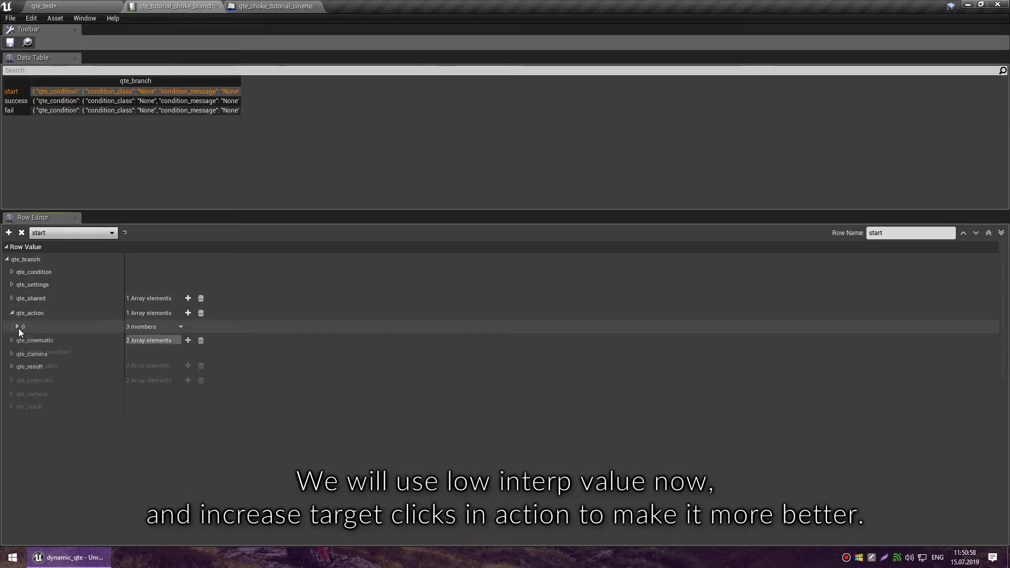
left_click(24, 366)
left_click(28, 392)
left_click(32, 431)
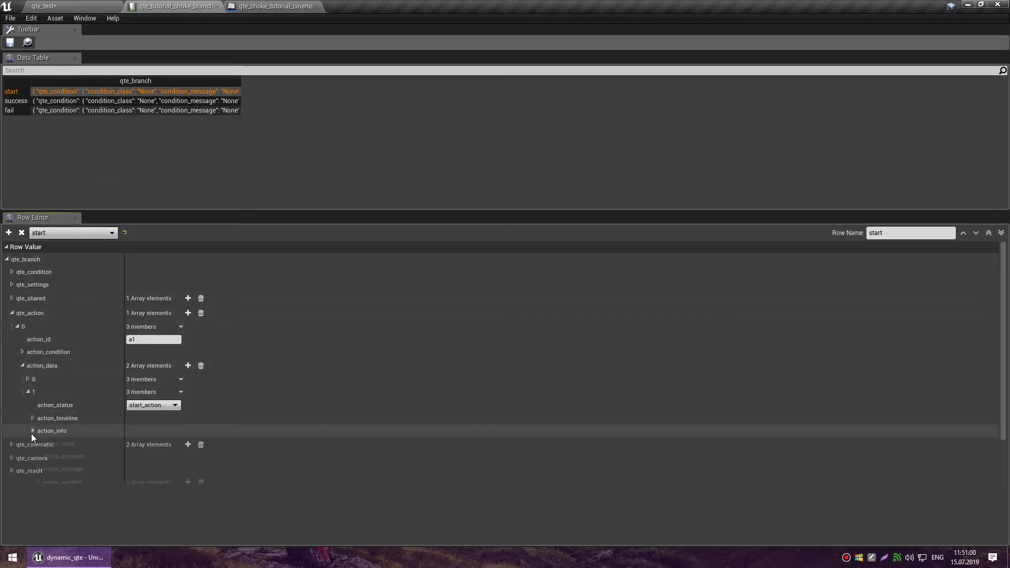
left_click(40, 455)
scroll(158, 446, "down", 2)
left_click(168, 430)
key("Return")
Play-test the choke QTE with Space, then go back to the choke cinematic Blueprint.
key("alt+p")
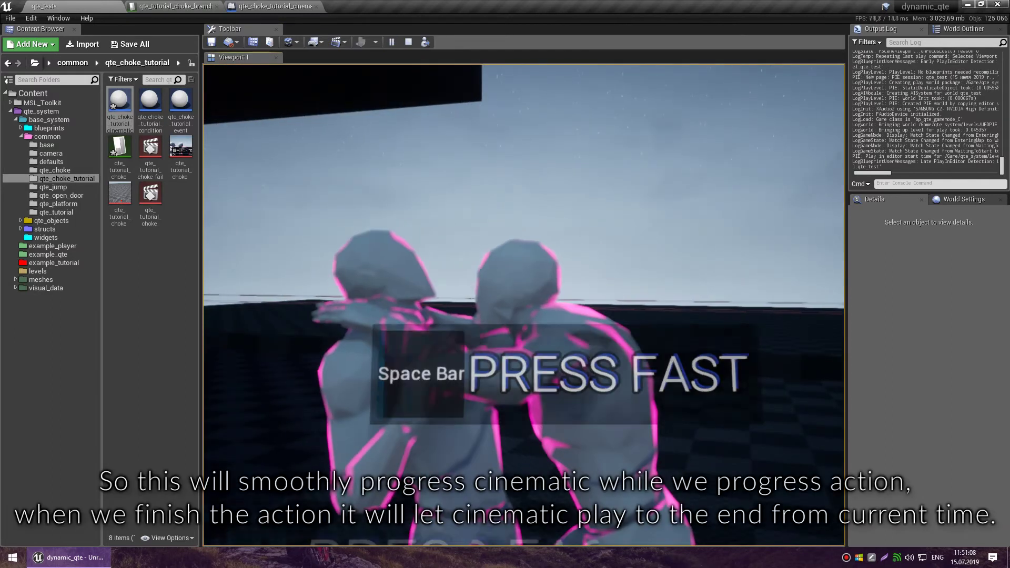
key("space")
key("space")
key("space")
key("space")
key("space")
key("space")
key("space")
key("space")
key("space")
key("space")
key("Escape")
left_click(173, 6)
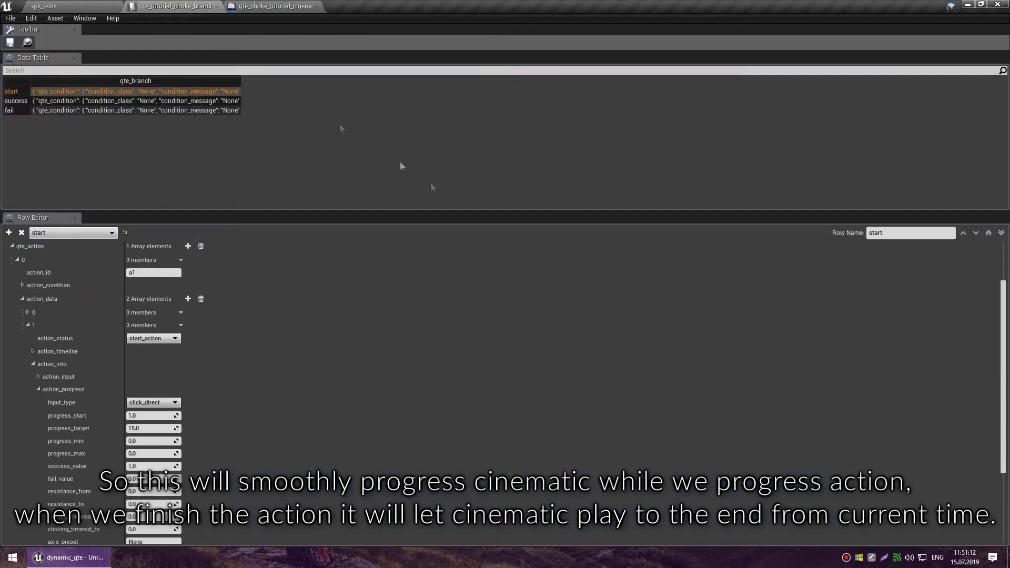
left_click(274, 6)
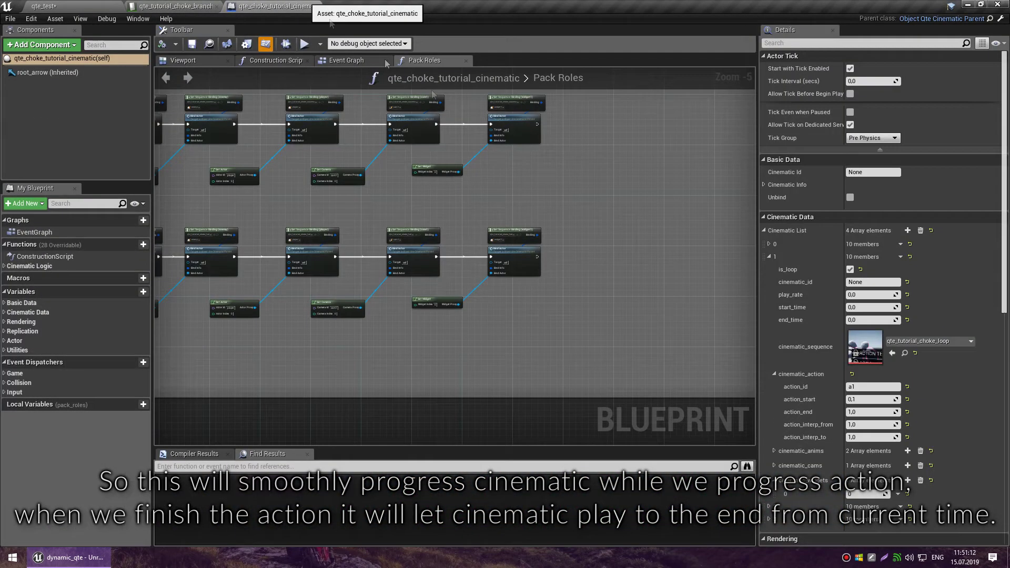
Reset element 1's cinematic_action to defaults and collapse the action and widgets lists.
left_click(852, 374)
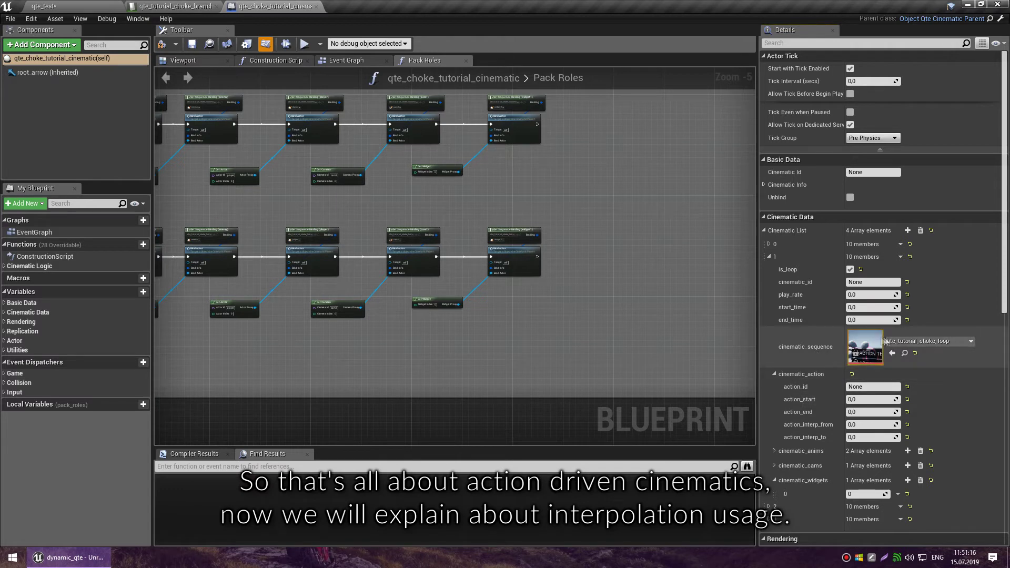
left_click(773, 374)
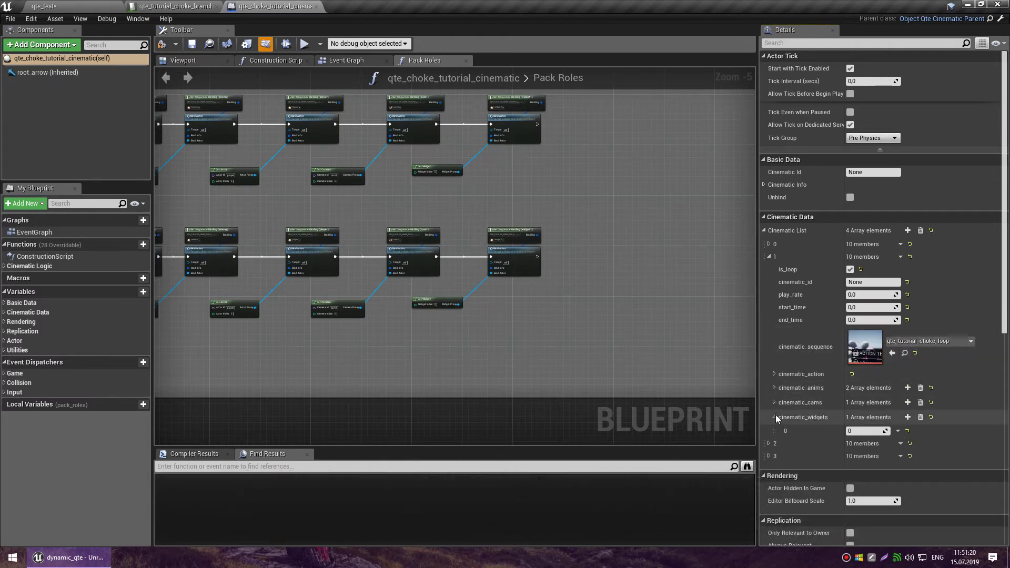
left_click(774, 417)
Reveal cinematic_anims element 0's interp_info settings and widen the Details name column.
left_click(774, 389)
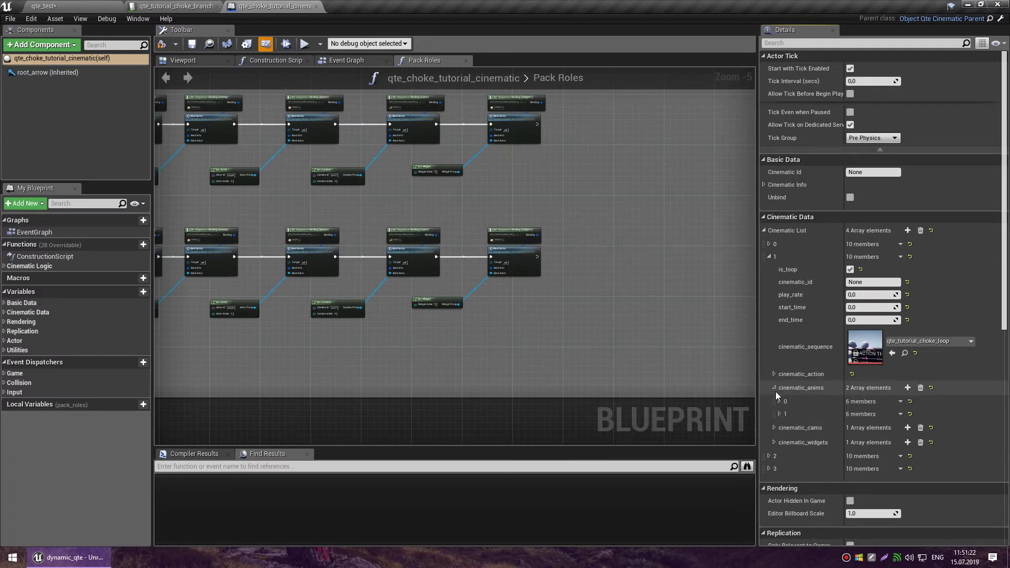
left_click(779, 402)
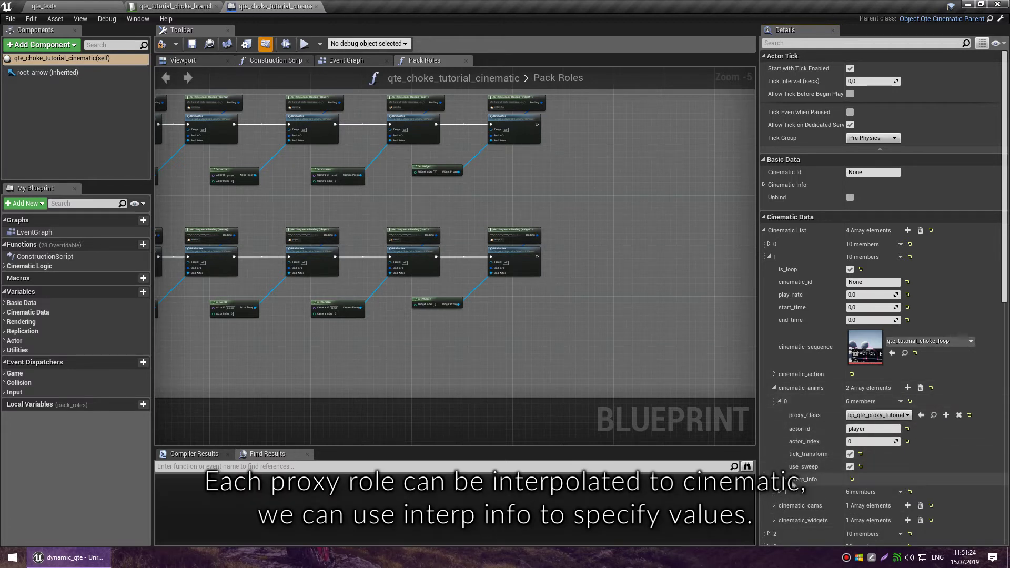
scroll(799, 489, "down", 2)
scroll(799, 489, "down", 2)
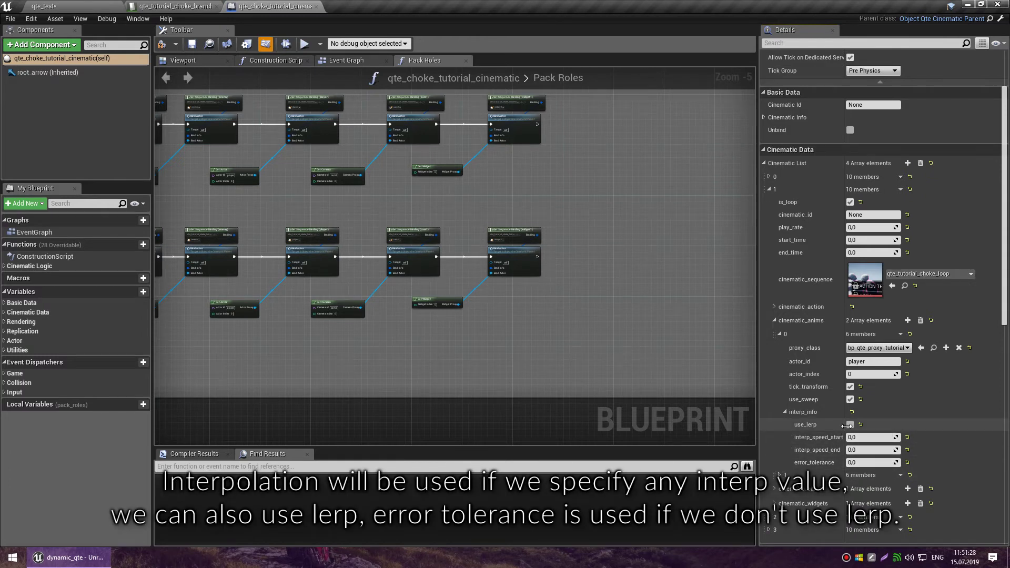
left_click_drag(842, 426, 852, 427)
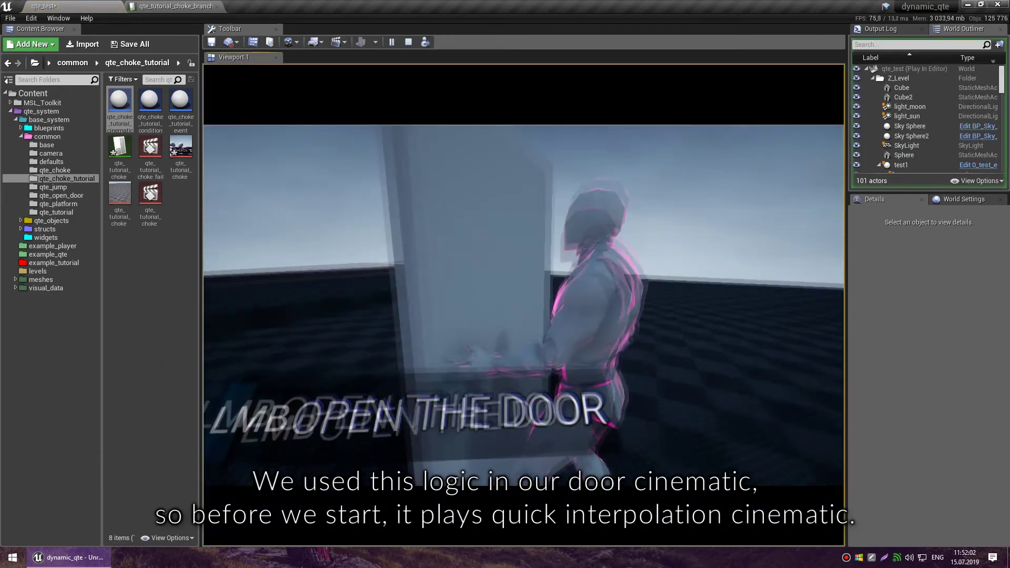
Stop the running session, play-test the door QTE again, and stop it.
key("Escape")
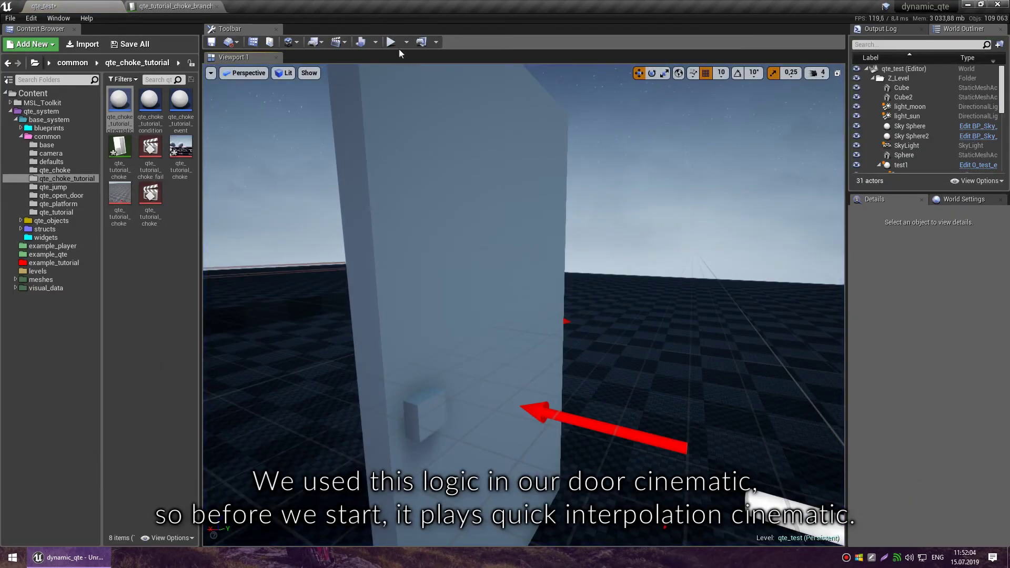
left_click(391, 42)
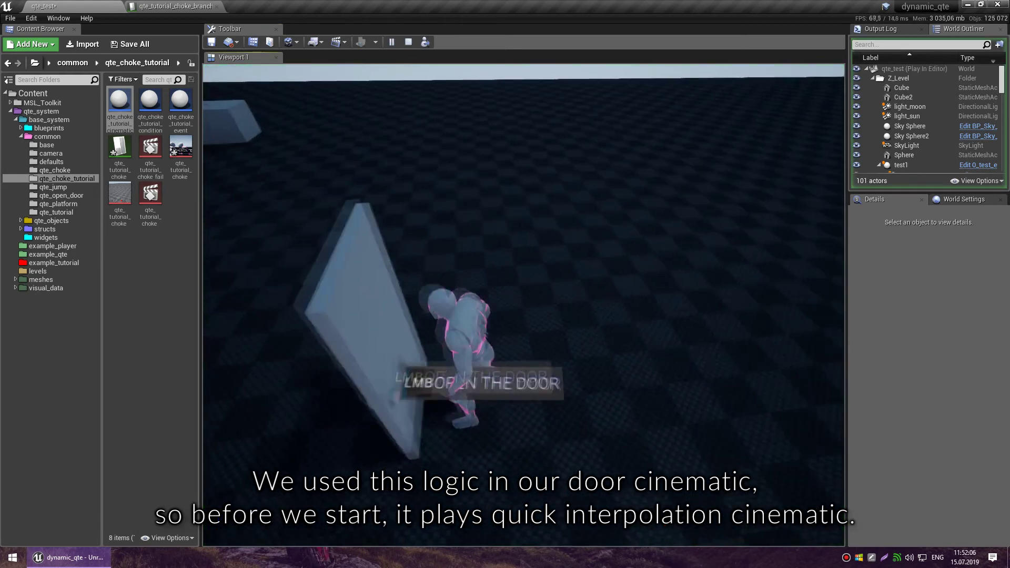
key("Escape")
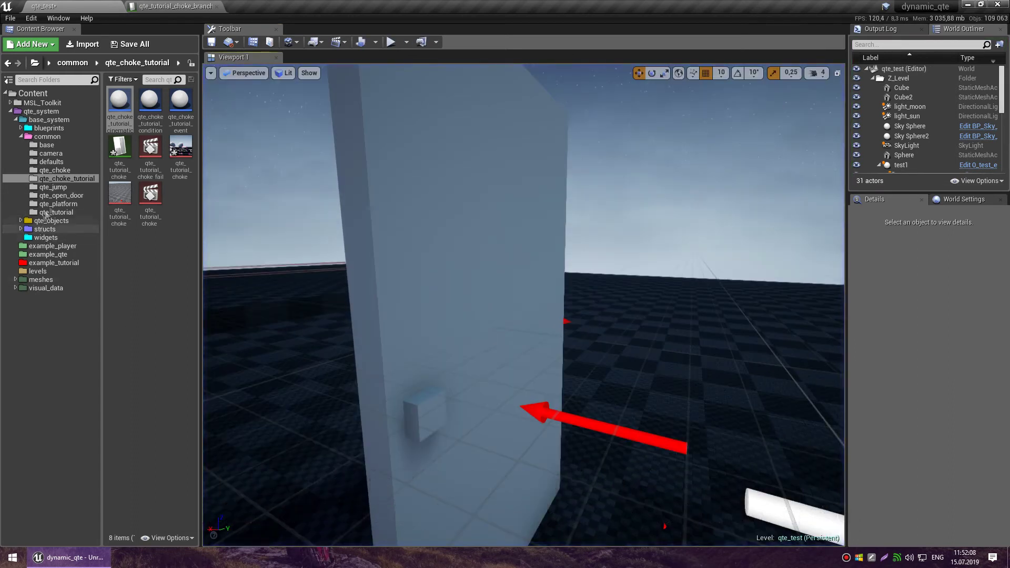
Open door_roles from qte_open_door and expand element 1's player anim interp_info.
left_click(61, 195)
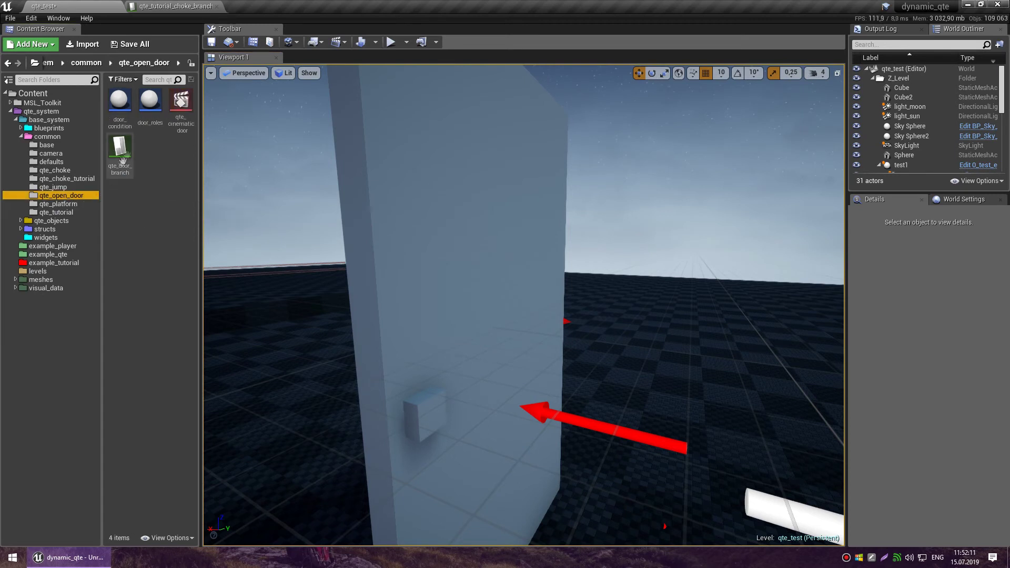
double_click(149, 101)
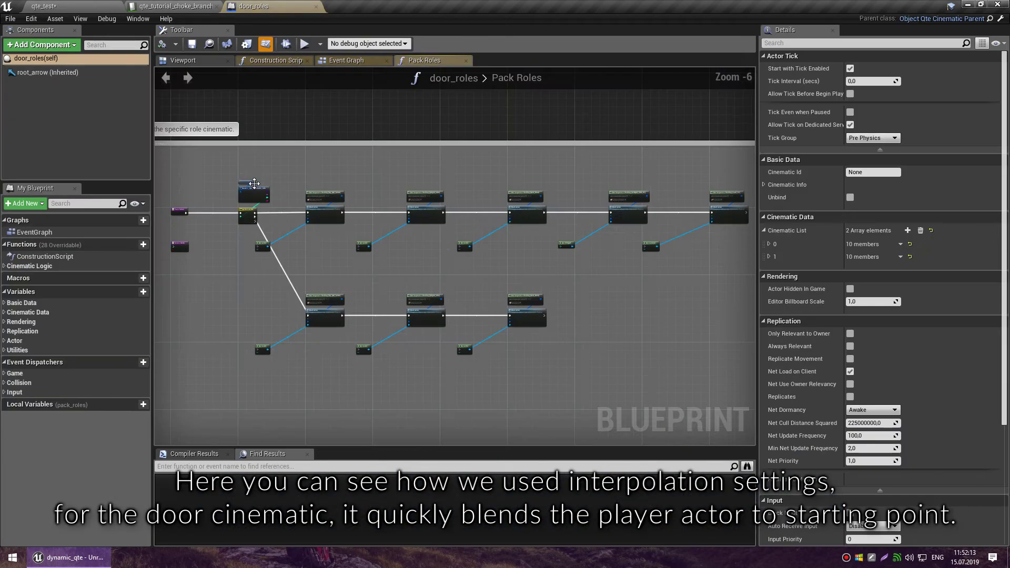
left_click(768, 257)
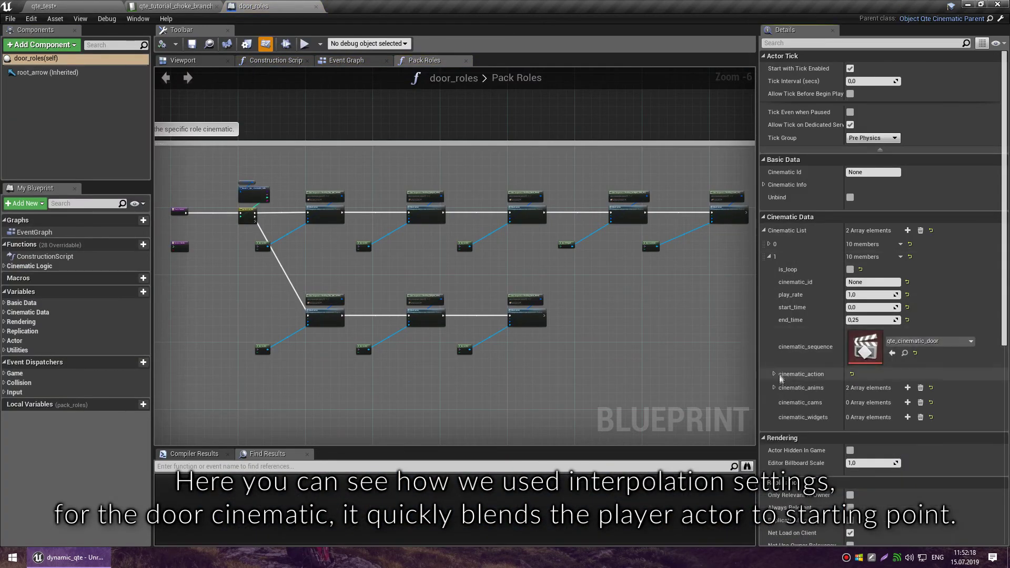
left_click(774, 388)
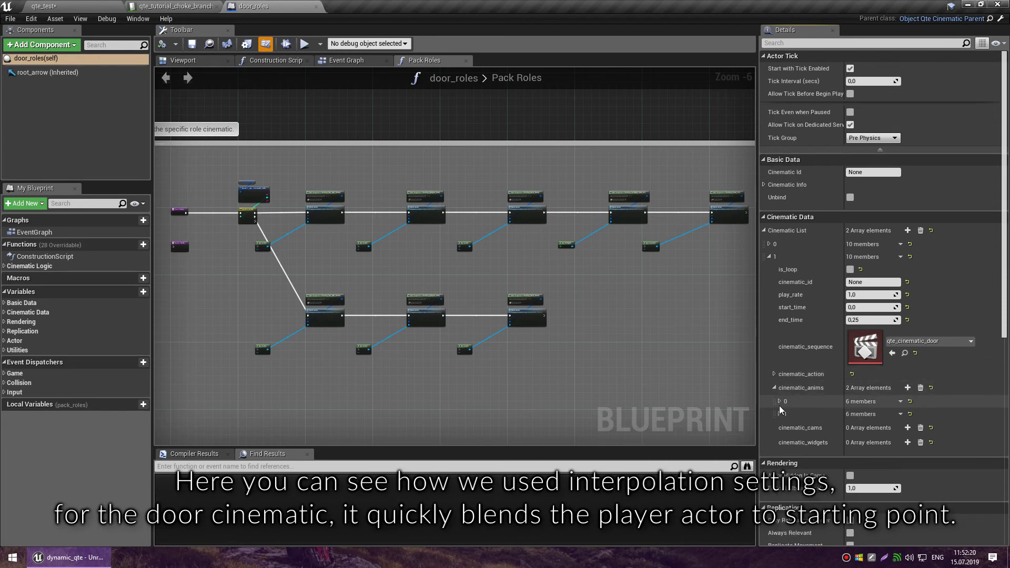
left_click(779, 402)
left_click(784, 479)
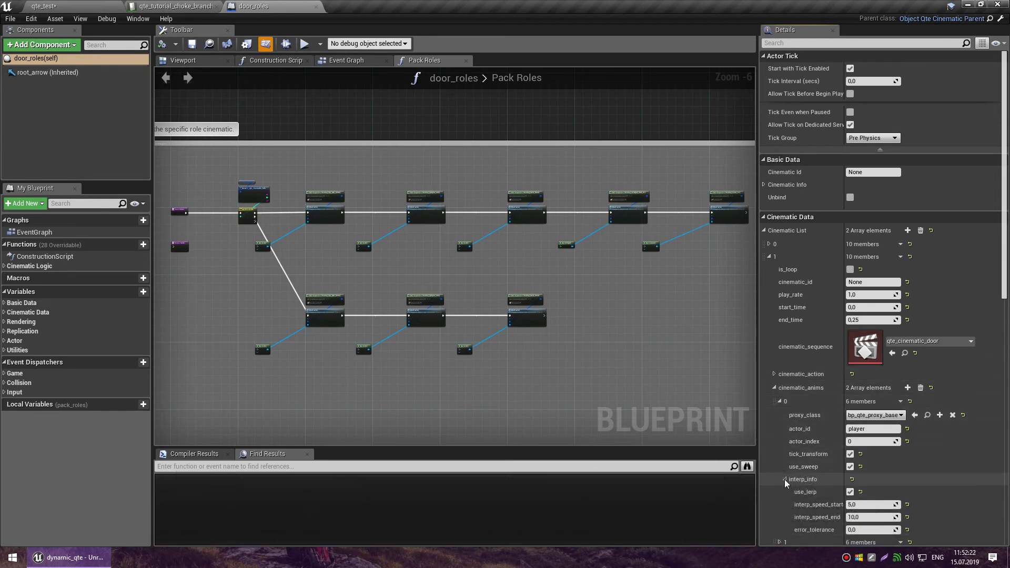
Change interp_speed_end from 10.0 to 5.0 and return to the qte_test level.
scroll(789, 483, "down", 2)
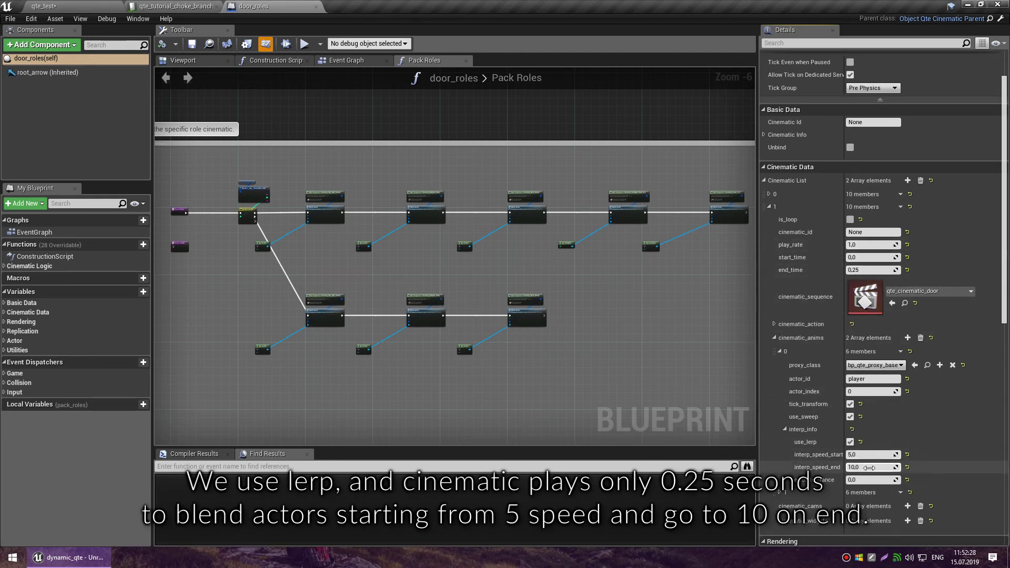
type("5")
key("Return")
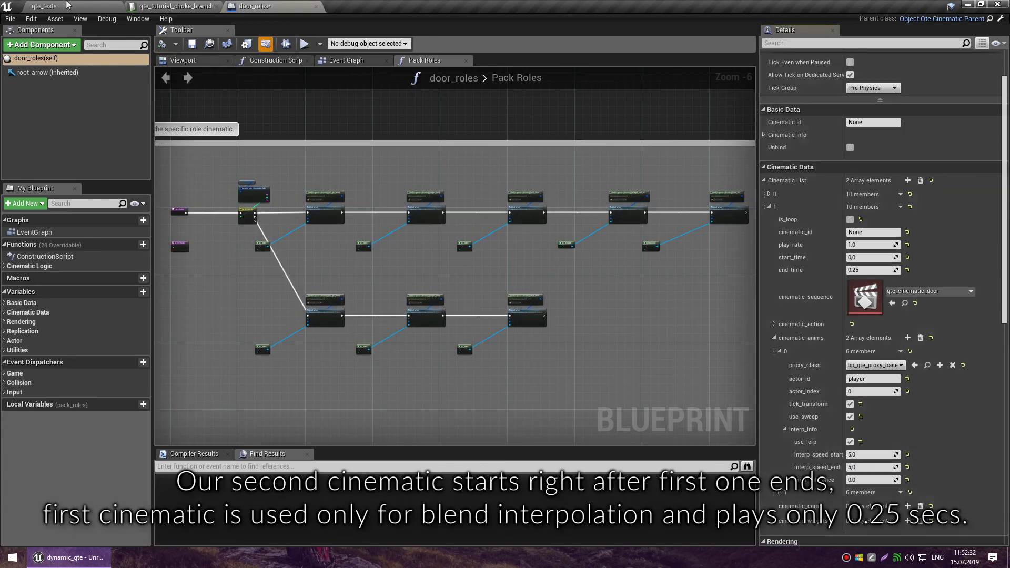
left_click(67, 6)
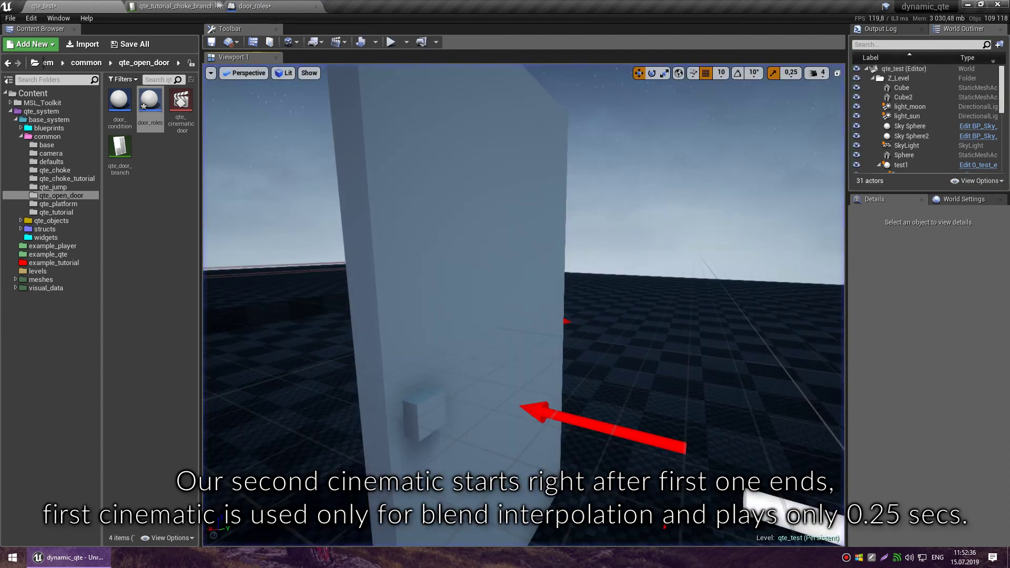
Compile and save door_roles, then play-test the door QTE once more.
left_click(213, 6)
left_click(233, 5)
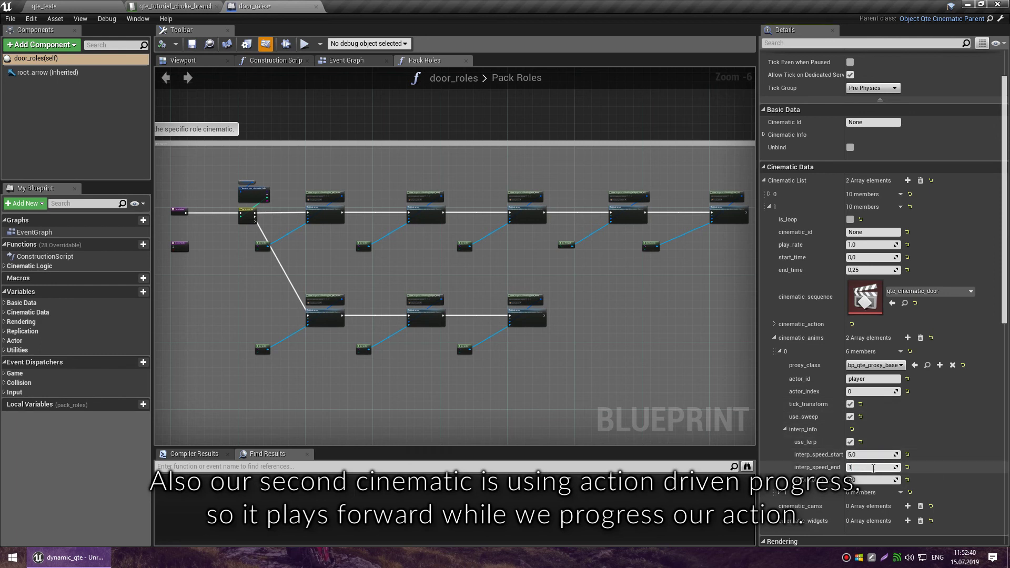
left_click(769, 207)
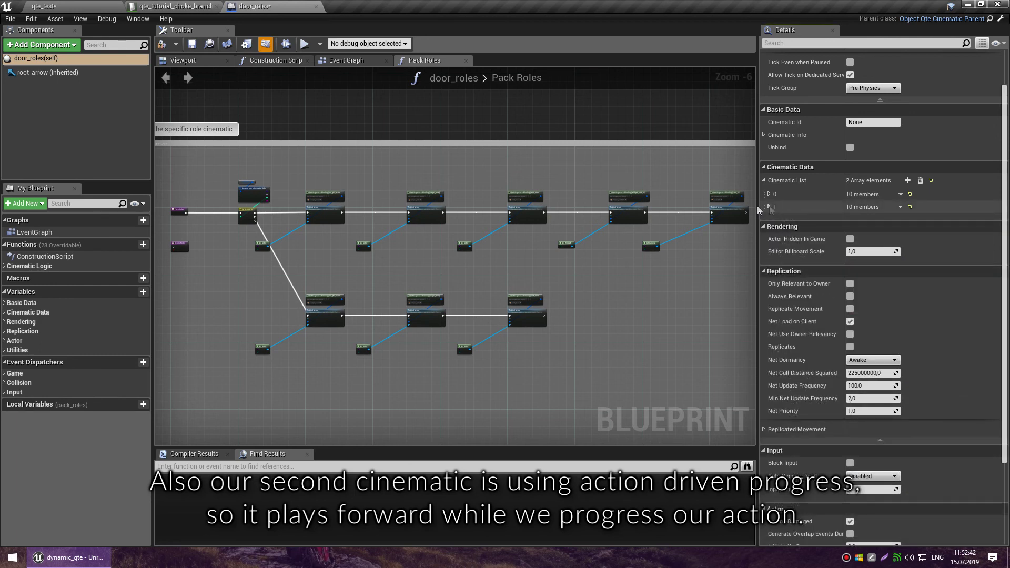
left_click(192, 45)
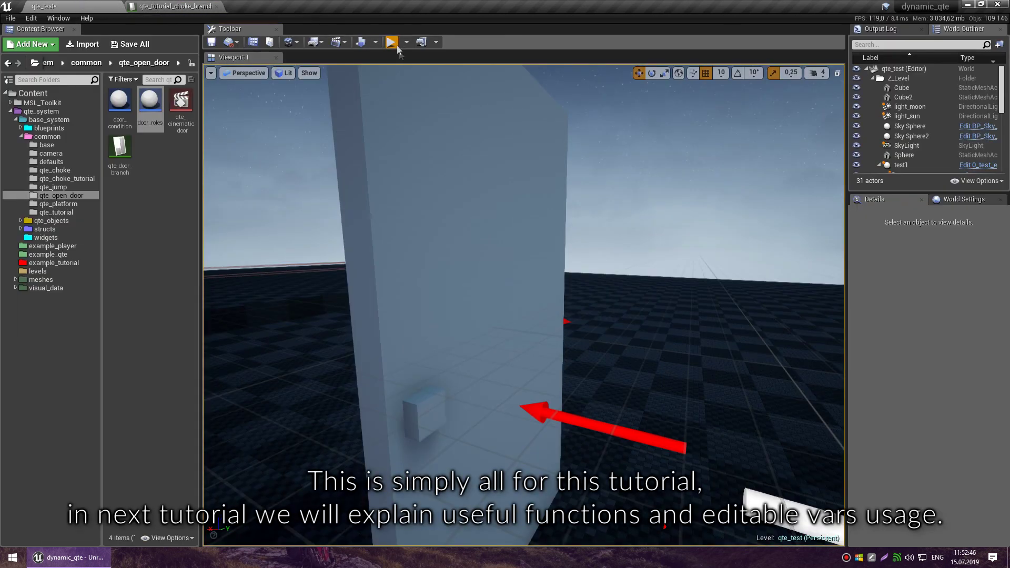
left_click(395, 45)
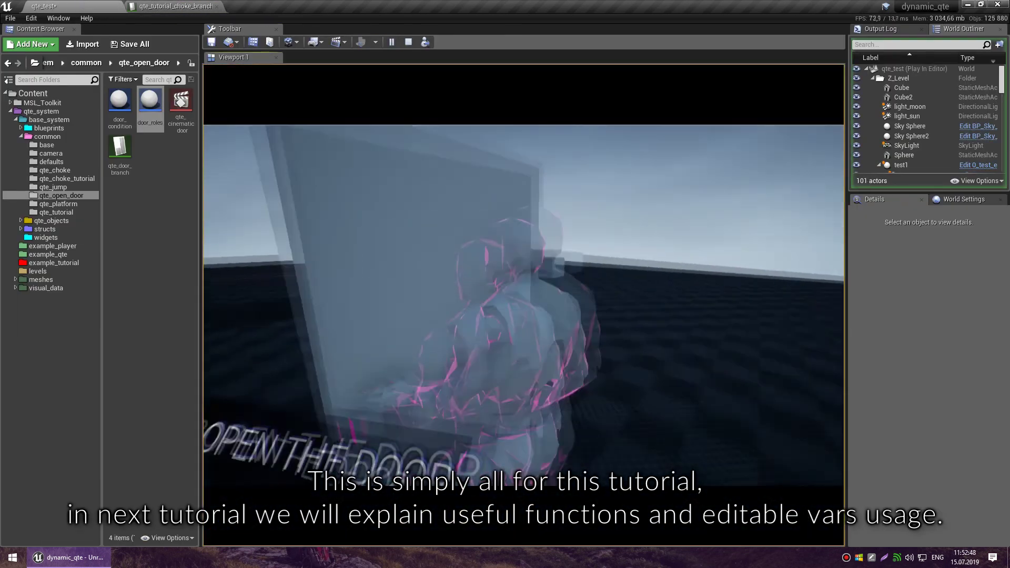
key("Escape")
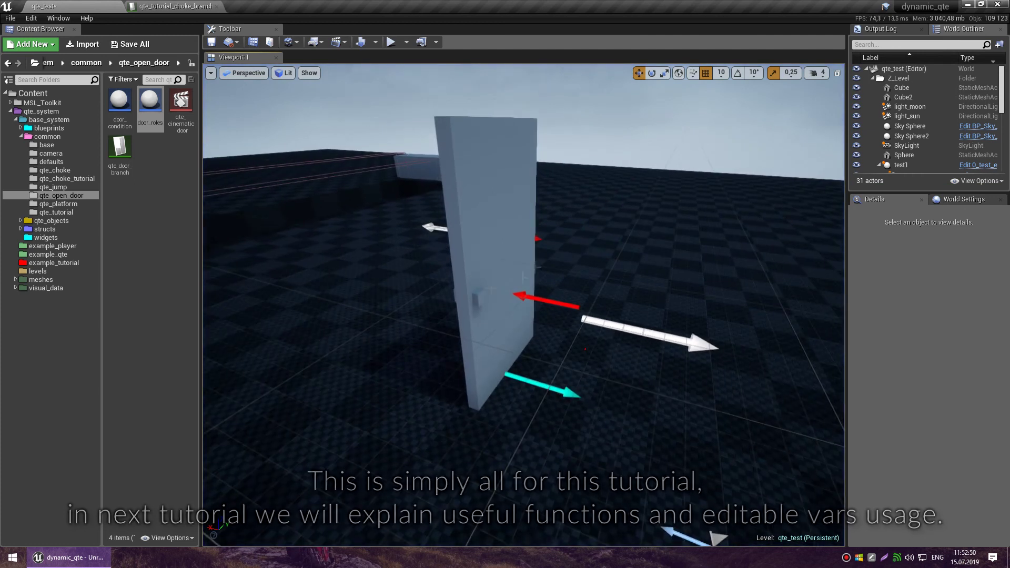